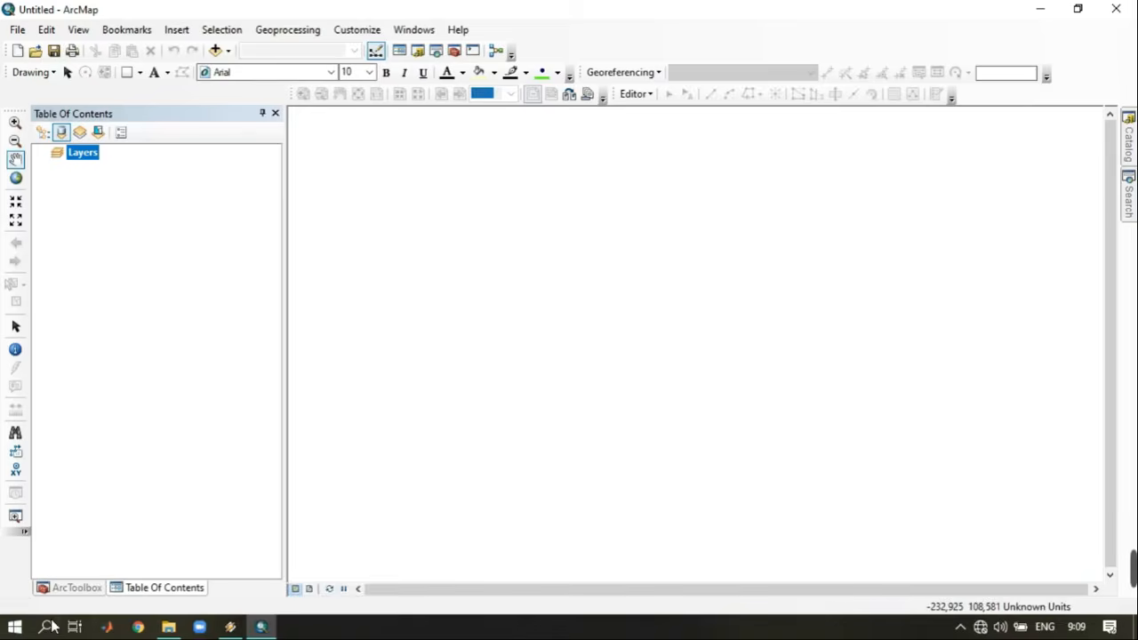
Start adding data to the map and browse to the folder D:\People\09 Head\DEMNAS SWL.
left_click(228, 53)
left_click(249, 71)
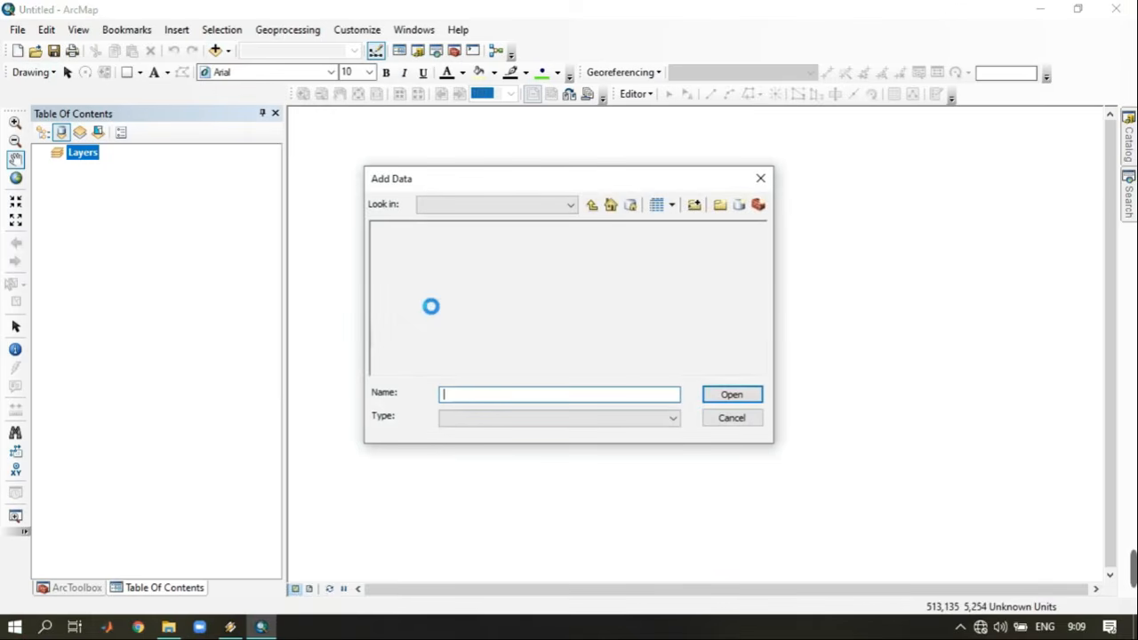
left_click(471, 210)
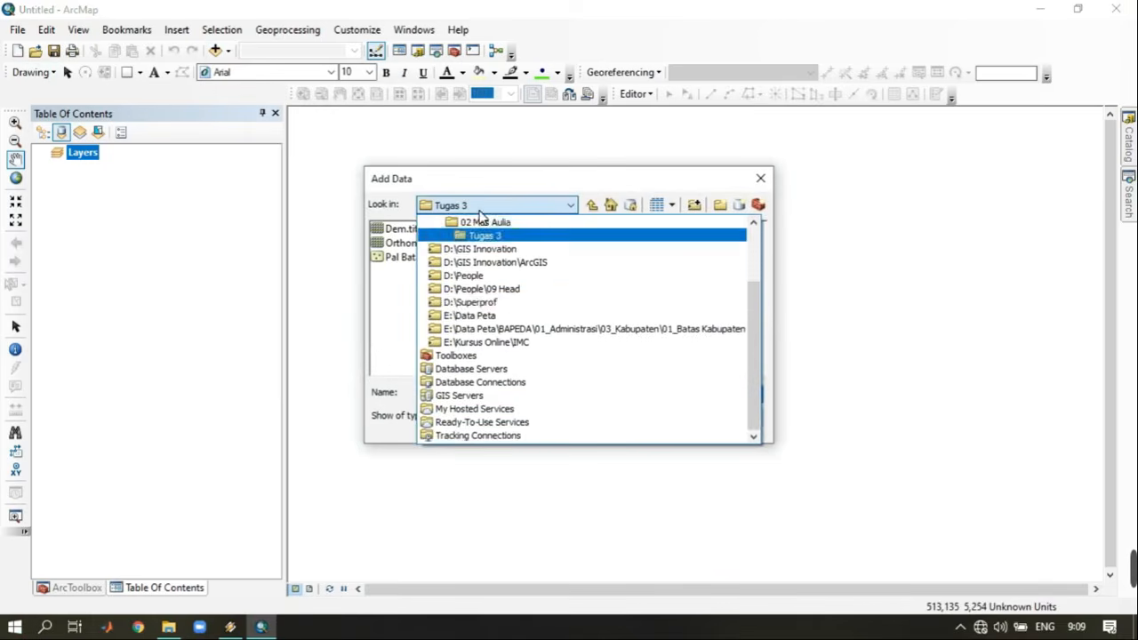
scroll(504, 304, "up", 3)
left_click(471, 272)
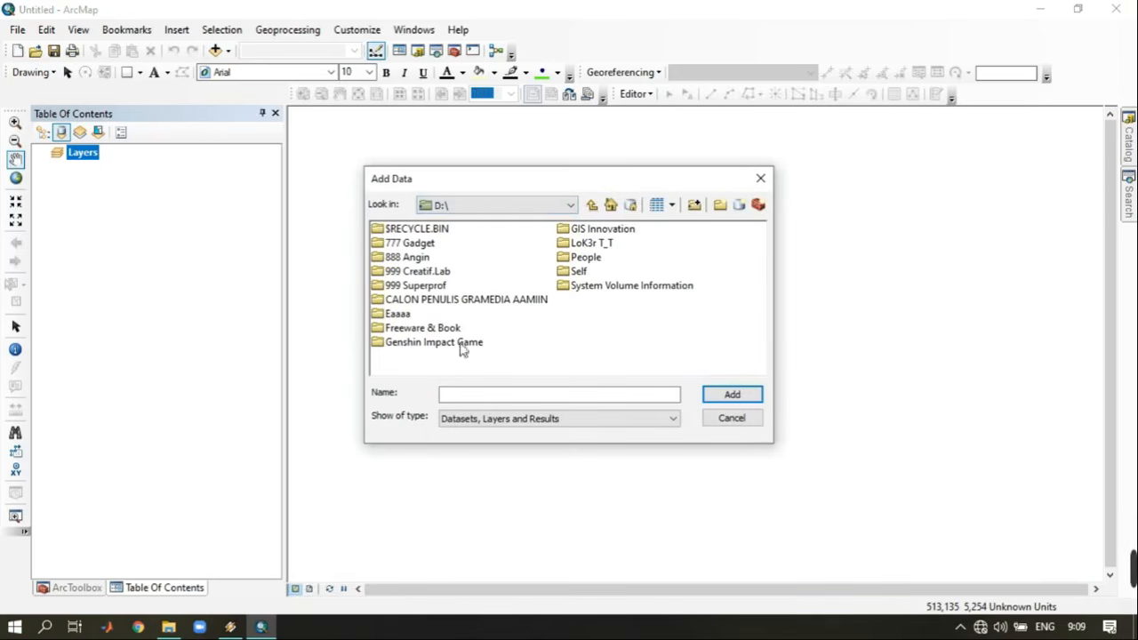
double_click(585, 258)
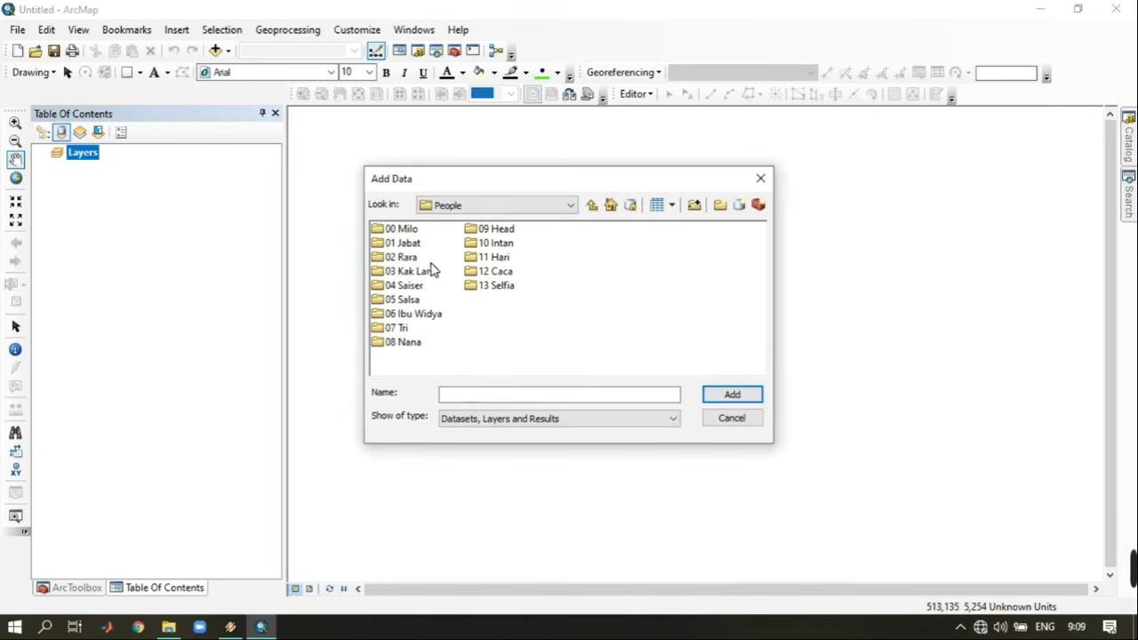
double_click(496, 230)
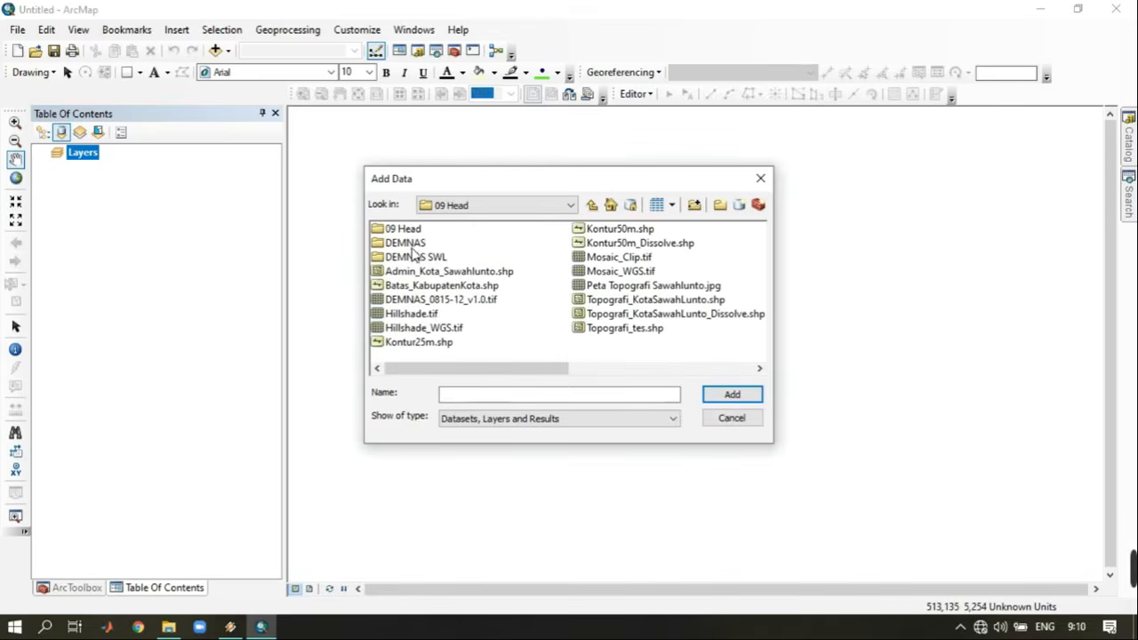
double_click(415, 256)
double_click(424, 232)
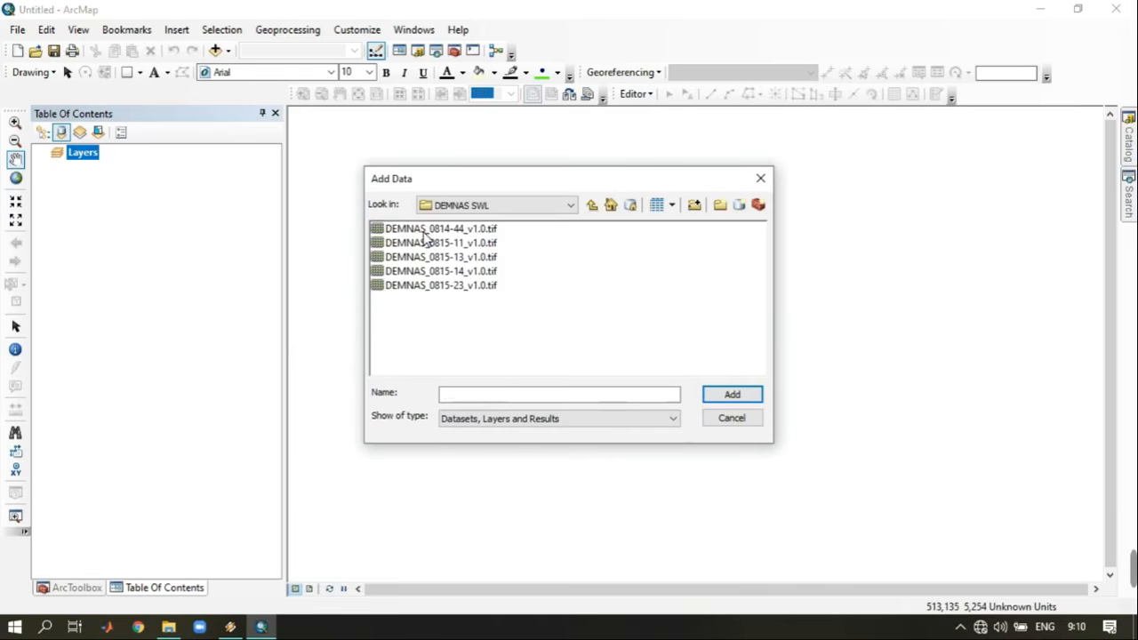
Add all five DEMNAS .tif rasters in the folder, from DEMNAS_0814-44_v1.0.tif to DEMNAS_0815-23_v1.0.tif, acknowledging the spatial reference warning.
left_click(423, 231)
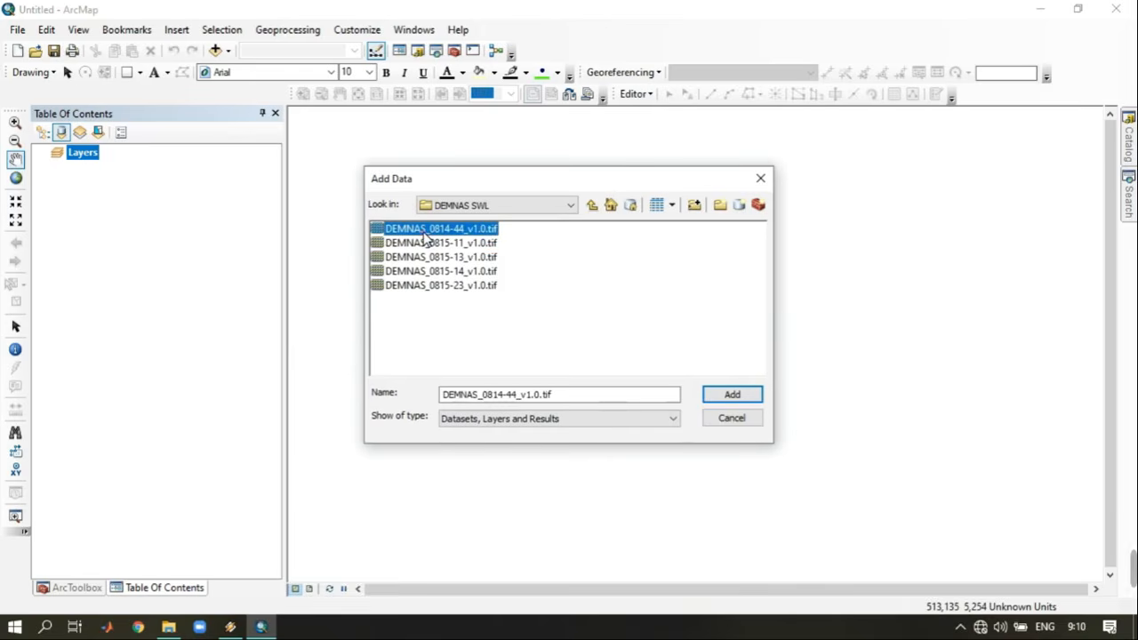
left_click(449, 285, "shift")
left_click(732, 394)
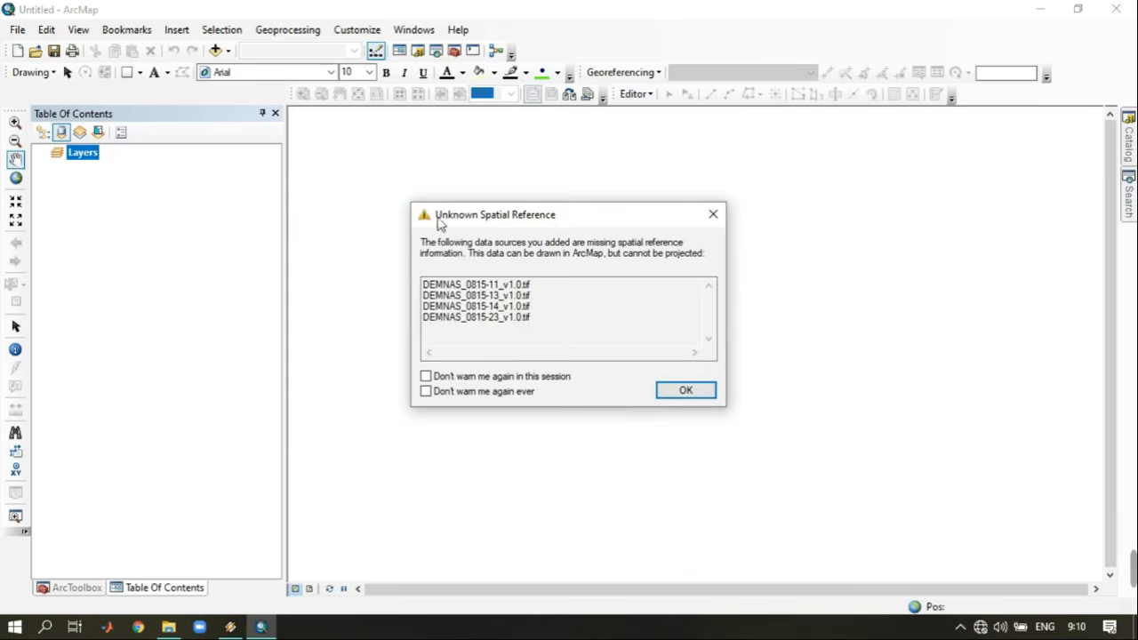
left_click_drag(439, 224, 390, 127)
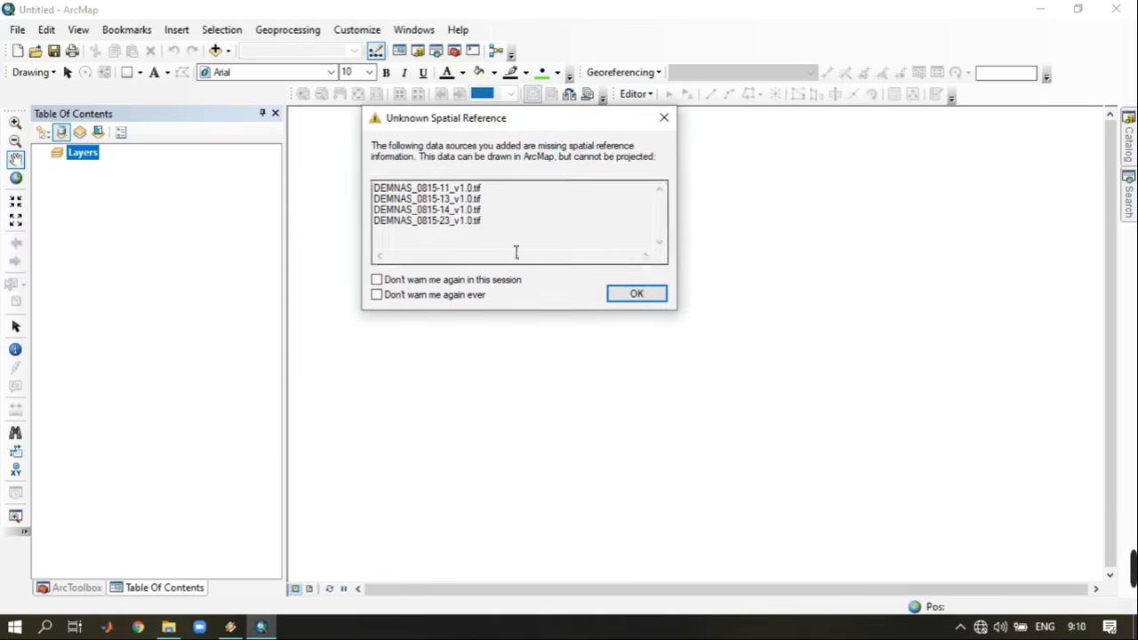
left_click(635, 297)
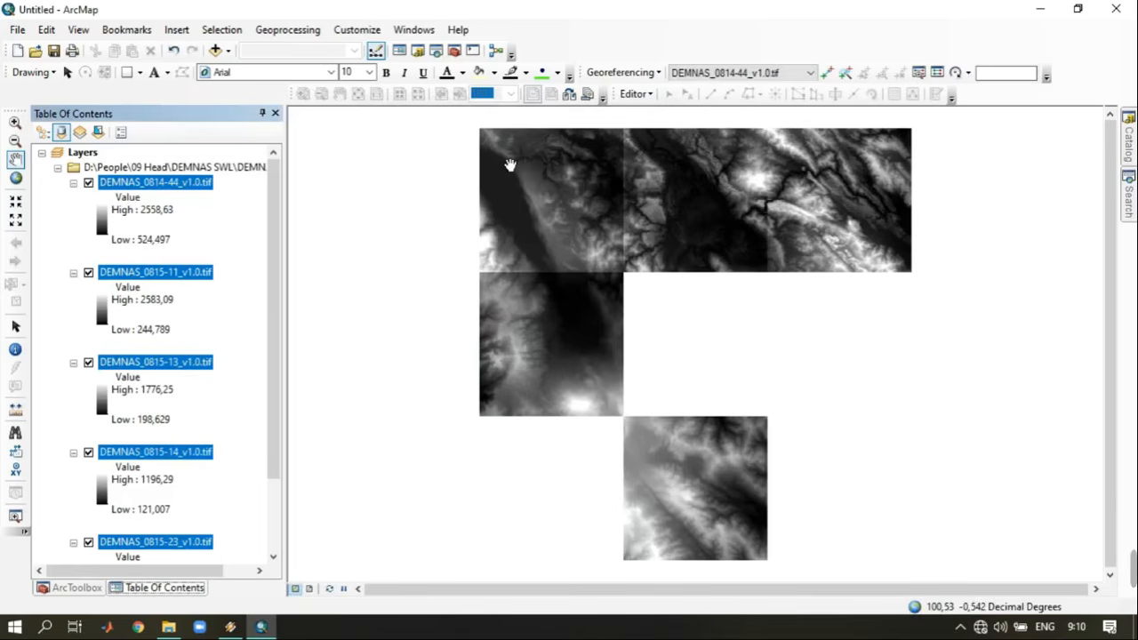
Remove the isolated DEM tile DEMNAS_0814-44_v1.0.tif from the map.
scroll(599, 229, "down", 2)
scroll(596, 226, "up", 2)
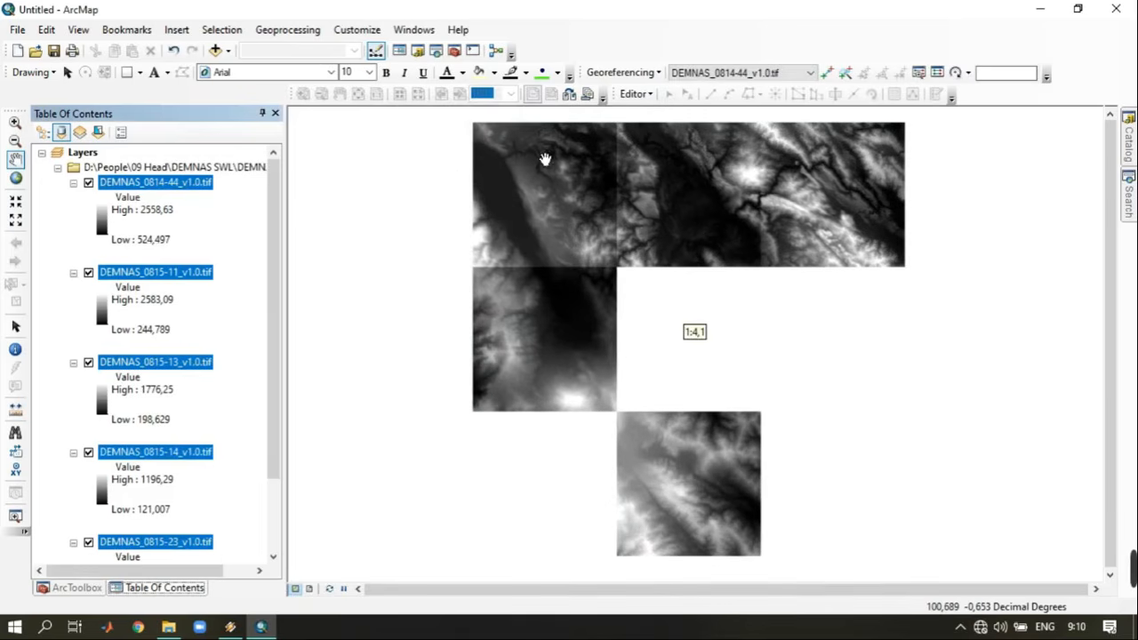
left_click_drag(610, 190, 539, 195)
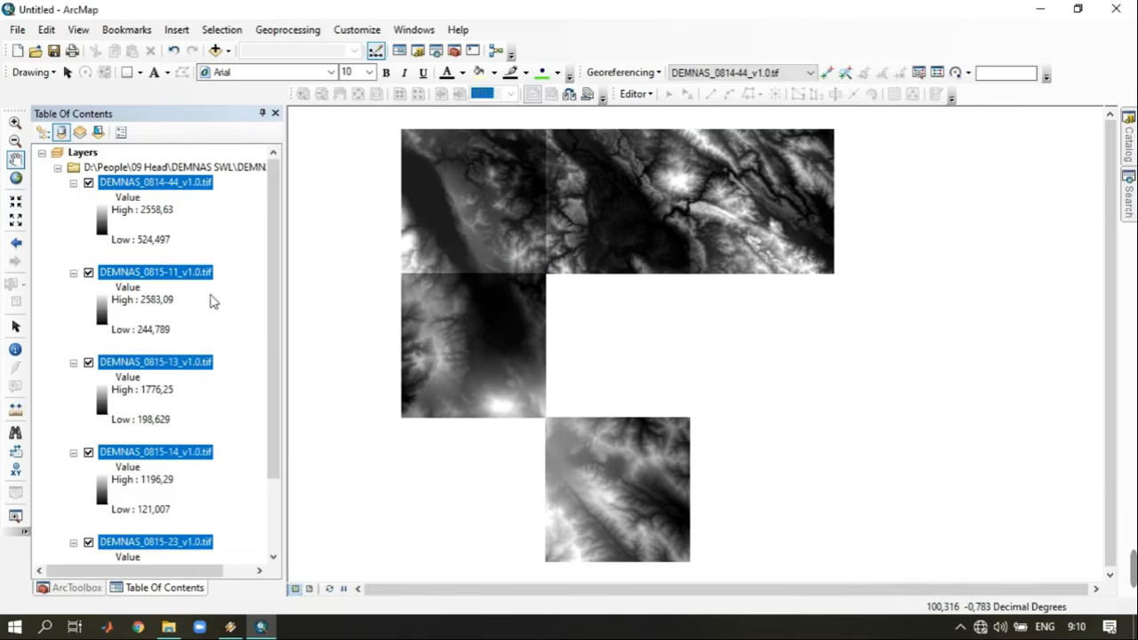
left_click(217, 303)
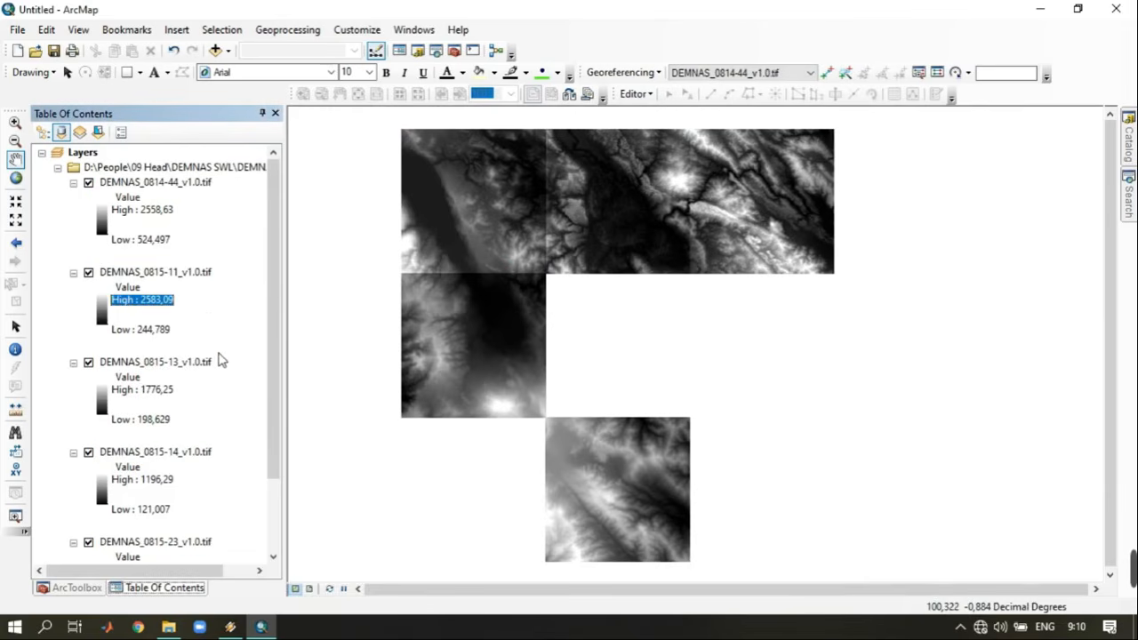
left_click(88, 184)
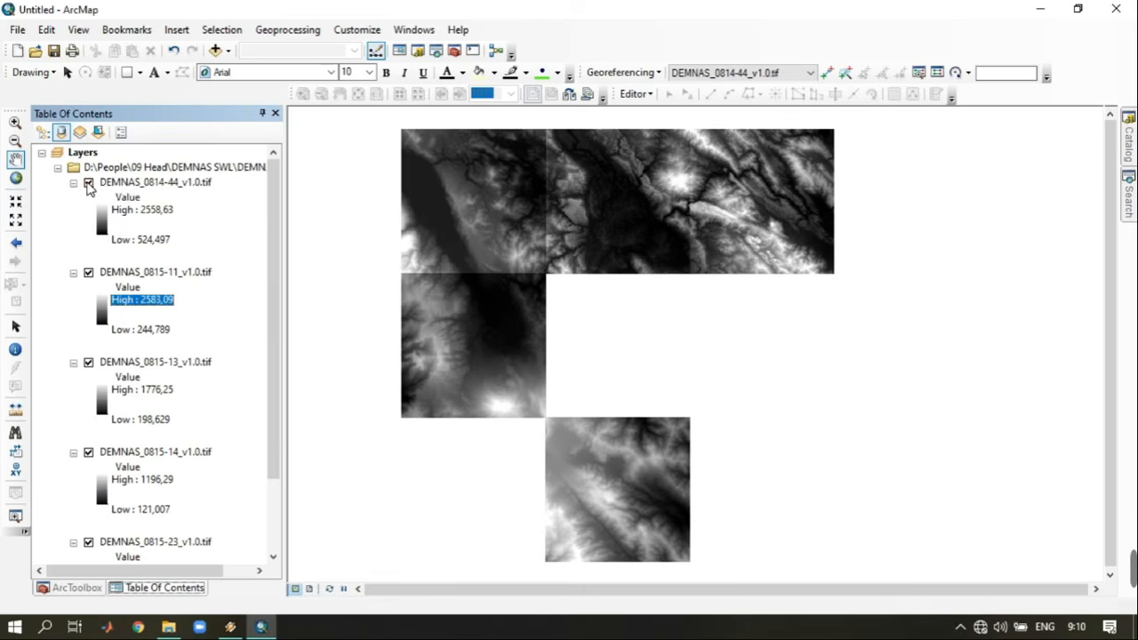
right_click(119, 184)
left_click(153, 209)
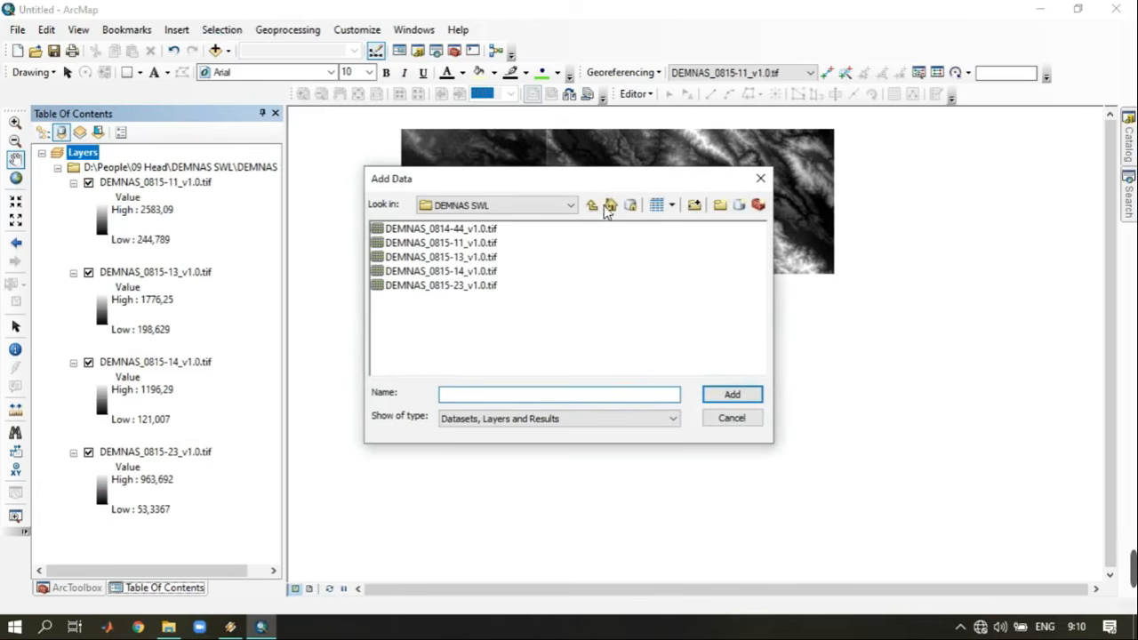
Add the boundary shapefile Admin_Kota_Sawahlunto.shp from the 09 Head folder to the map.
left_click(592, 206)
left_click(431, 271)
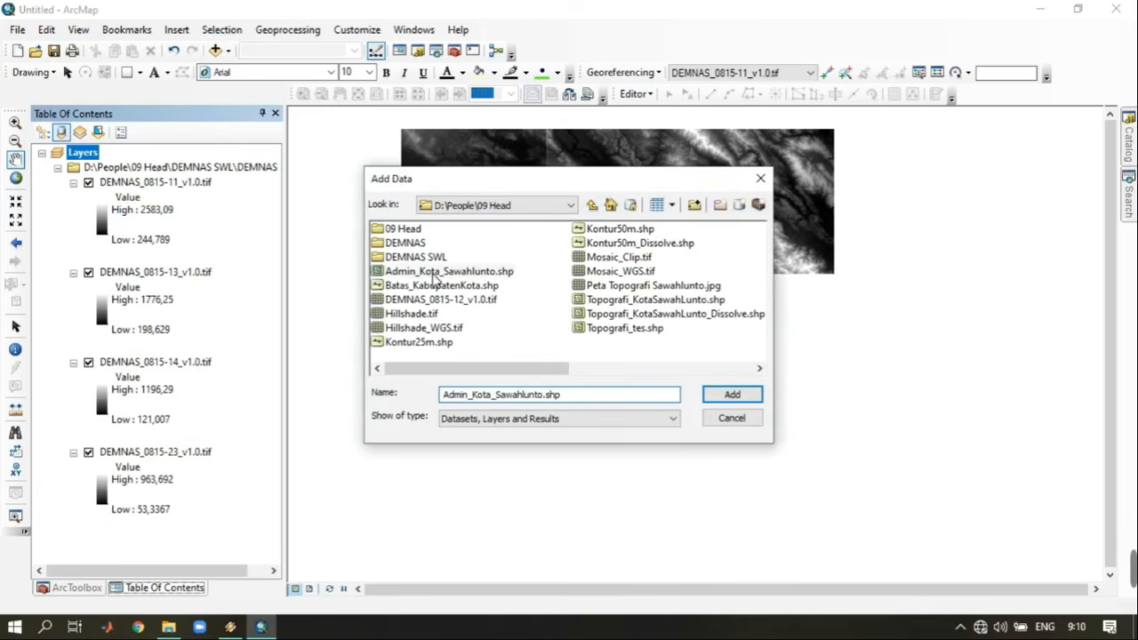
left_click(731, 395)
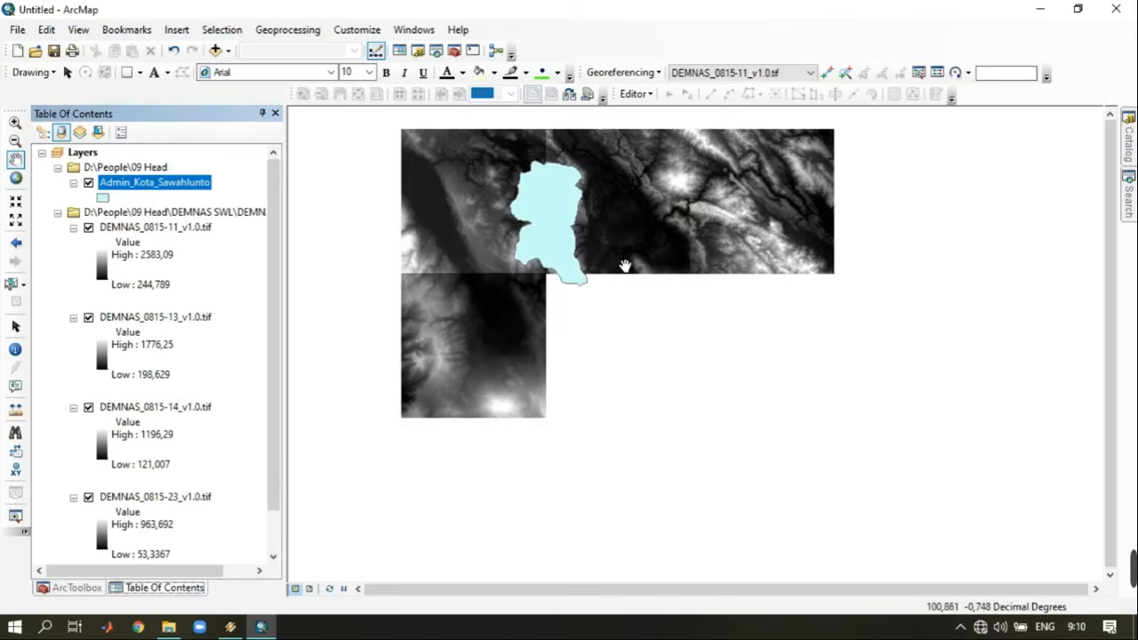
left_click_drag(600, 210, 610, 237)
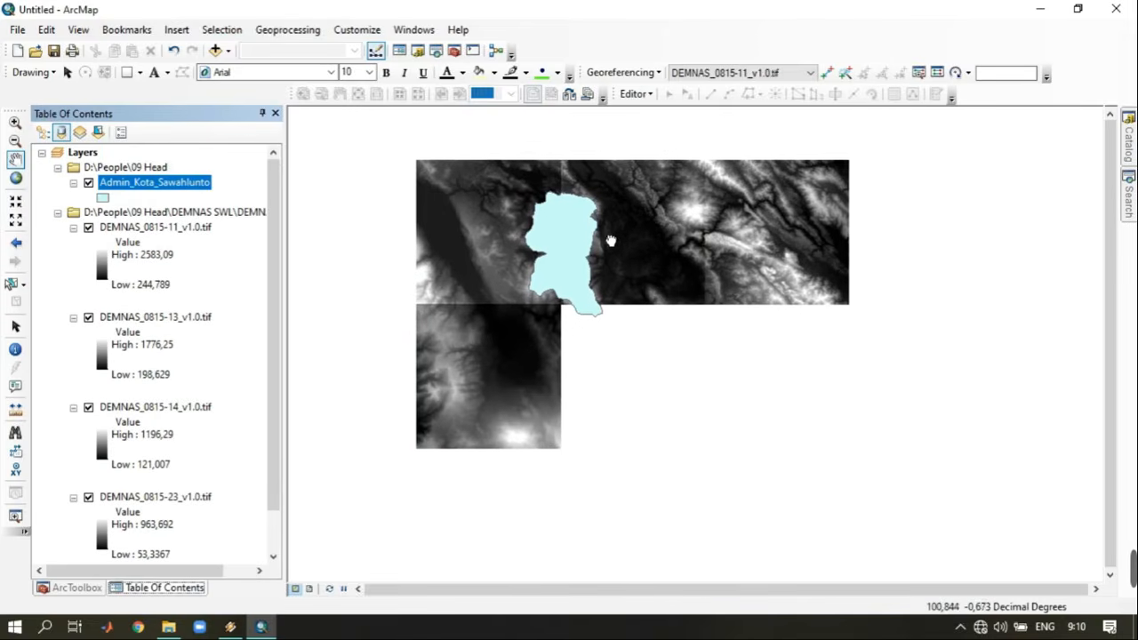
Toggle the visibility of the DEMNAS_0815-11, 0815-13 and 0815-14 tiles to check which area each covers.
left_click(89, 229)
left_click(89, 228)
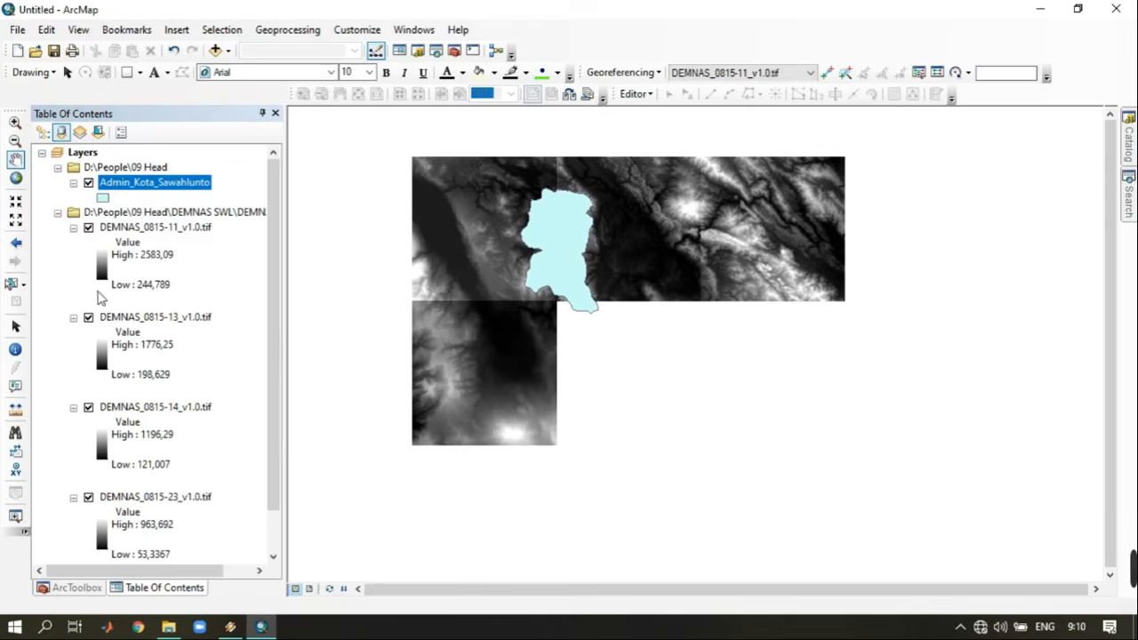
left_click(88, 322)
left_click(88, 320)
left_click(88, 320)
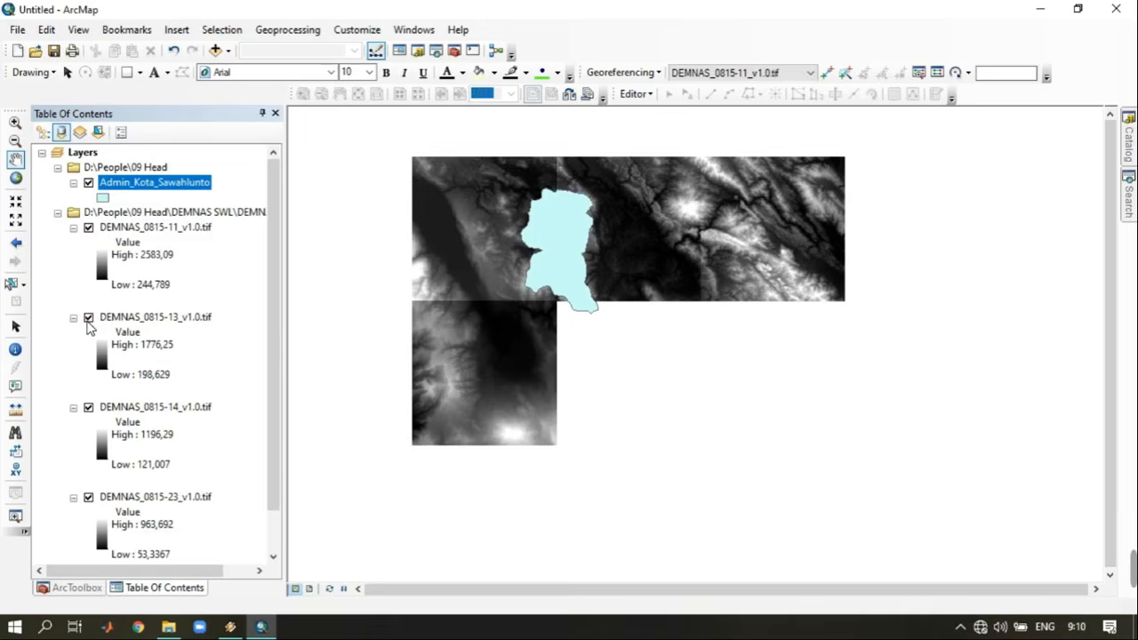
left_click(88, 408)
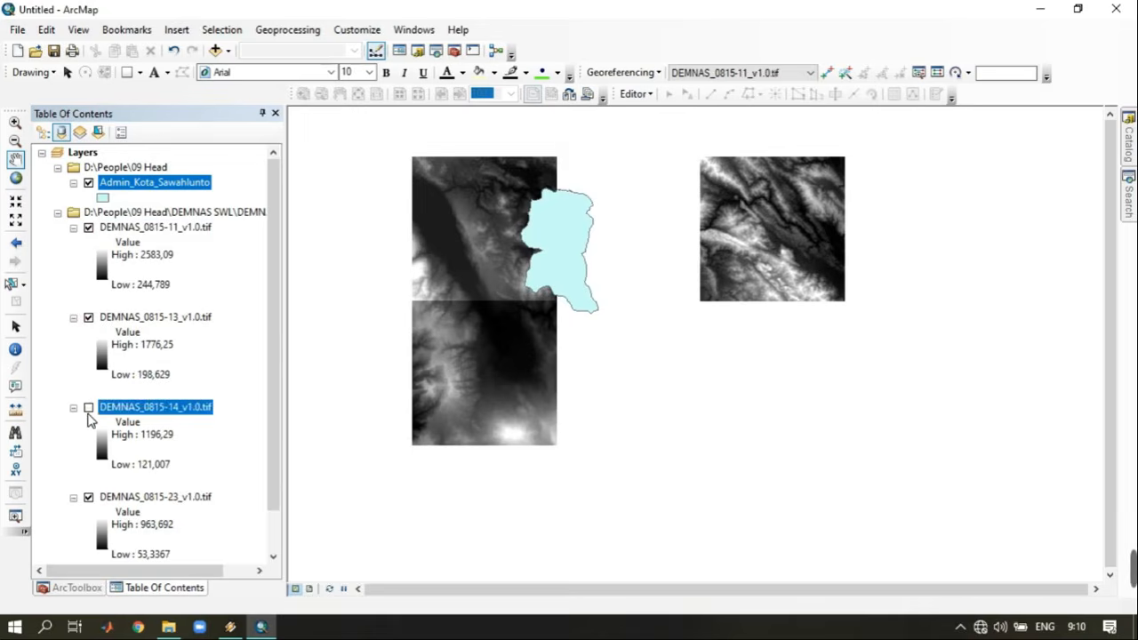
Check the coverage of the DEMNAS_0815-23_v1.0.tif tile and remove that layer from the map.
left_click(88, 498)
left_click(88, 498)
right_click(101, 497)
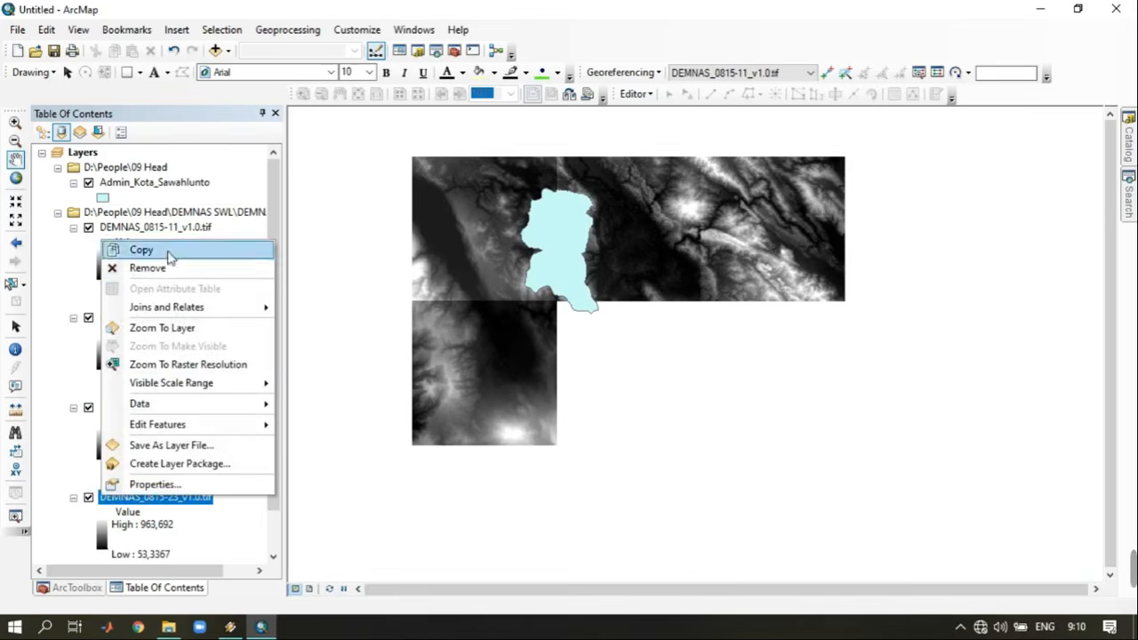
left_click(150, 267)
Add the raster DEMNAS_0815-12_v1.0.tif from the 09 Head folder, acknowledging the spatial reference warning.
left_click(227, 51)
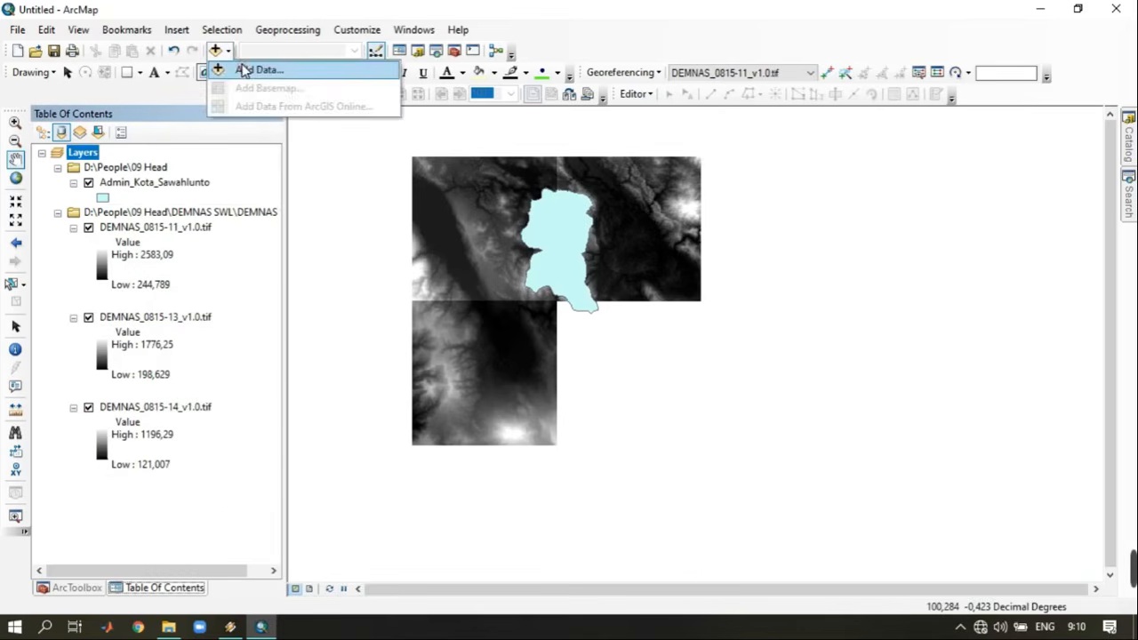
left_click(257, 69)
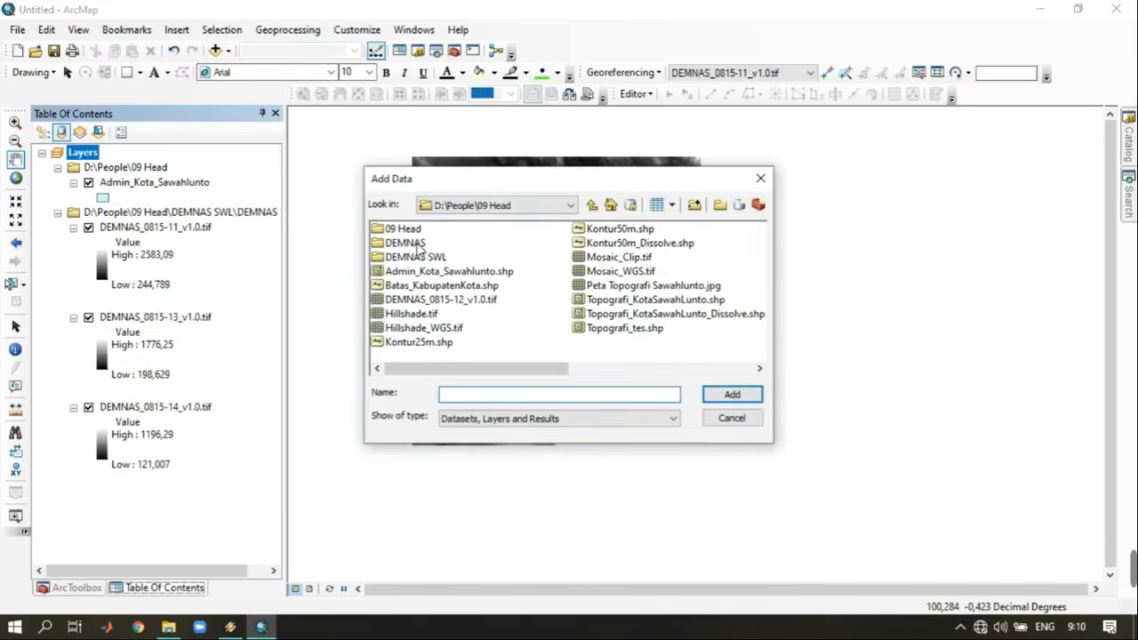
left_click(435, 301)
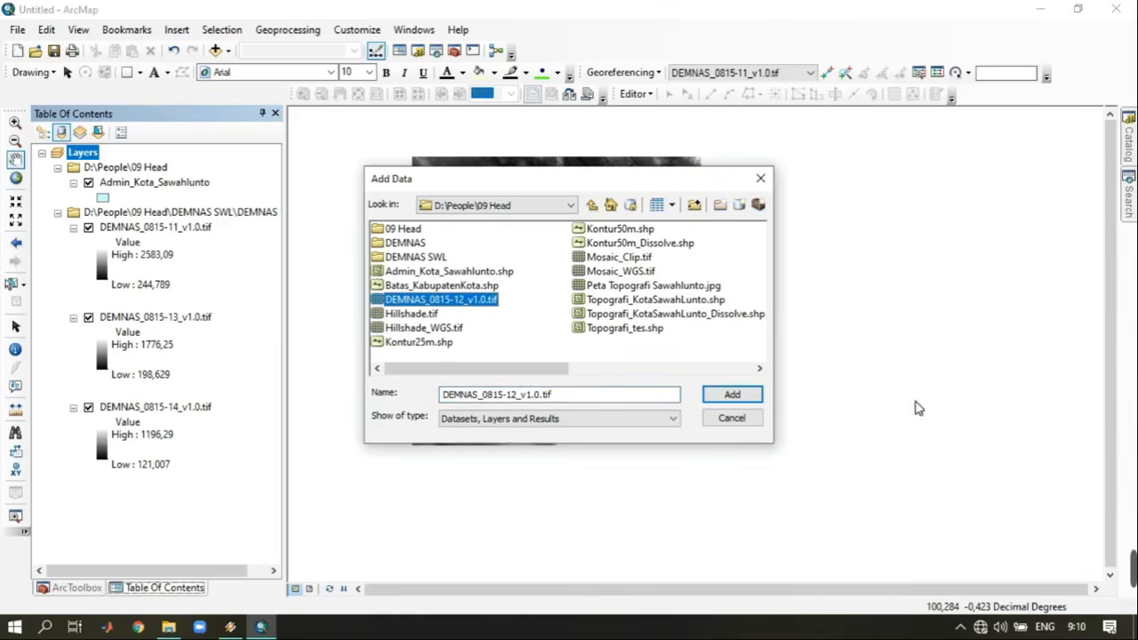
left_click(730, 394)
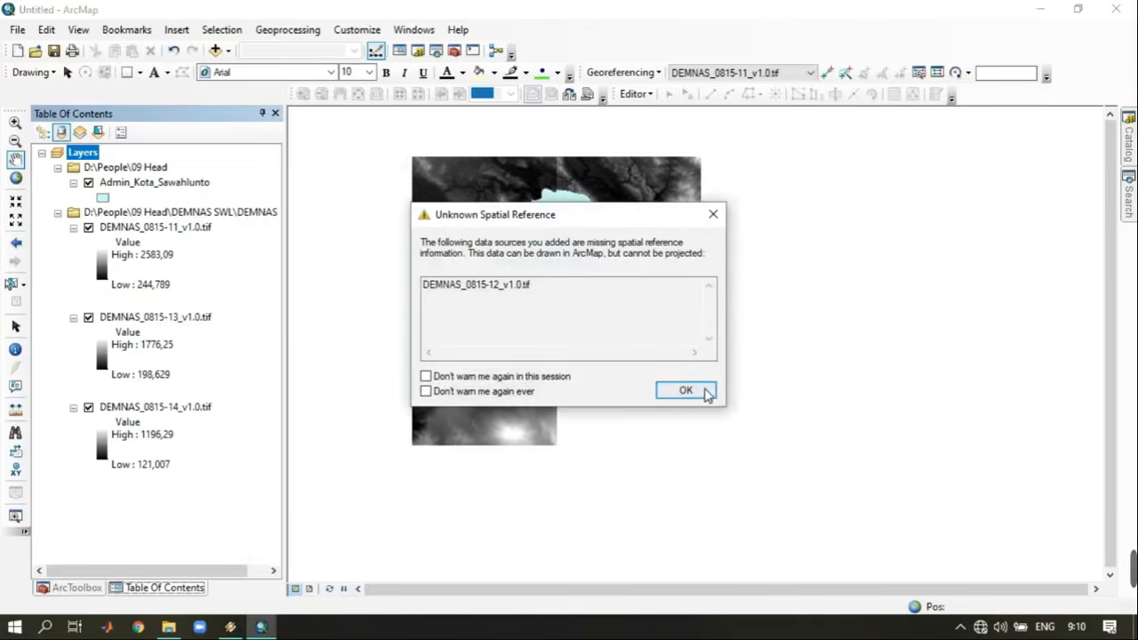
left_click(706, 390)
left_click_drag(550, 223, 597, 244)
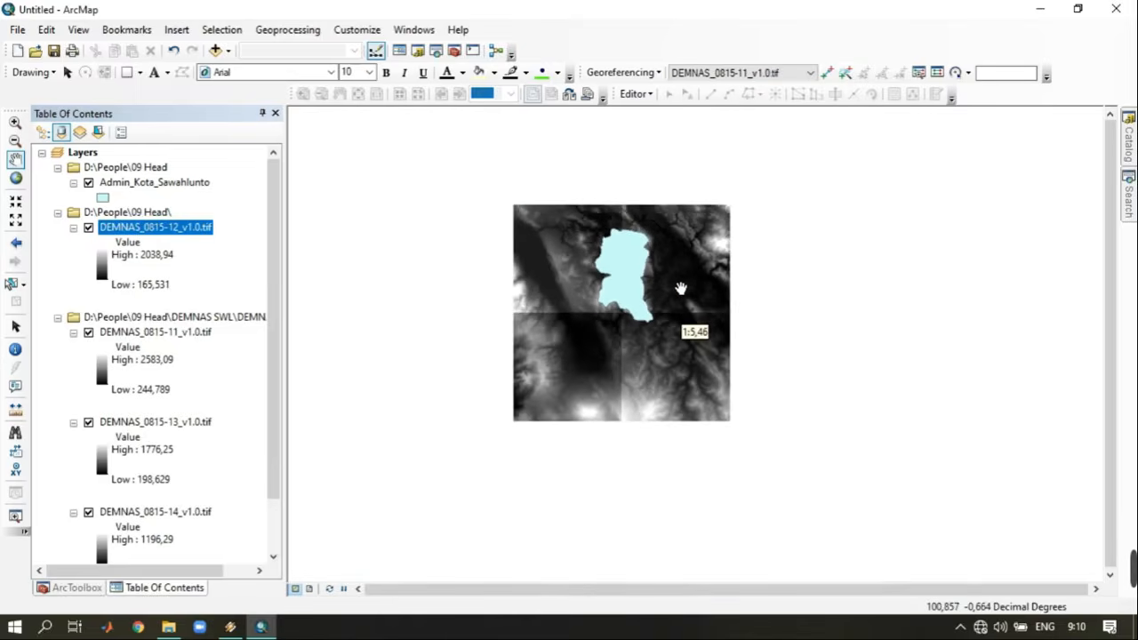
scroll(671, 292, "up", 1)
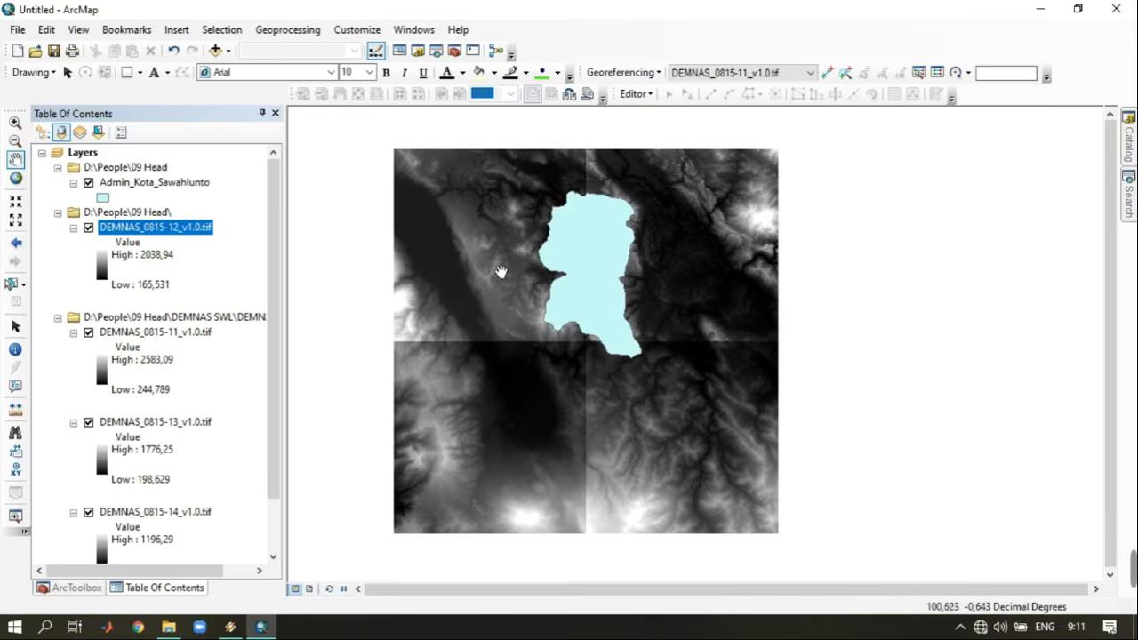
List the layers in the table of contents by drawing order and restore the previous map extent.
left_click(42, 132)
mouse_move(712, 230)
left_mouse_down()
mouse_move(756, 184)
mouse_move(691, 240)
left_mouse_up()
scroll(686, 252, "up", 2)
scroll(685, 251, "down", 2)
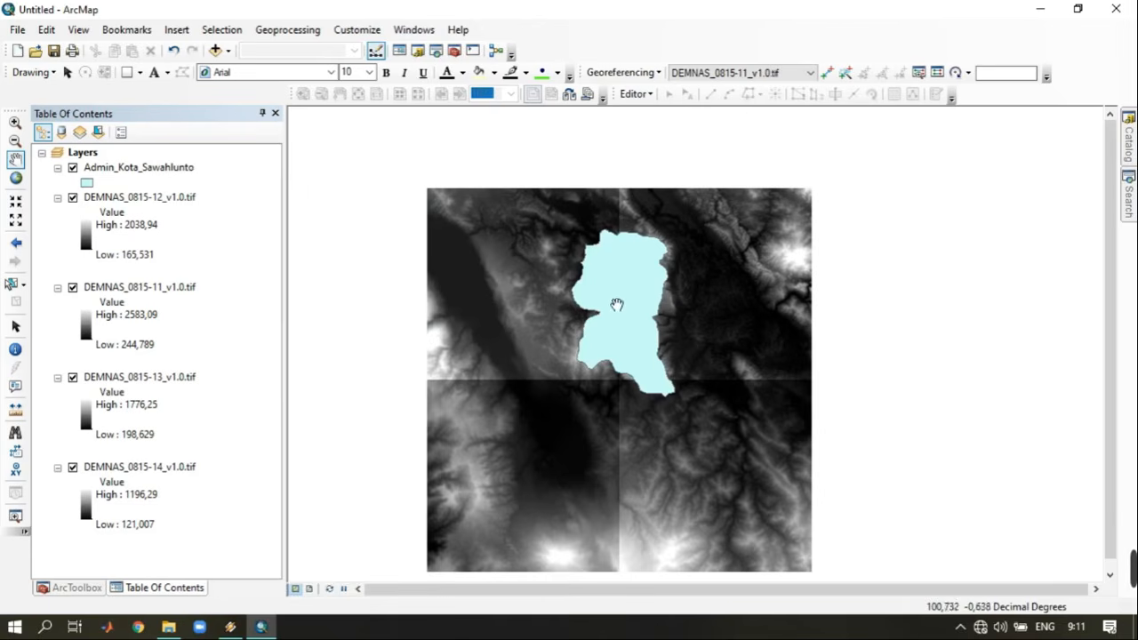
left_click(17, 241)
Inspect the key metadata in the properties of the DEMNAS_0815-12_v1.0.tif layer and close them unchanged.
right_click(120, 204)
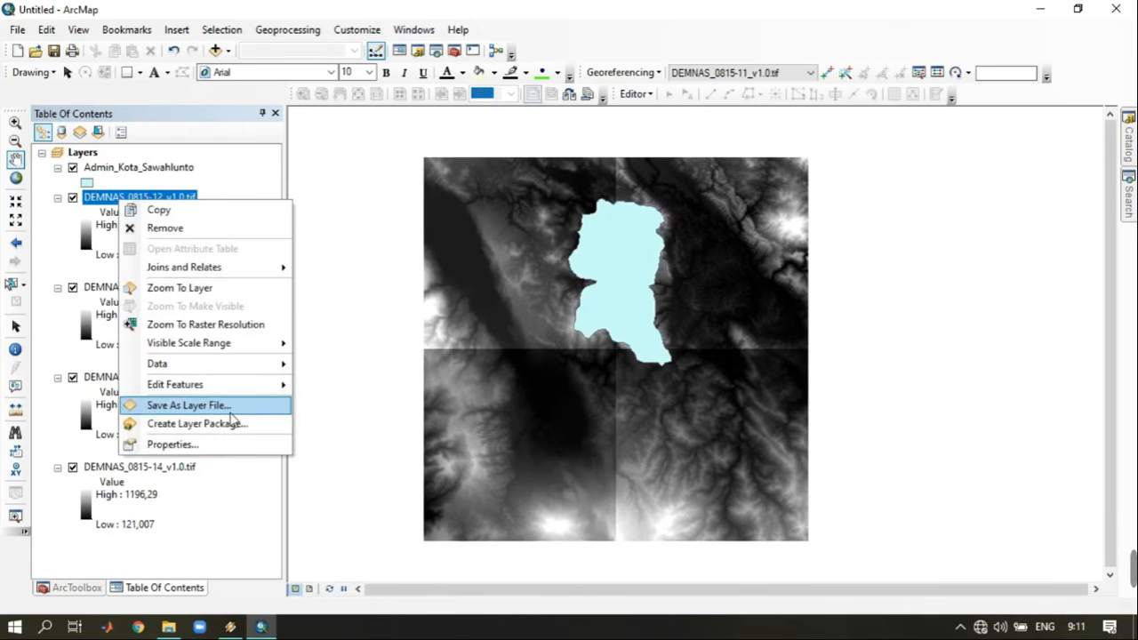
left_click(226, 449)
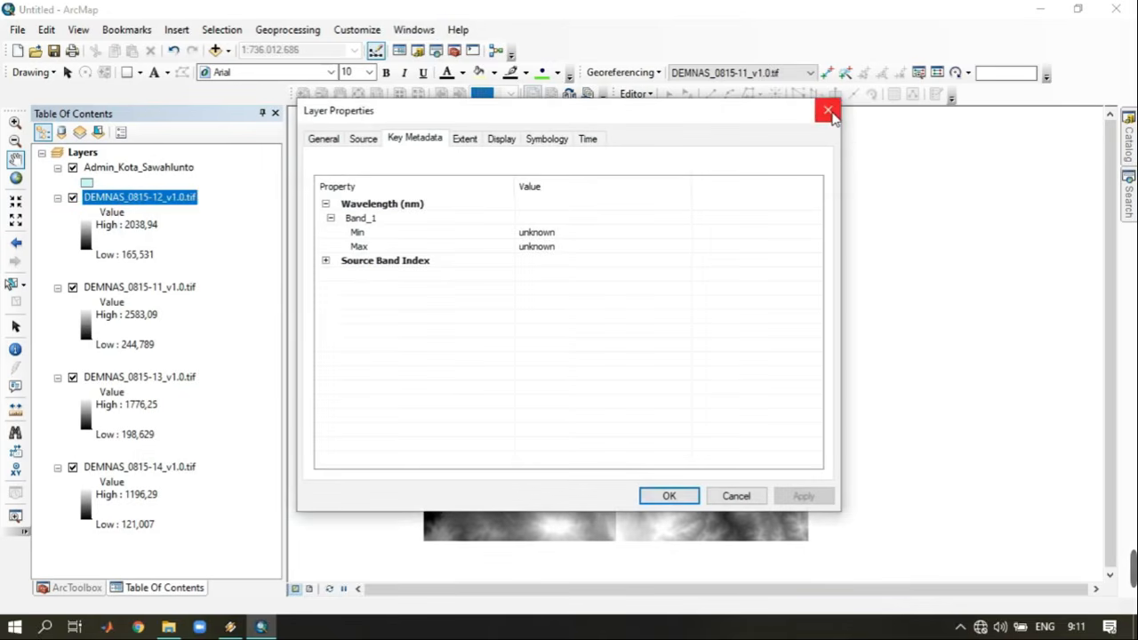
left_click(828, 112)
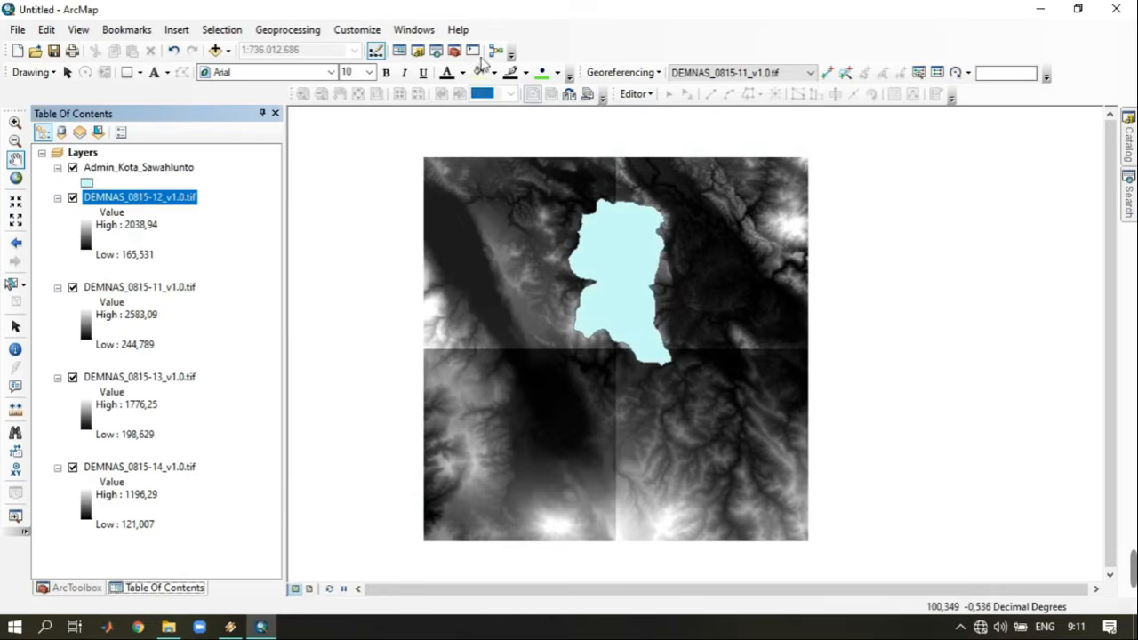
Start the Define Projection tool from the Data Management Tools with DEMNAS_0815-12_v1.0.tif as the input dataset.
left_click(454, 51)
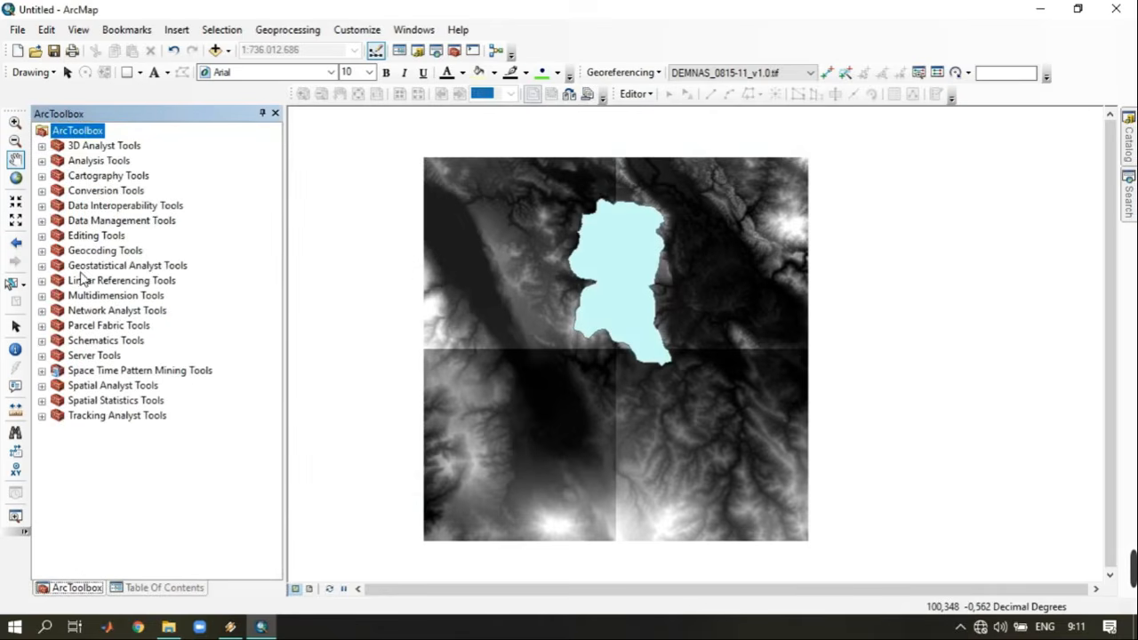
left_click(42, 221)
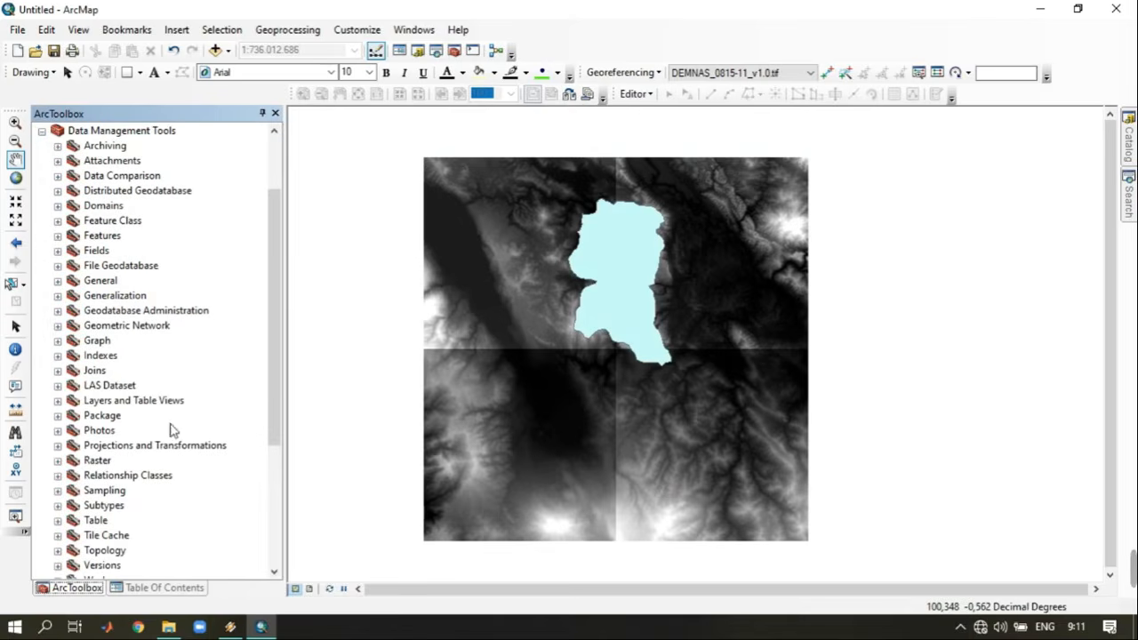
left_click(58, 446)
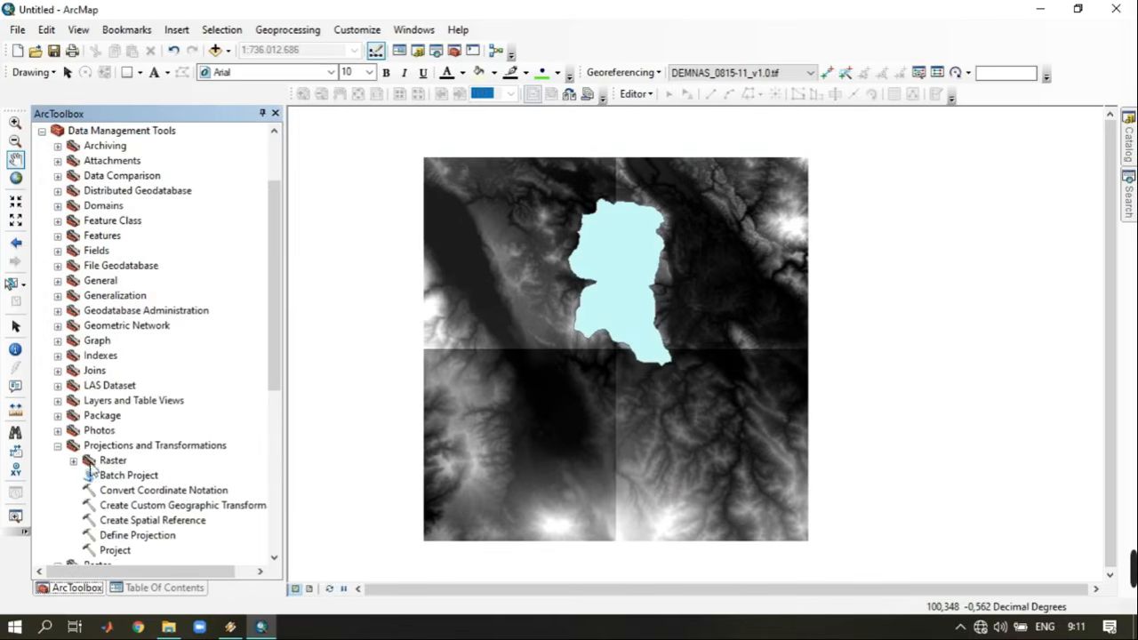
double_click(129, 537)
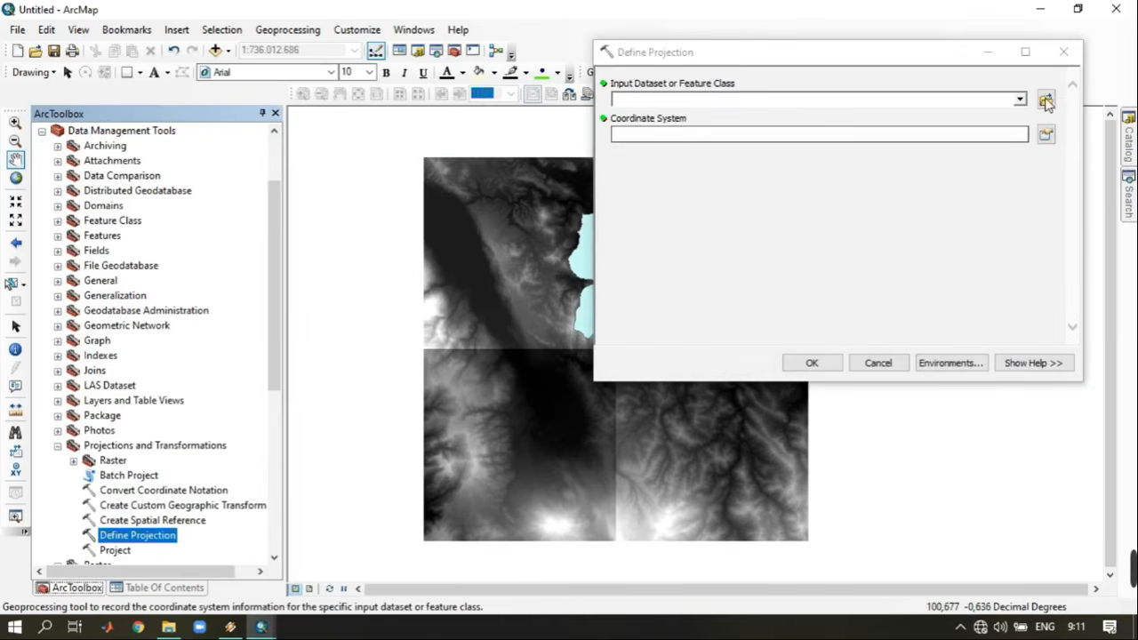
left_click(1019, 98)
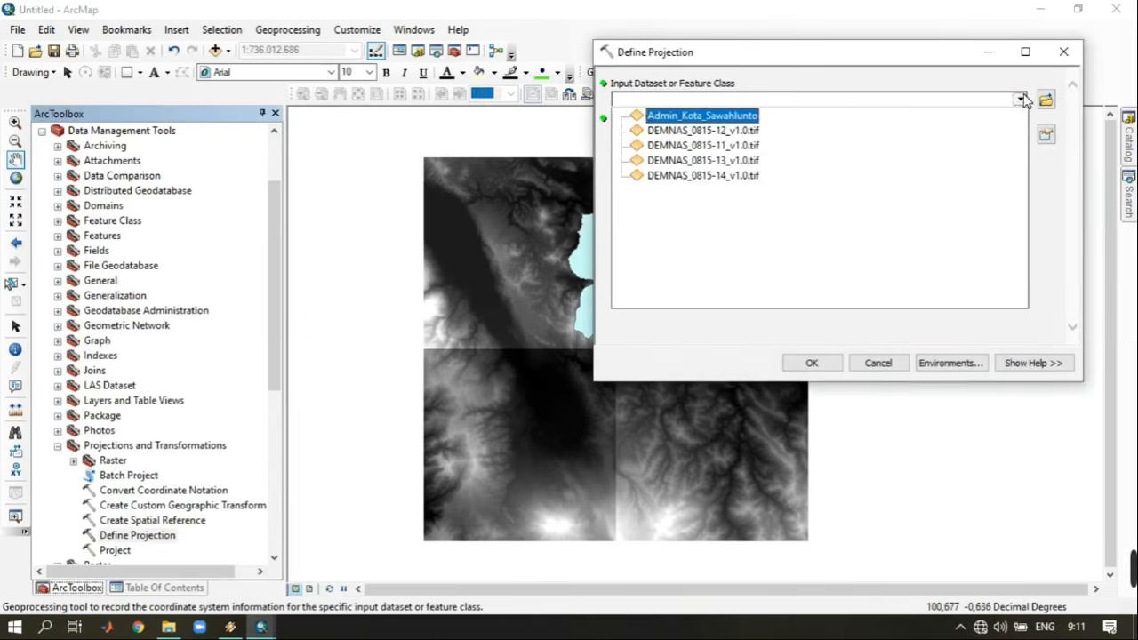
left_click(756, 144)
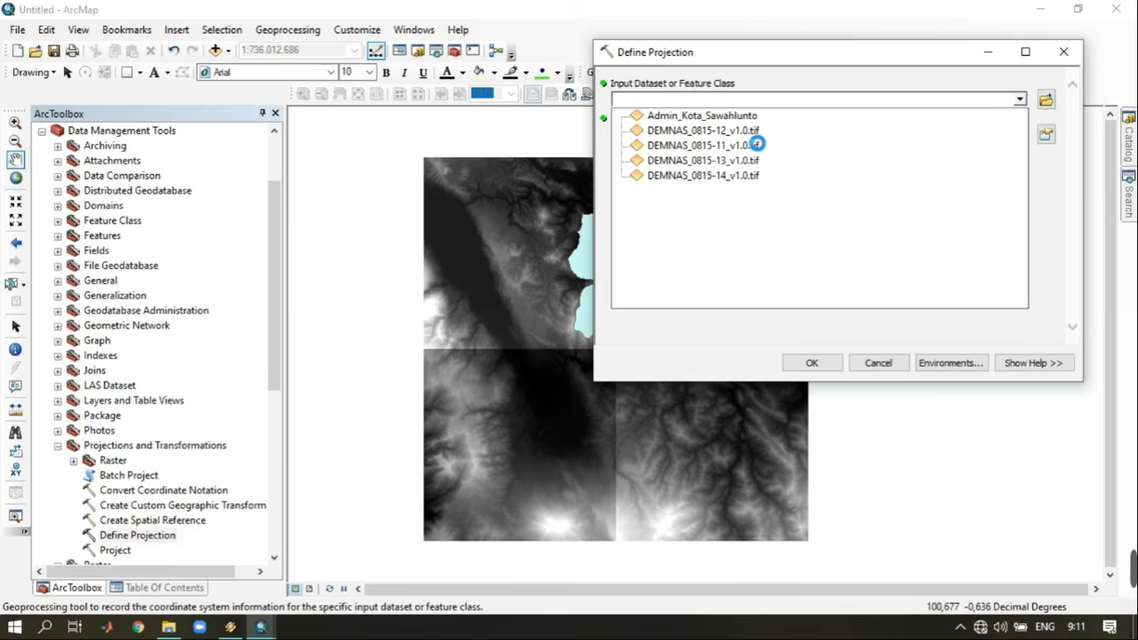
left_click(756, 143)
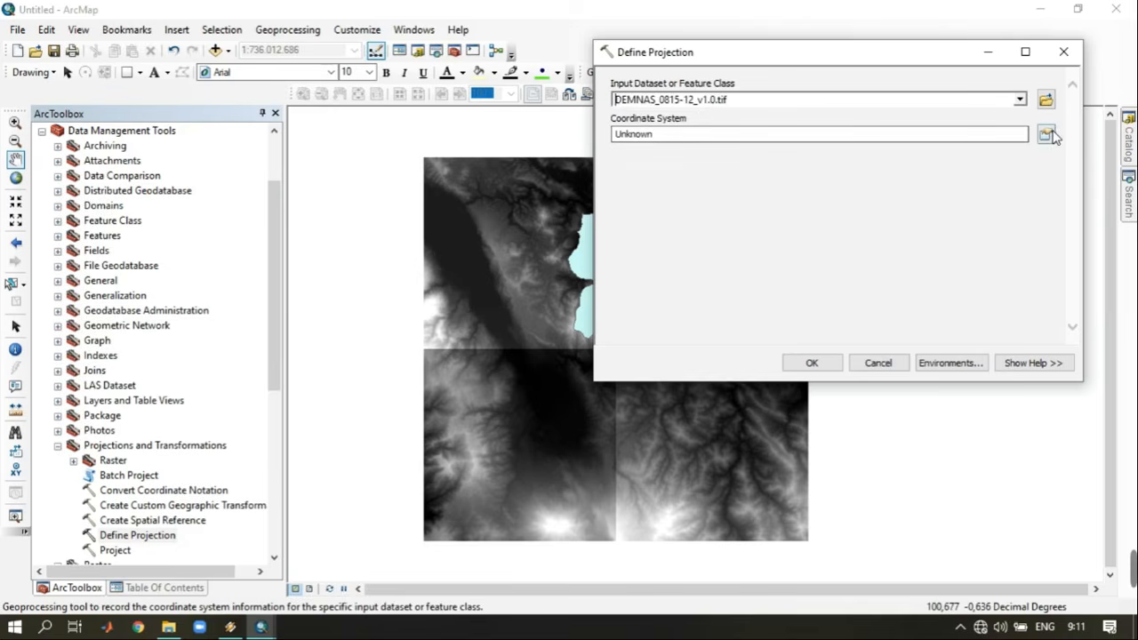
Set the coordinate system for DEMNAS_0815-12_v1.0.tif to WGS 1984 from the favorites and run the projection definition.
left_click(637, 132)
left_click_drag(683, 141, 602, 141)
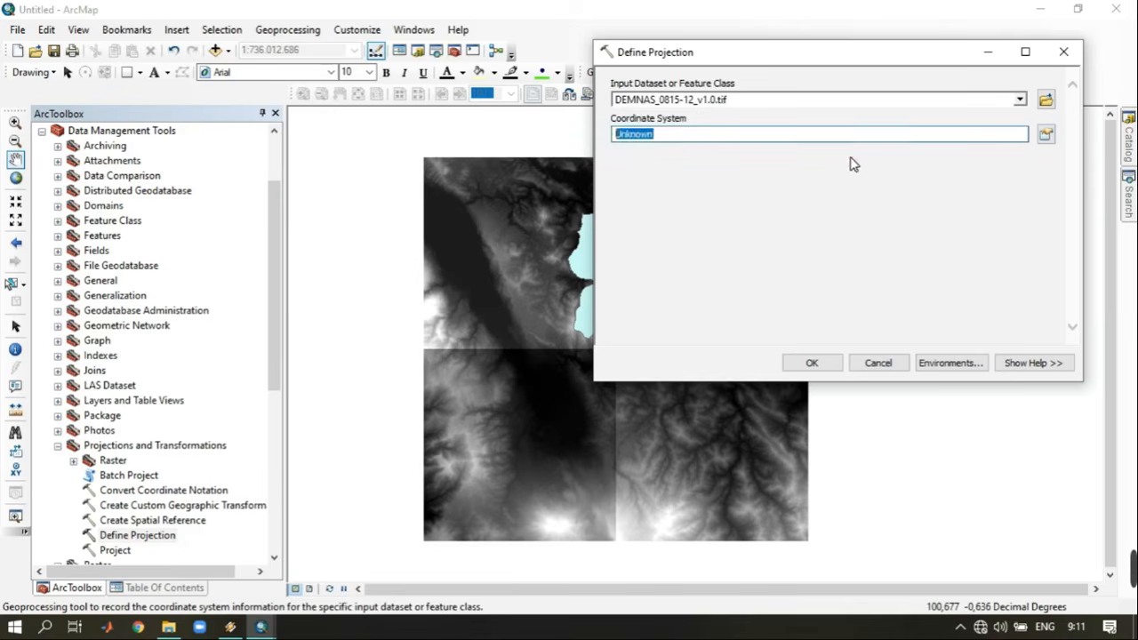
left_click(851, 157)
left_click(1045, 136)
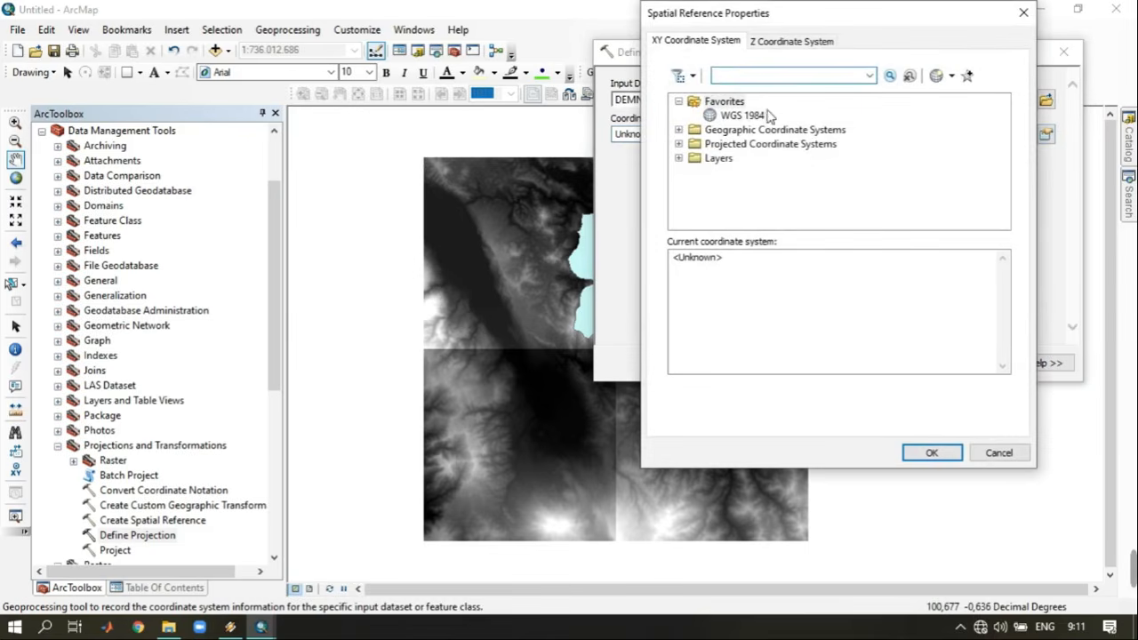
left_click(739, 116)
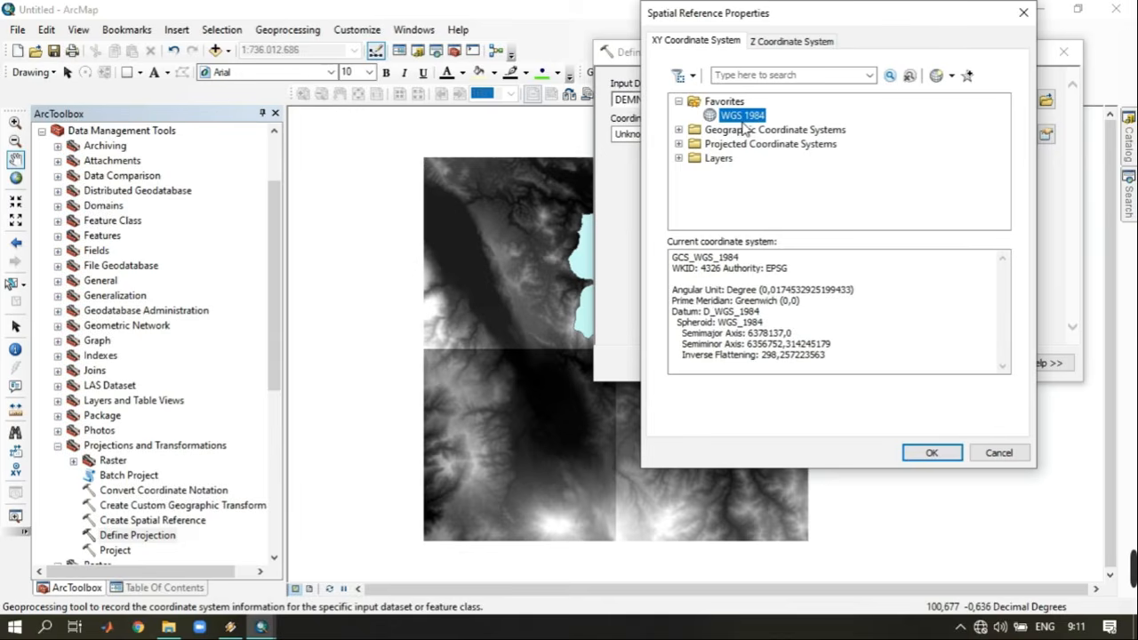
left_click(925, 453)
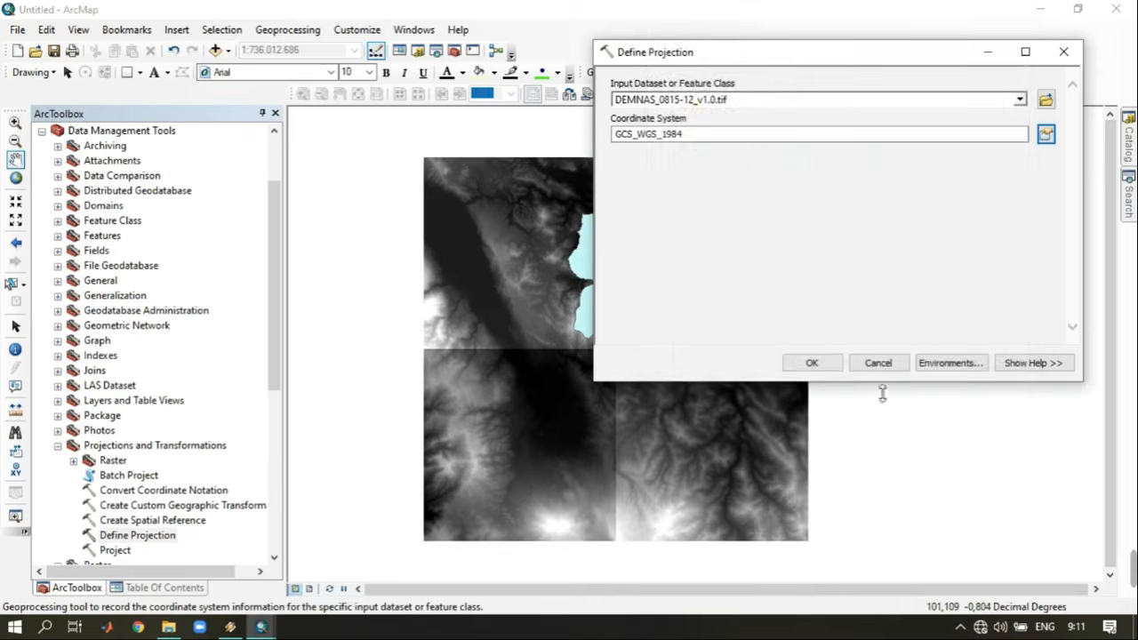
left_click(810, 362)
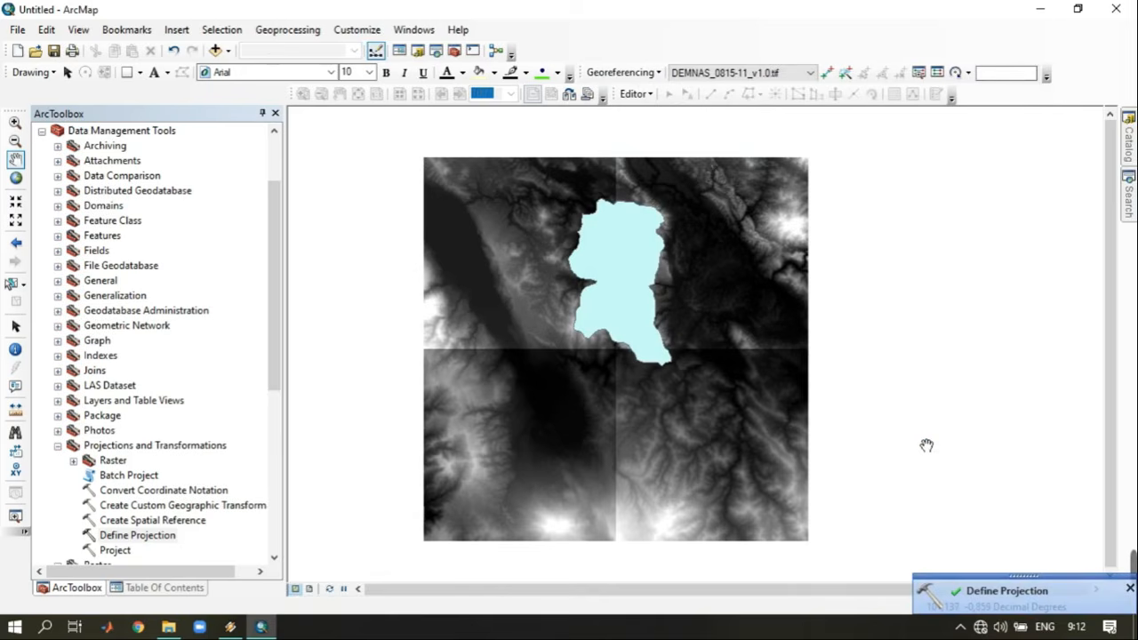
Define the projection of DEMNAS_0815-11_v1.0.tif as WGS 1984.
left_click(115, 550)
left_click(119, 536)
double_click(118, 536)
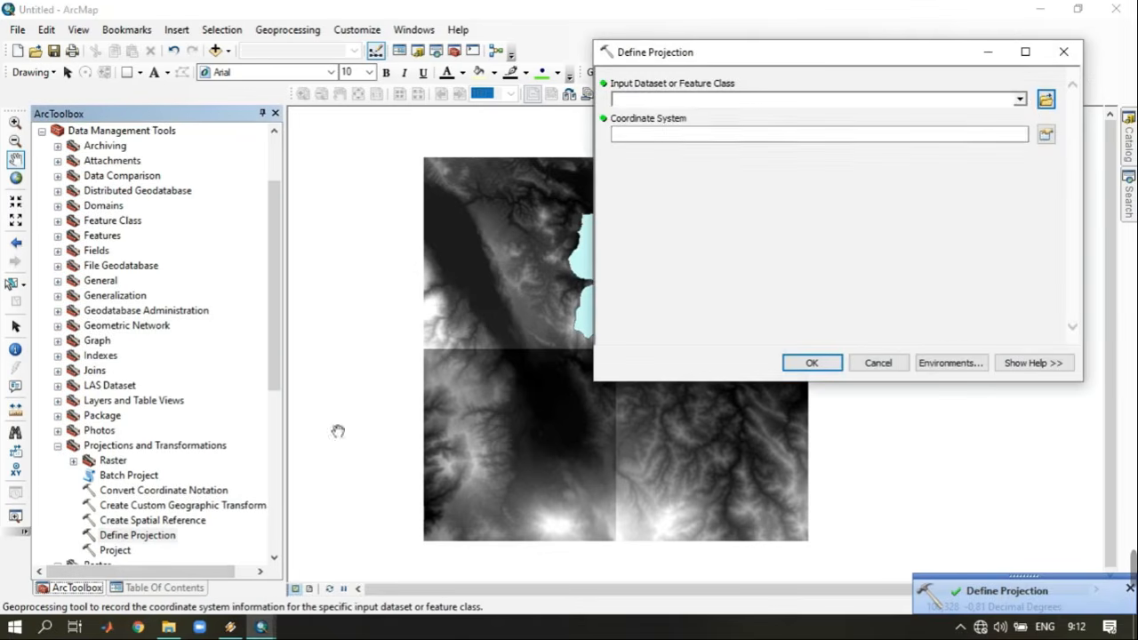
left_click(1020, 99)
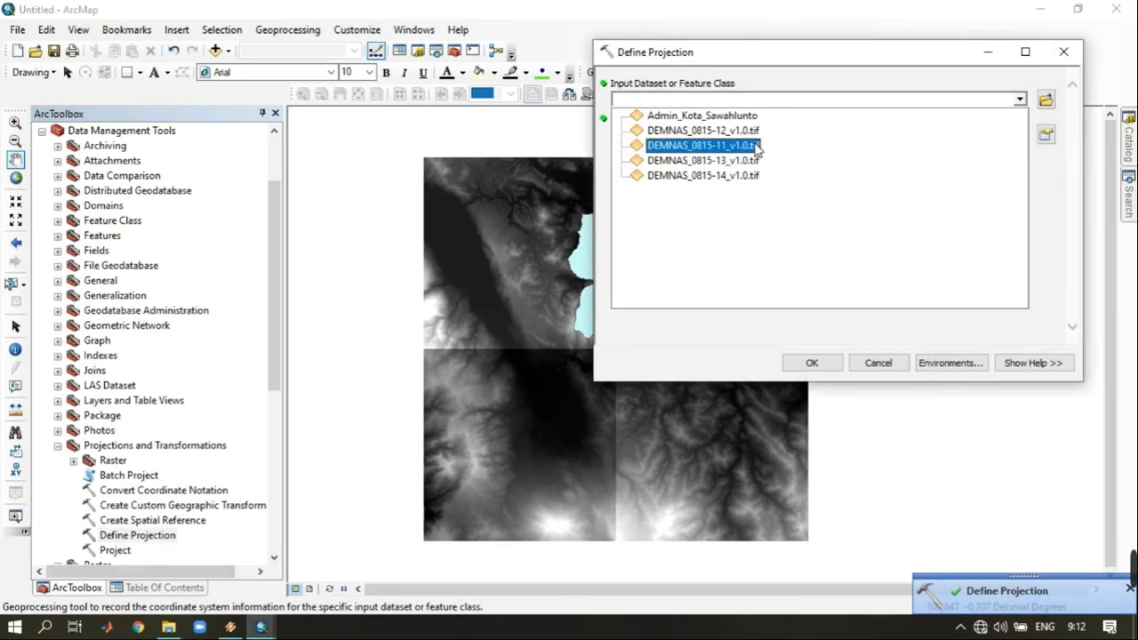
left_click(752, 146)
left_click(1045, 134)
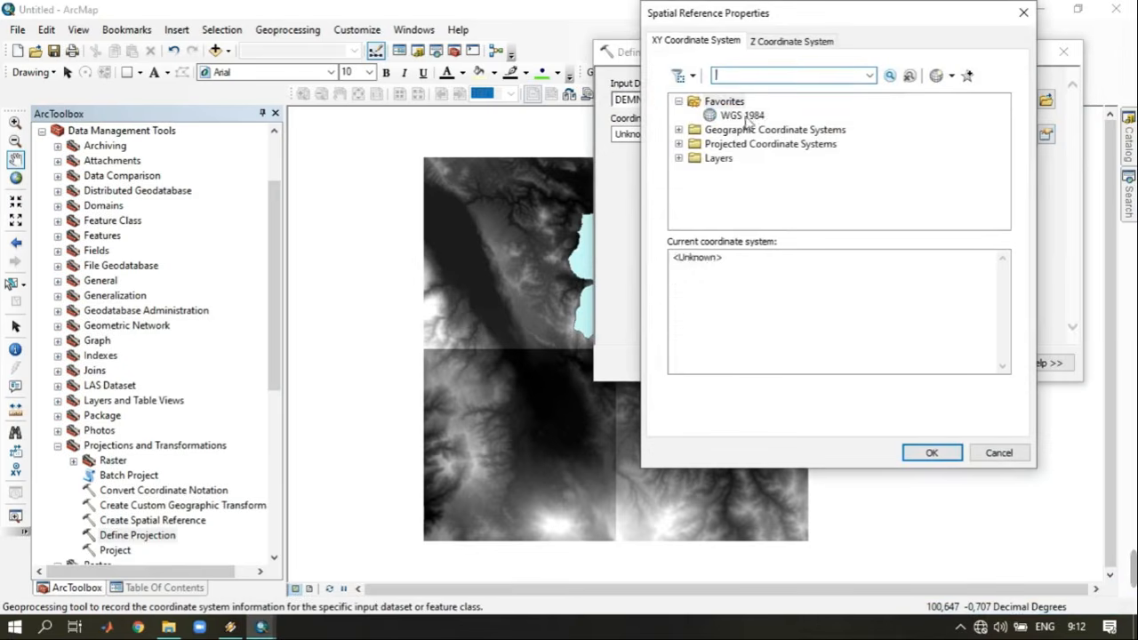
left_click(743, 113)
left_click(938, 453)
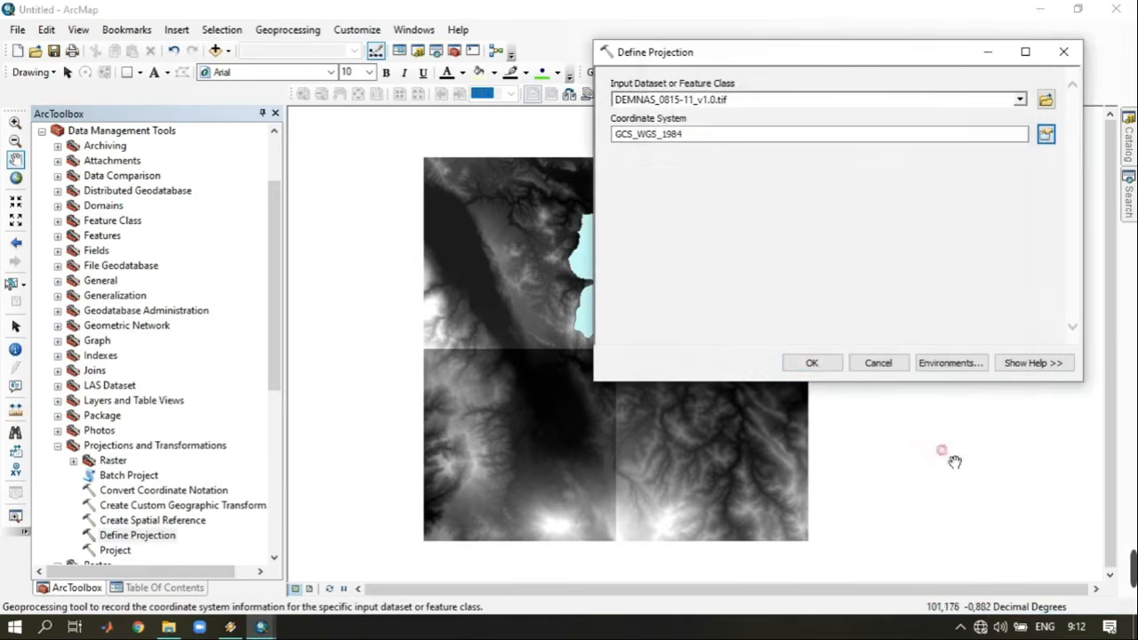
left_click(822, 368)
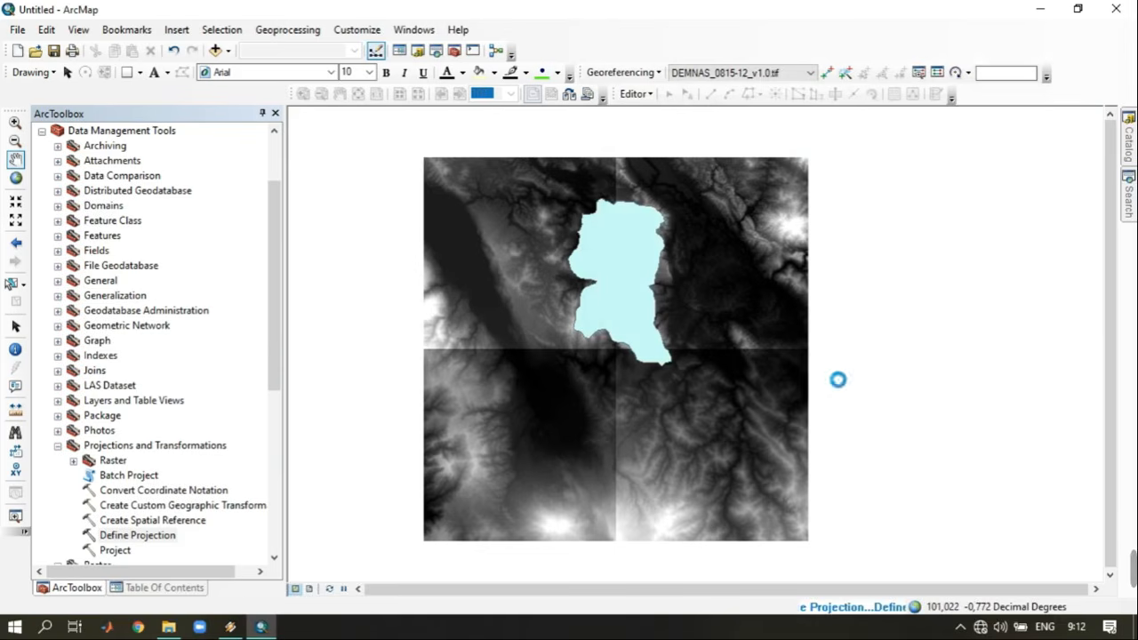
Define the projection of DEMNAS_0815-13_v1.0.tif as WGS 1984.
double_click(138, 535)
left_click(1019, 100)
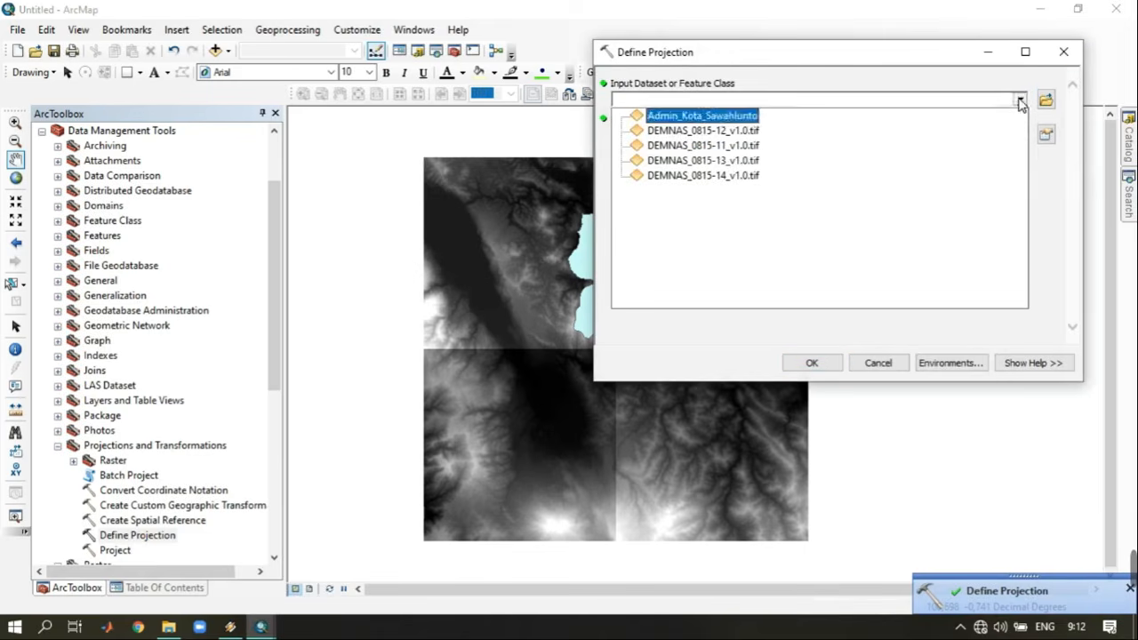
left_click(763, 162)
left_click(1046, 133)
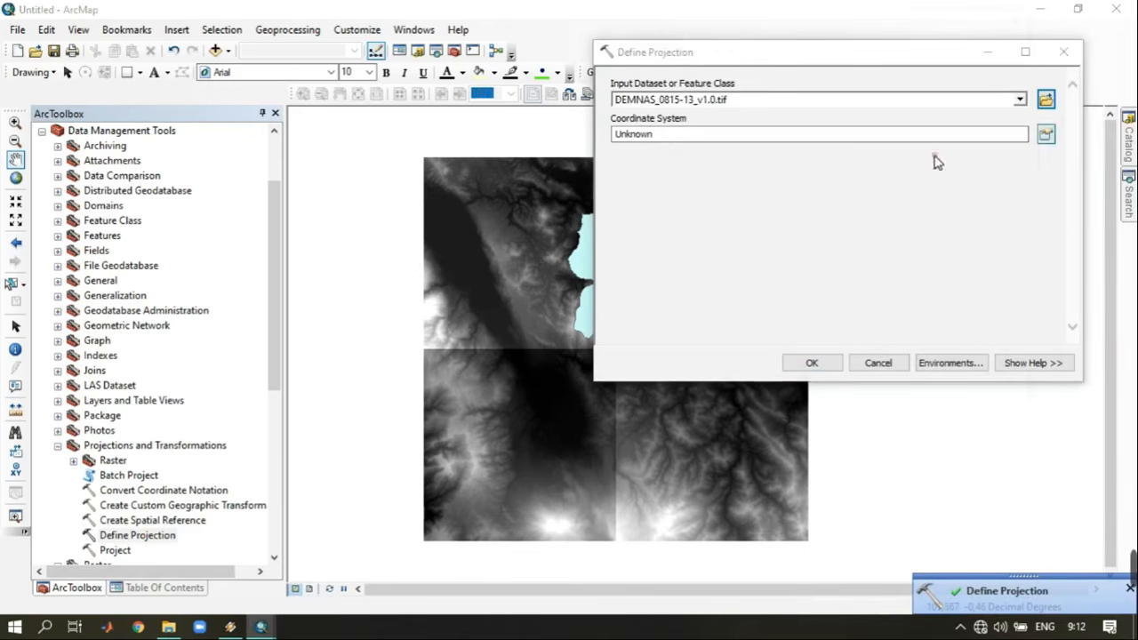
left_click(742, 116)
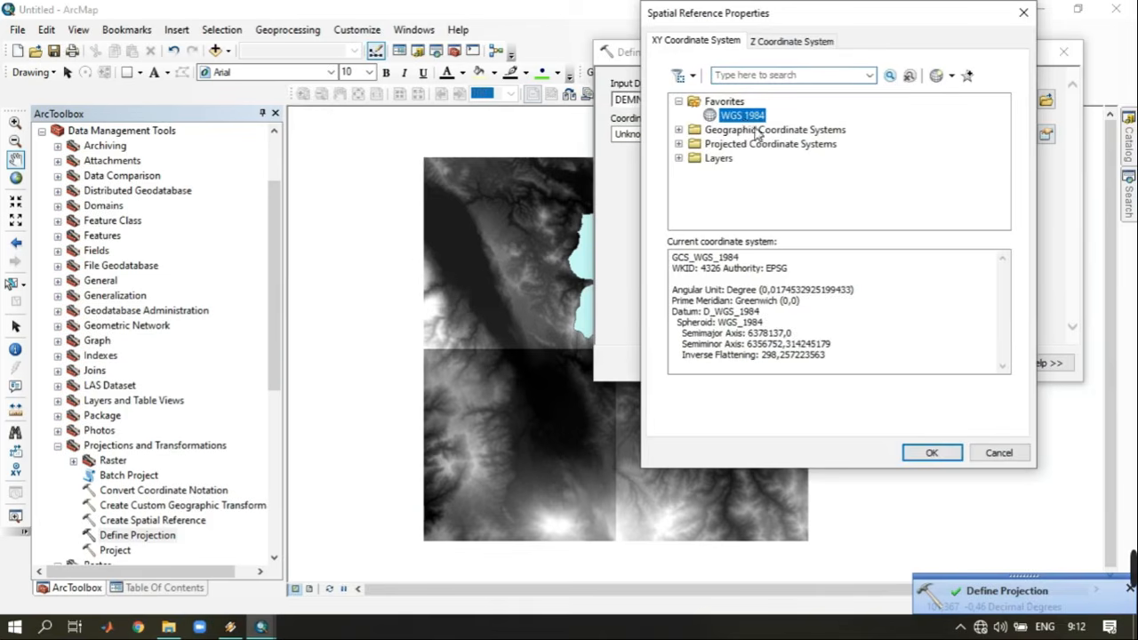
left_click(932, 452)
left_click(811, 364)
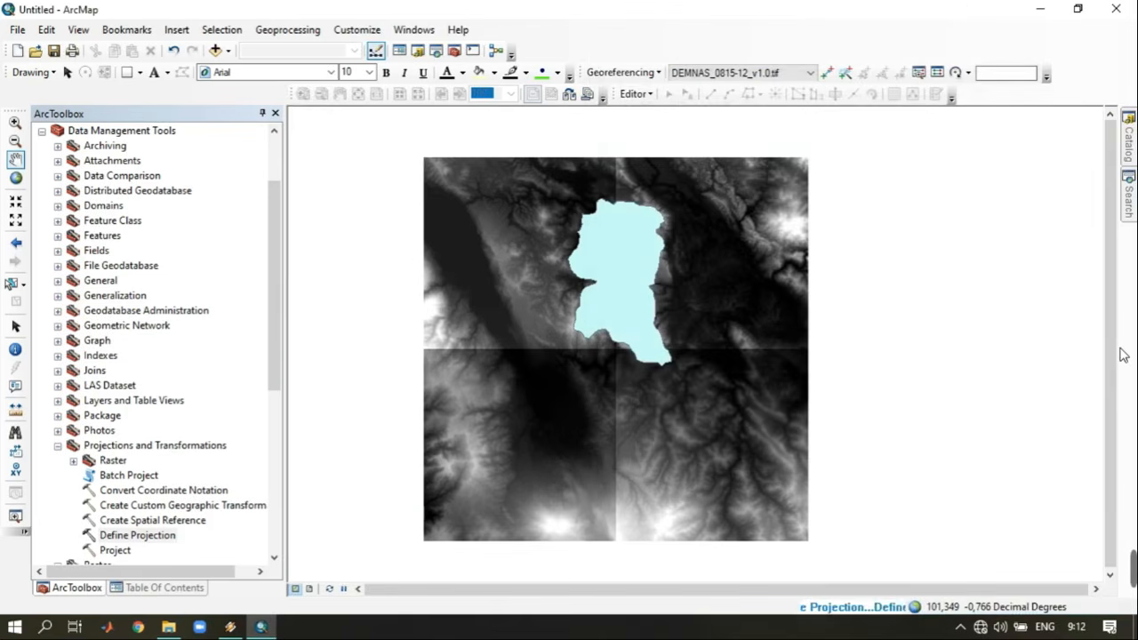
Define the projection of DEMNAS_0815-14_v1.0.tif as WGS 1984.
double_click(116, 536)
left_click(1019, 98)
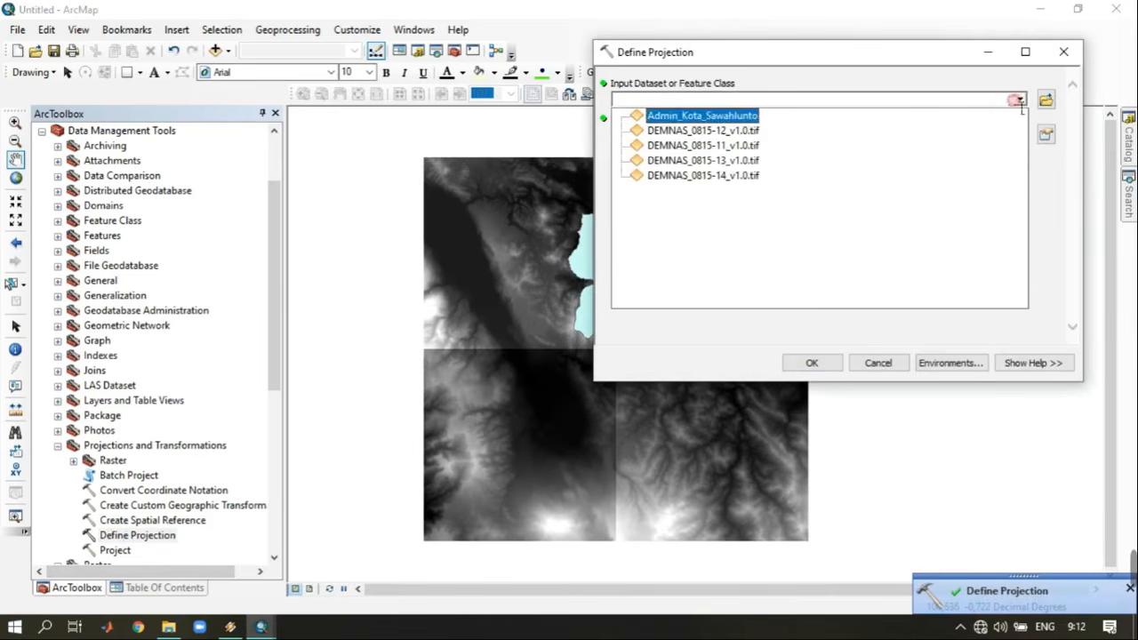
left_click(752, 176)
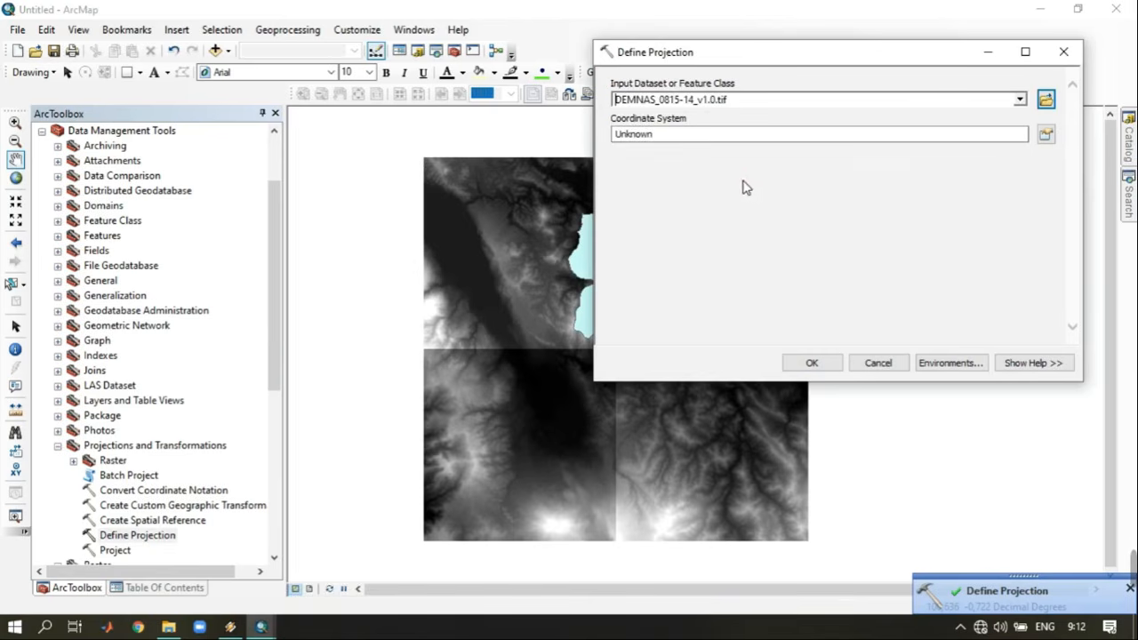
left_click(1047, 135)
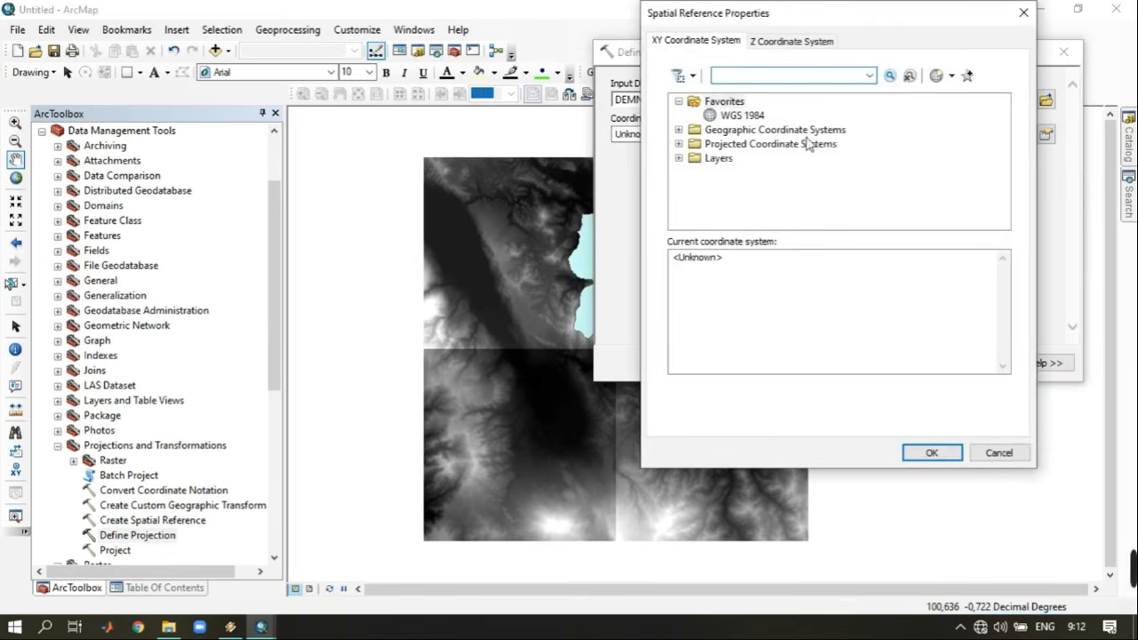
left_click(761, 116)
left_click(932, 453)
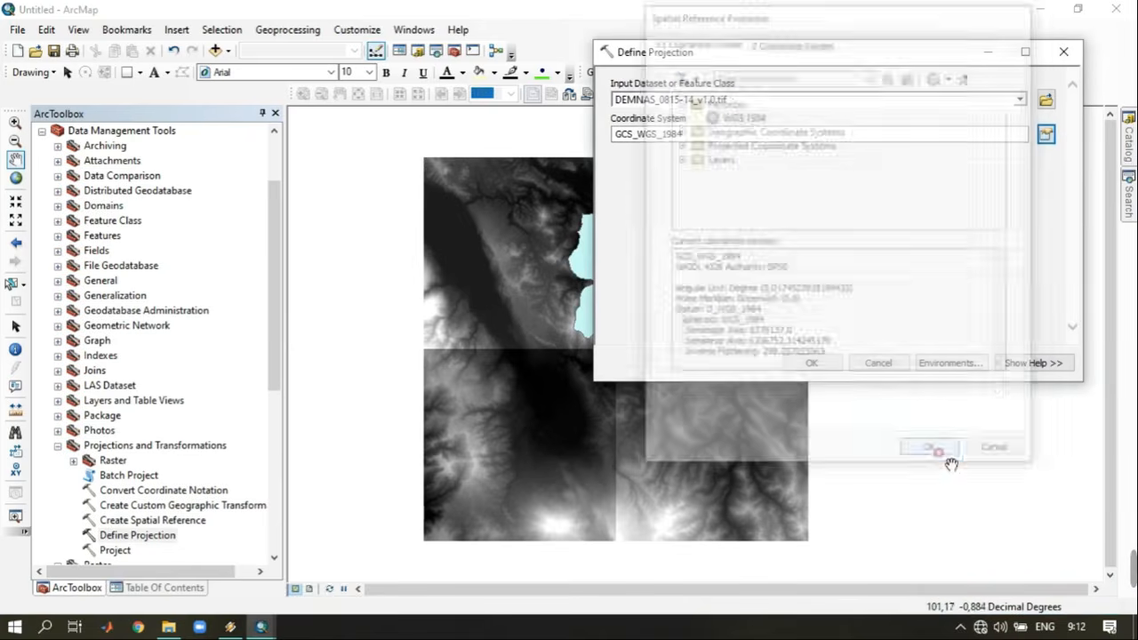
left_click(812, 365)
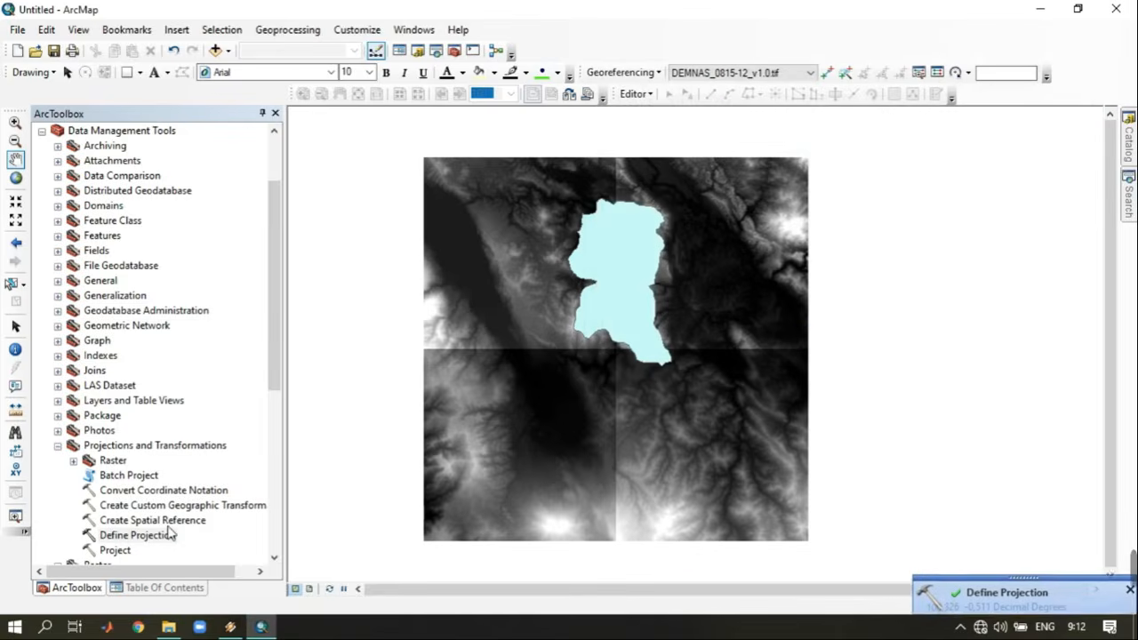
Check the spatial reference in the source properties of the DEMNAS_0815-12_v1.0.tif layer and close them unchanged.
left_click(134, 588)
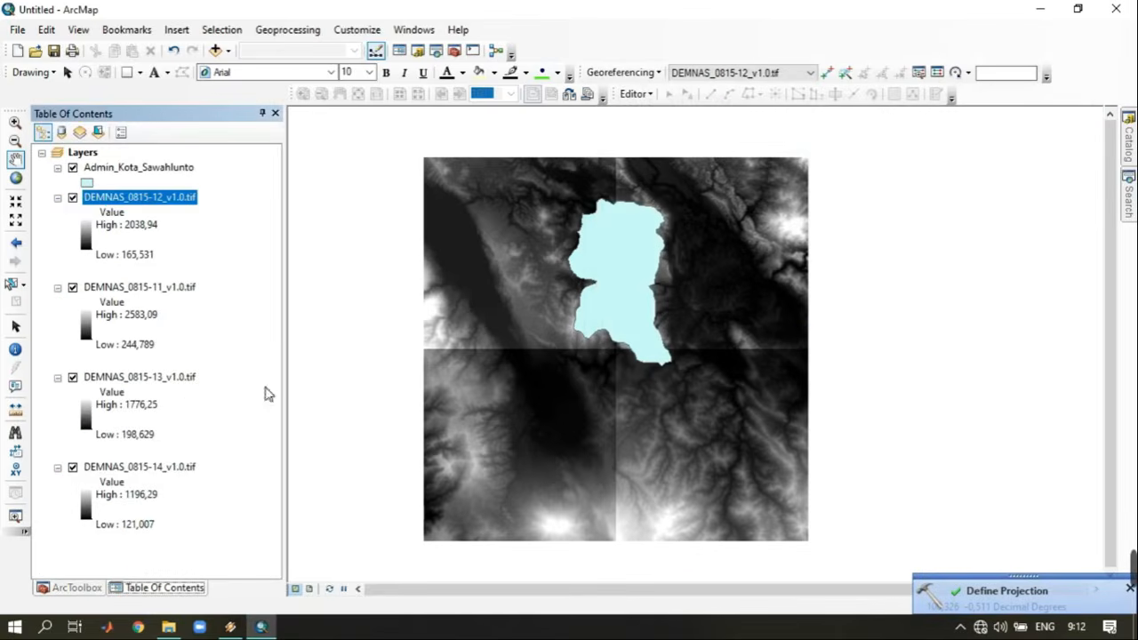
right_click(127, 205)
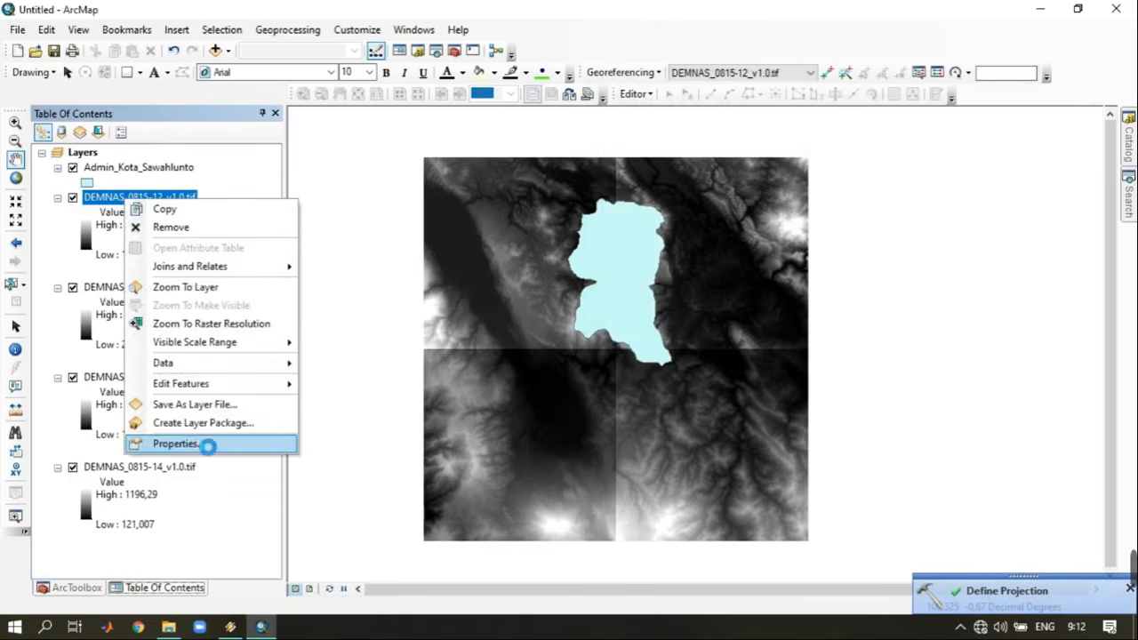
left_click(201, 443)
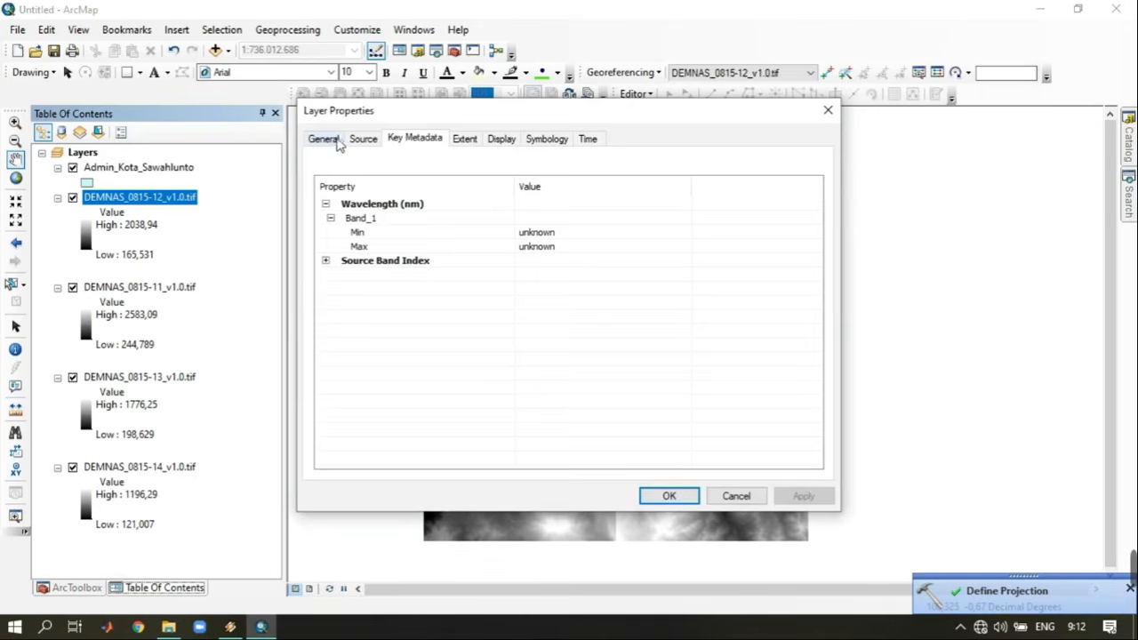
left_click(363, 140)
scroll(533, 300, "down", 10)
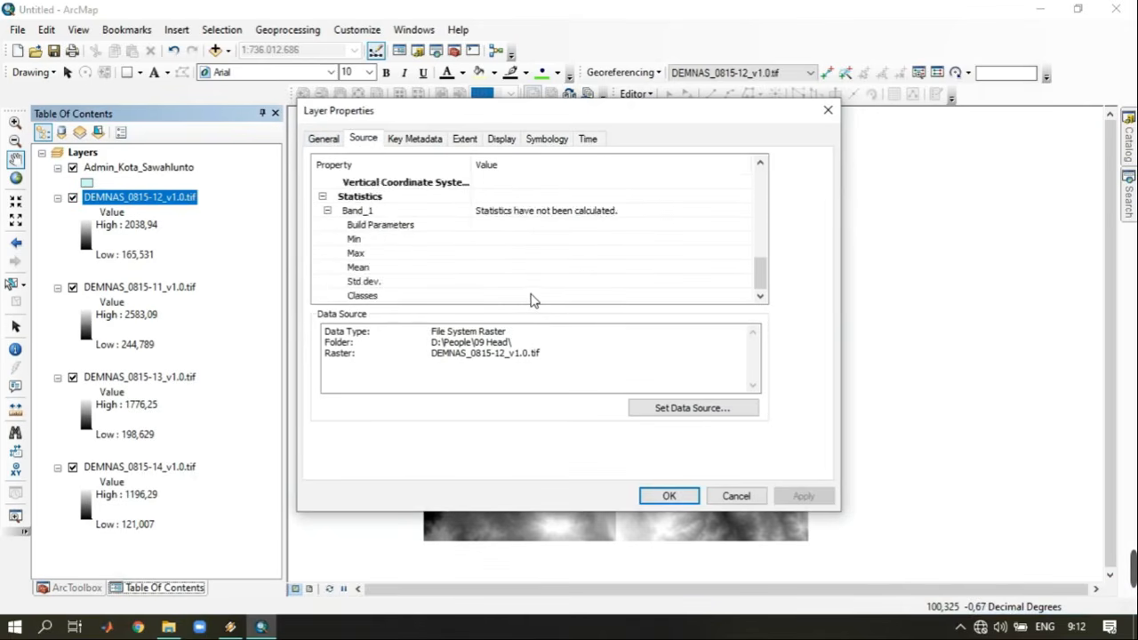
scroll(534, 300, "up", 5)
left_click(566, 257)
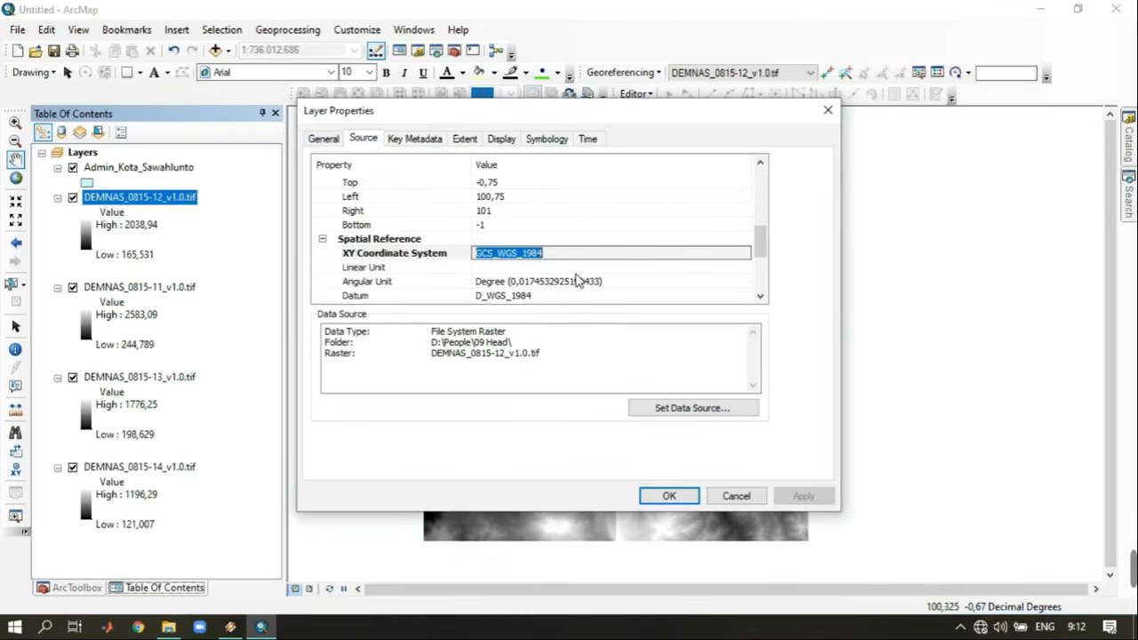
left_click(578, 268)
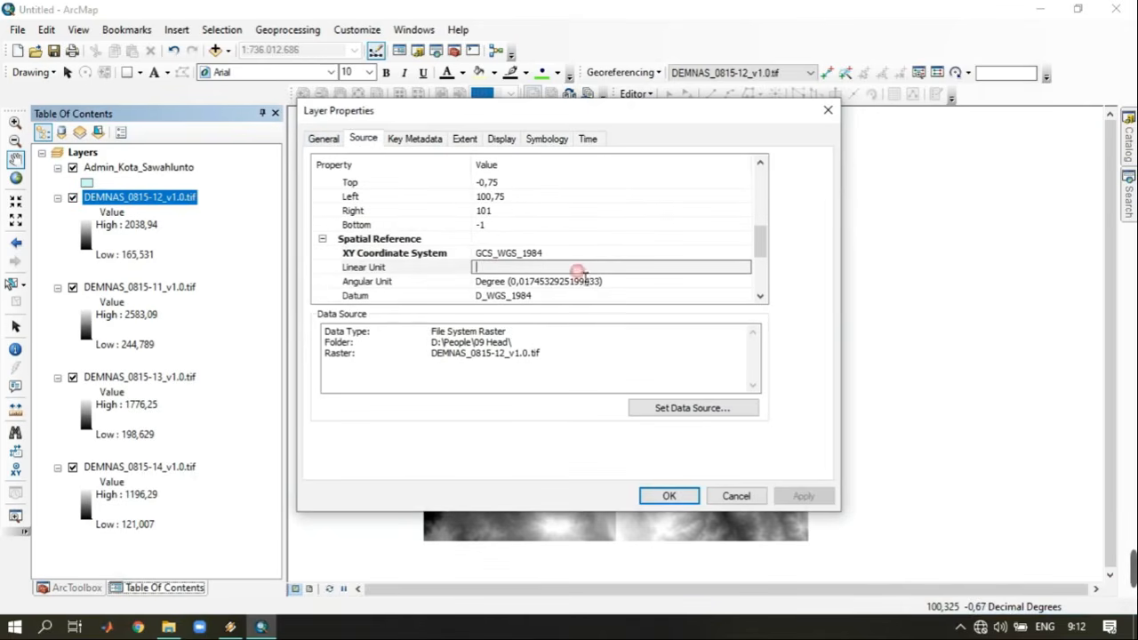
left_click(821, 119)
scroll(630, 272, "up", 2)
scroll(630, 272, "down", 2)
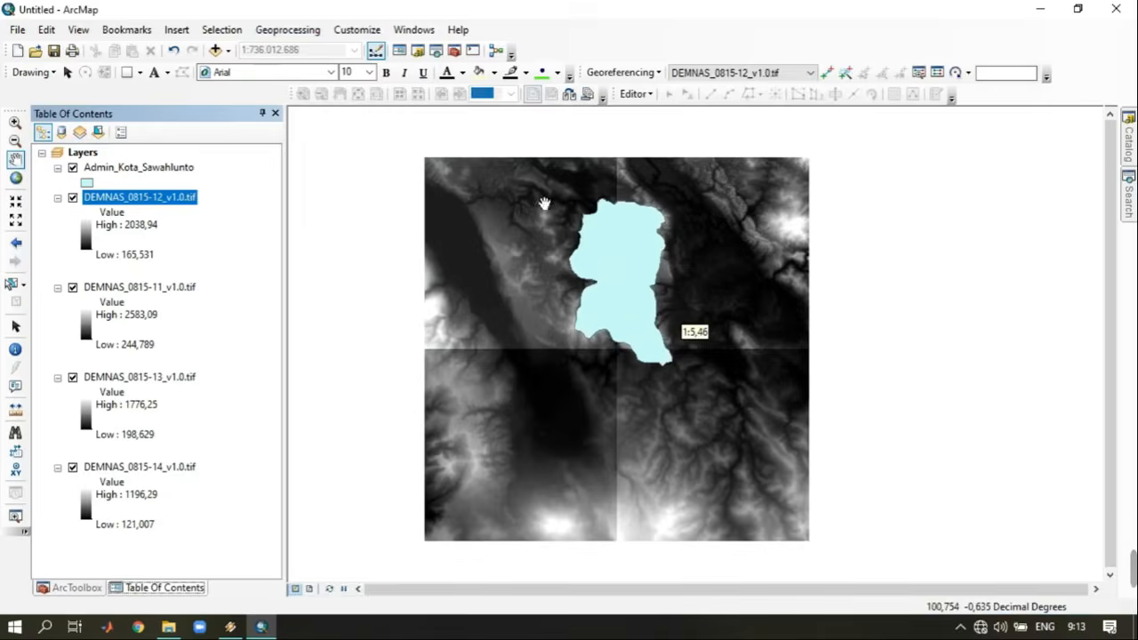
scroll(446, 213, "up", 3)
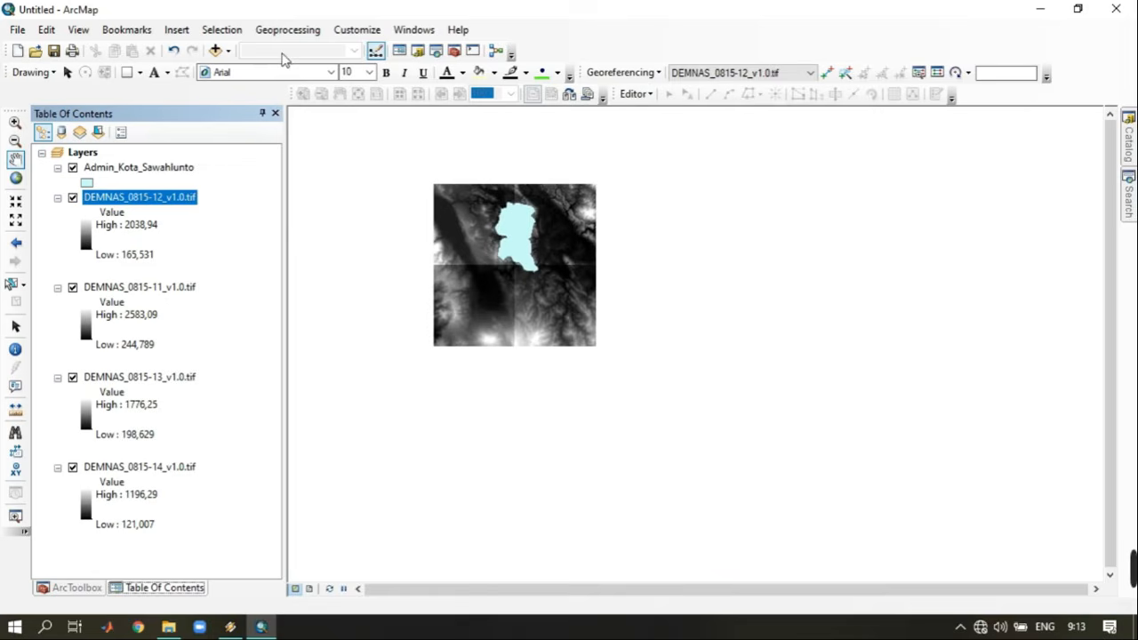
Copy the Admin_Kota_Sawahlunto layer and all four DEMNAS layers, and open a second ArcMap window.
left_click(164, 169)
left_click(169, 471, "shift")
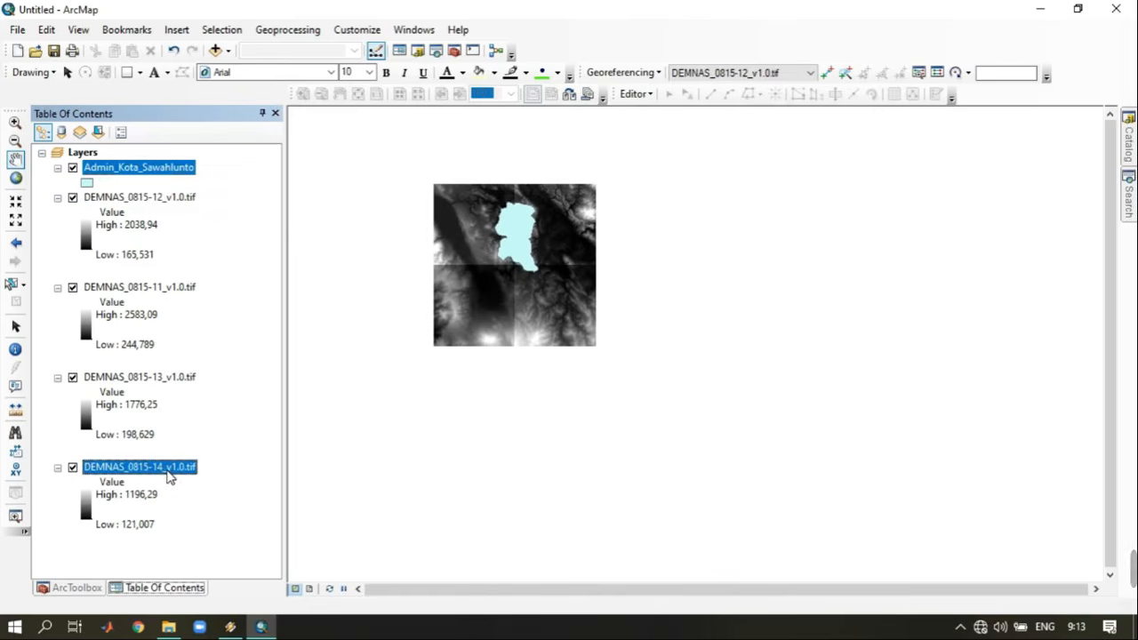
right_click(261, 627)
left_click(271, 541)
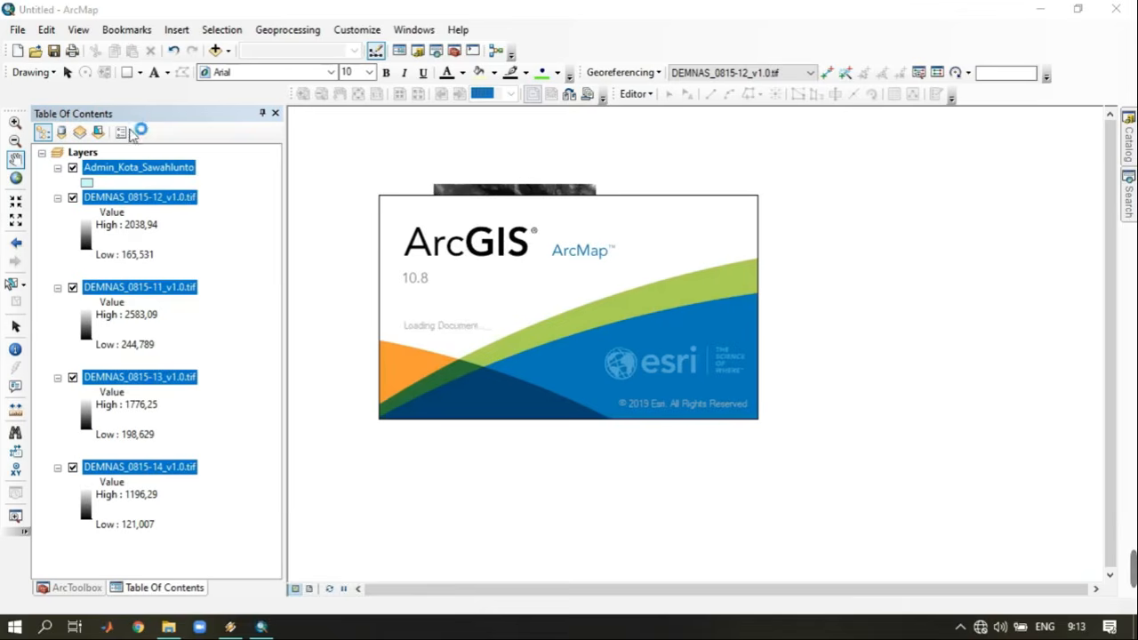
right_click(143, 168)
left_click(160, 181)
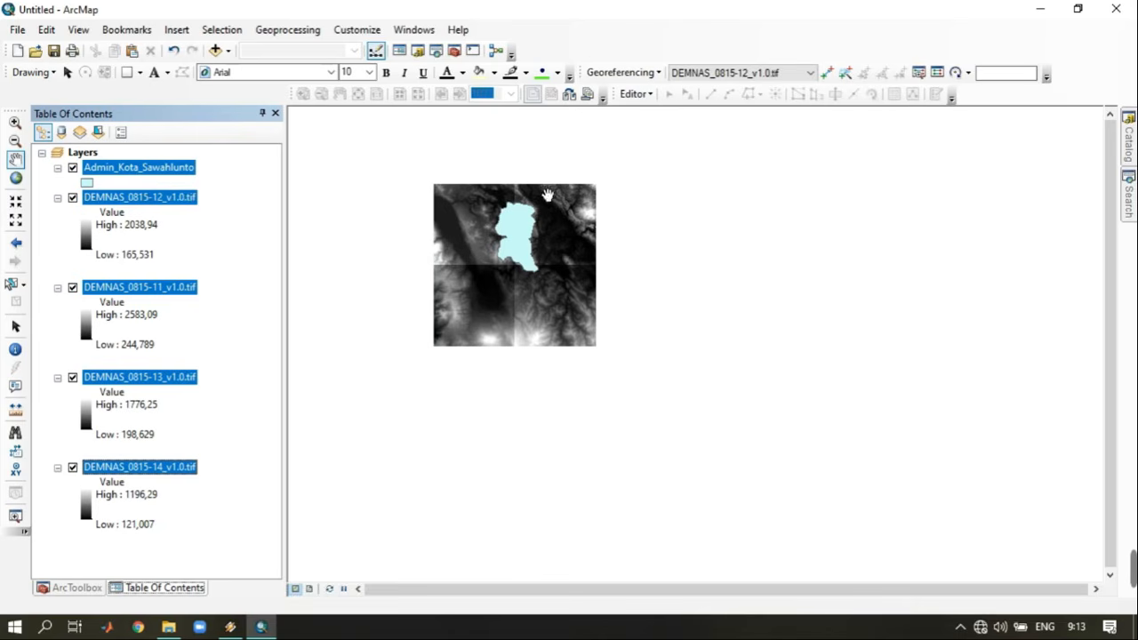
Switch to the blank ArcMap document and paste the copied boundary and DEMNAS layers into its Layers data frame.
mouse_move(271, 625)
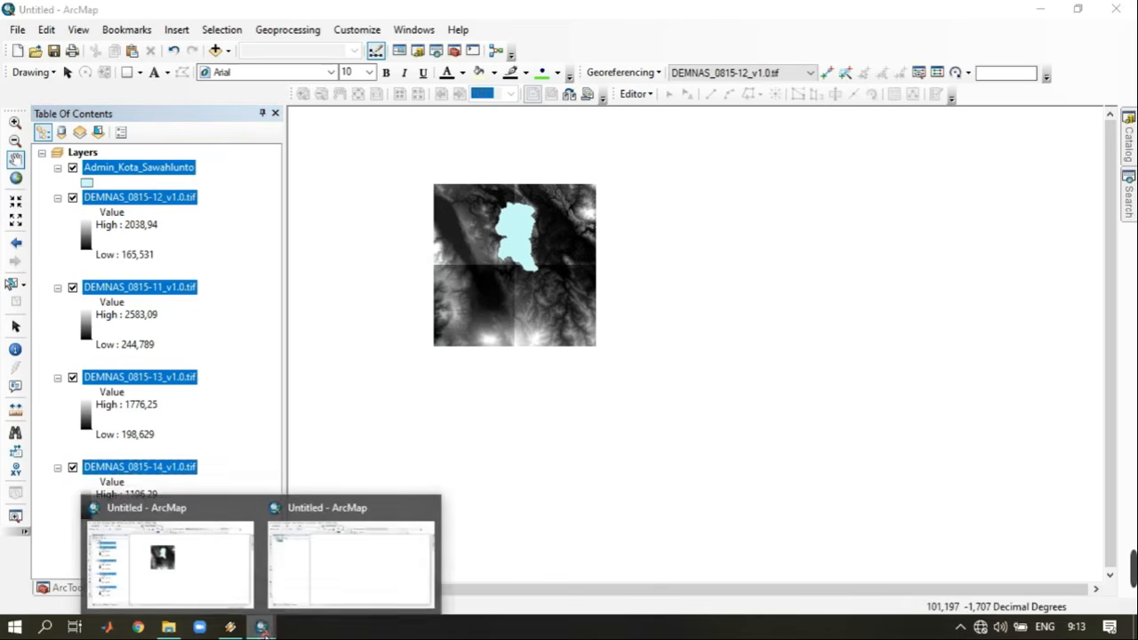
left_click(389, 560)
left_click(889, 104)
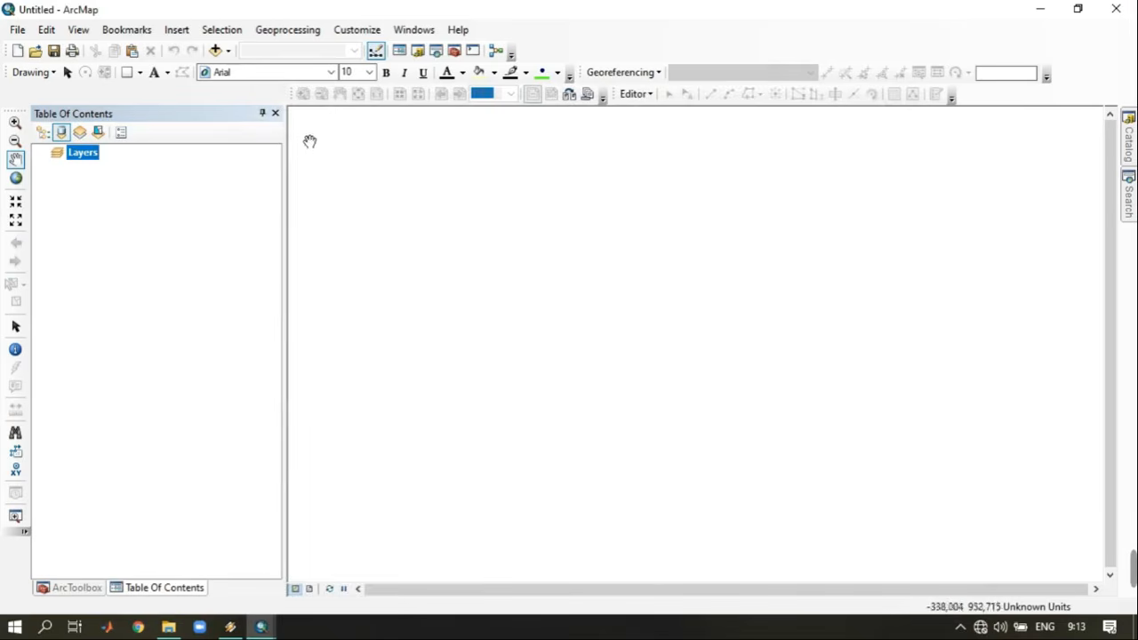
right_click(83, 152)
left_click(151, 239)
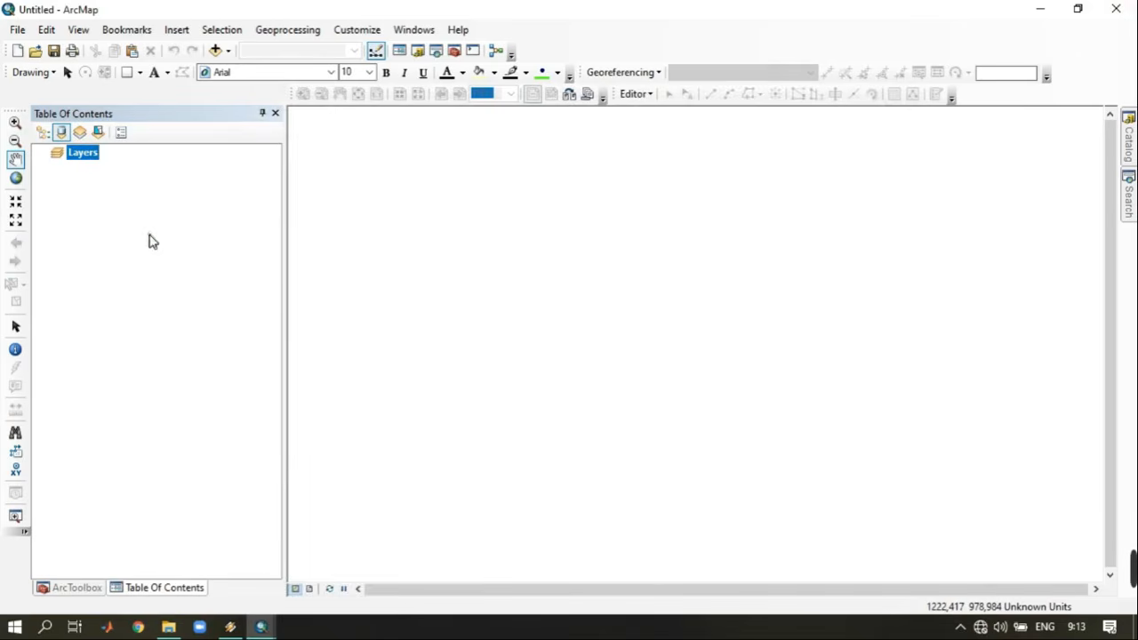
left_click(281, 46)
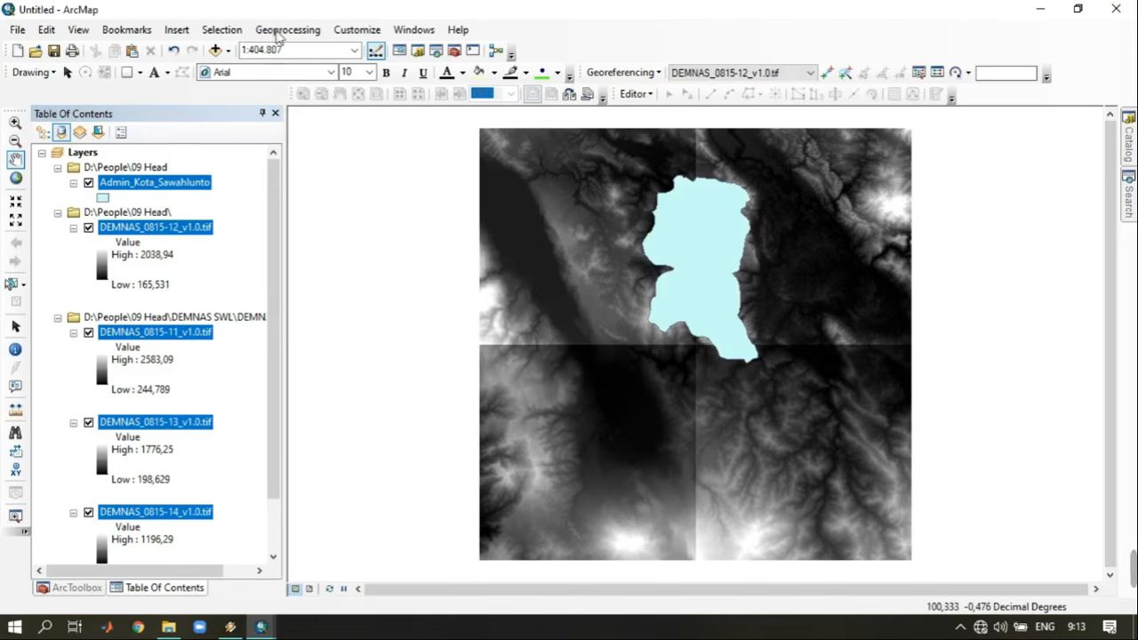
scroll(285, 58, "down", 2)
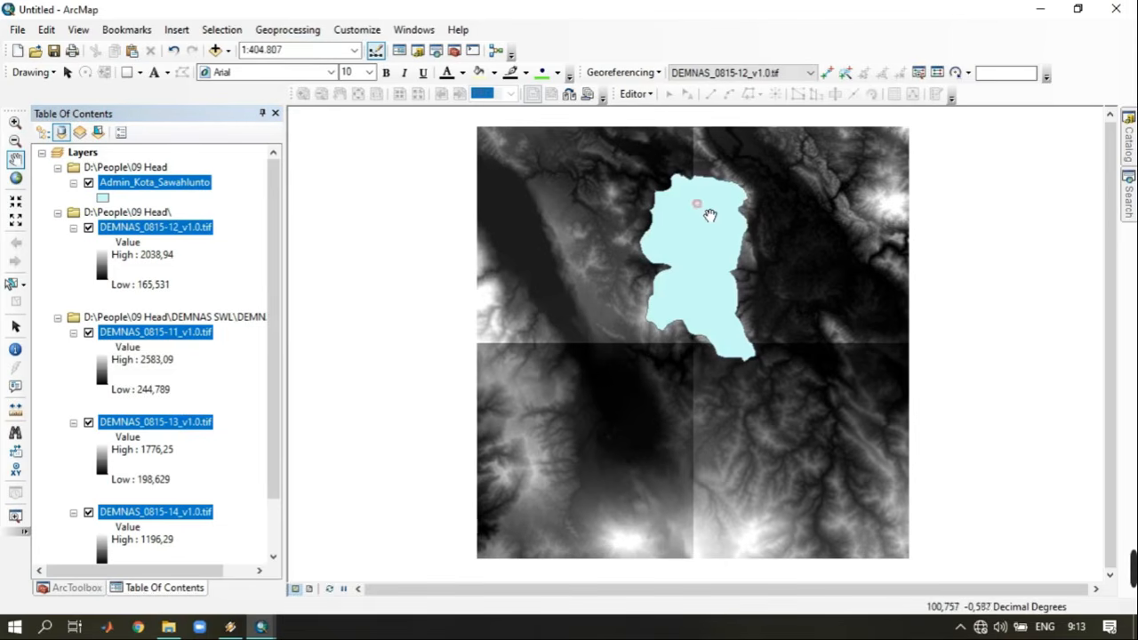
scroll(702, 216, "down", 2)
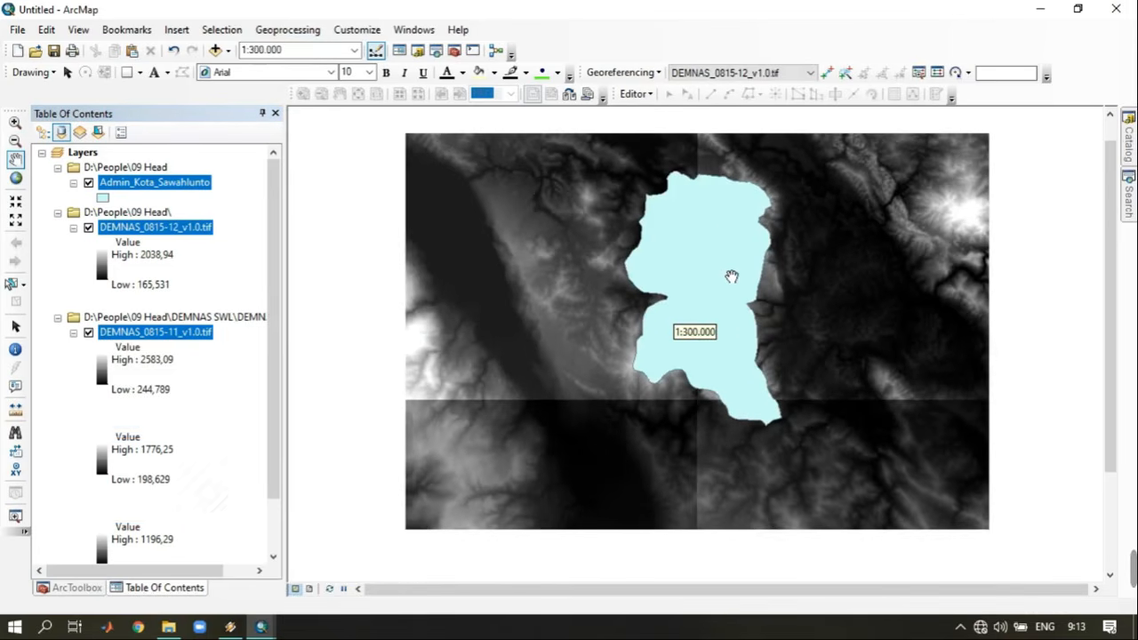
scroll(726, 277, "up", 1)
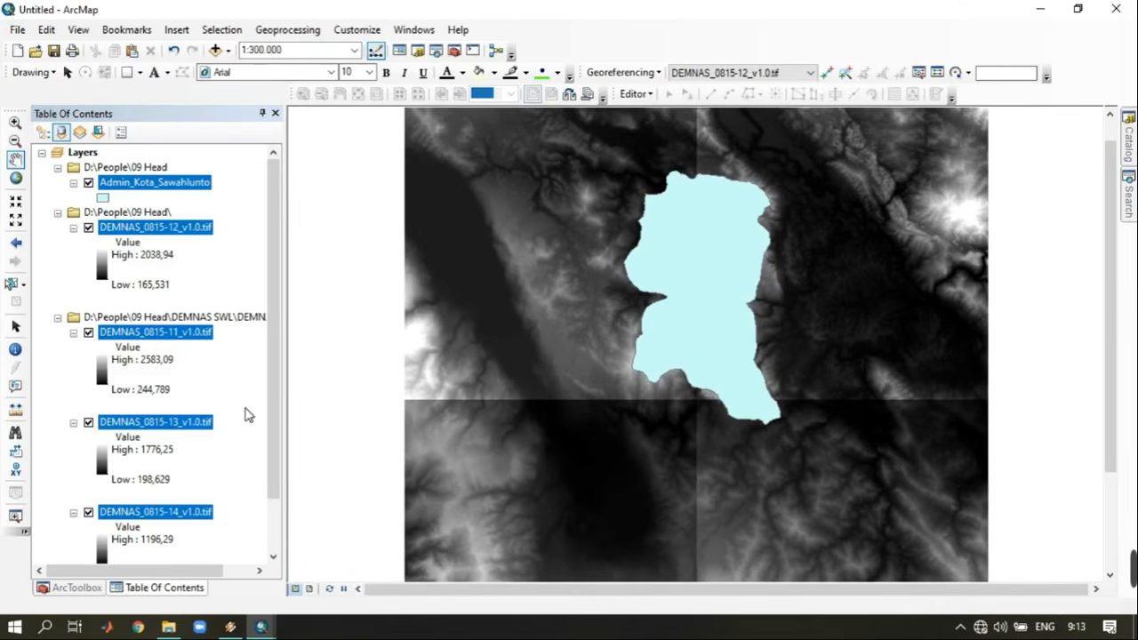
Return to the original ArcMap window and close it without saving the changes to Untitled.
left_click(141, 390)
mouse_move(261, 627)
left_click(208, 554)
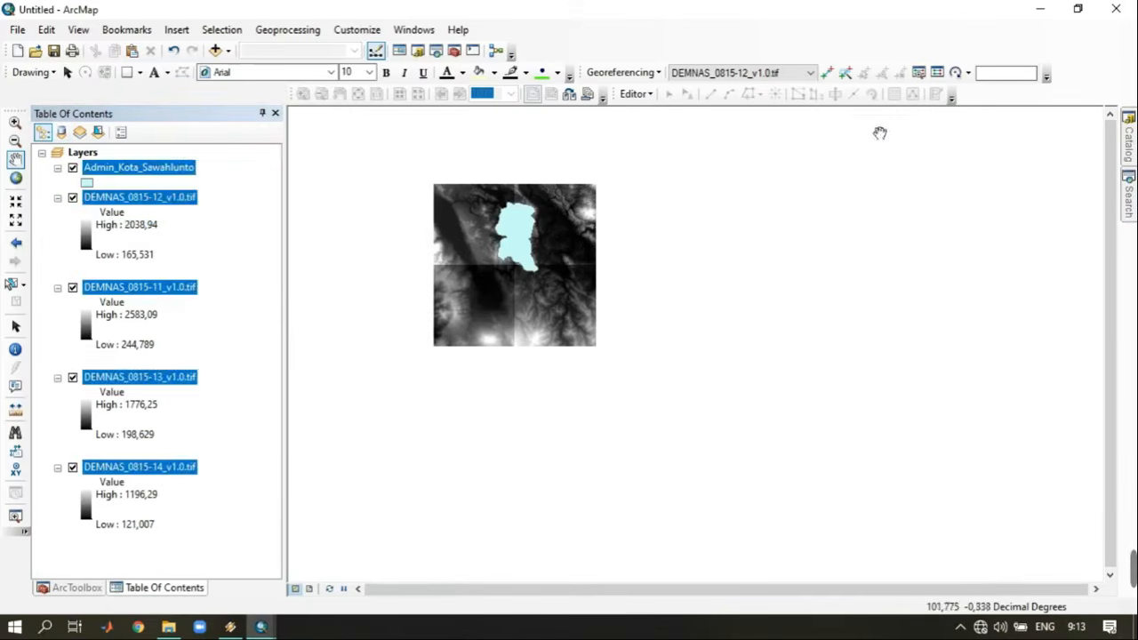
left_click(128, 225)
left_click(1116, 9)
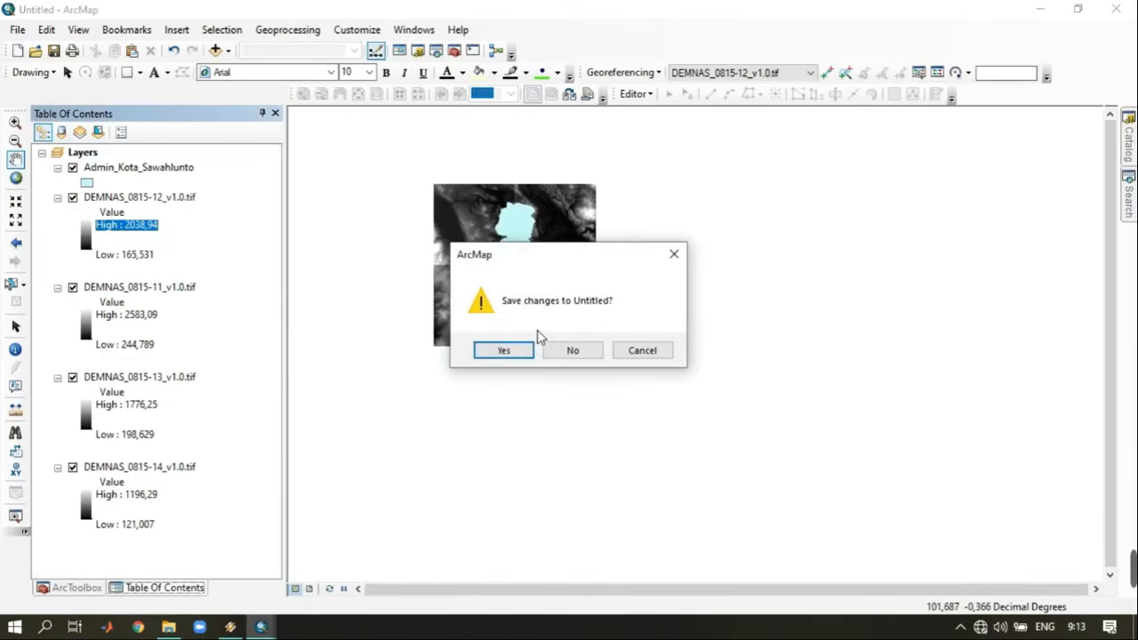
left_click(569, 350)
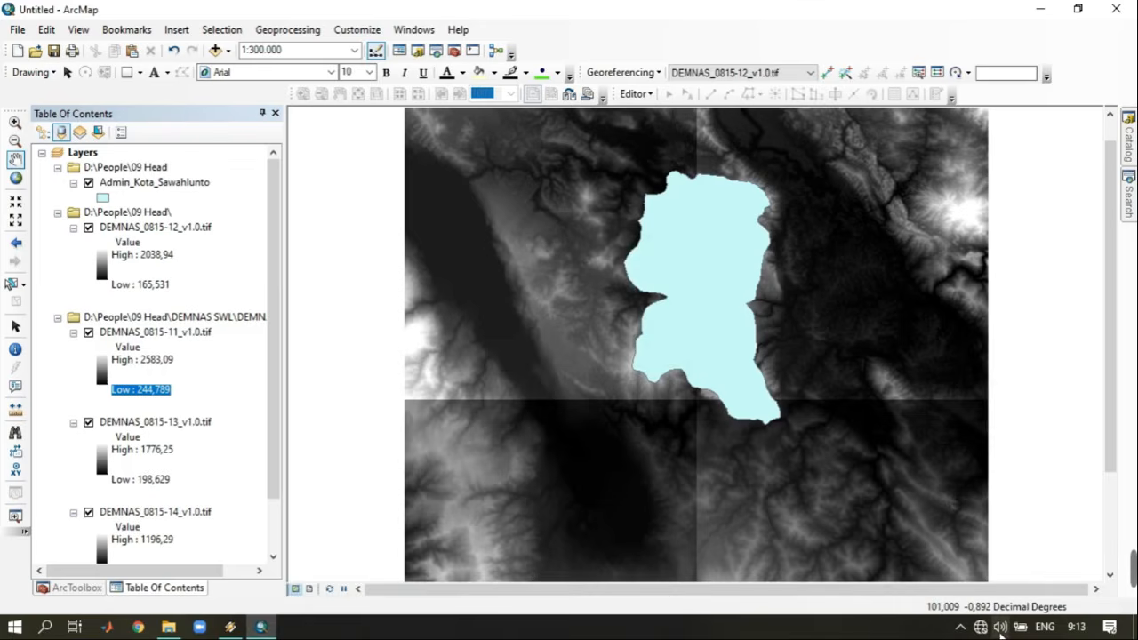
List the layers by drawing order and turn off the Admin_Kota_Sawahlunto layer.
scroll(707, 502, "up", 2)
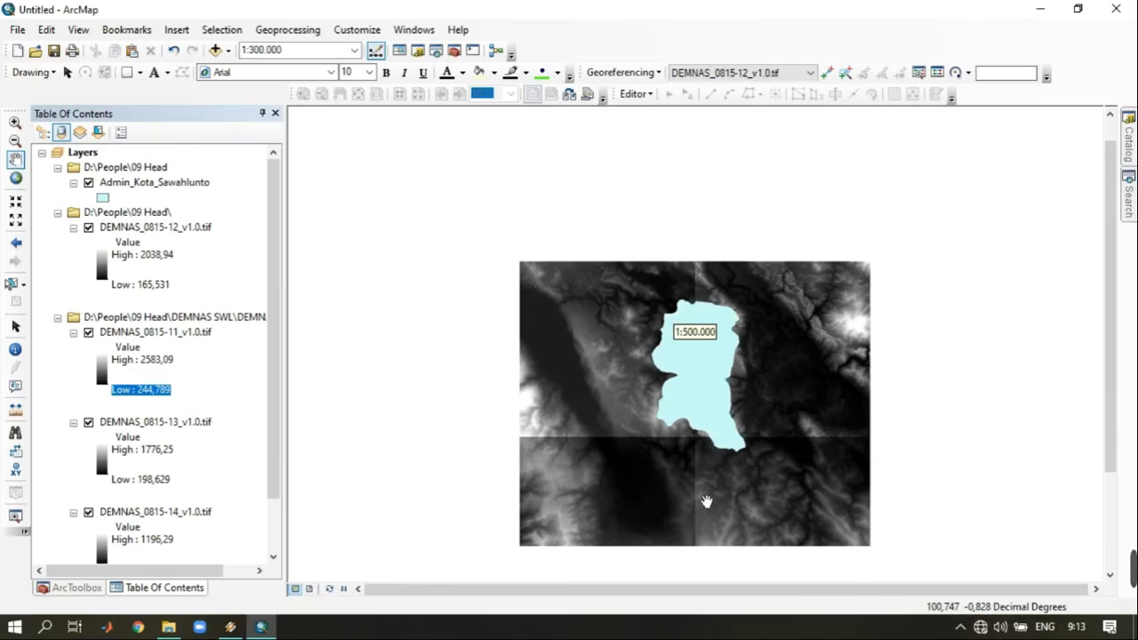
left_click_drag(660, 411, 570, 329)
left_click_drag(496, 334, 500, 257)
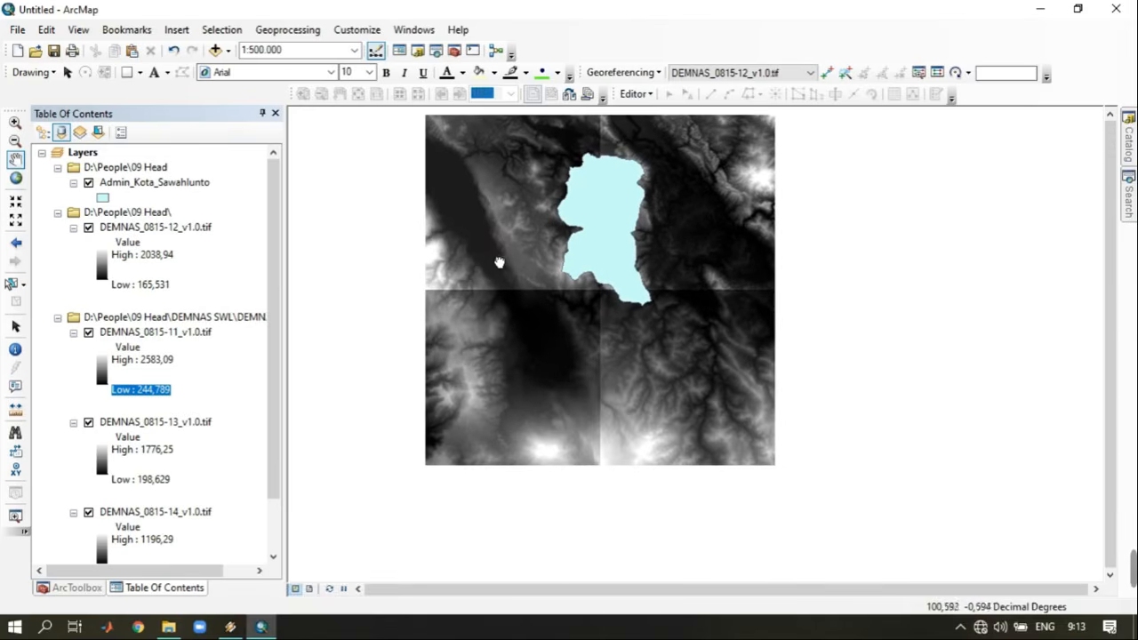
scroll(515, 262, "down", 1)
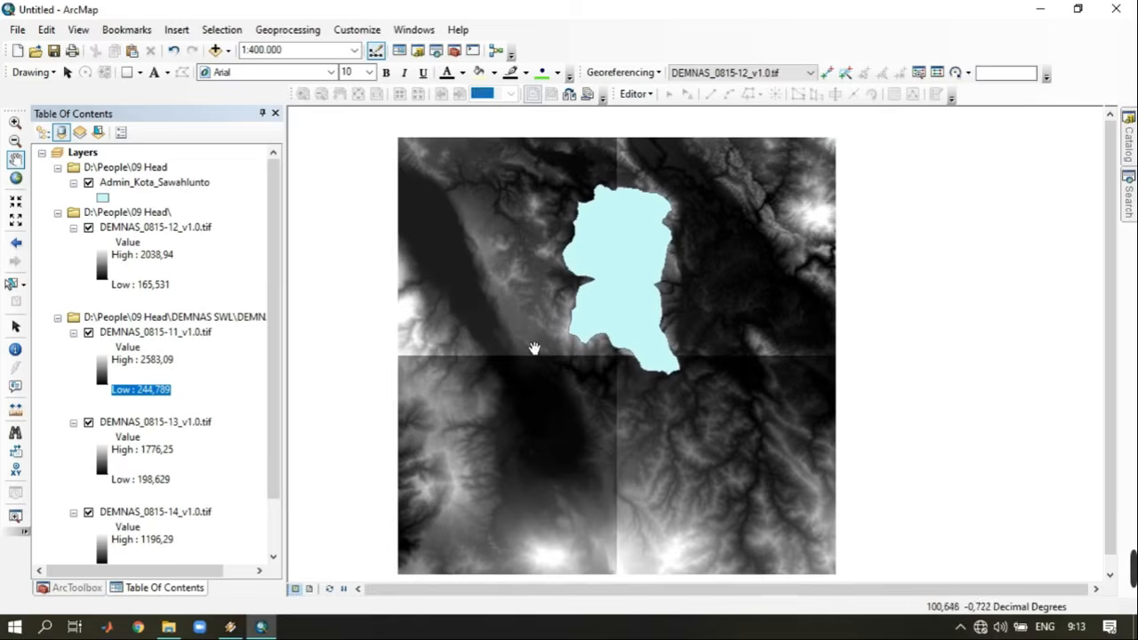
left_click_drag(614, 228, 602, 206)
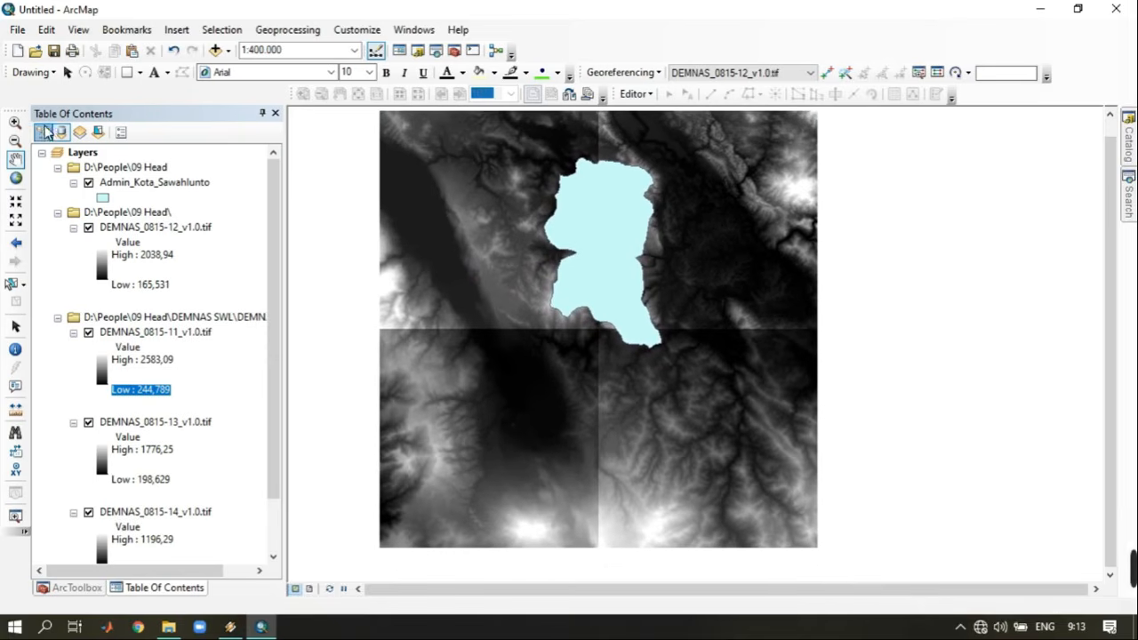
left_click(42, 132)
scroll(568, 264, "up", 1)
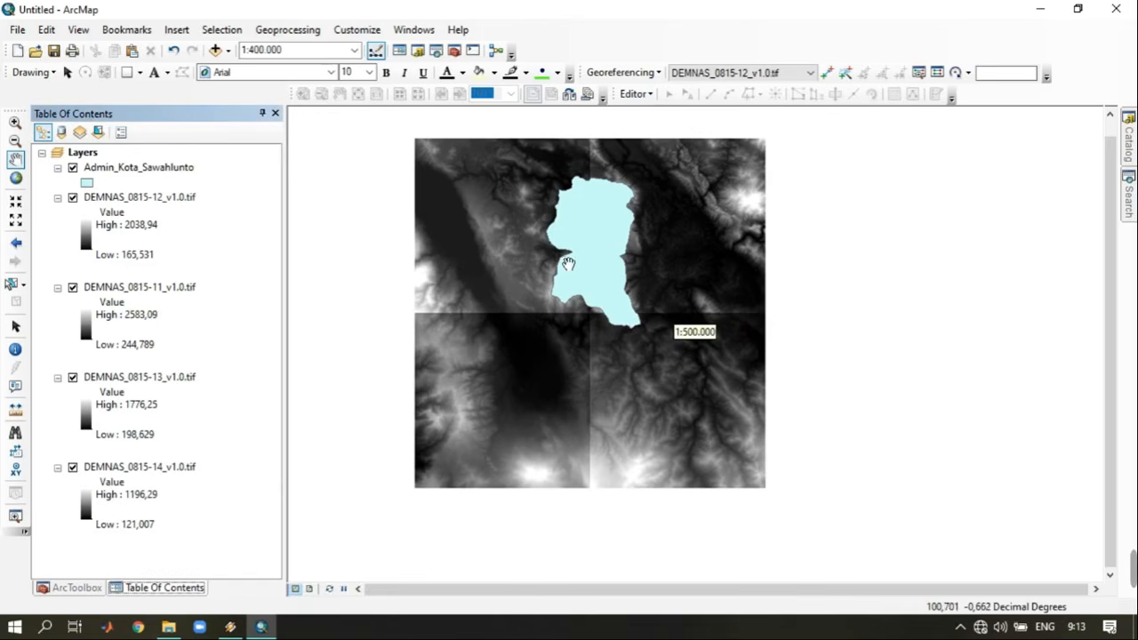
left_click(73, 167)
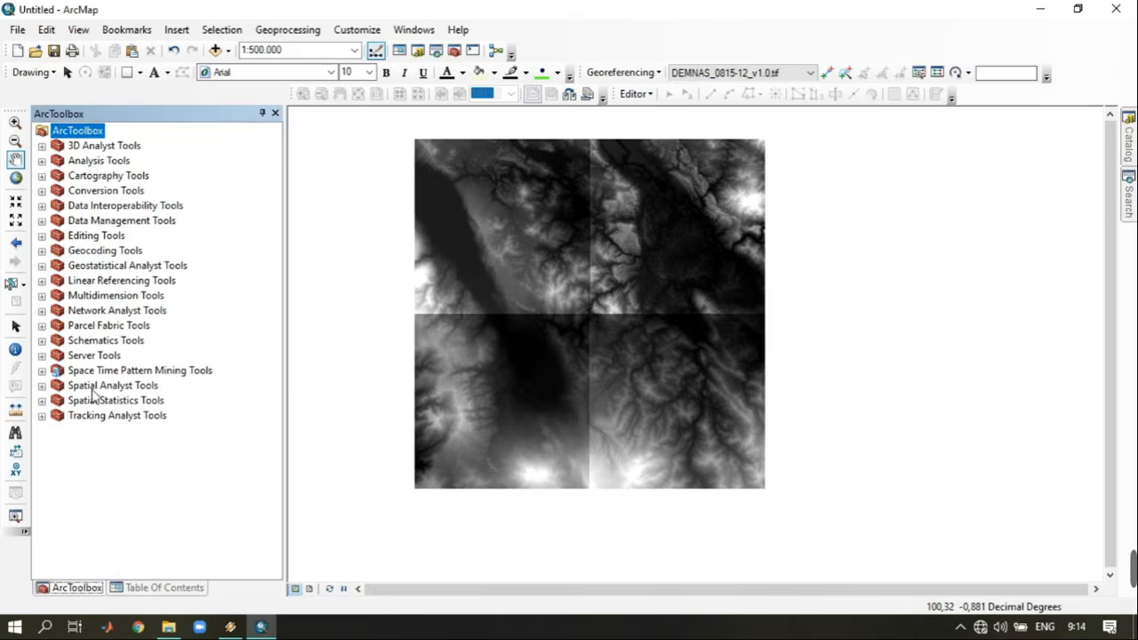
Start the Mosaic To New Raster tool and add DEMNAS_0815-11, 0815-12, 0815-13 and 0815-14 as its input rasters.
left_click(41, 221)
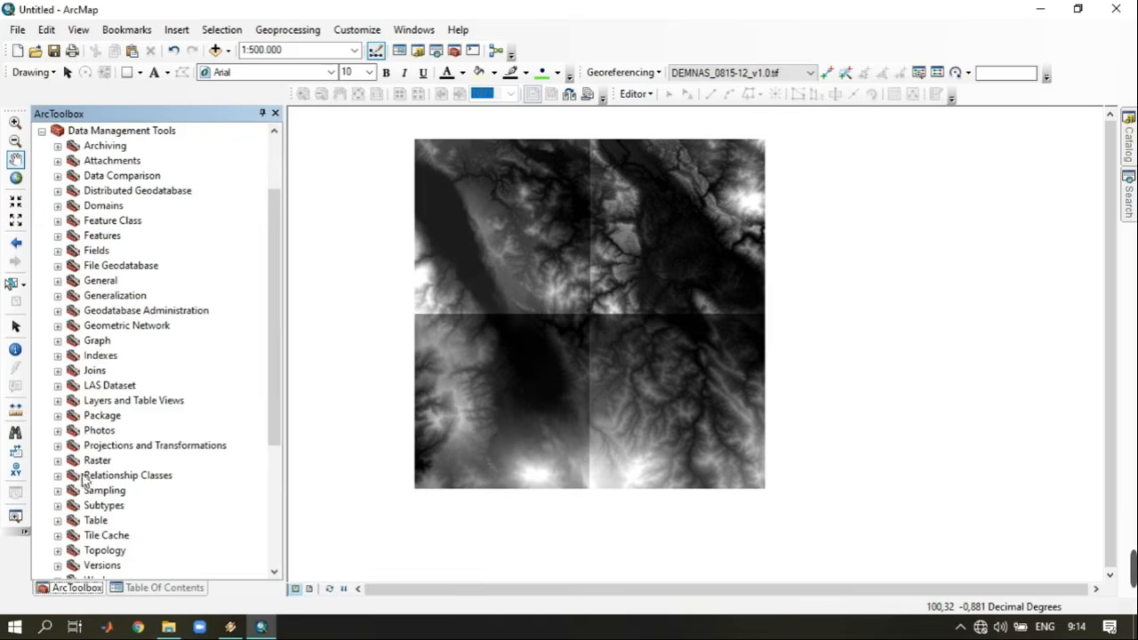
left_click(58, 461)
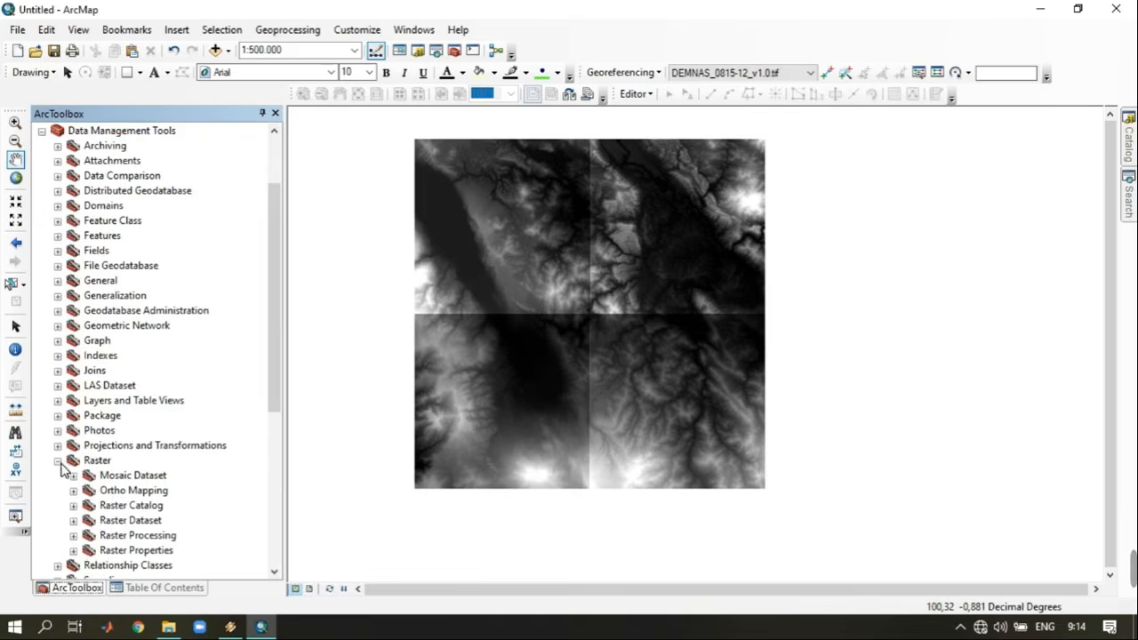
left_click(76, 521)
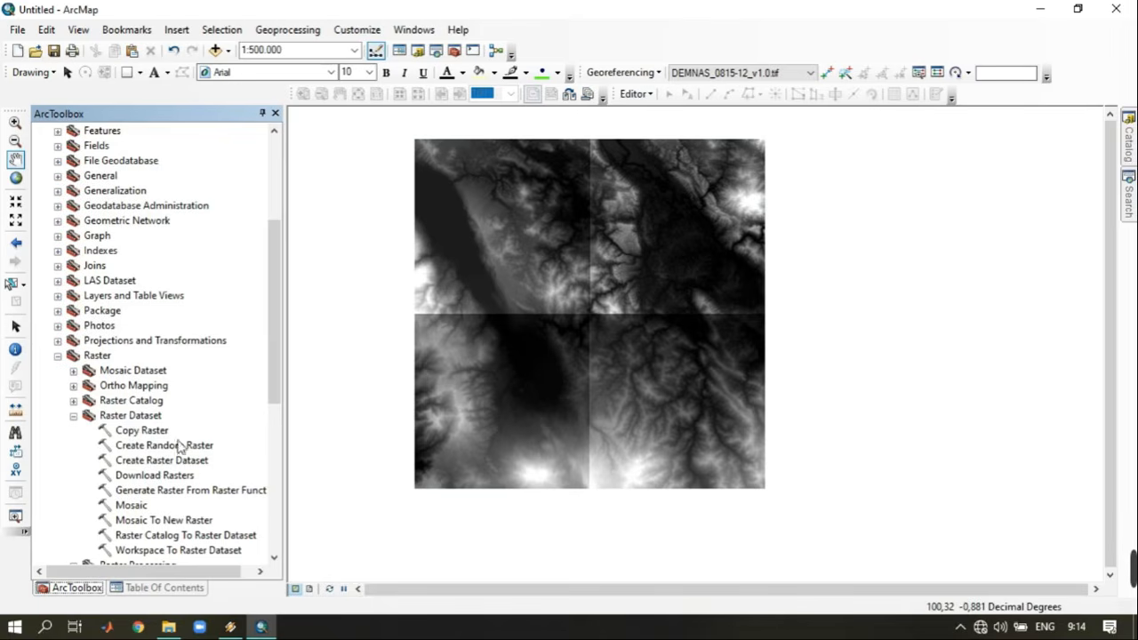
double_click(175, 522)
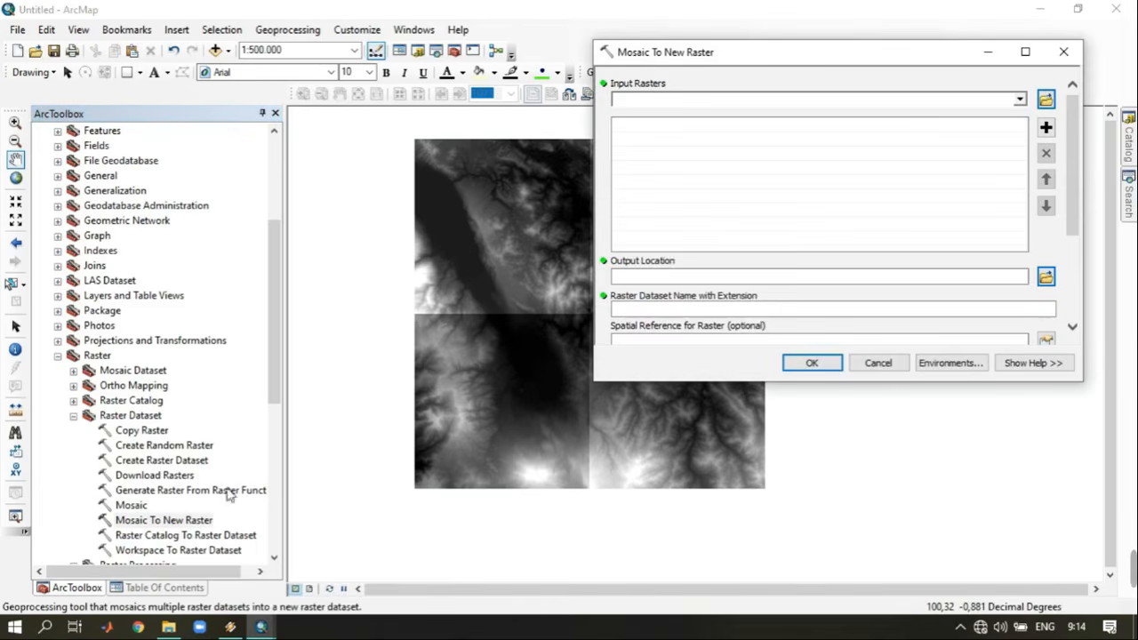
left_click(1020, 99)
left_click(1034, 75)
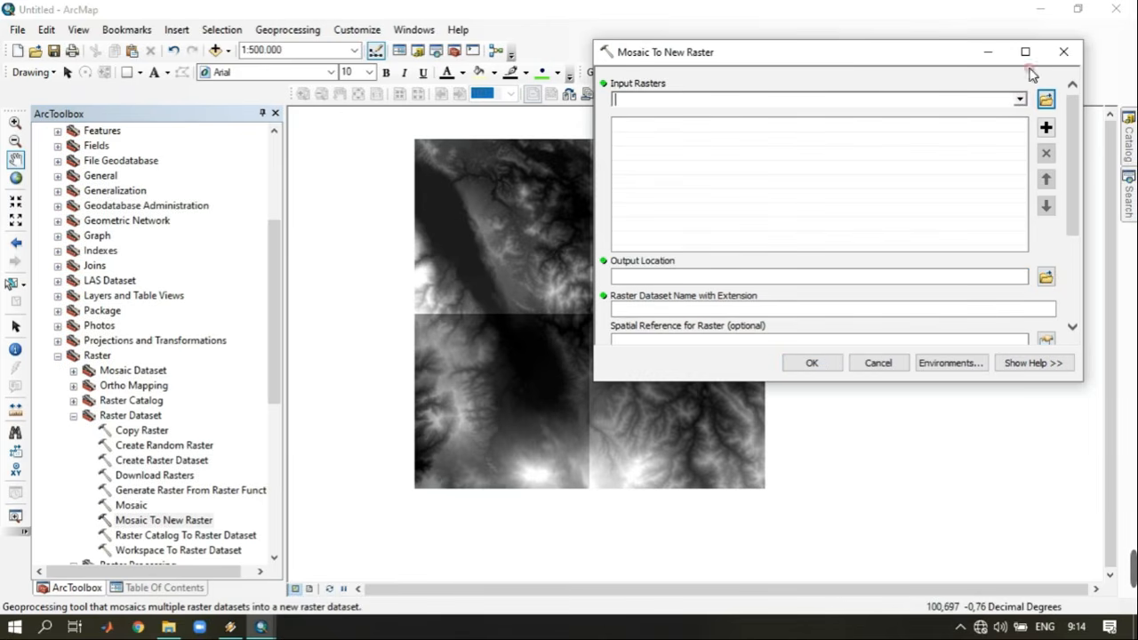
left_click(185, 594)
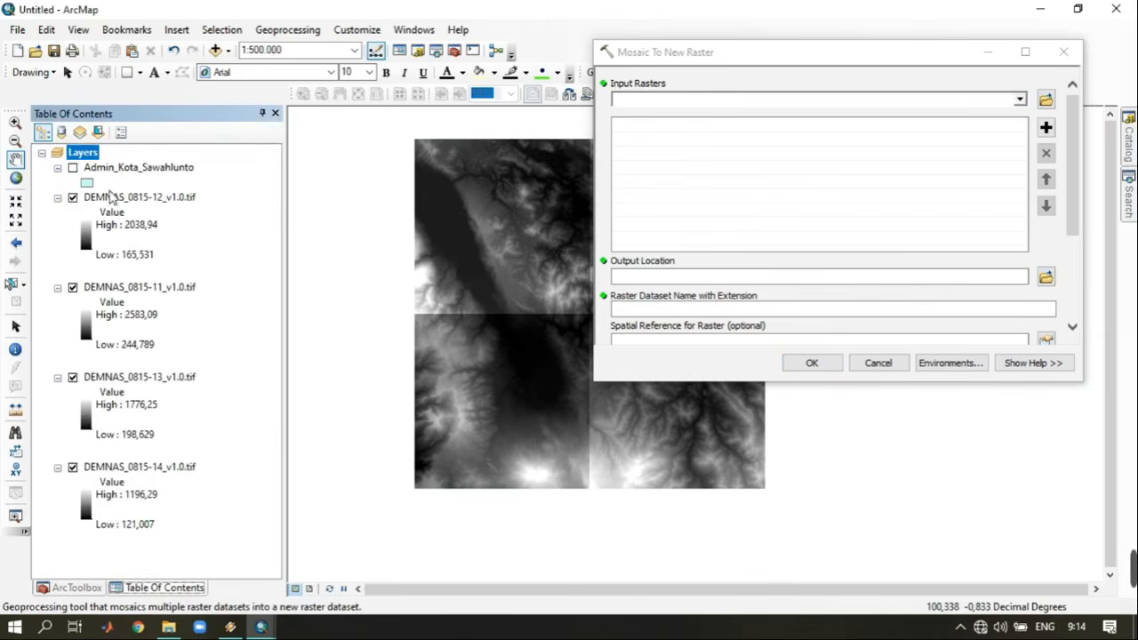
left_click(110, 198)
left_click(142, 469, "shift")
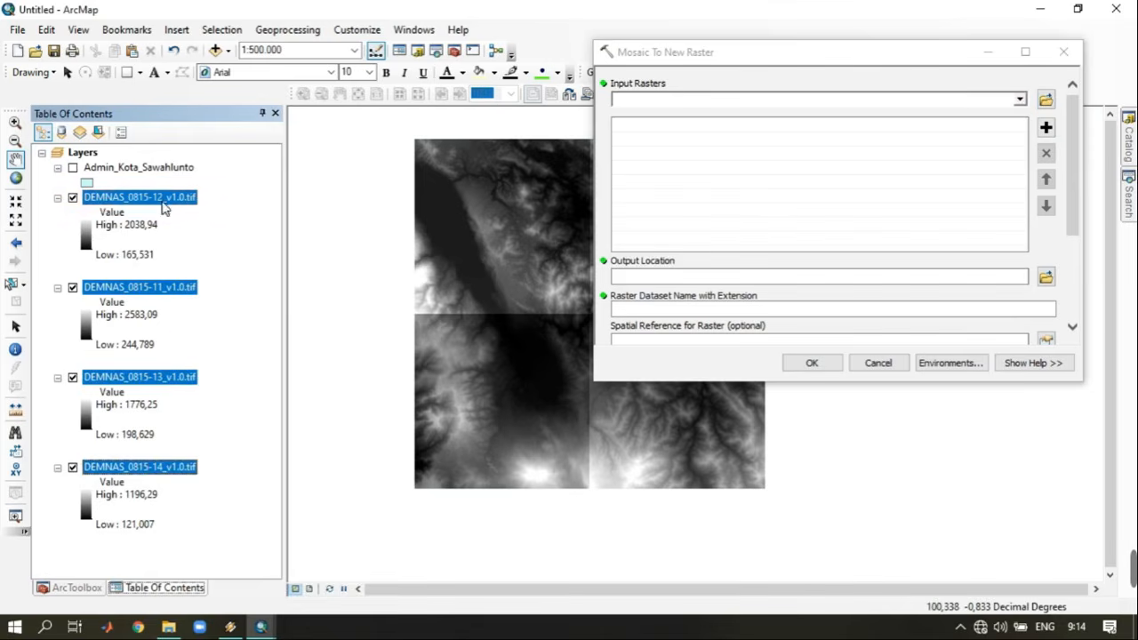
left_click_drag(162, 202, 690, 180)
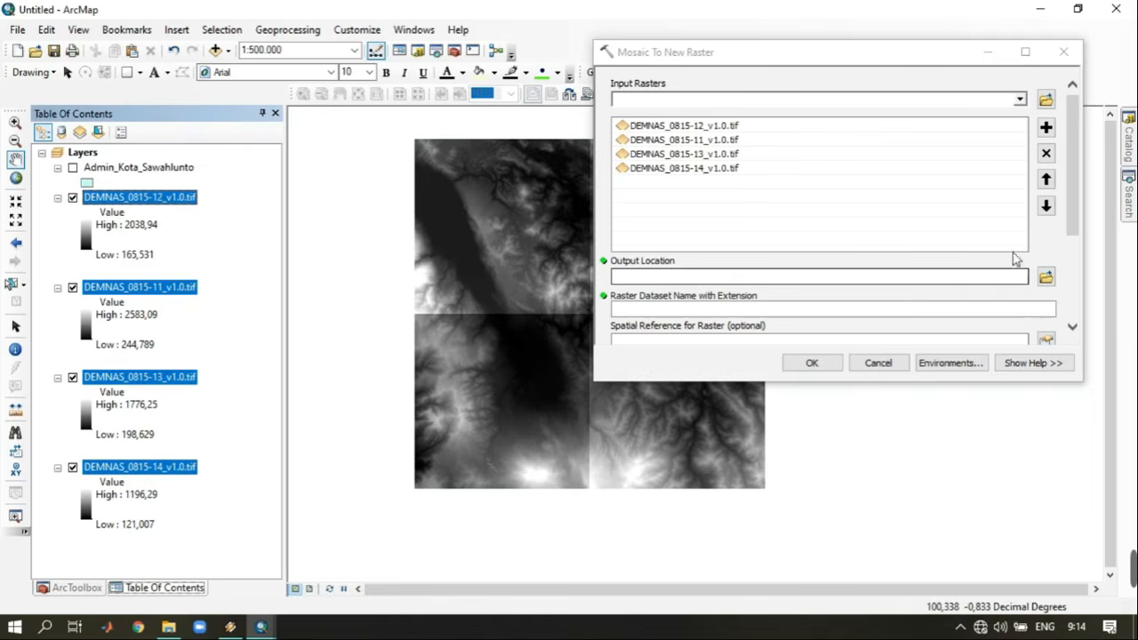
Browse for the mosaic's output location and create a folder named Mosaic Dem in D:\People\09 Head.
left_click(1047, 277)
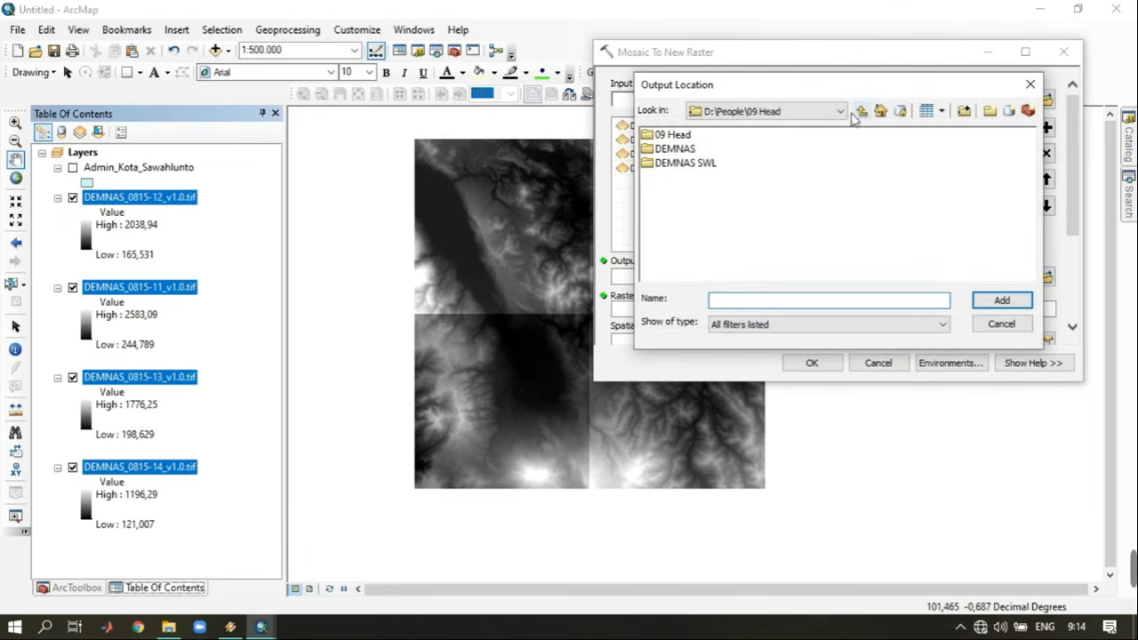
left_click(989, 112)
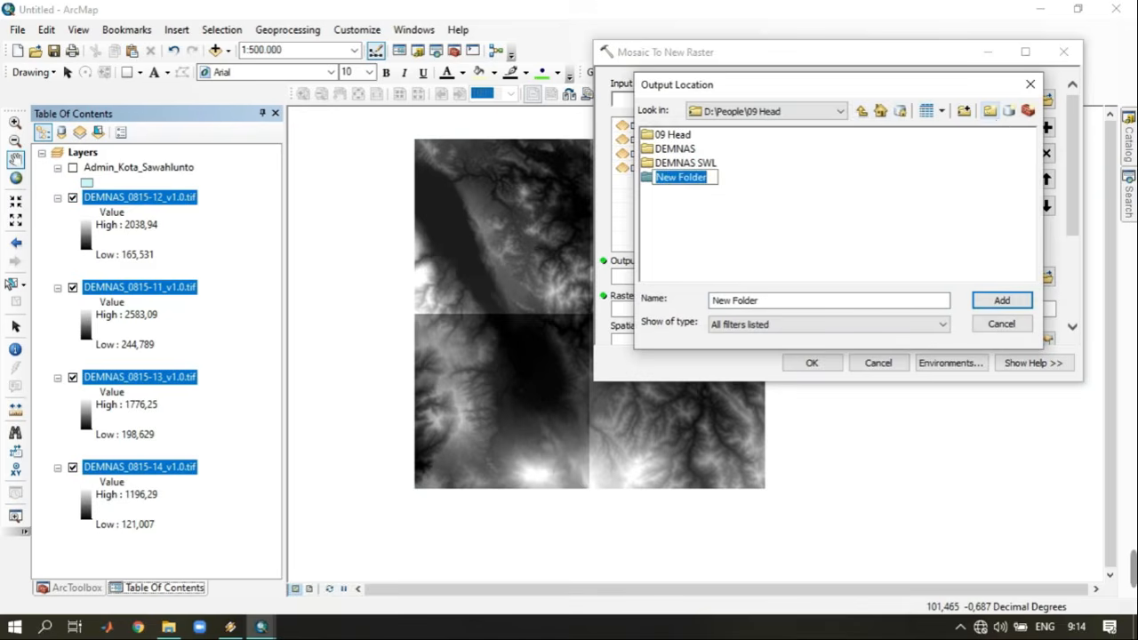
type("Mosaic")
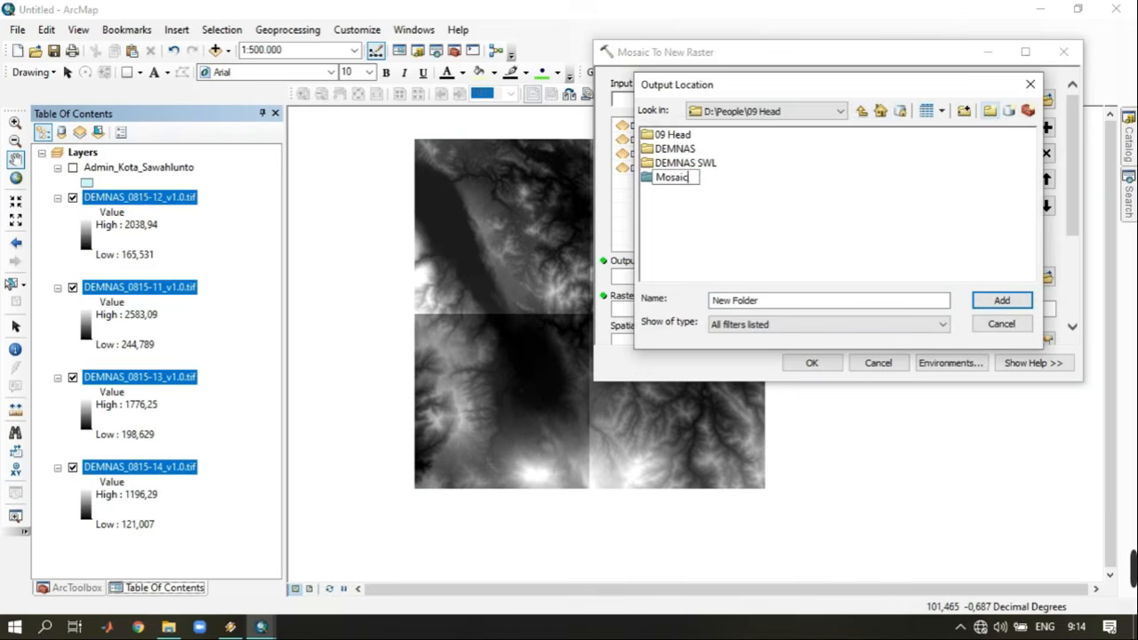
type(" Dem")
key("Return")
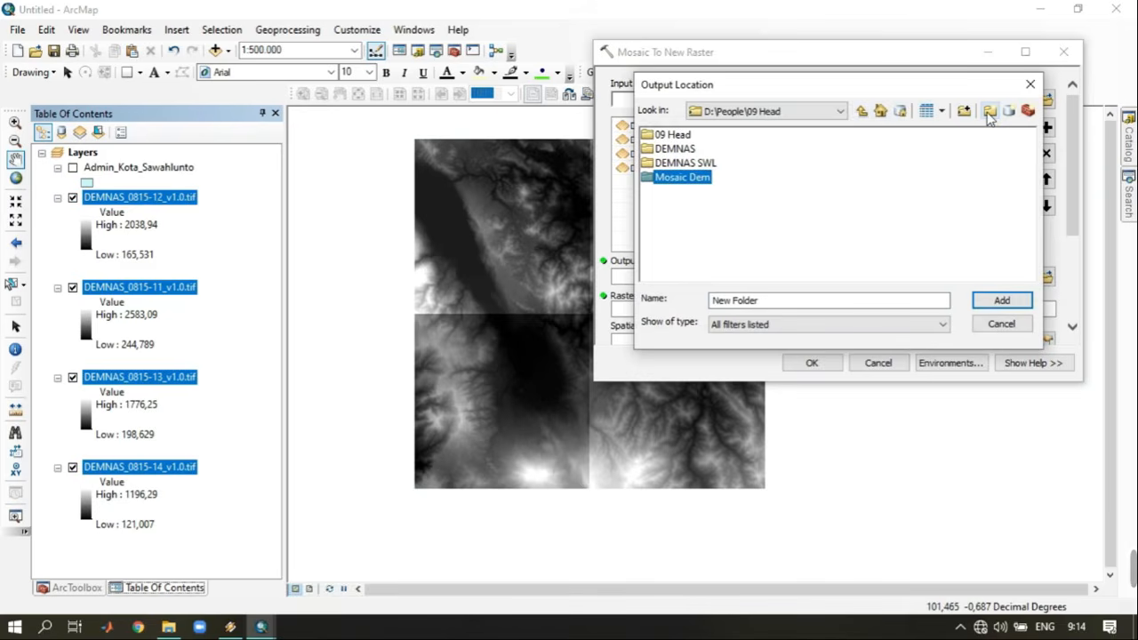
Set the Mosaic Dem folder in D:\People\09 Head as the output location.
left_click(991, 301)
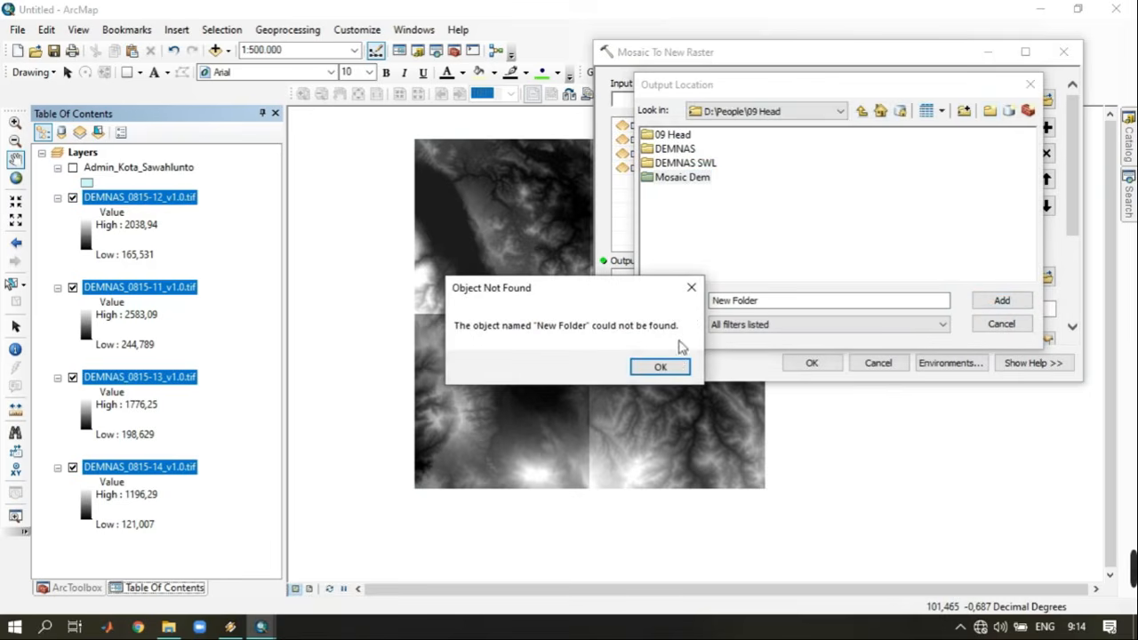
left_click(680, 369)
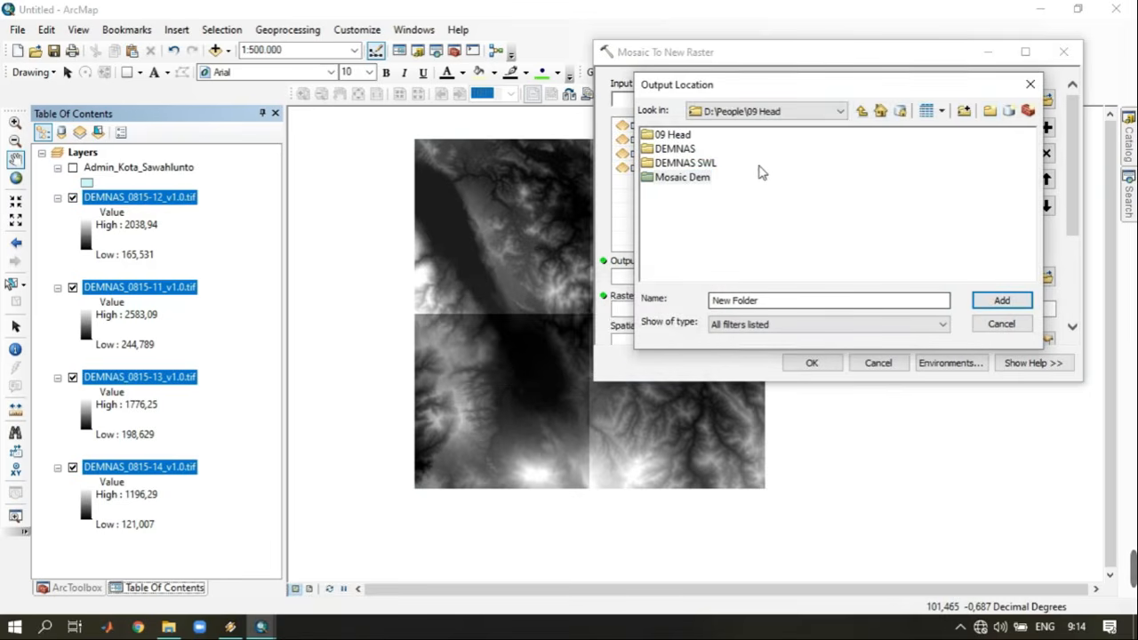
left_click(854, 113)
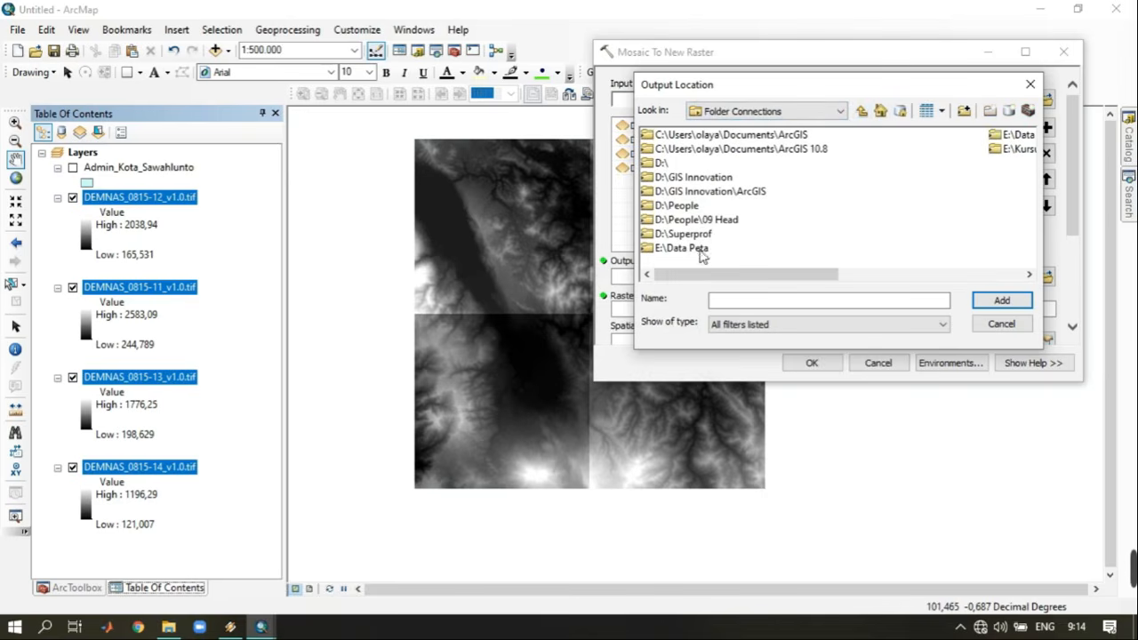
double_click(703, 221)
left_click(685, 178)
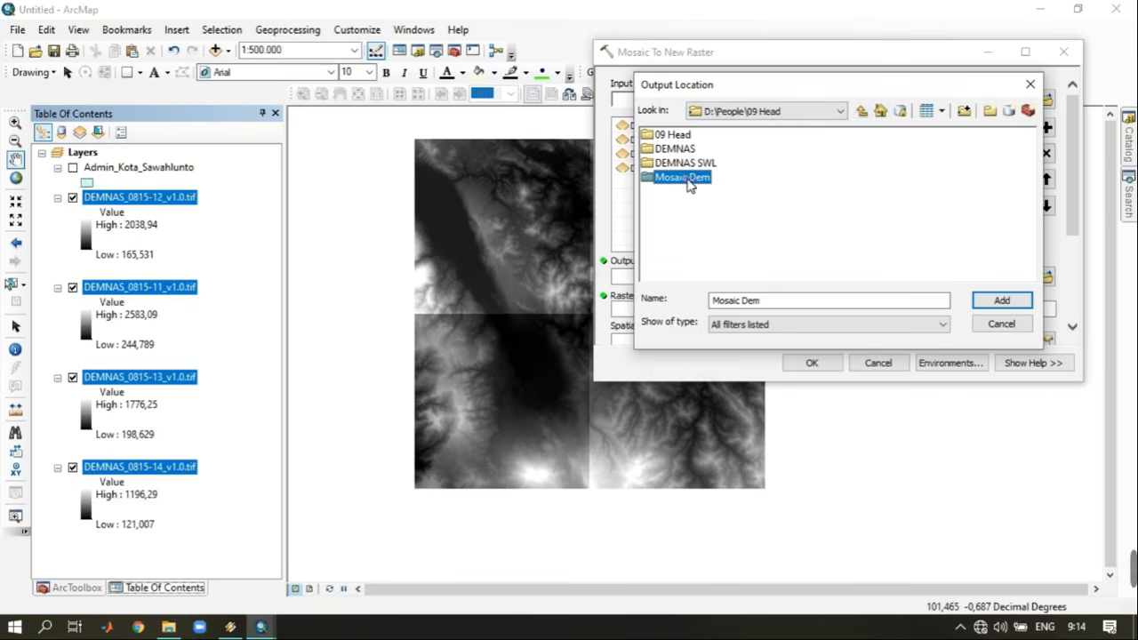
left_click(994, 301)
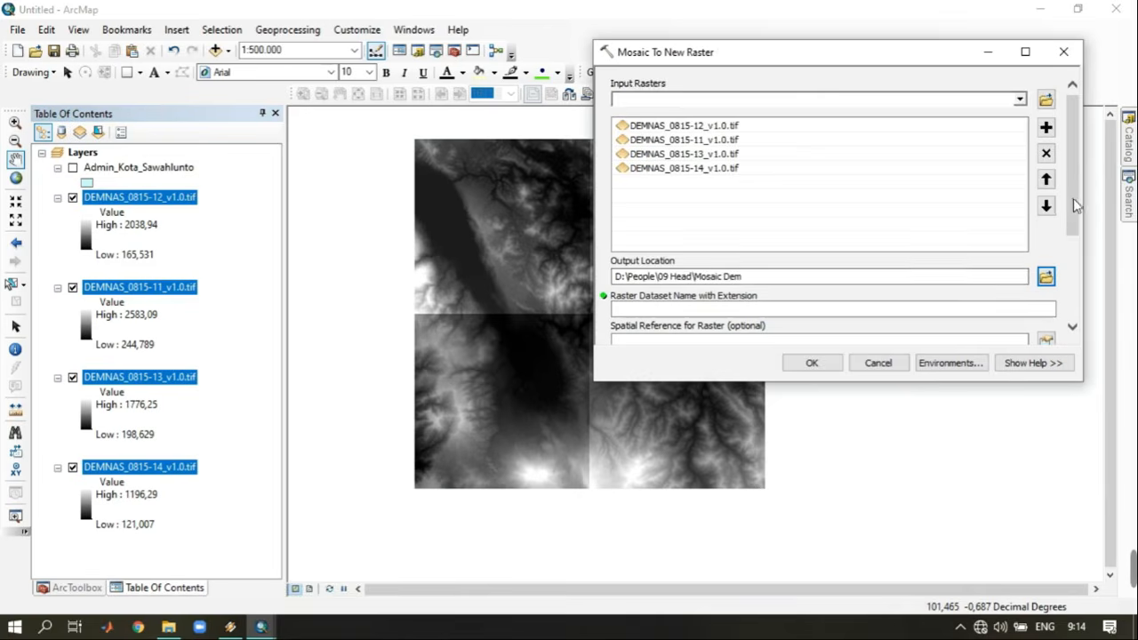
Name the output raster dataset MosaicDem.tif and leave the spatial reference empty.
left_click_drag(1074, 198, 1074, 257)
left_click(1052, 194)
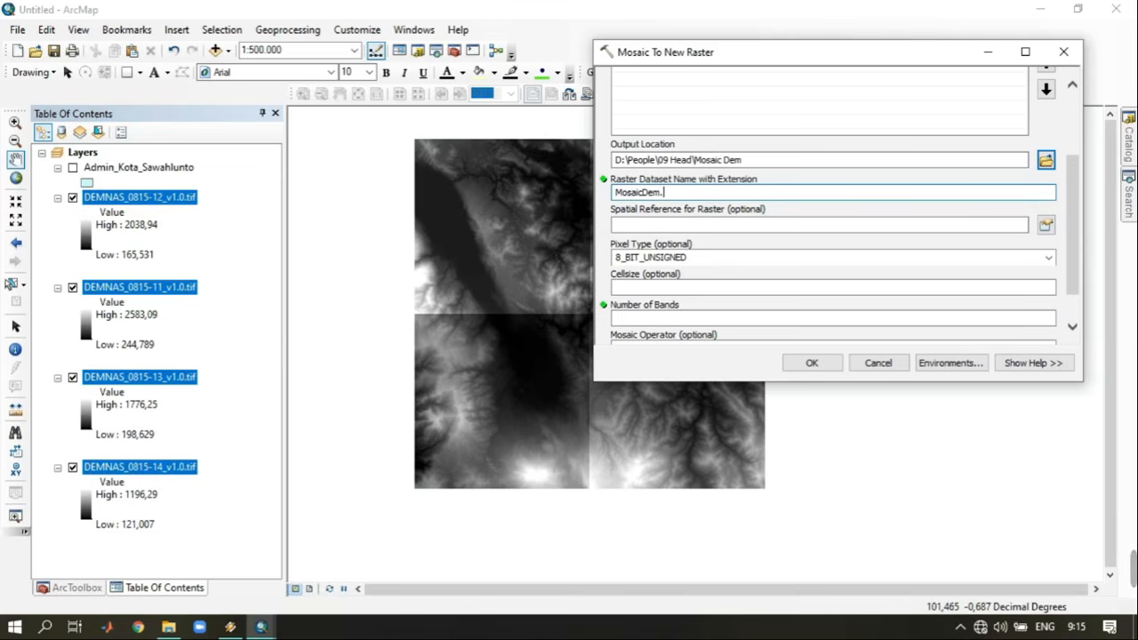
double_click(670, 193)
left_click_drag(675, 200, 664, 200)
left_click(680, 225)
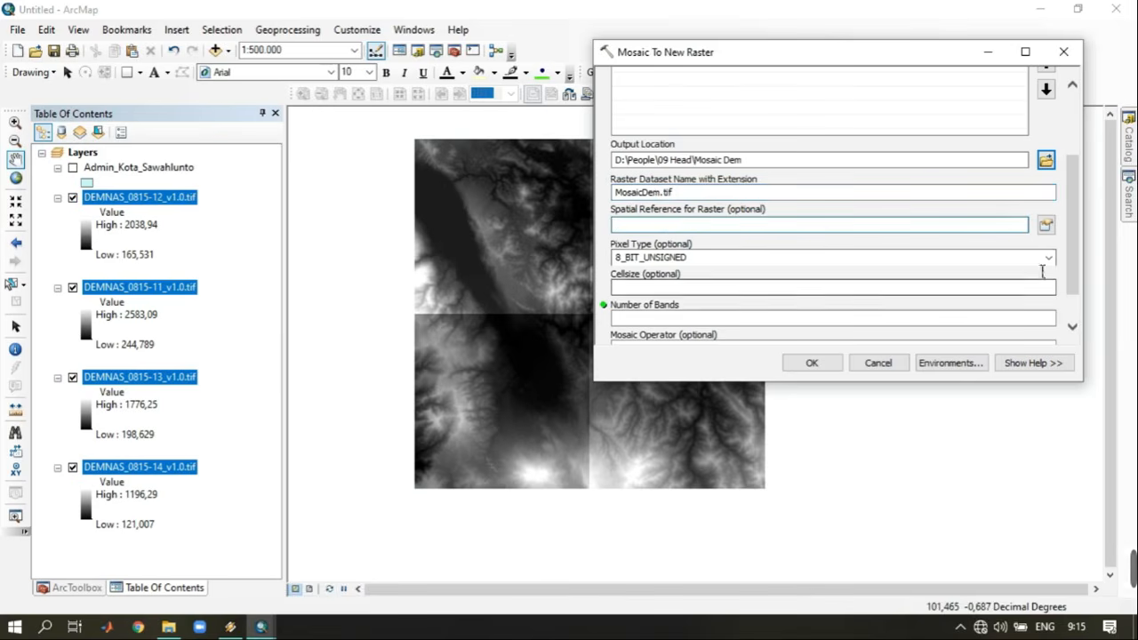
Set the mosaic's pixel type to 16_BIT_UNSIGNED and its number of bands to 1.
left_click(1048, 259)
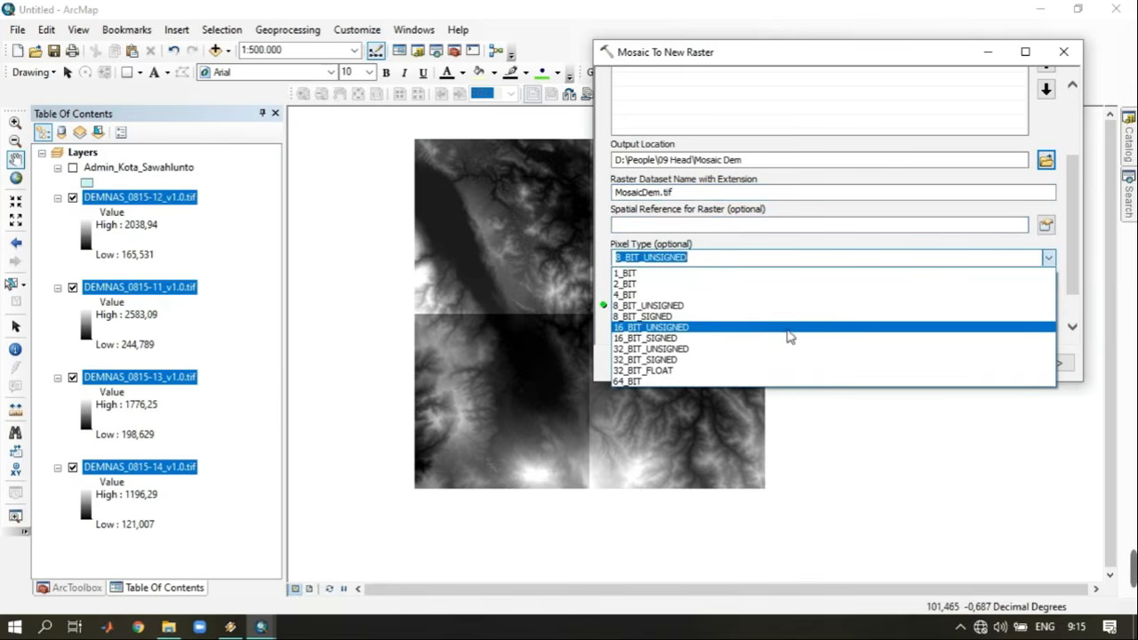
left_click(754, 329)
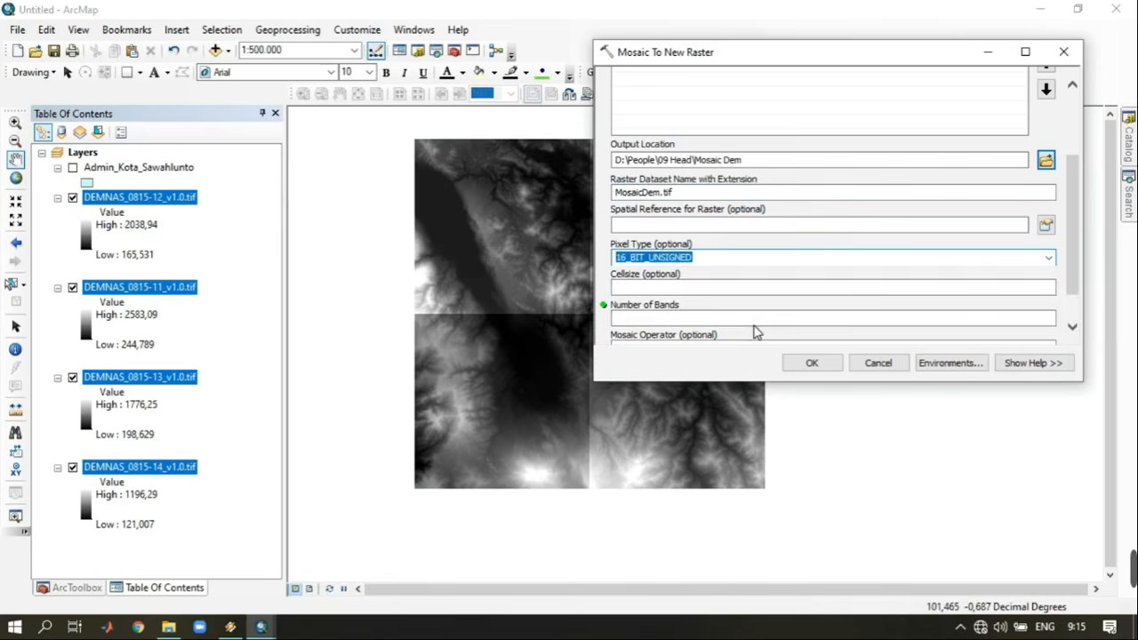
left_click(1047, 259)
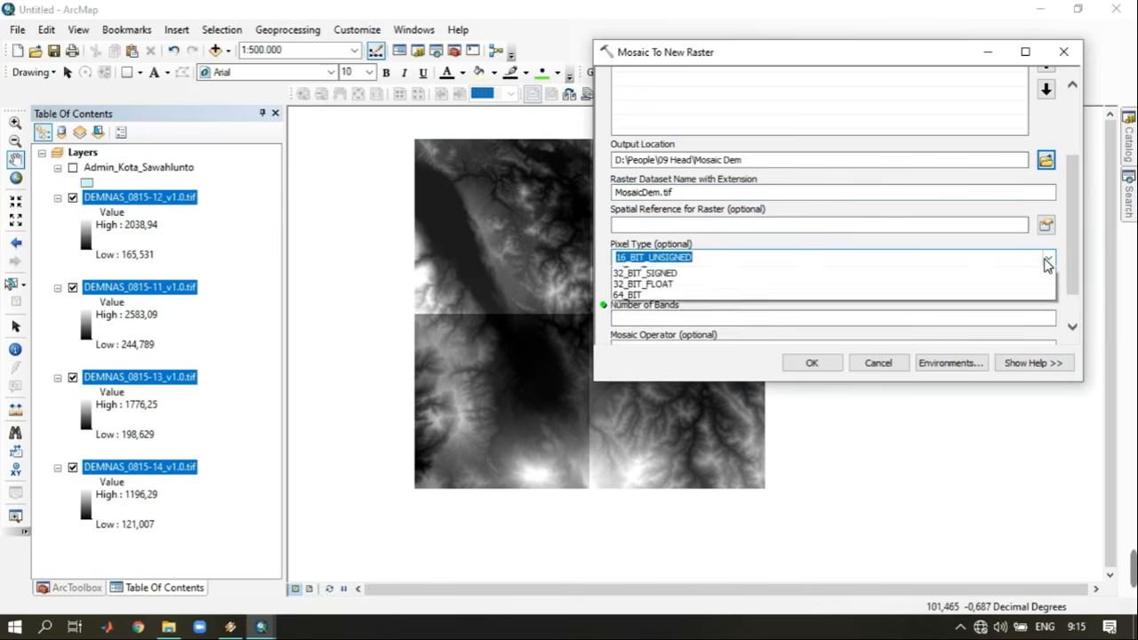
left_click(1048, 259)
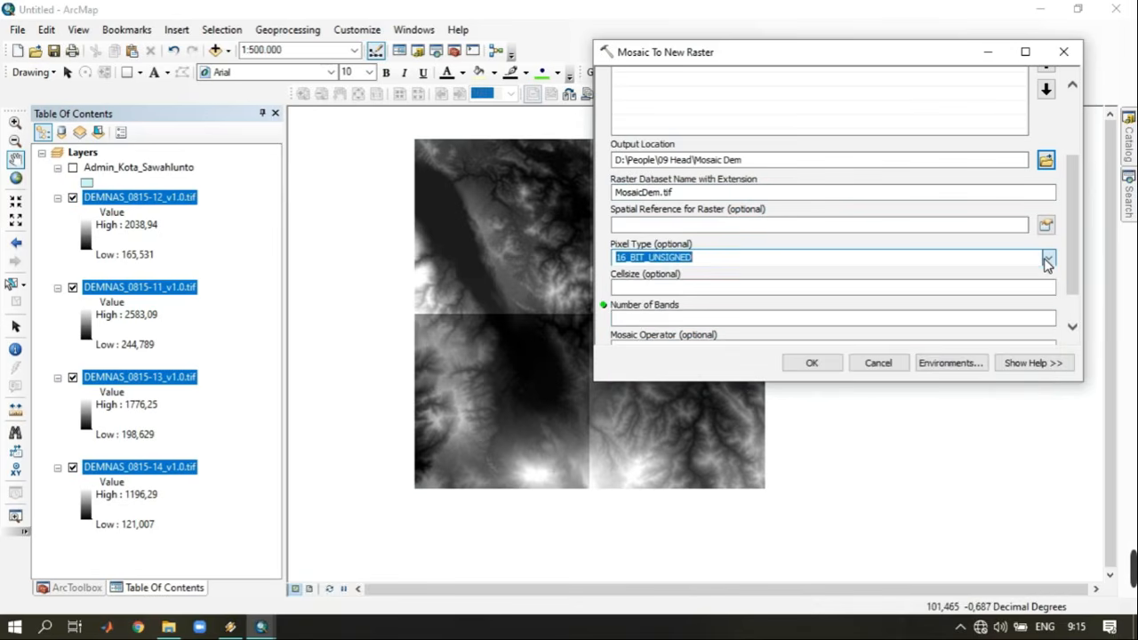
left_click(1053, 320)
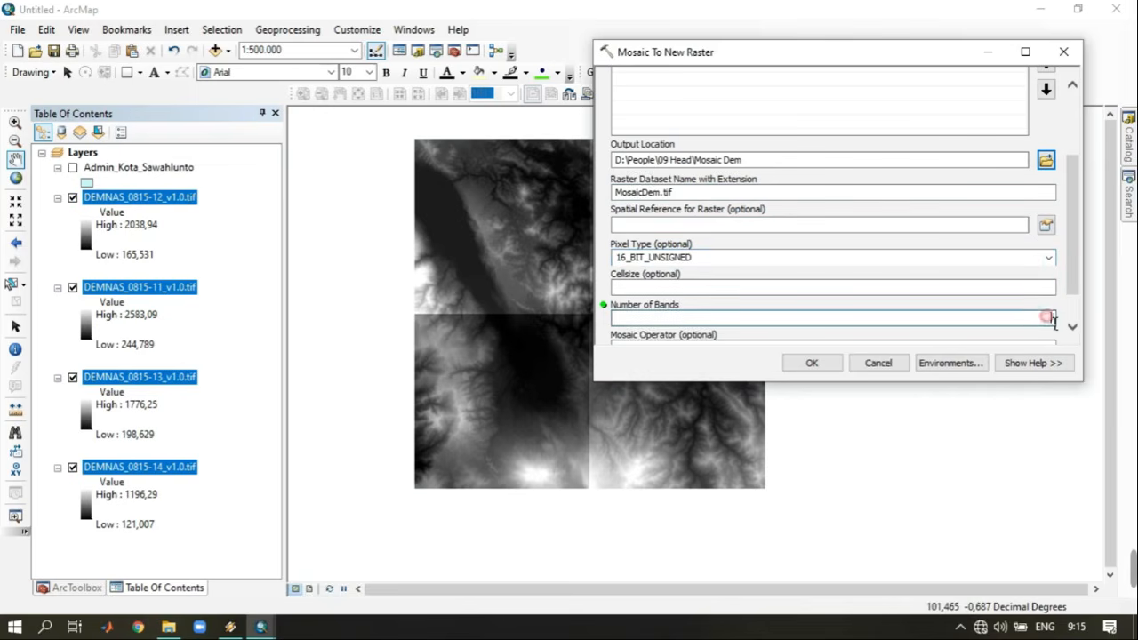
left_click(1024, 317)
scroll(1077, 276, "down", 1)
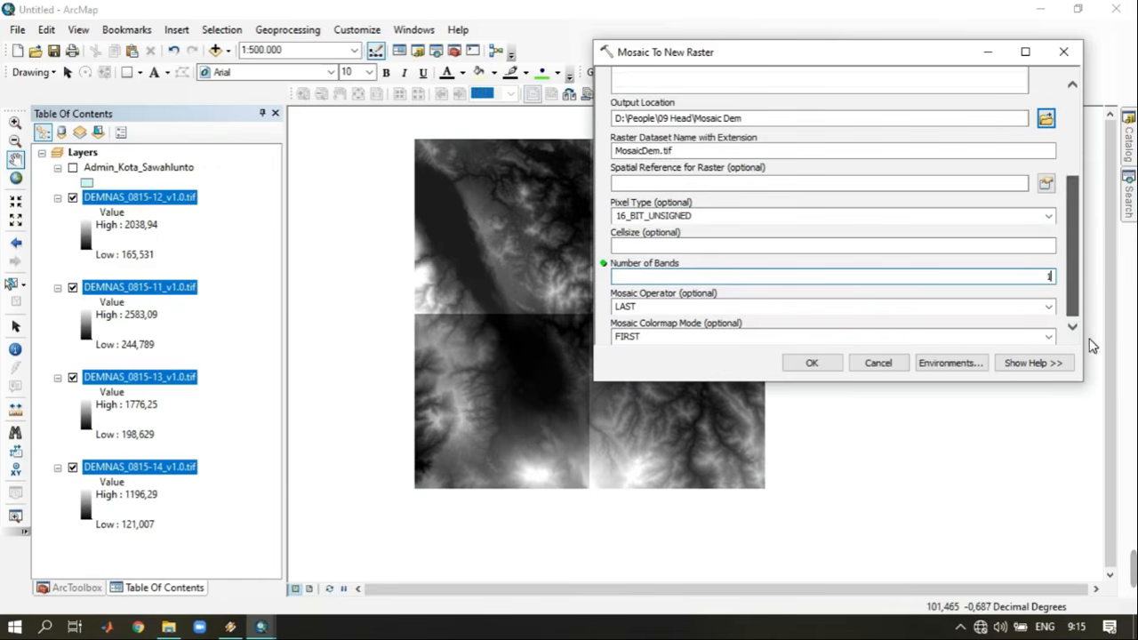
Set the mosaic operator to MEAN and the colormap mode to LAST, and run the mosaic.
left_click(1049, 307)
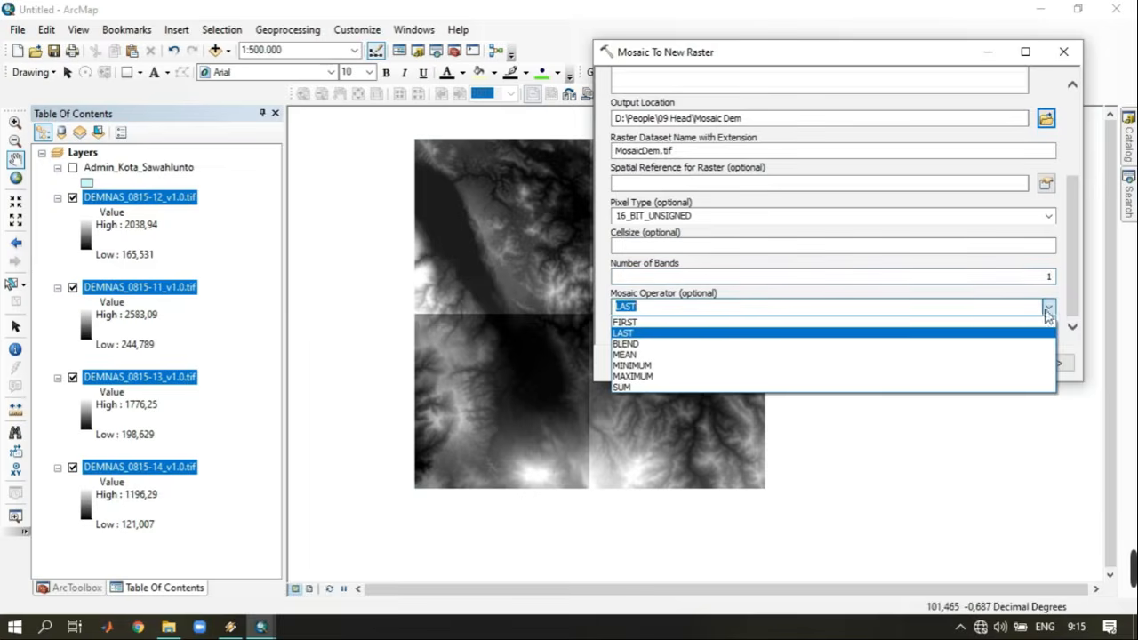
left_click(797, 354)
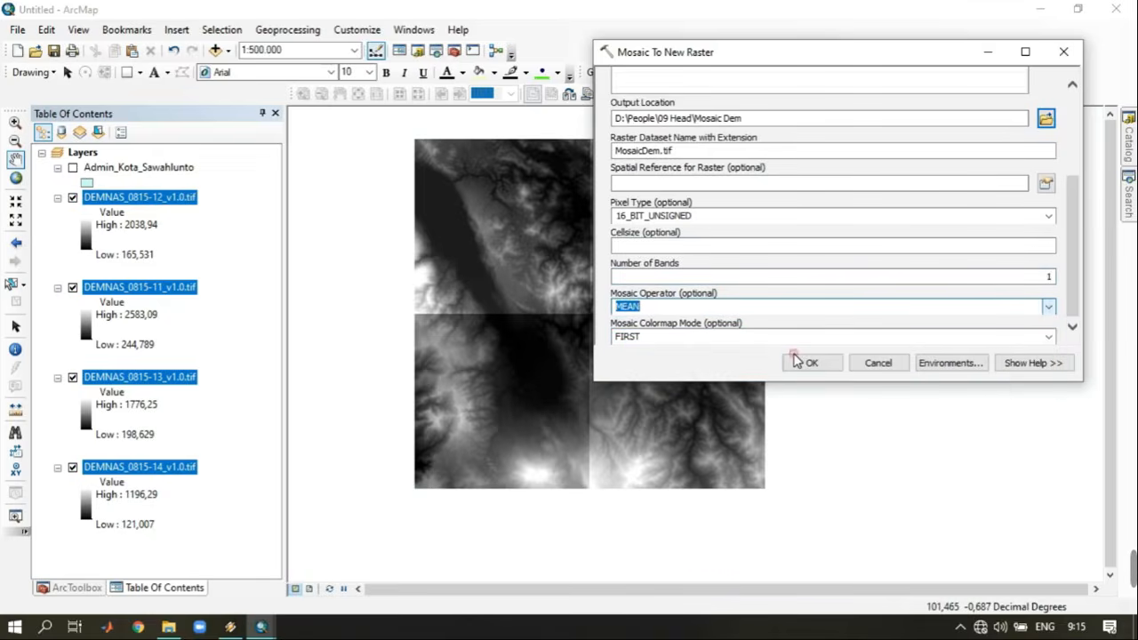
left_click(1049, 339)
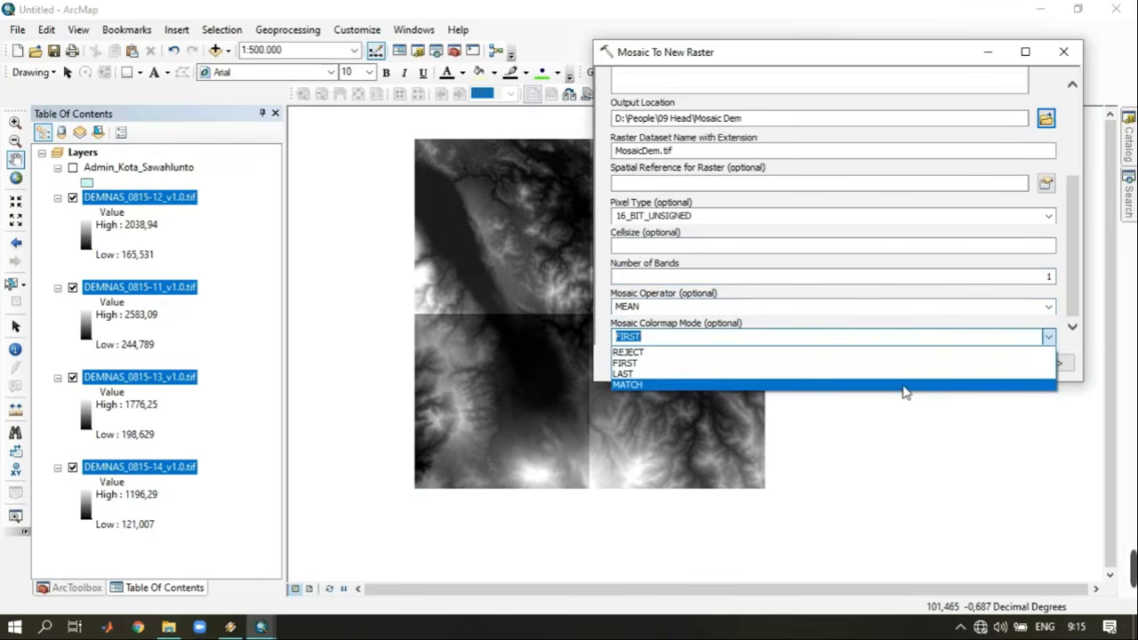
left_click(864, 374)
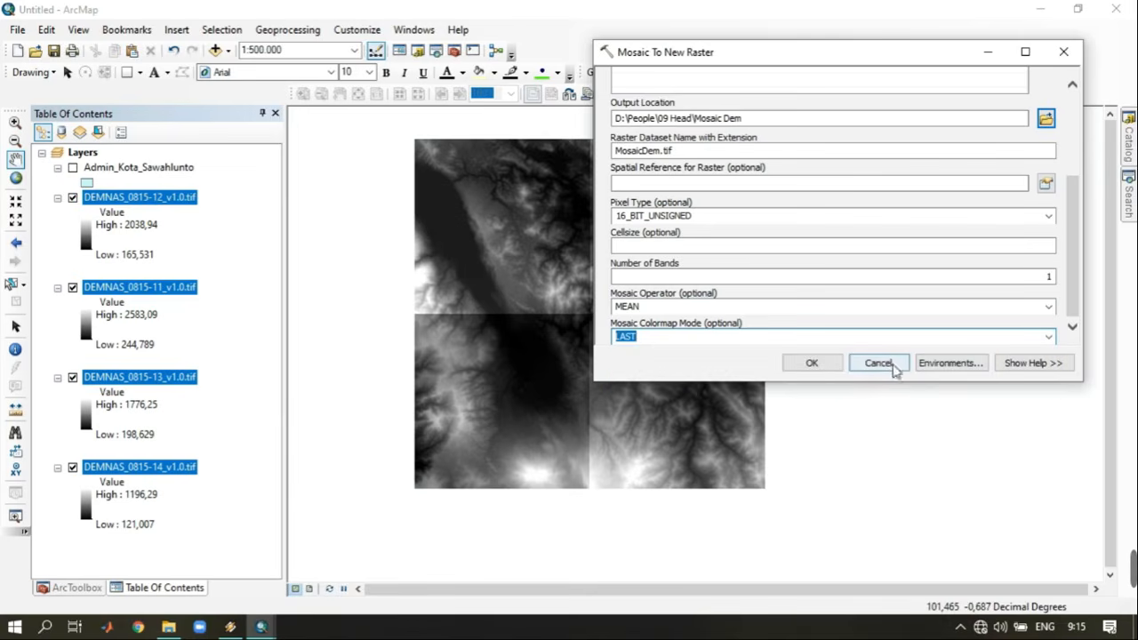
left_click(811, 362)
Compare the MosaicDem.tif layer with the four separate DEMNAS tiles by switching its visibility off and on.
scroll(617, 338, "down", 1)
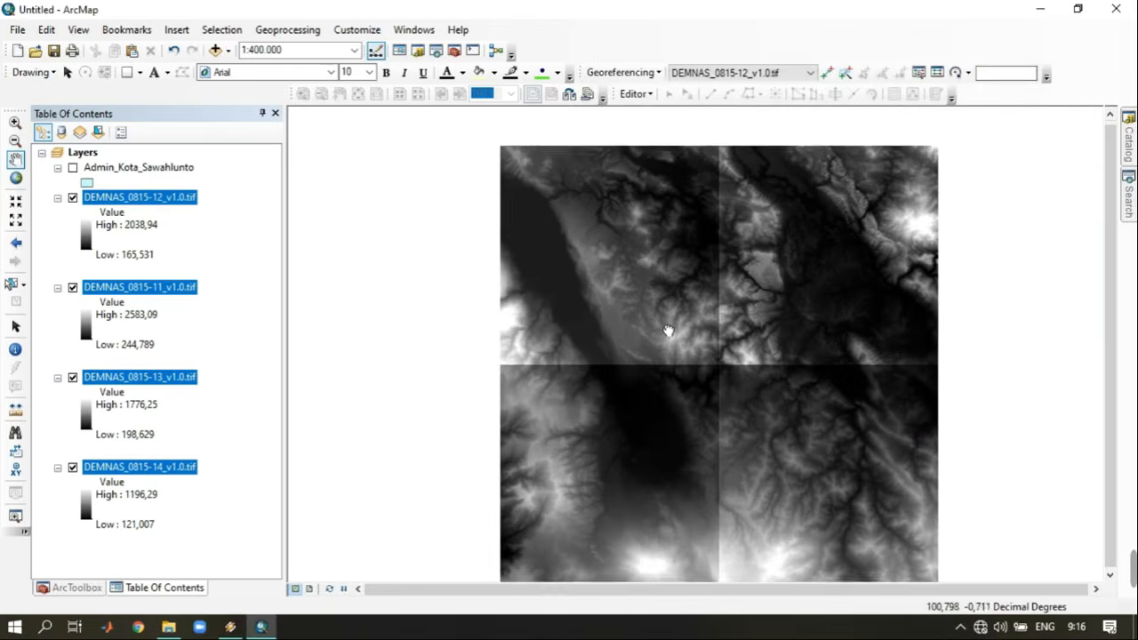
left_click_drag(767, 279, 690, 272)
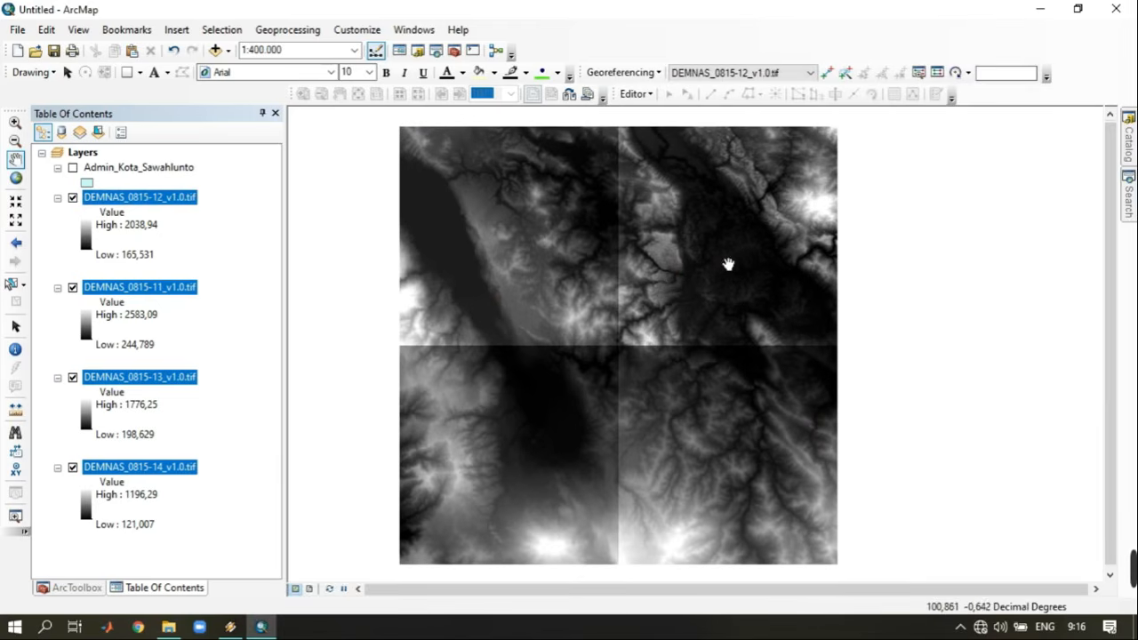
left_click_drag(739, 425, 722, 408)
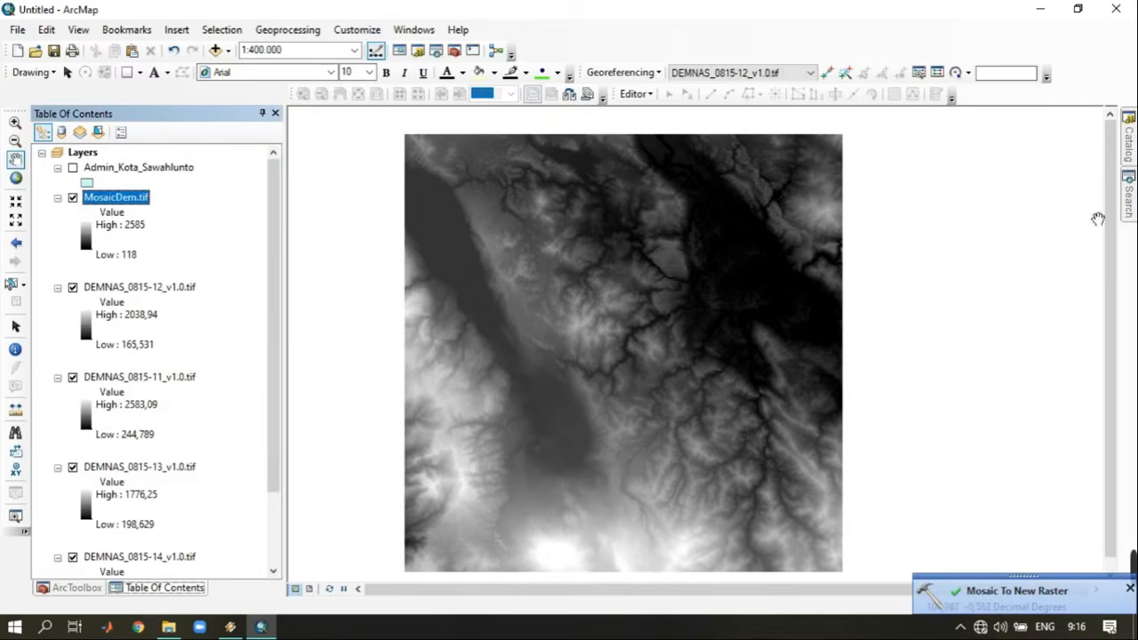
left_click_drag(598, 312, 603, 302)
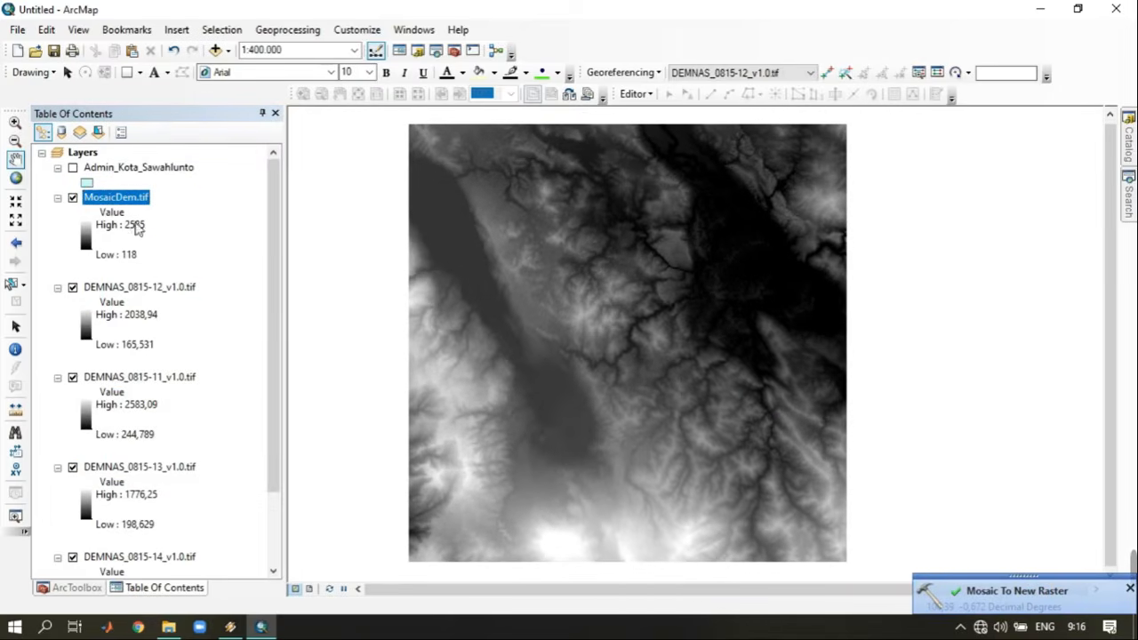
left_click(73, 197)
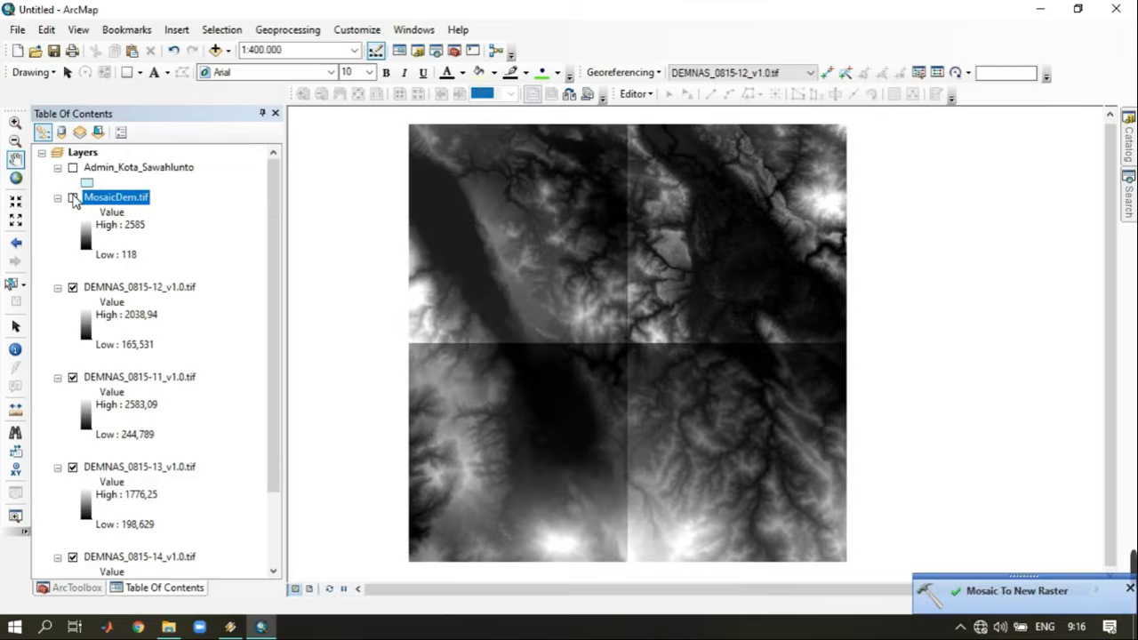
left_click(73, 197)
left_click(73, 197)
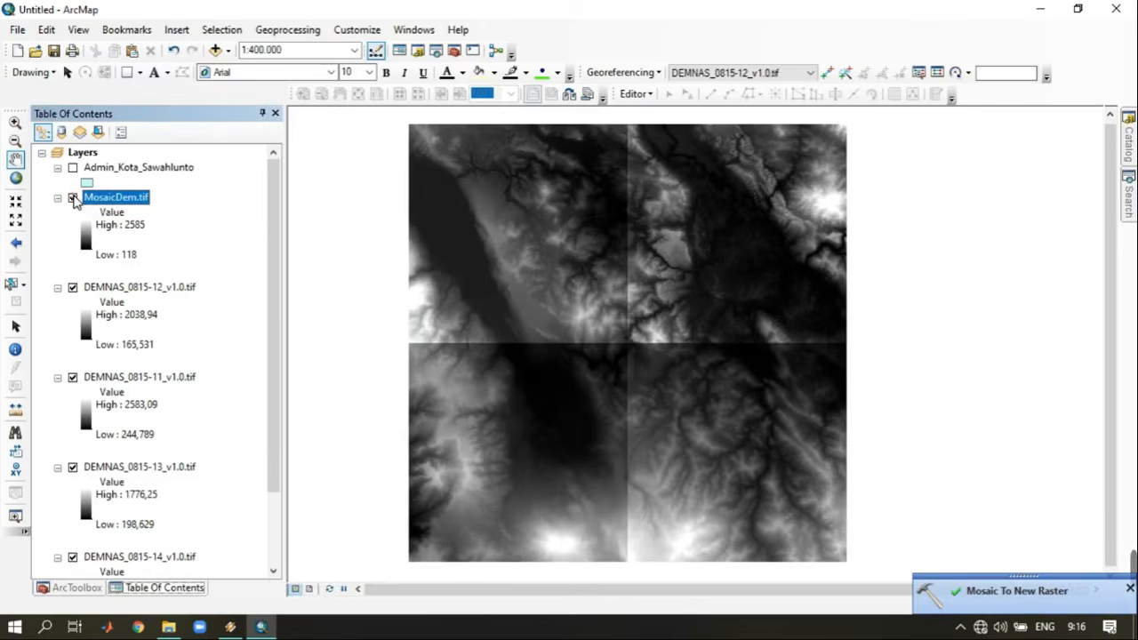
left_click(73, 197)
Remove the DEMNAS_0815-11, 0815-12, 0815-13 and 0815-14 layers from the Layers data frame.
left_click(148, 287)
scroll(161, 307, "down", 2)
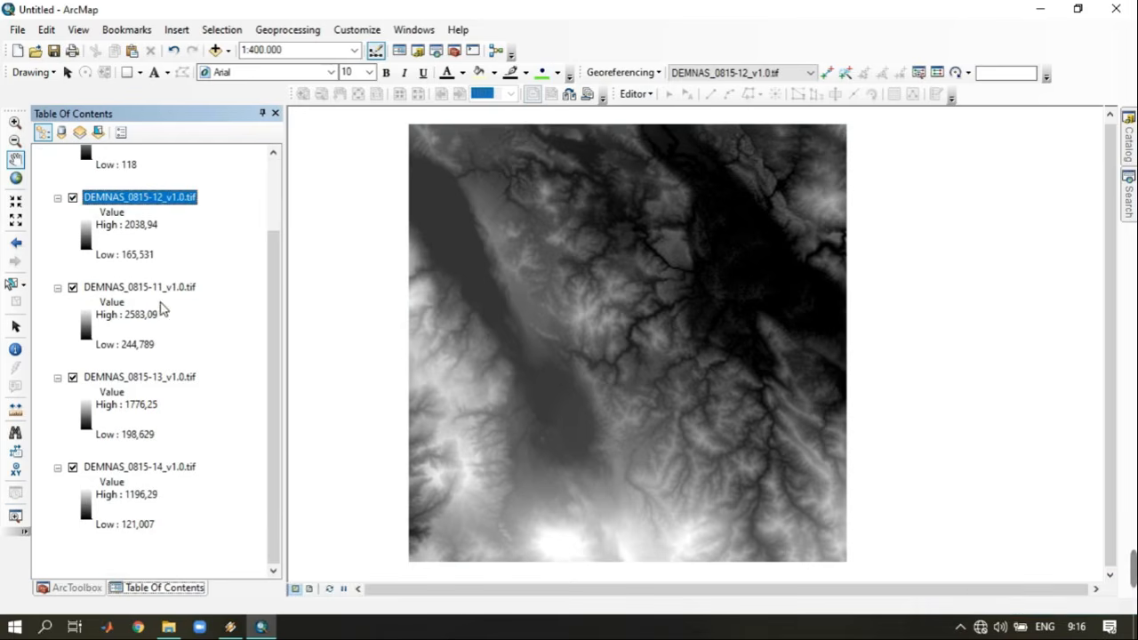
left_click(139, 466, "shift")
right_click(144, 310)
left_click(177, 343)
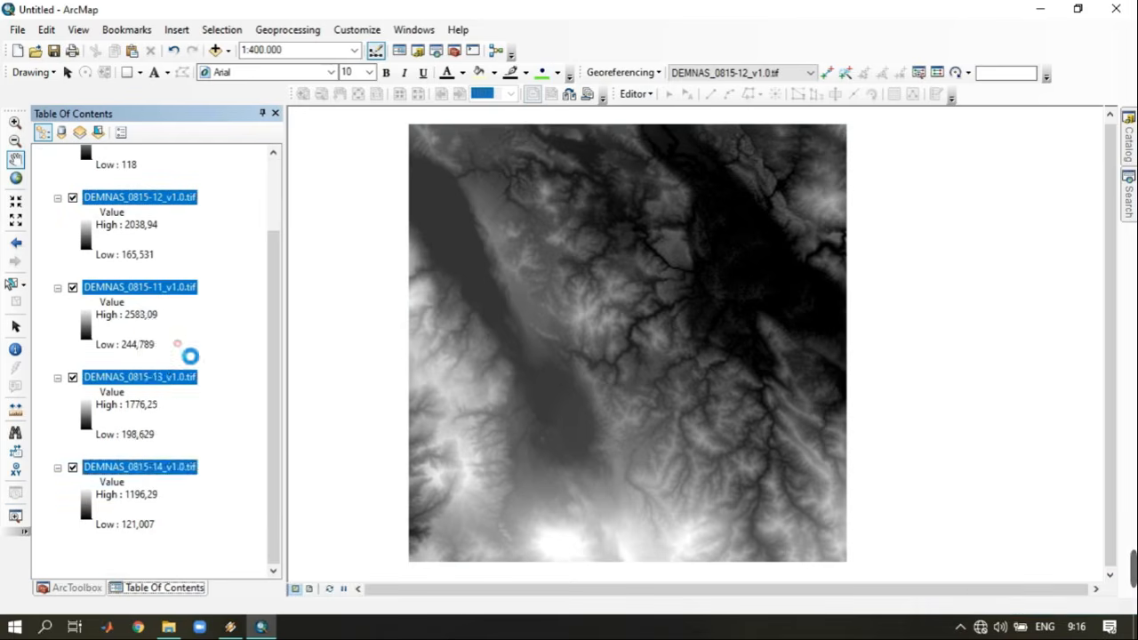
Turn on the Admin_Kota_Sawahlunto layer and select its boundary polygon on the map with Select Features.
left_click(72, 169)
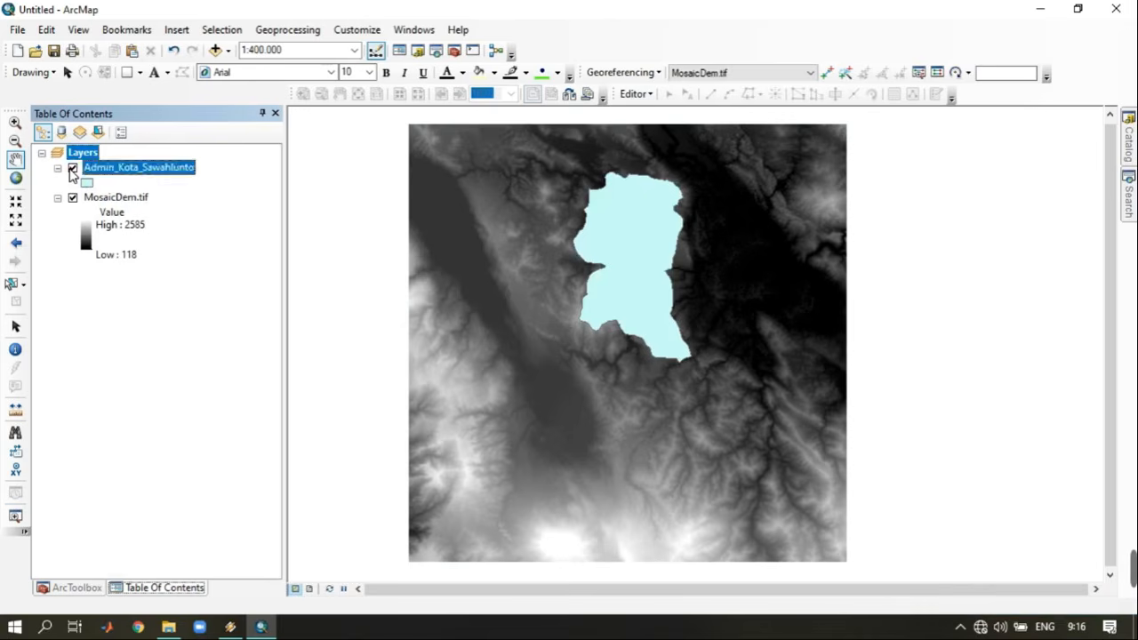
left_click(72, 169)
left_click(72, 168)
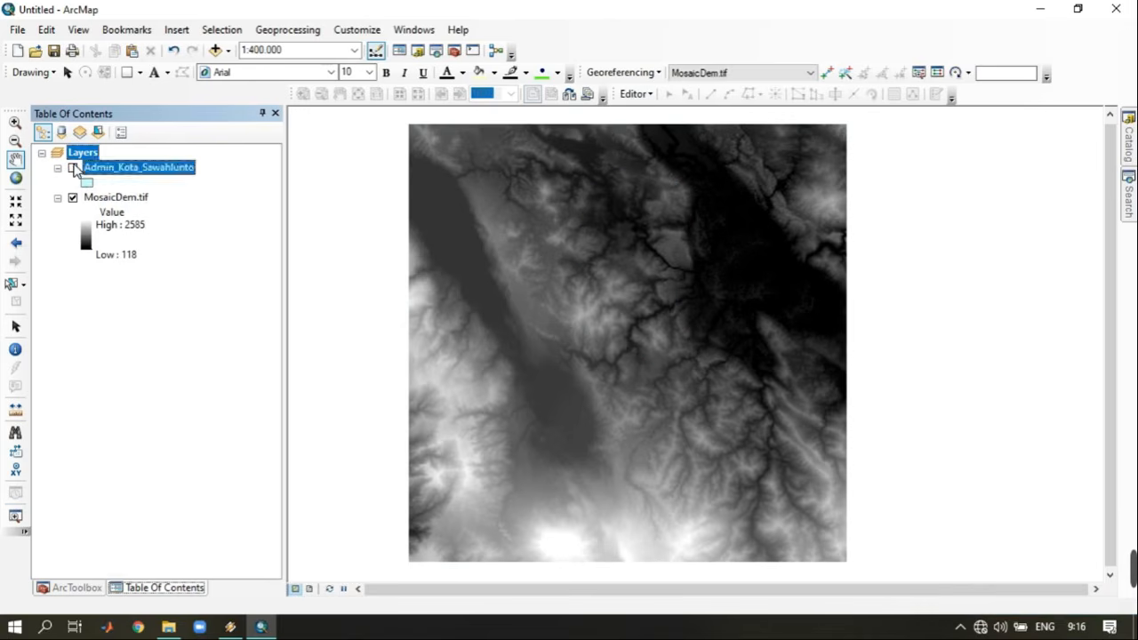
left_click_drag(658, 217, 619, 185)
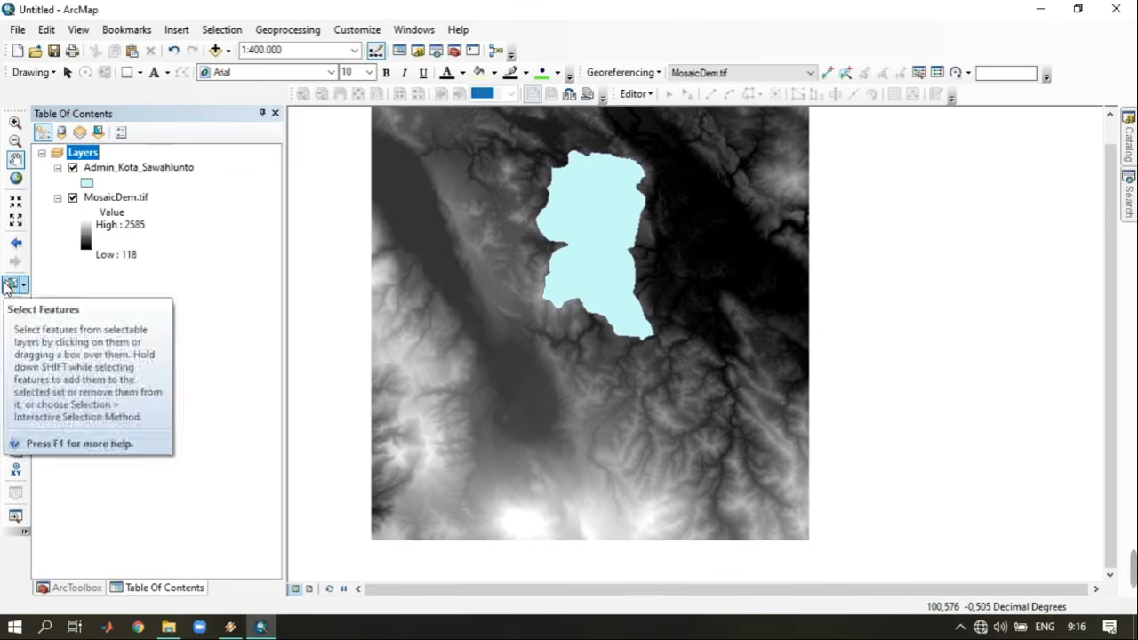
left_click(10, 286)
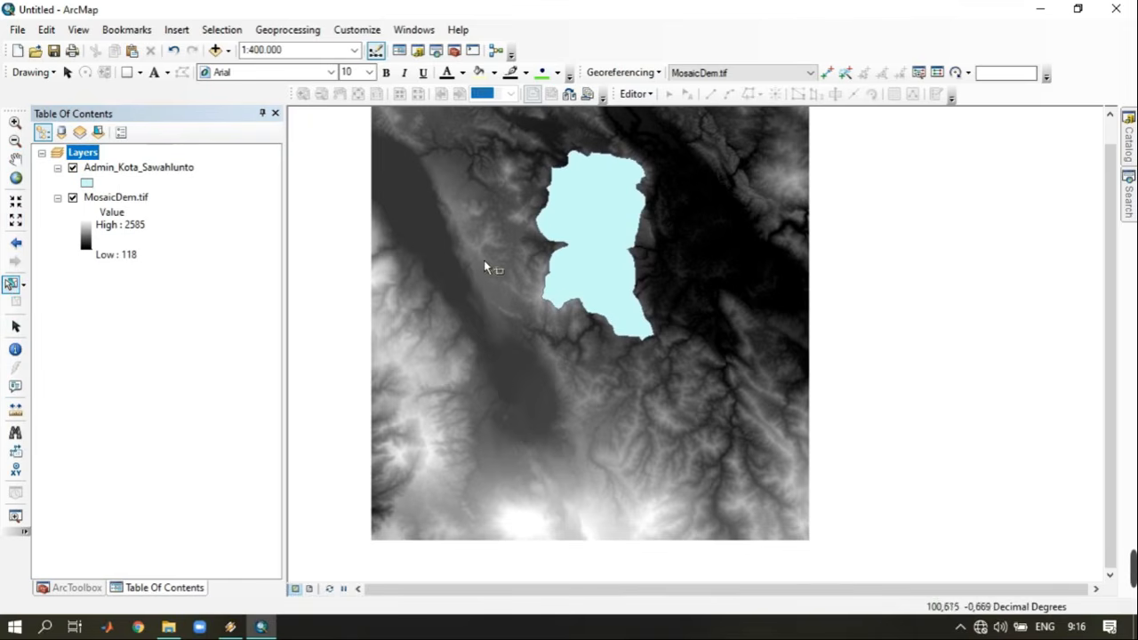
left_click(626, 207)
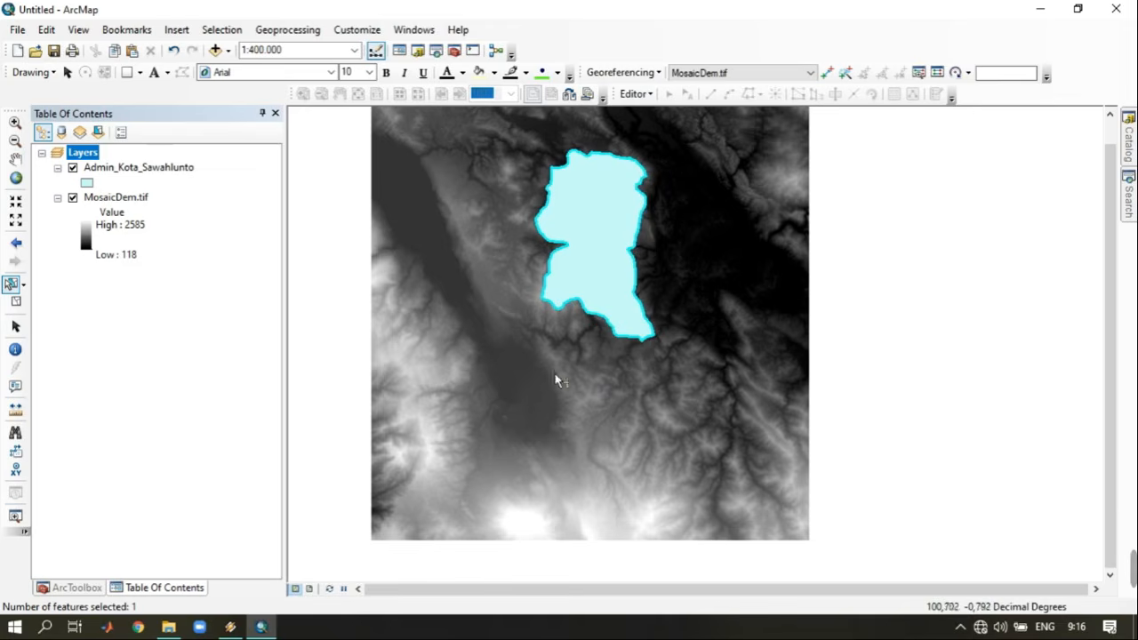
Clip MosaicDem.tif to the selected Sawahlunto boundary with Image Analysis and close its window.
left_click(415, 29)
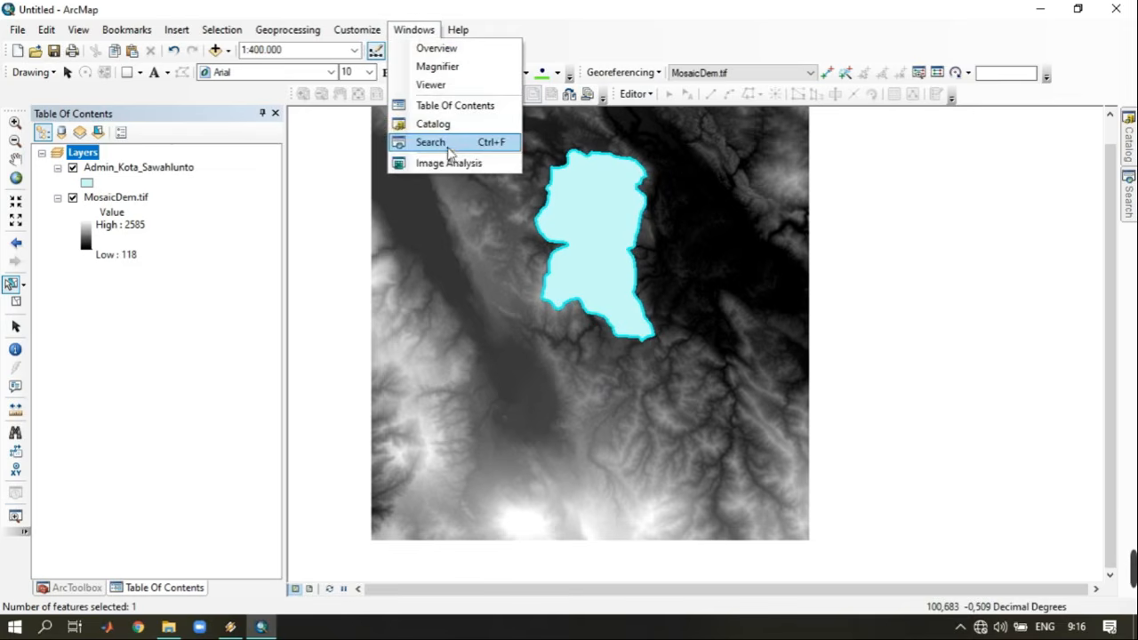
left_click(448, 162)
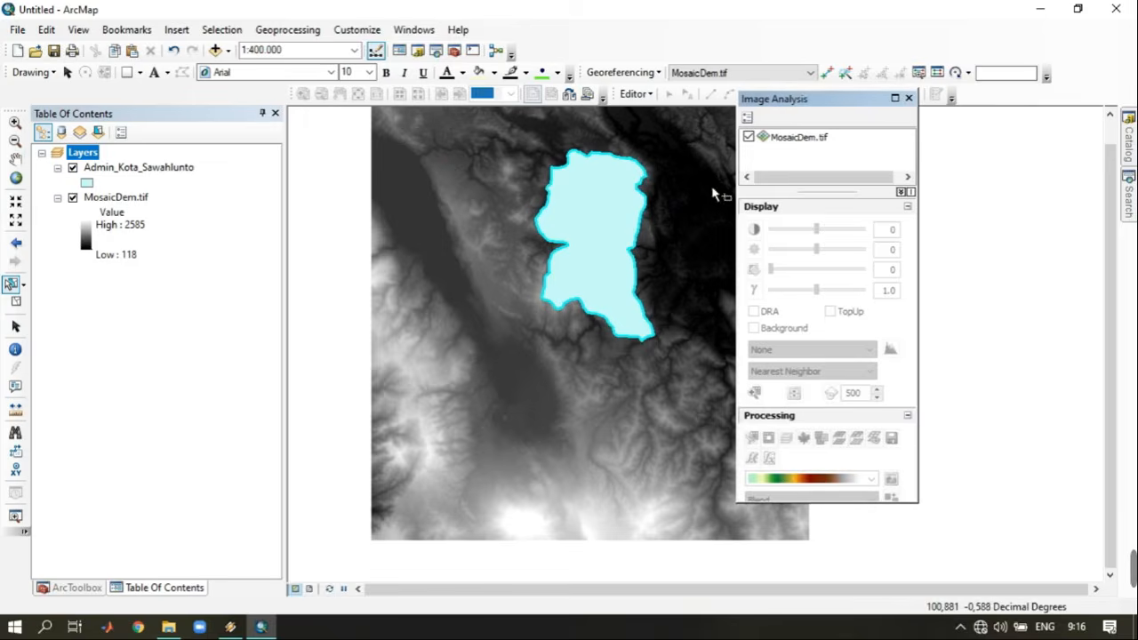
left_click(785, 141)
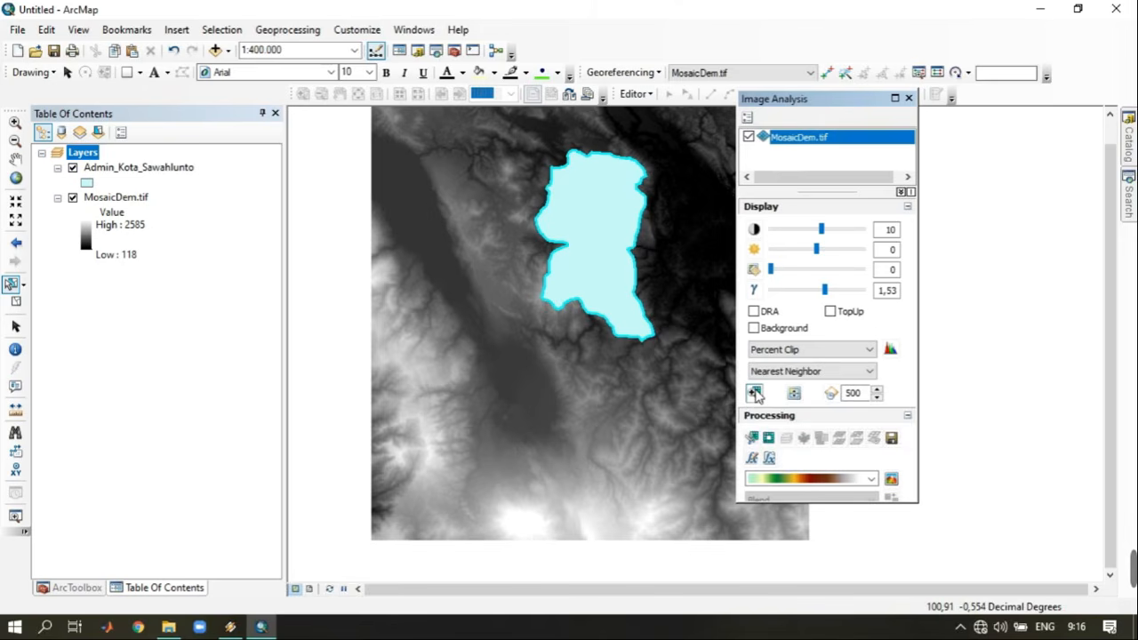
left_click(752, 439)
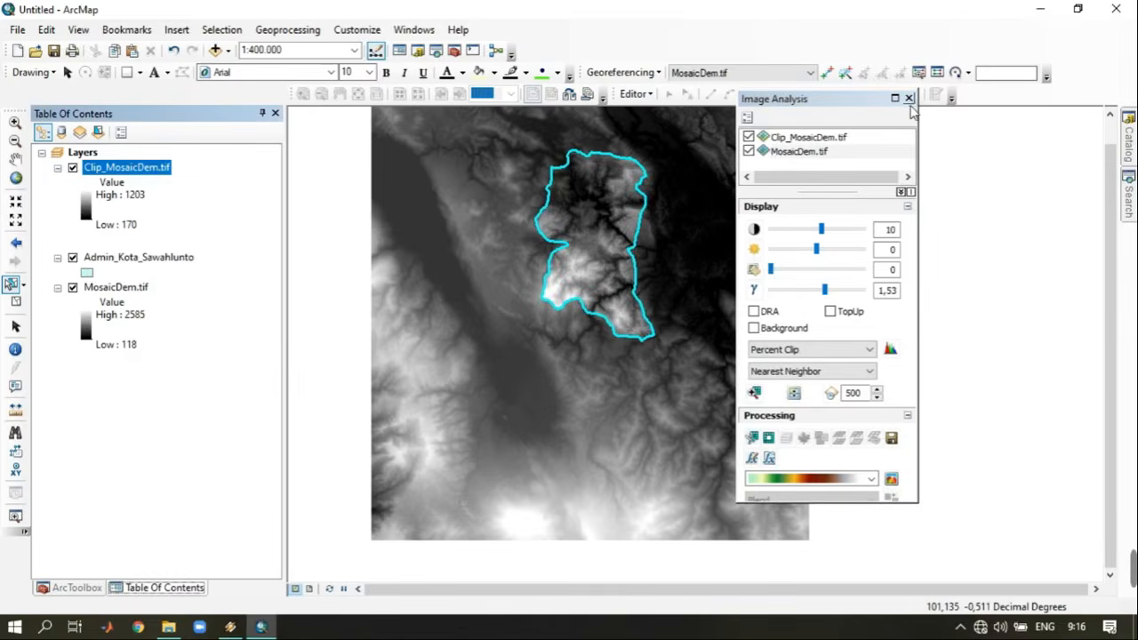
left_click(908, 98)
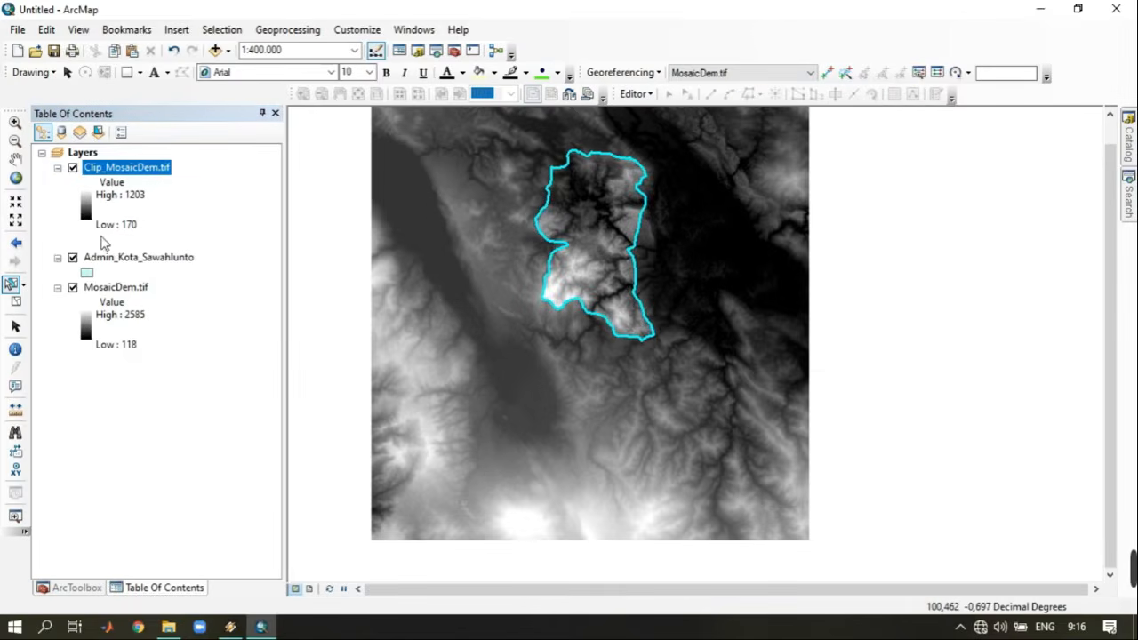
Turn off the MosaicDem.tif layer and remove it from the Layers data frame.
left_click(73, 287)
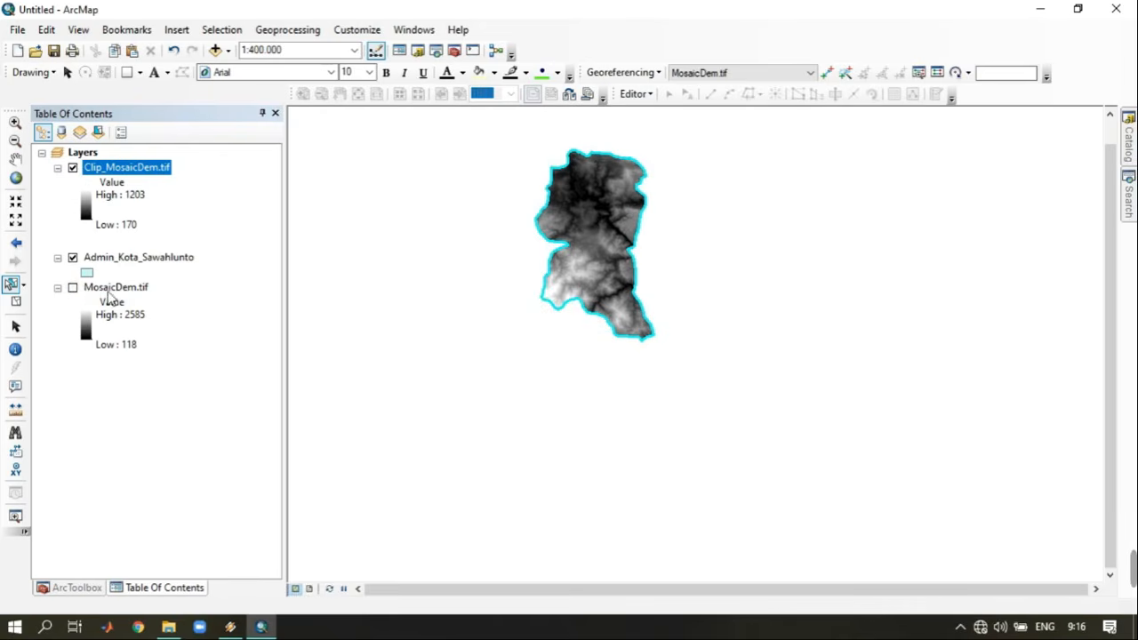
right_click(108, 294)
left_click(173, 320)
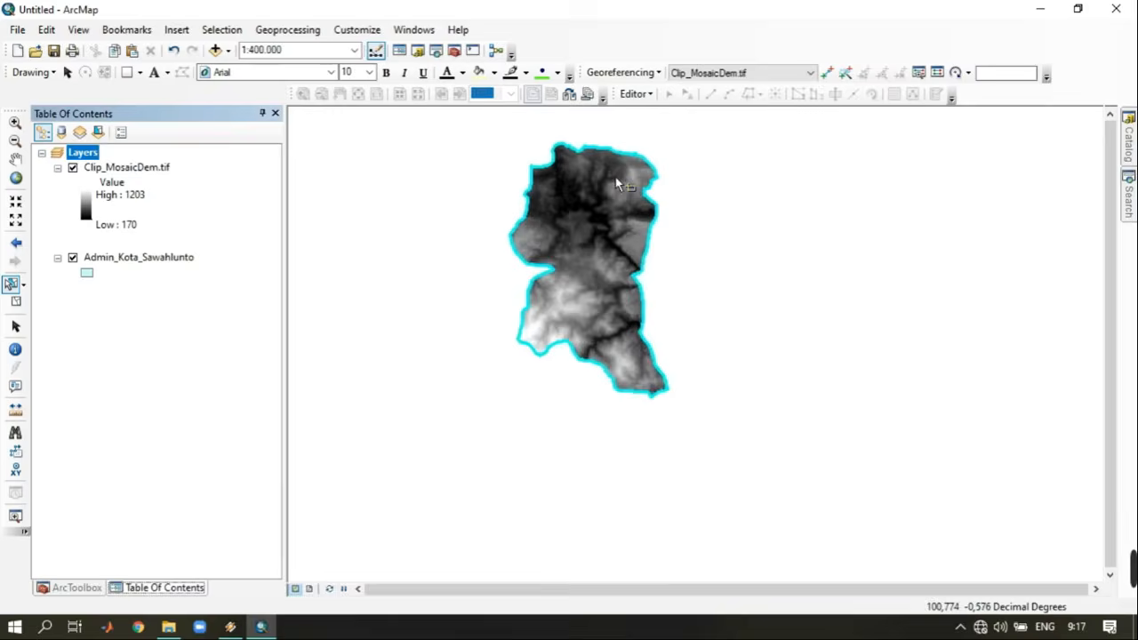
Clear the selection of the Sawahlunto boundary polygon around the clipped elevation raster.
scroll(616, 184, "up", 2)
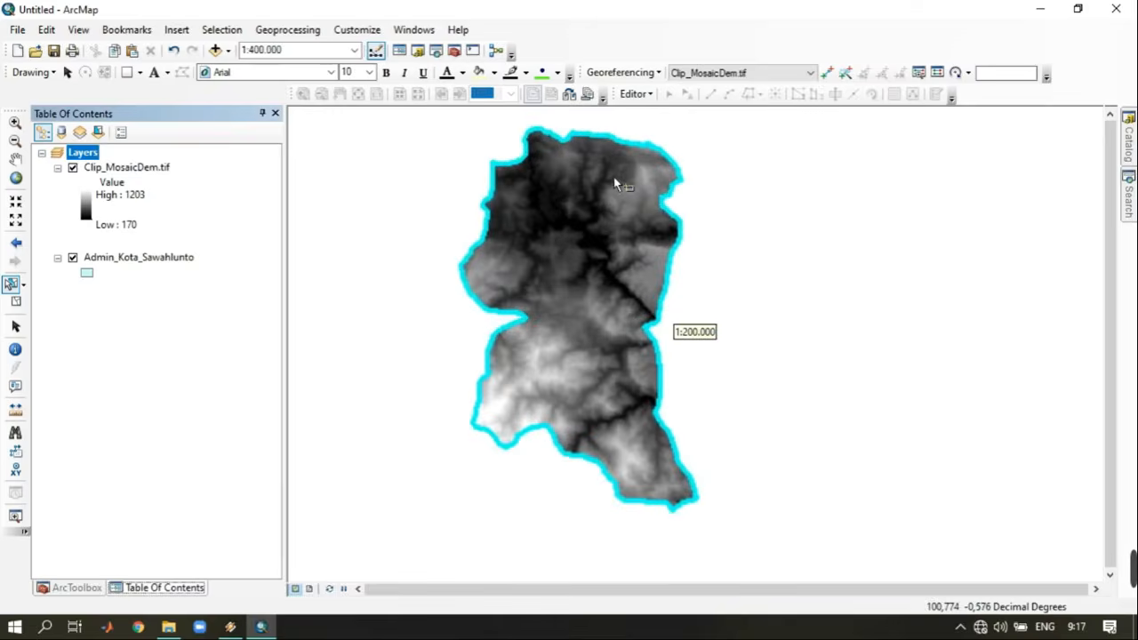
left_click(15, 158)
scroll(666, 264, "up", 1)
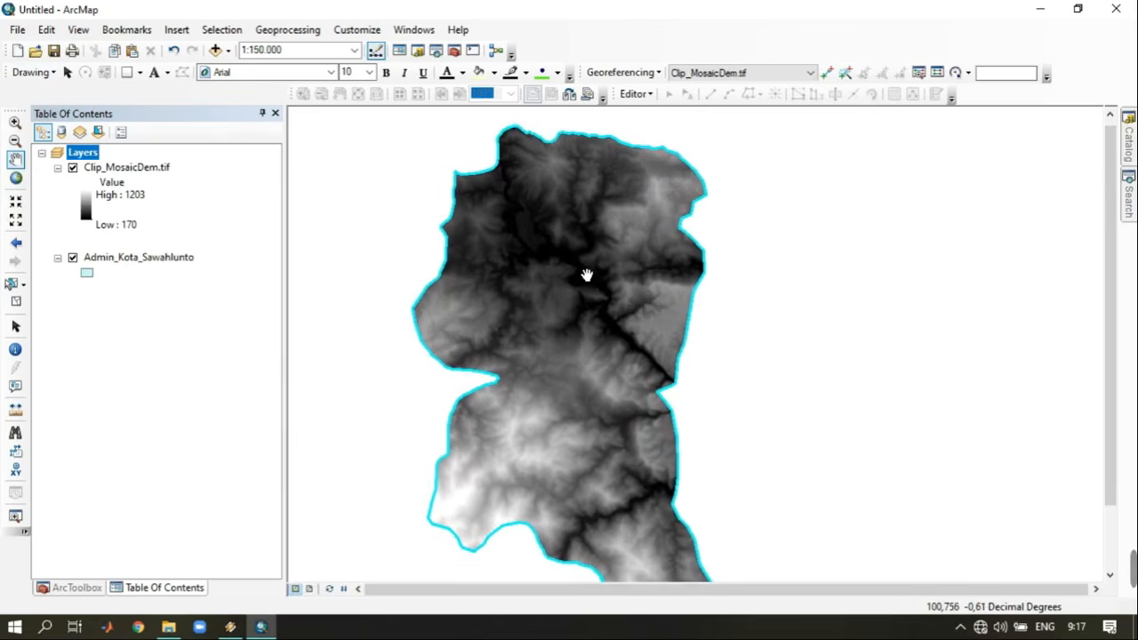
left_click_drag(587, 275, 594, 259)
scroll(588, 310, "down", 1)
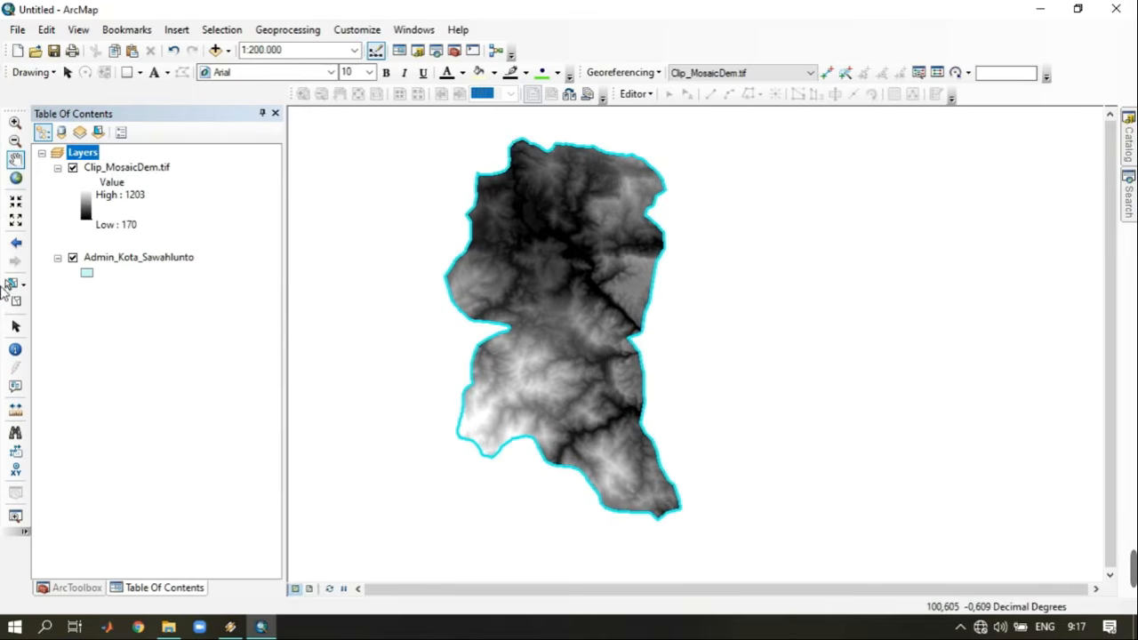
left_click(10, 282)
left_click(457, 205)
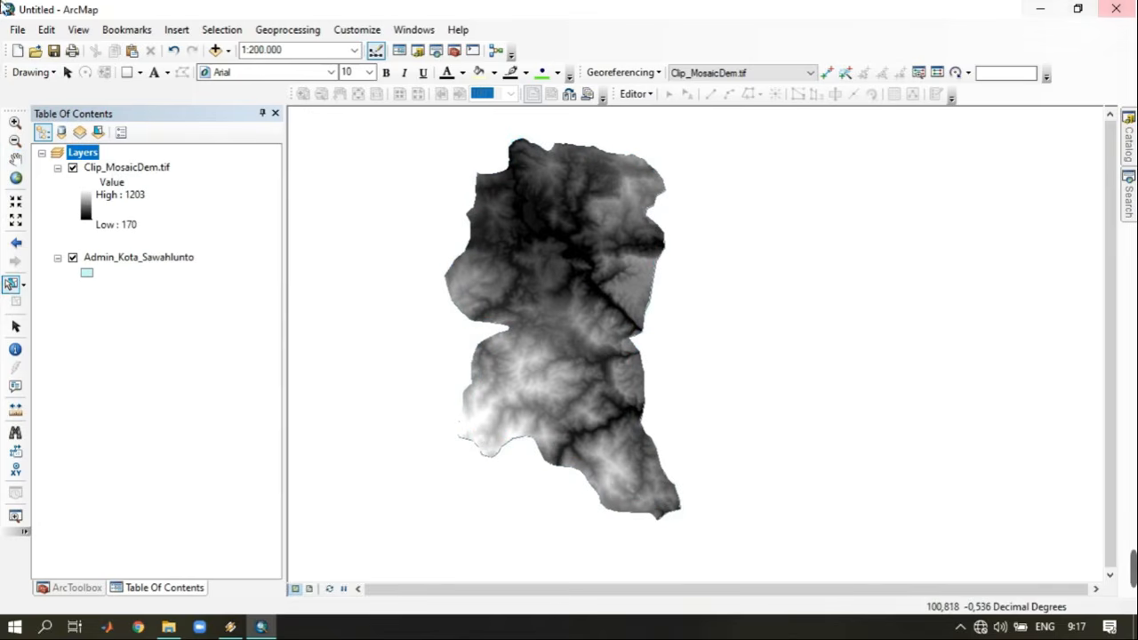
Relabel the high and low legend values of Clip_MosaicDem.tif as 1203 m and 170 m.
left_click(138, 196)
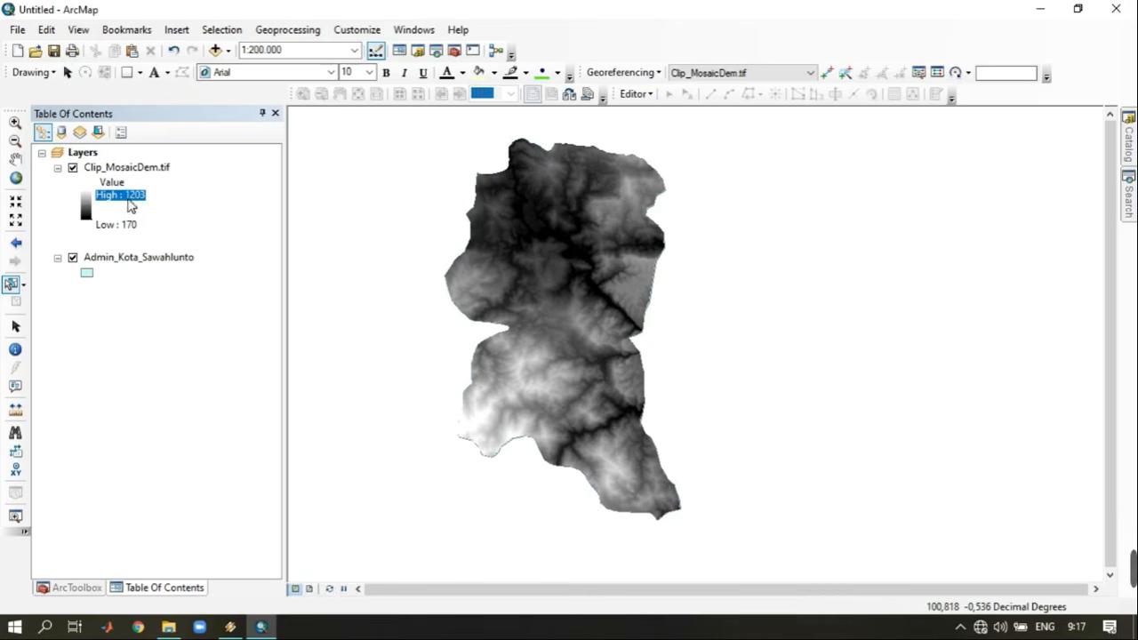
left_click(149, 213)
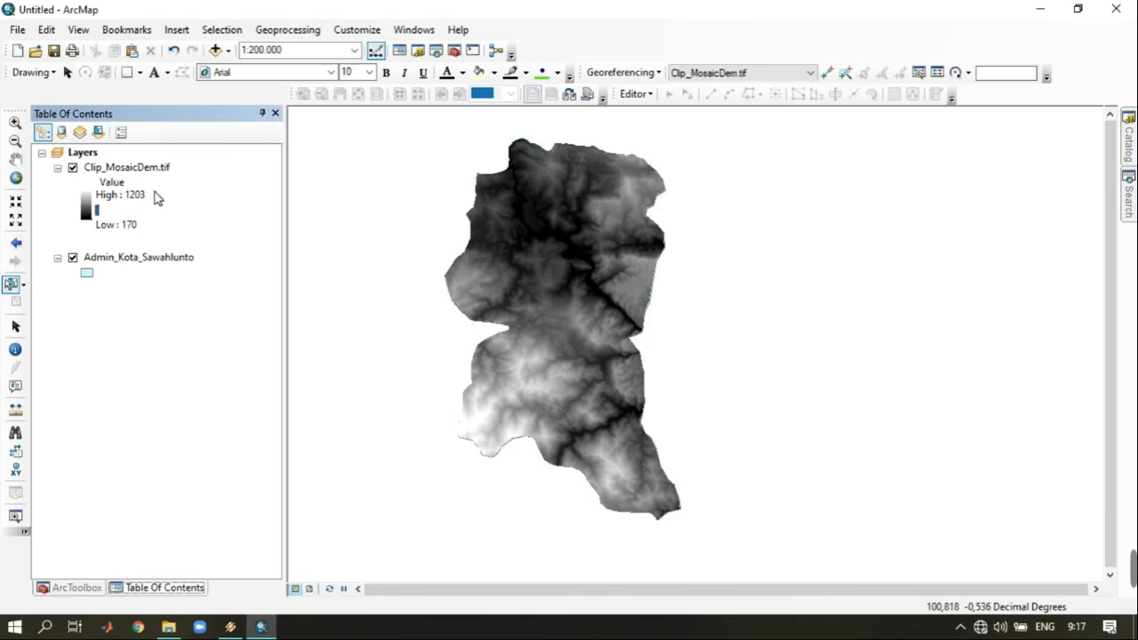
left_click(154, 197)
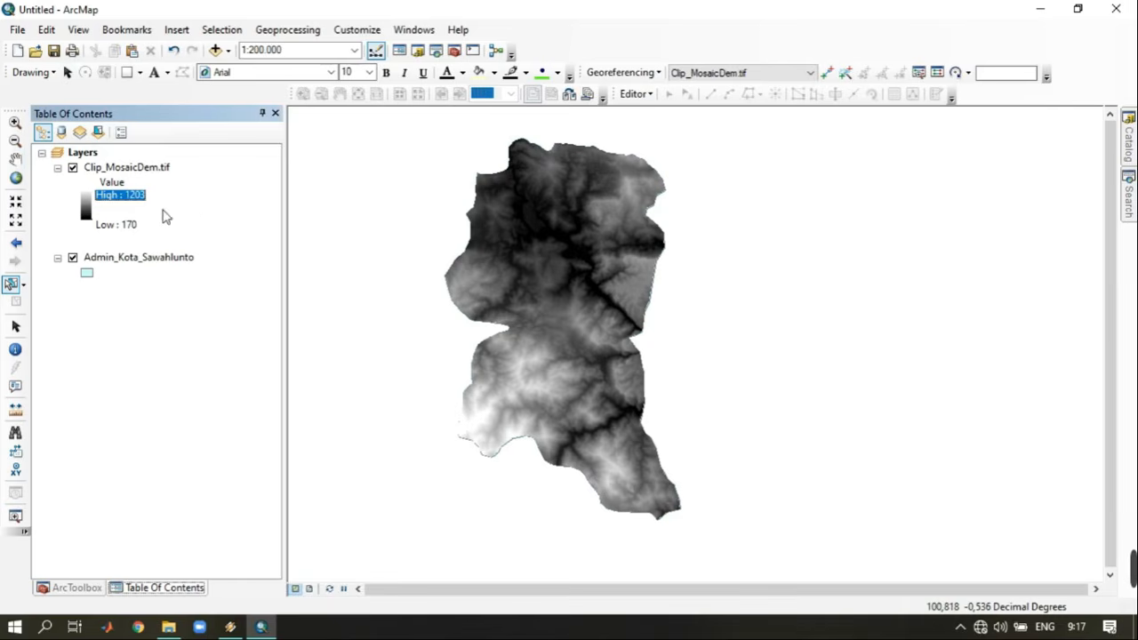
left_click(129, 201)
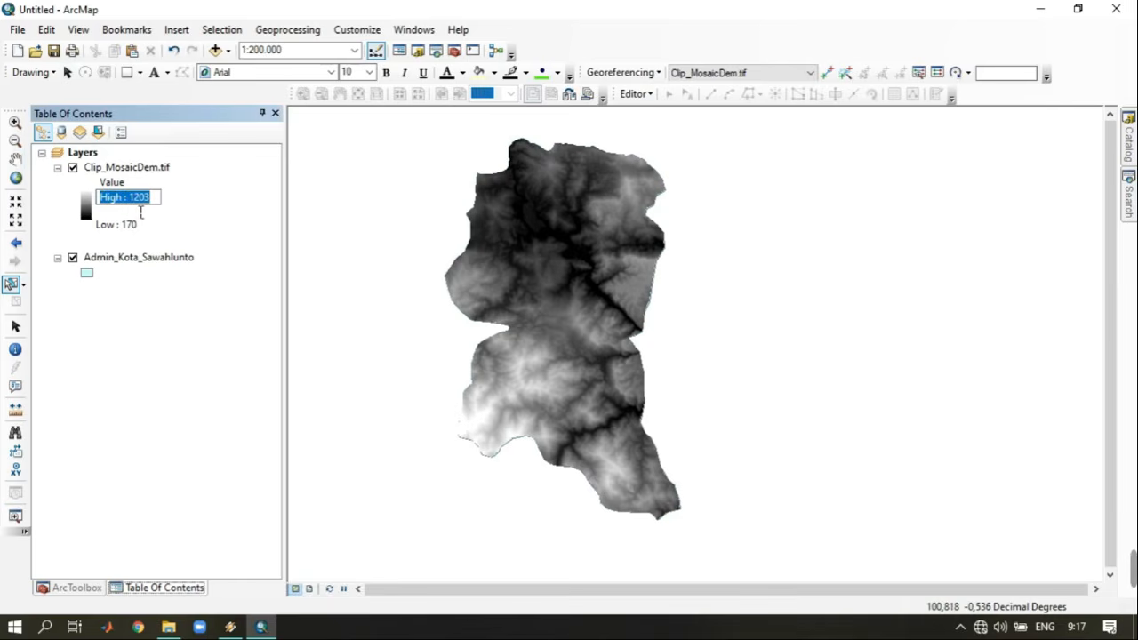
type("1203")
key("Return")
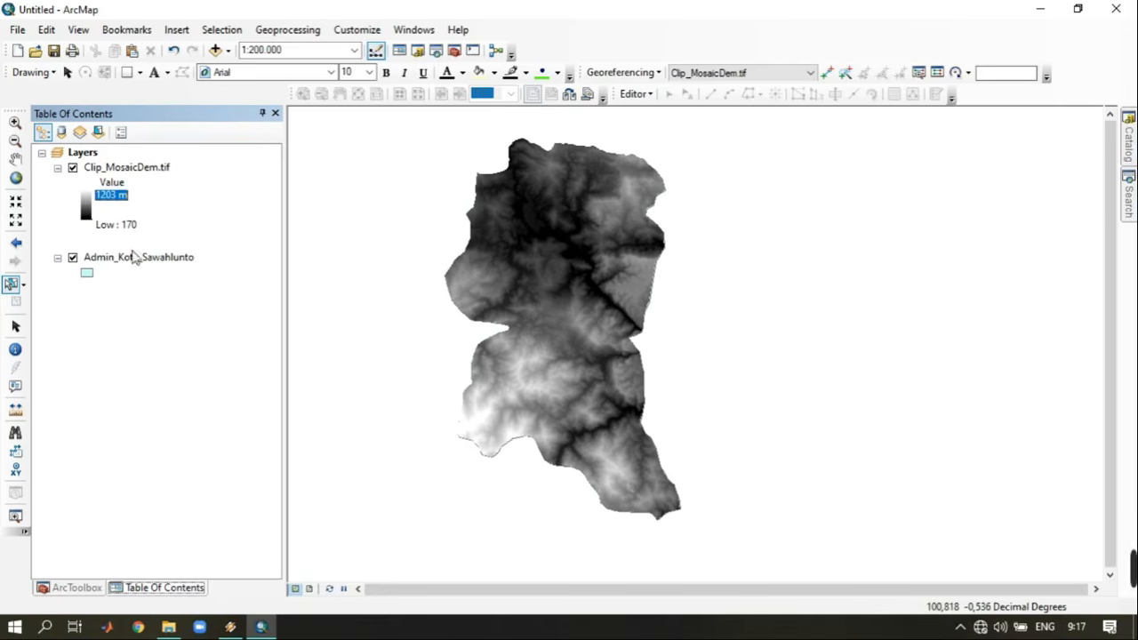
left_click(130, 226)
left_click(130, 226)
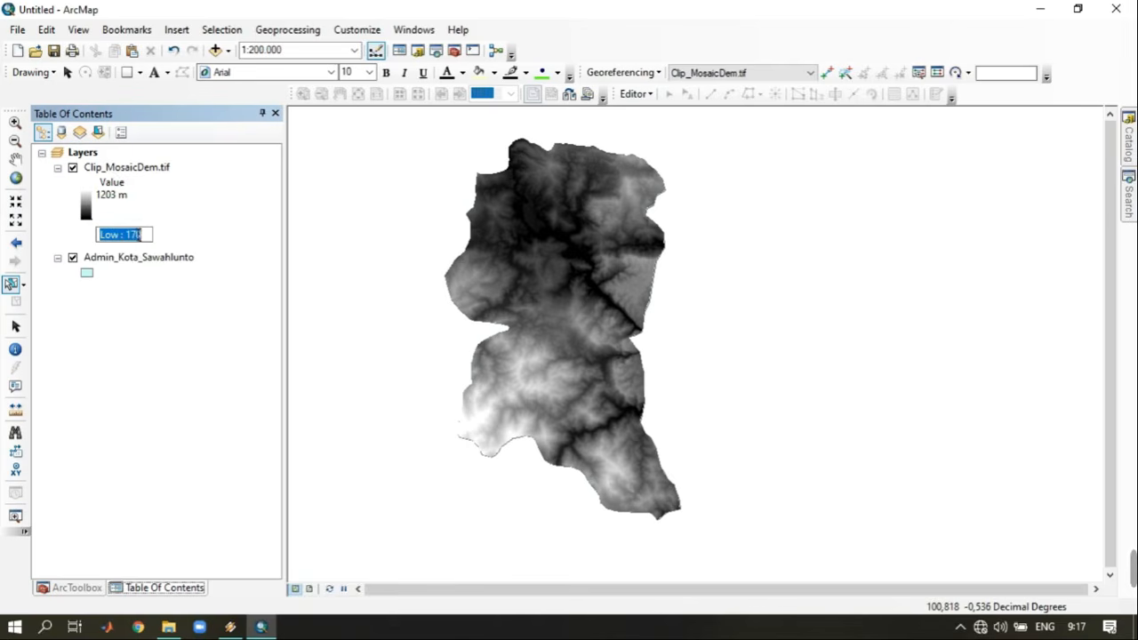
type("170")
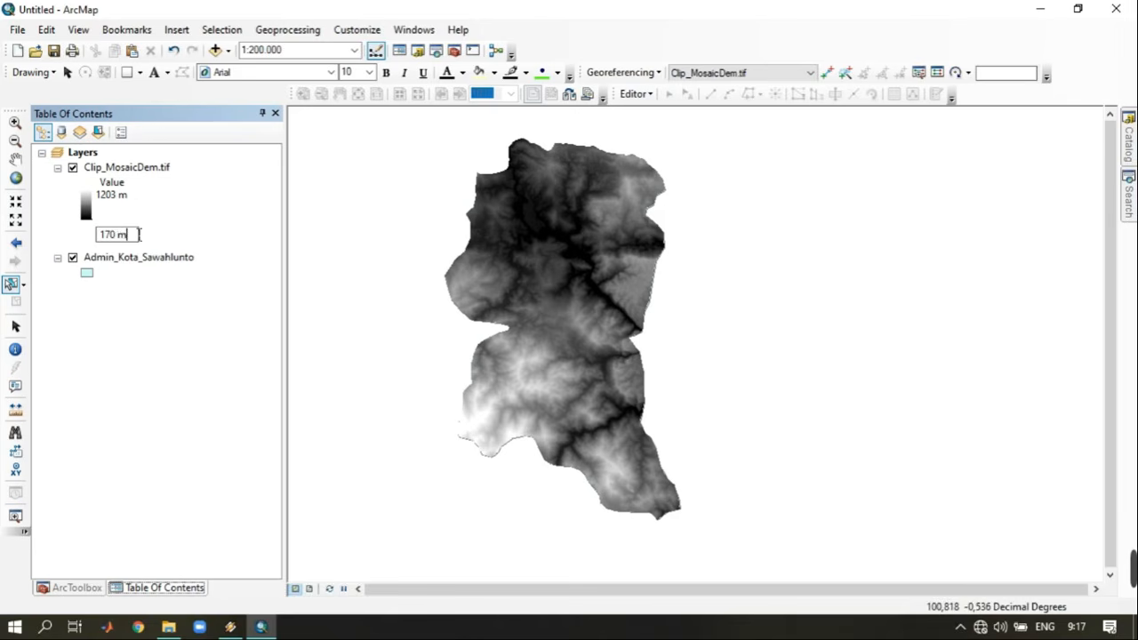
key("Return")
Rename the Value legend heading of Clip_MosaicDem.tif as Ketinggian.
left_click(112, 183)
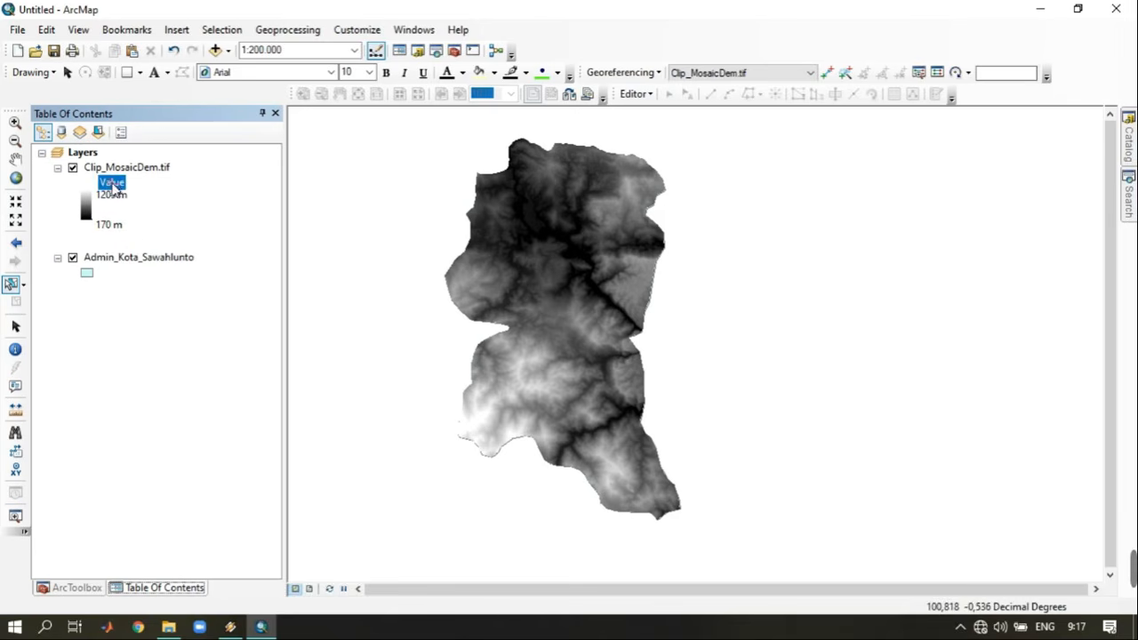
left_click(119, 188)
type("K")
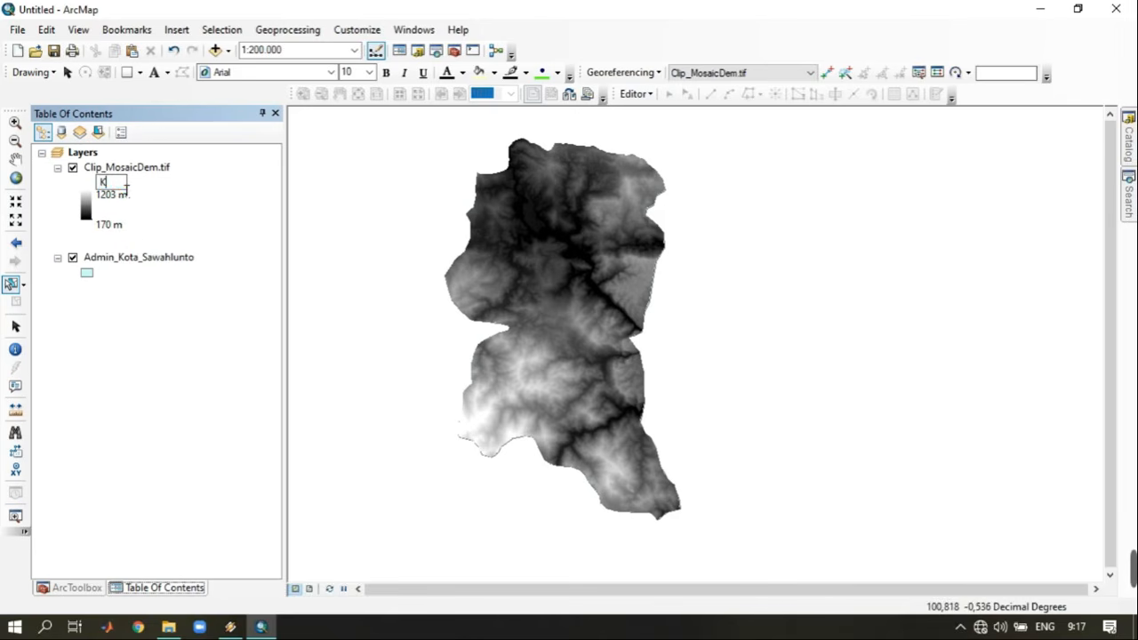
type("etinggian")
key("Return")
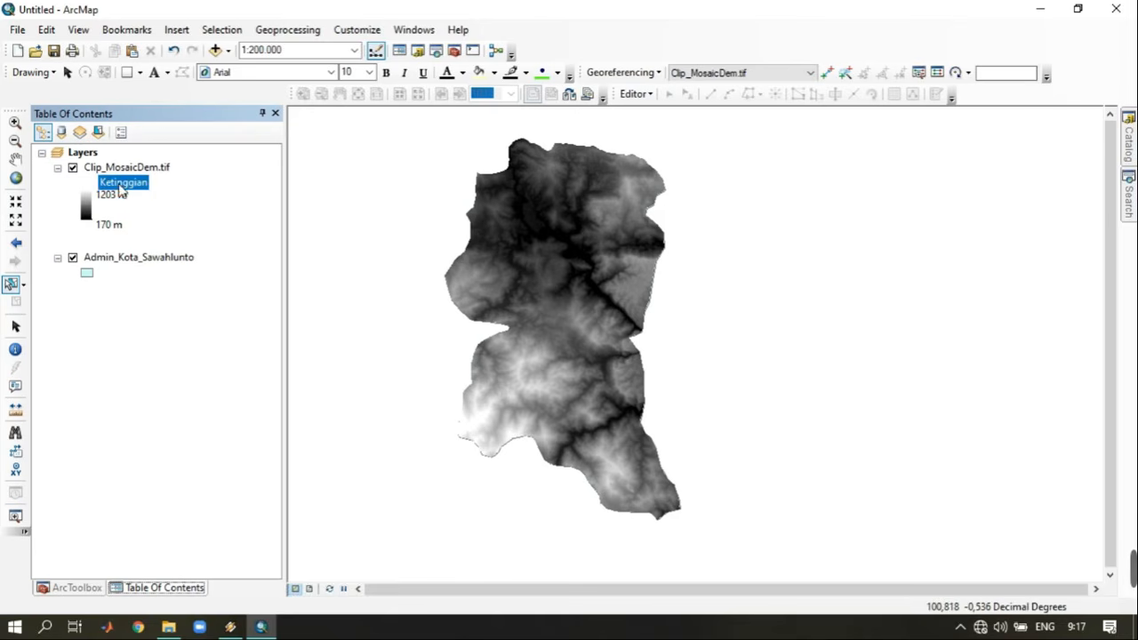
Apply the green-yellow-red color ramp to the stretched symbology of Clip_MosaicDem.tif.
scroll(633, 276, "up", 1)
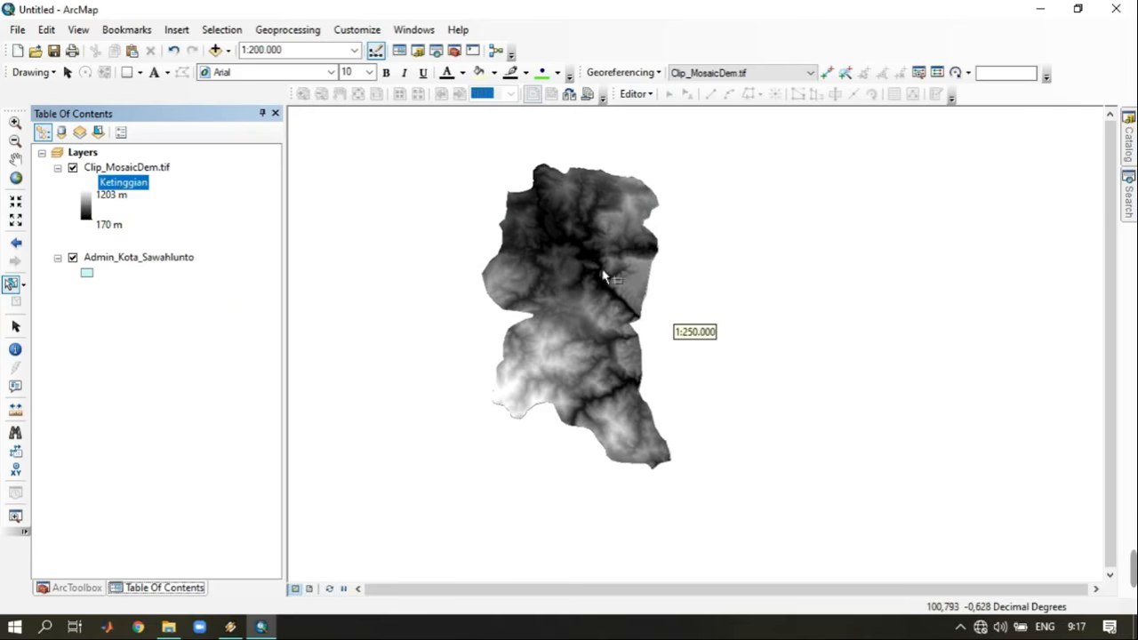
right_click(141, 169)
left_click(223, 422)
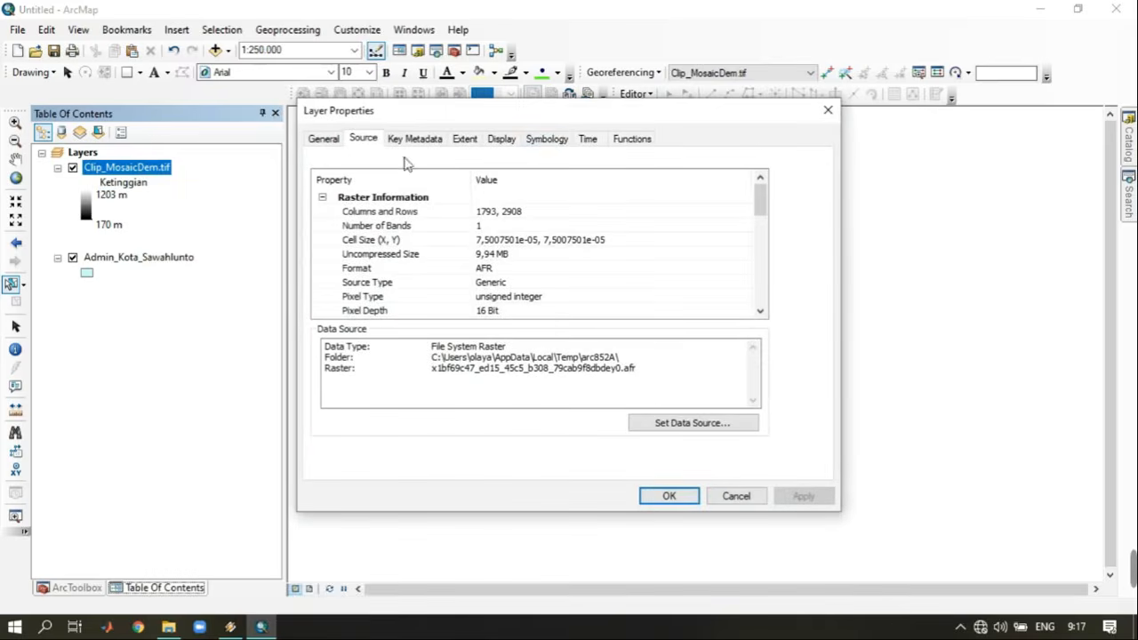
left_click(562, 138)
left_click(667, 301)
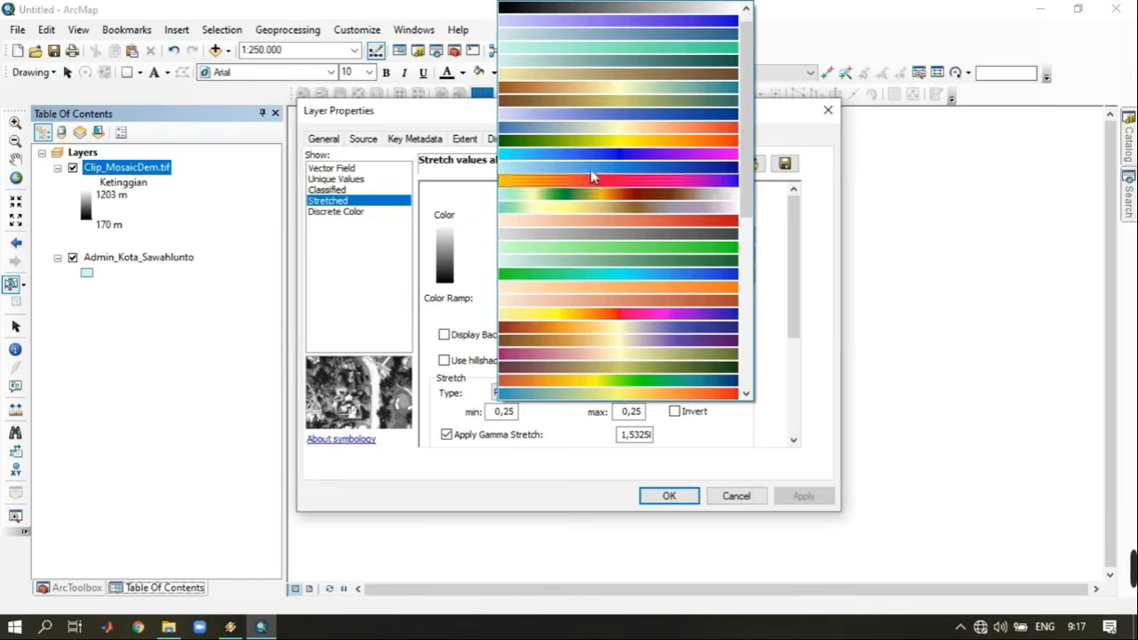
left_click(589, 141)
left_click(667, 495)
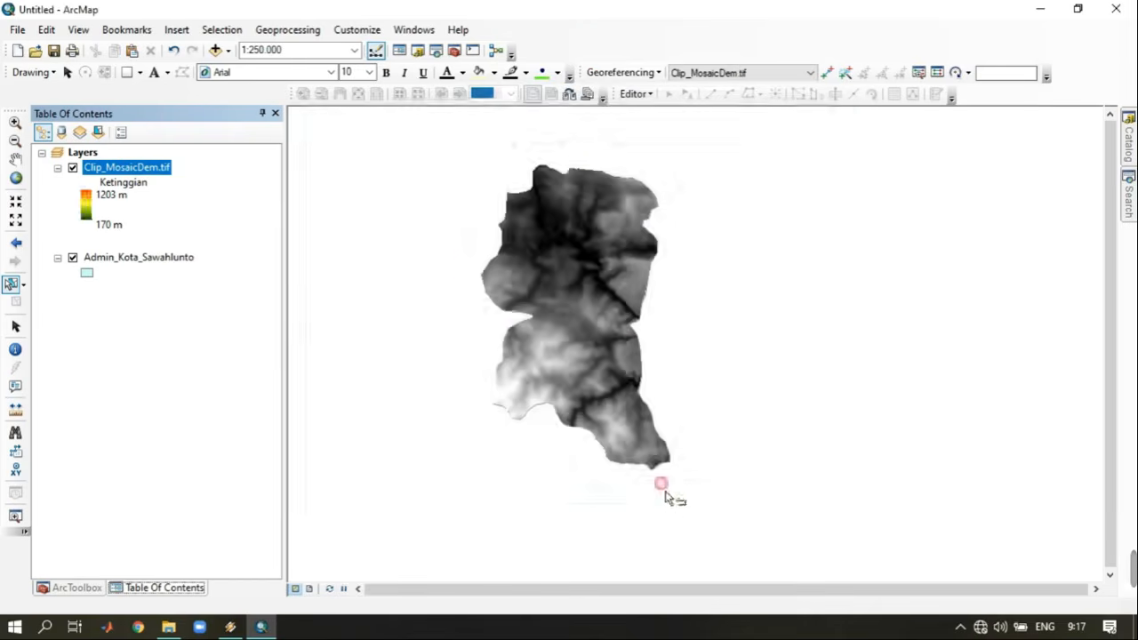
Examine the elevation colors across the clipped Sawahlunto raster at several map scales.
scroll(583, 313, "up", 2)
scroll(582, 313, "down", 1)
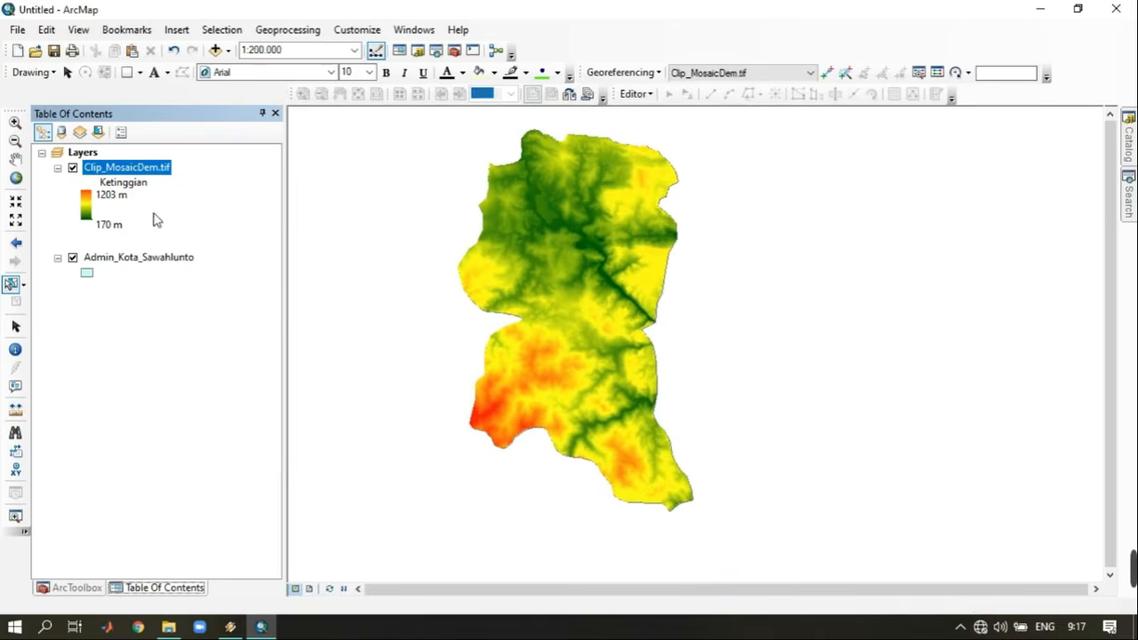
scroll(553, 258, "up", 1)
scroll(553, 258, "down", 1)
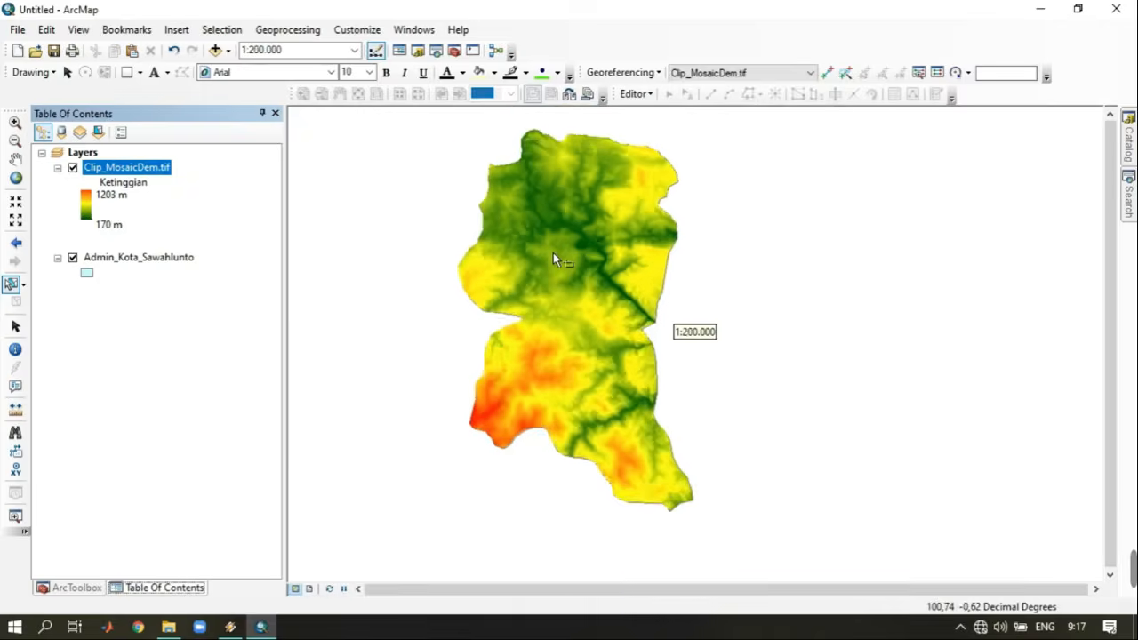
scroll(555, 262, "down", 1)
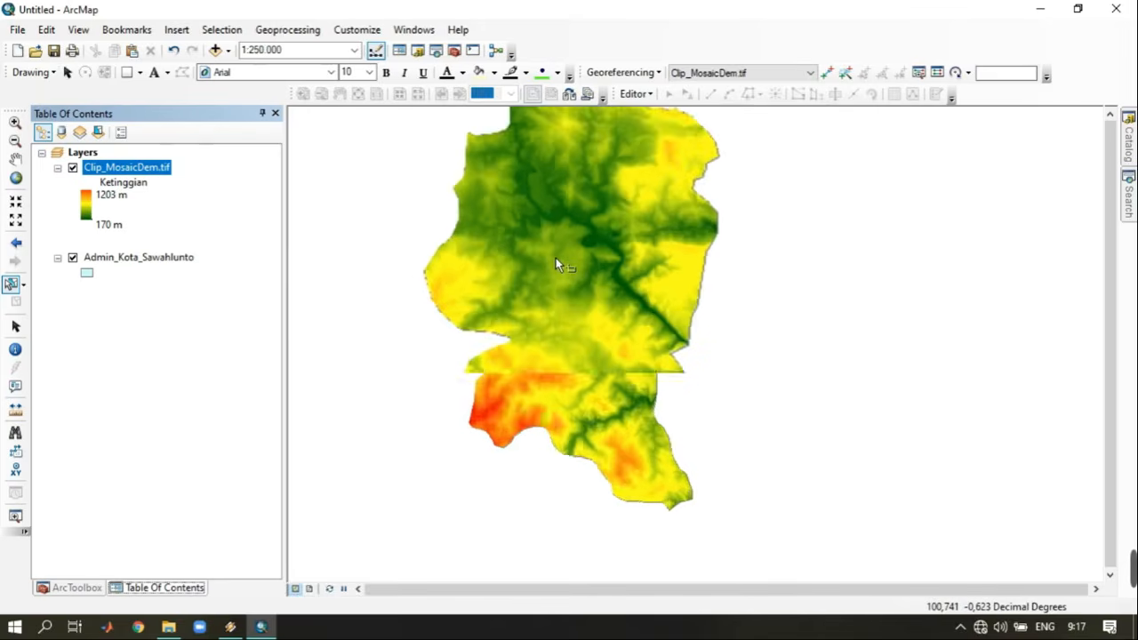
scroll(555, 258, "up", 2)
scroll(573, 502, "up", 1)
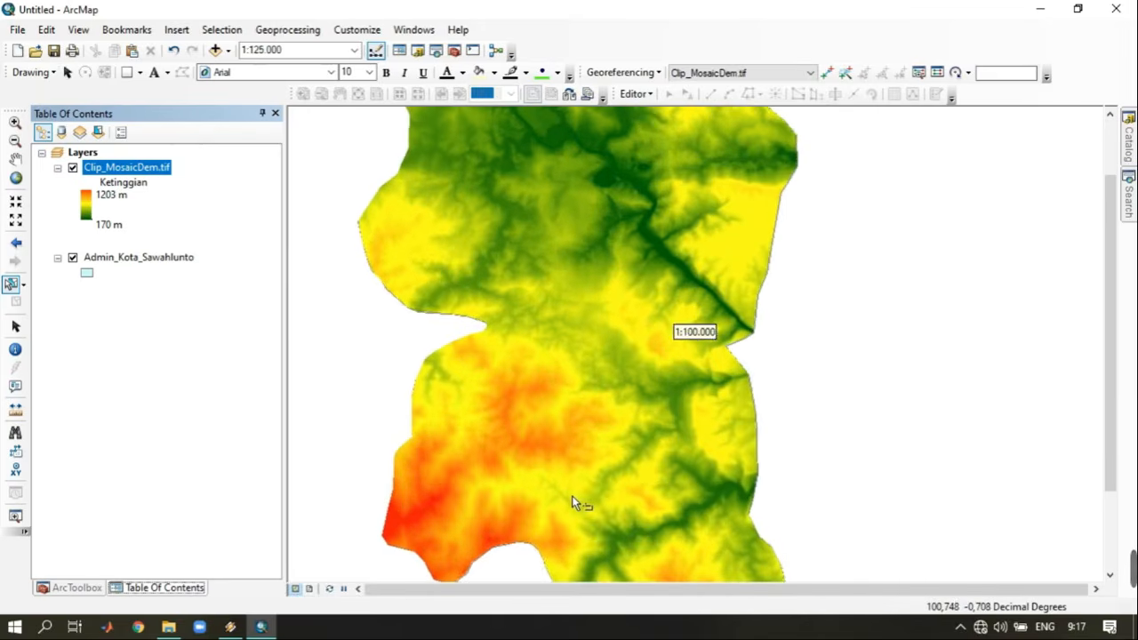
scroll(591, 461, "down", 1)
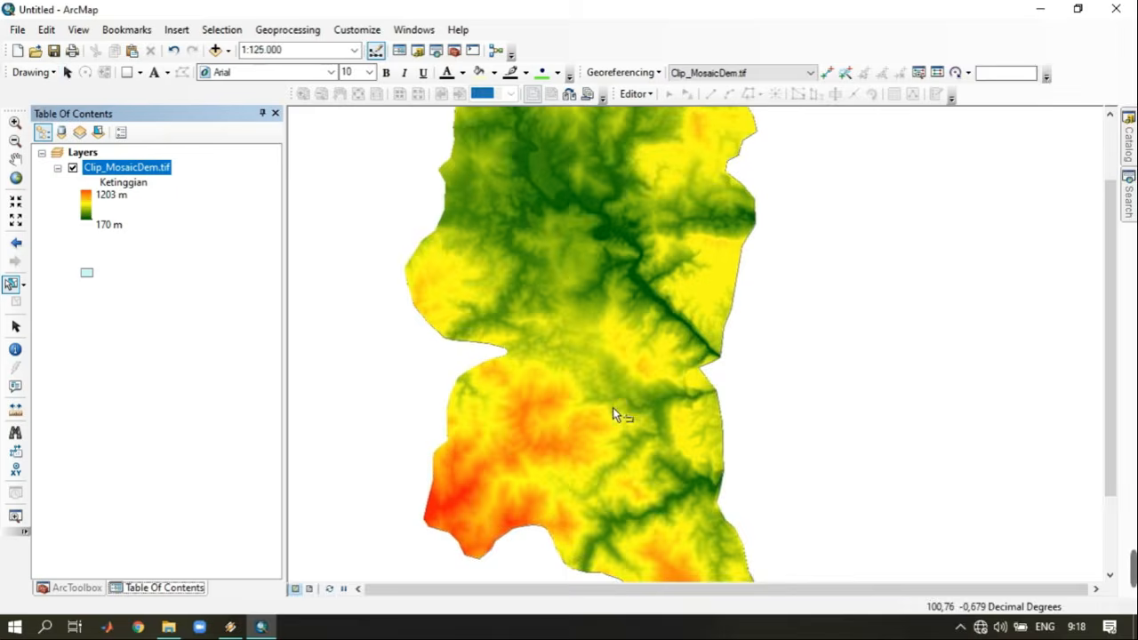
scroll(618, 404, "up", 1)
scroll(658, 481, "up", 1)
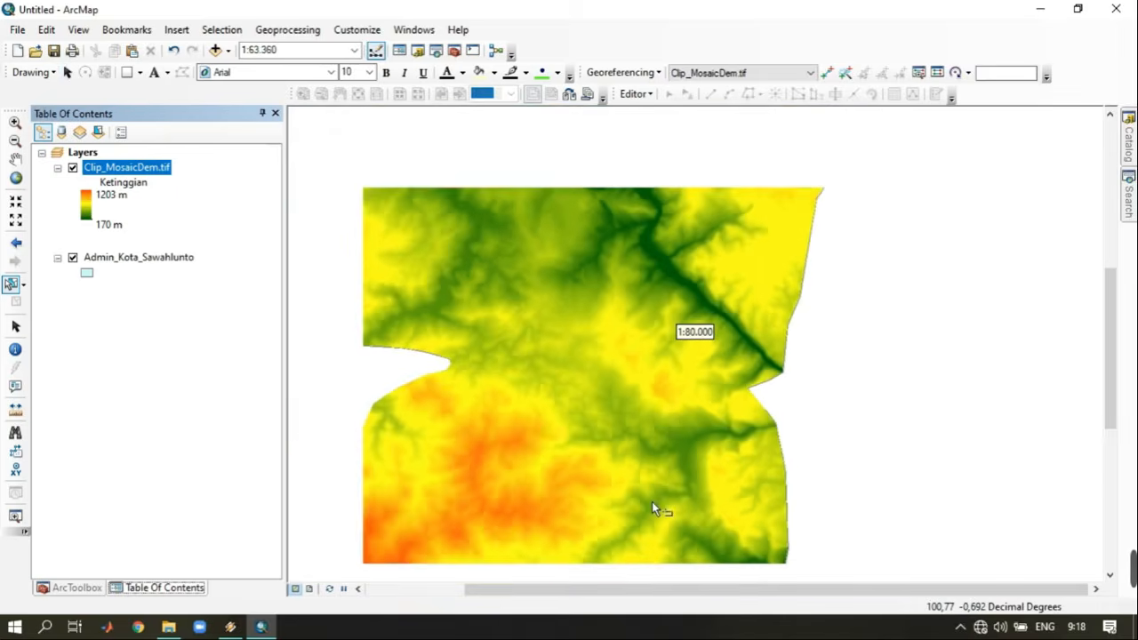
scroll(555, 289, "down", 1)
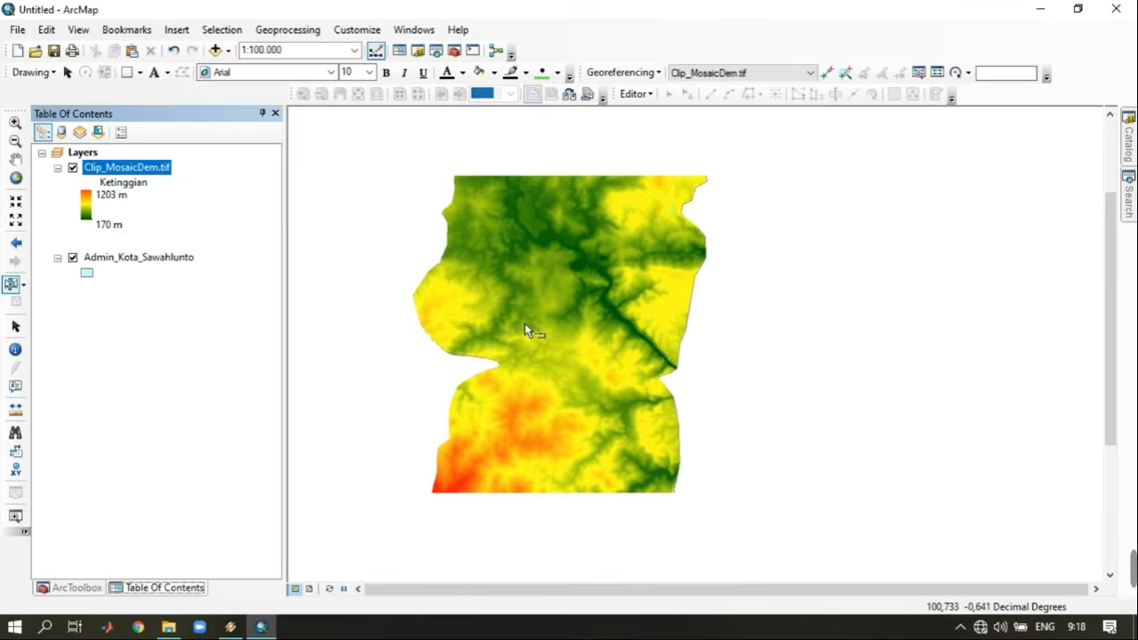
scroll(525, 331, "down", 2)
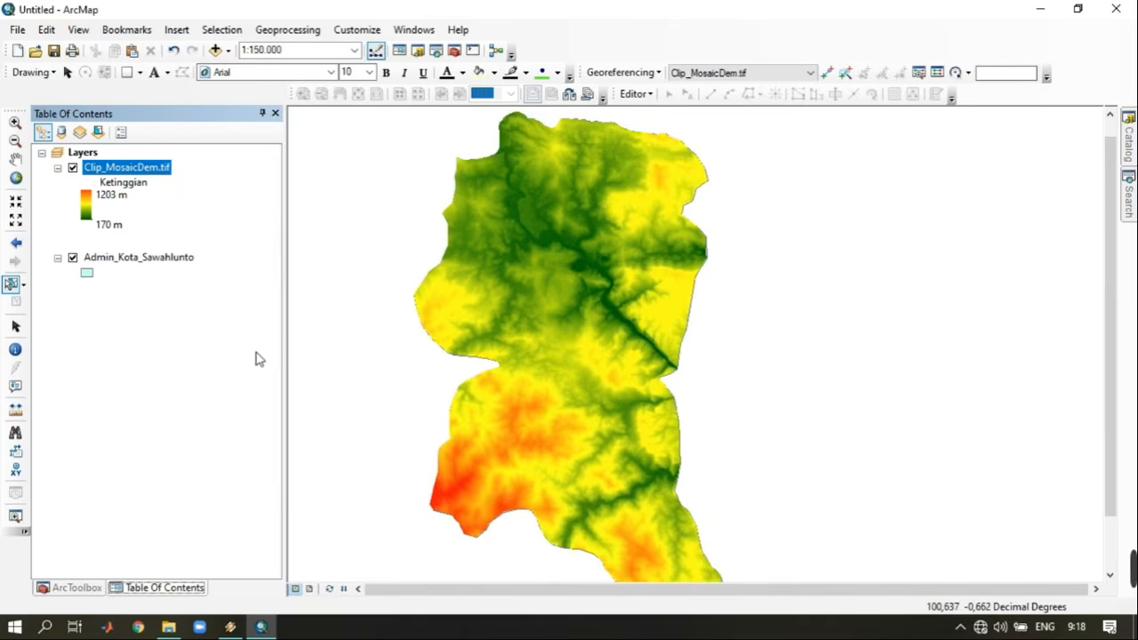
Generate a hillshade raster from Clip_MosaicDem.tif with the 3D Analyst Hillshade tool, keeping the default azimuth, altitude and Z factor.
left_click(85, 589)
scroll(168, 508, "up", 4)
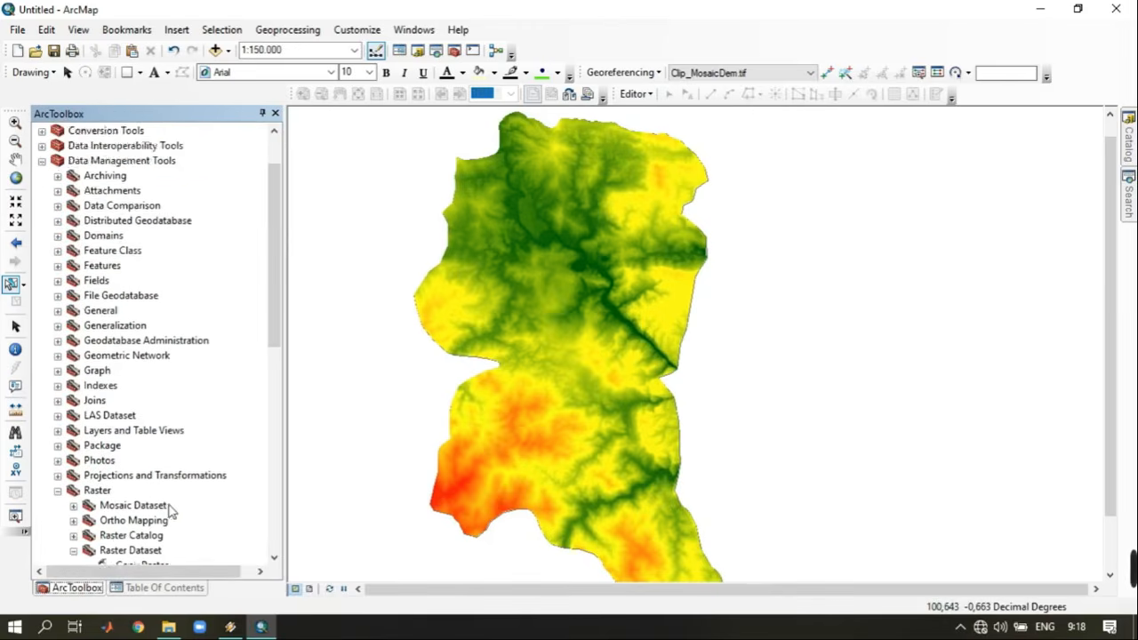
left_click(41, 146)
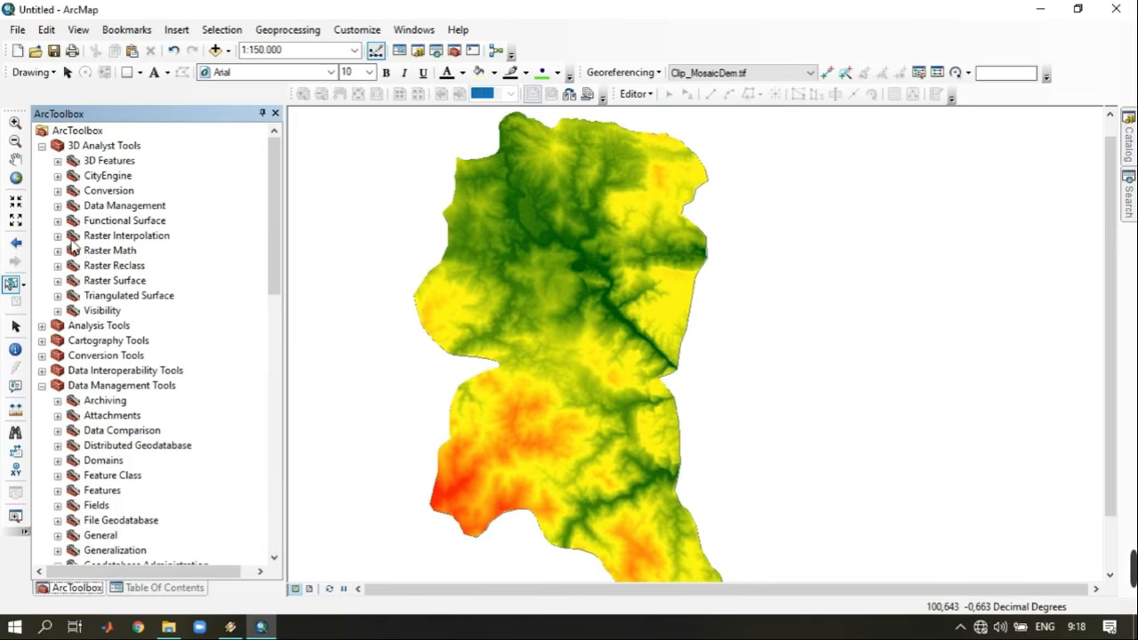
left_click(57, 281)
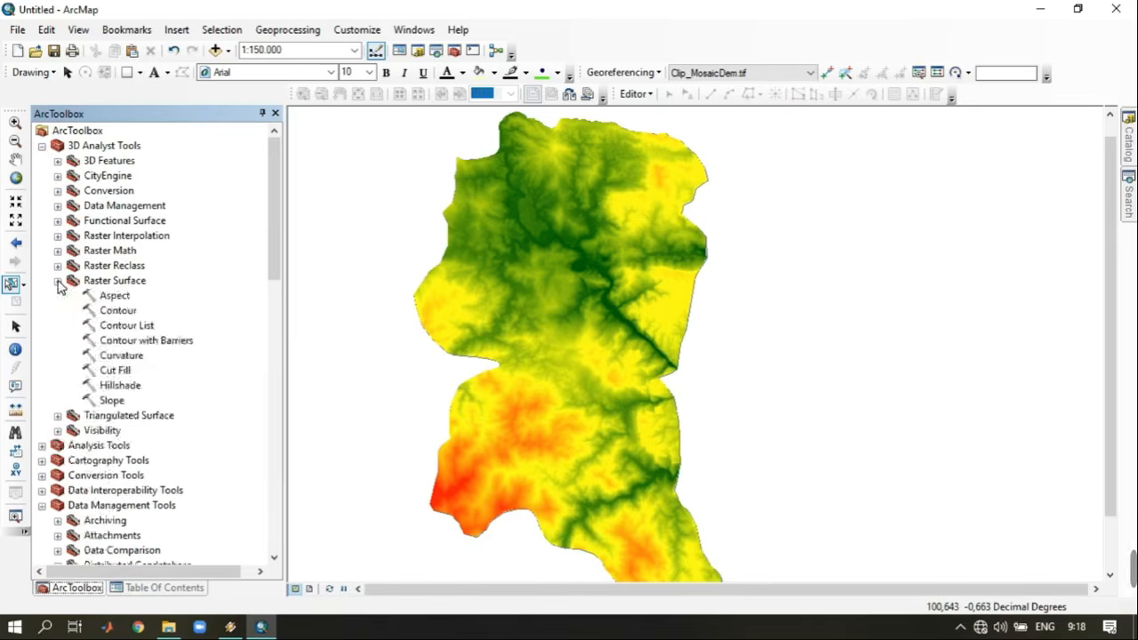
left_click(130, 388)
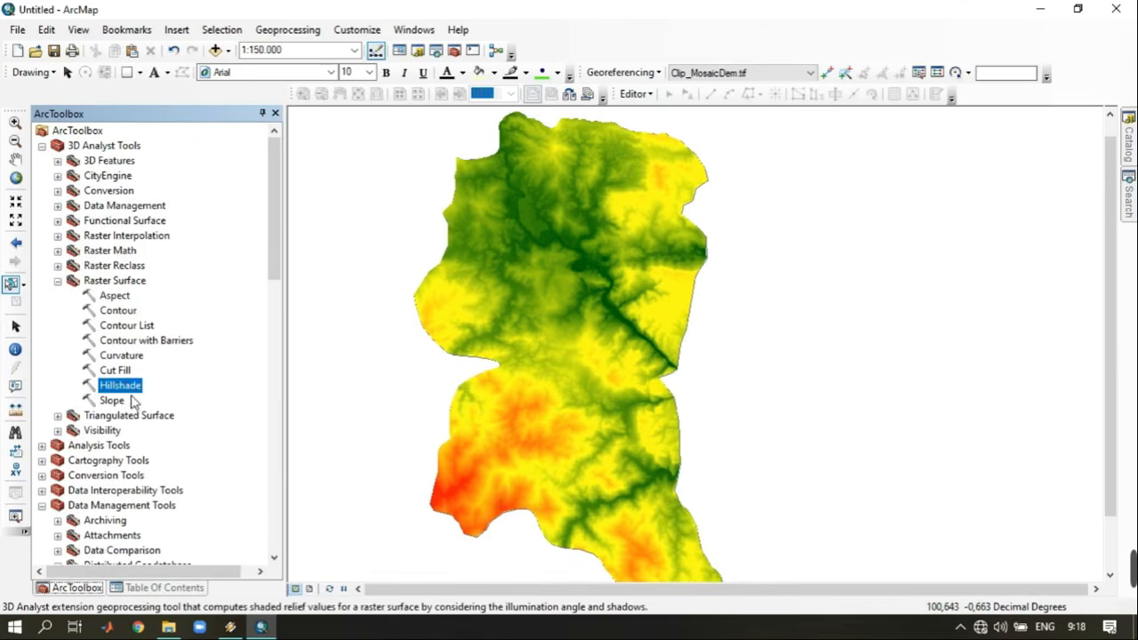
double_click(129, 389)
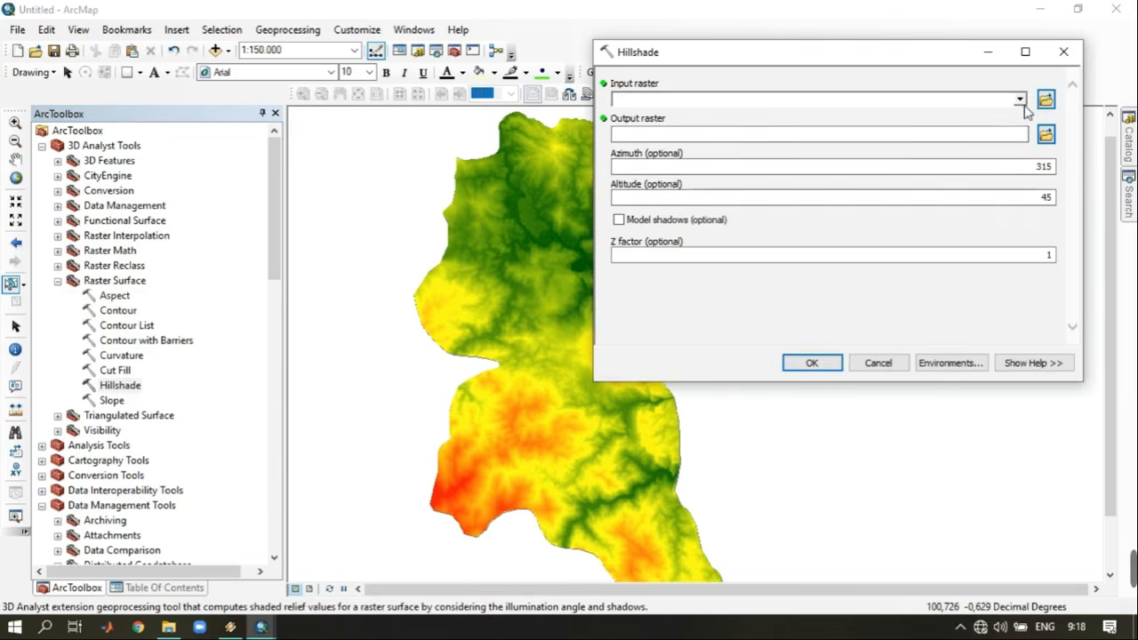
left_click(1020, 101)
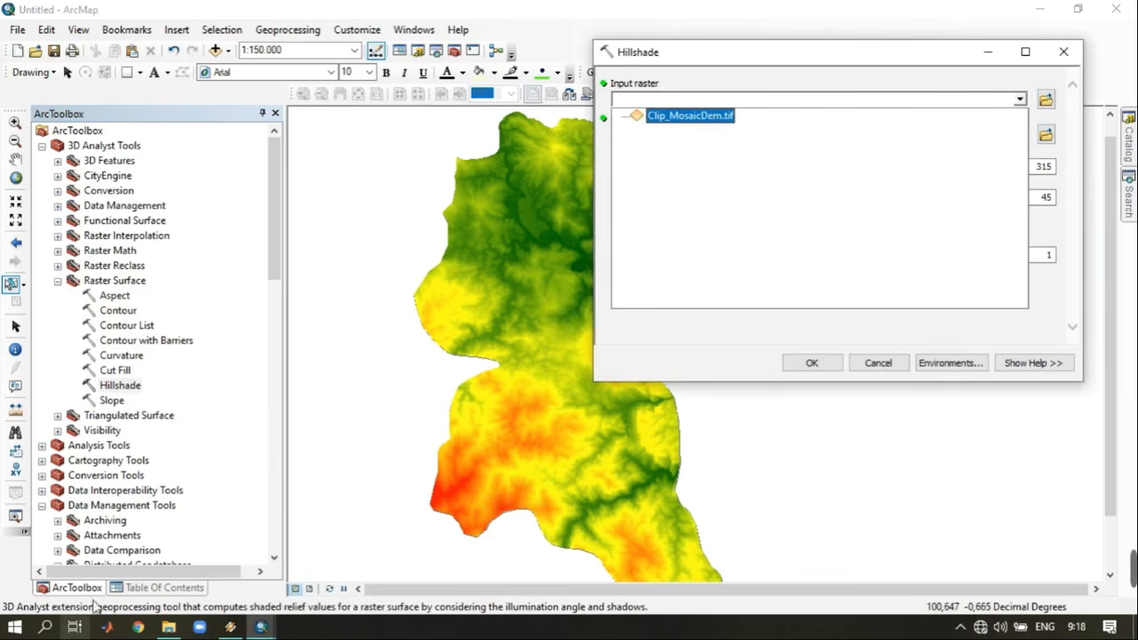
left_click(126, 591)
left_click(1020, 99)
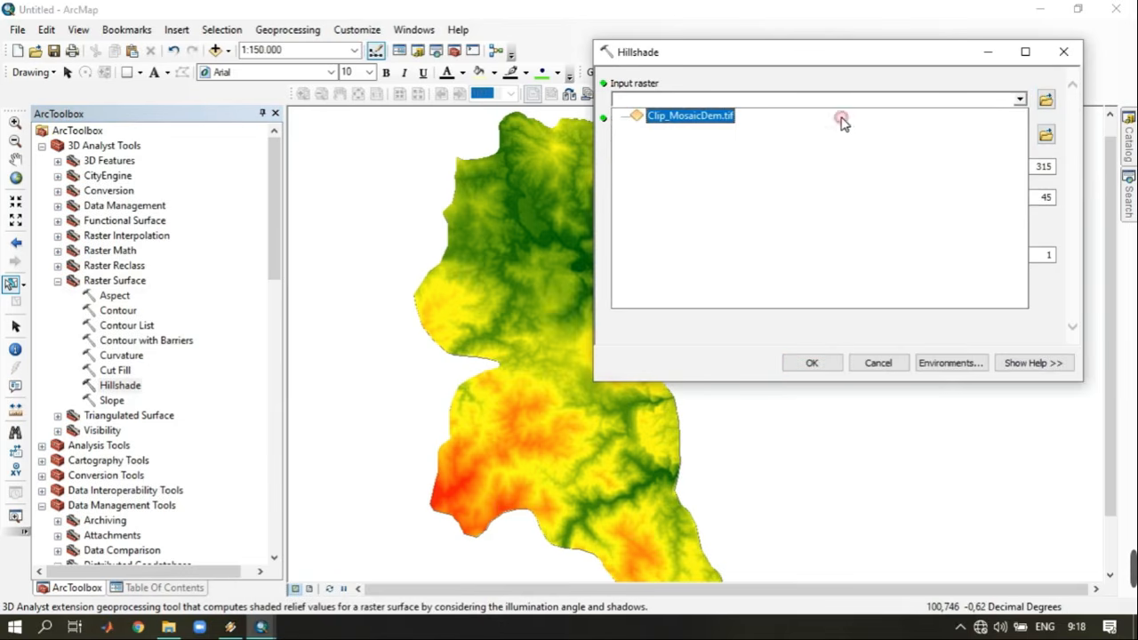
left_click(727, 121)
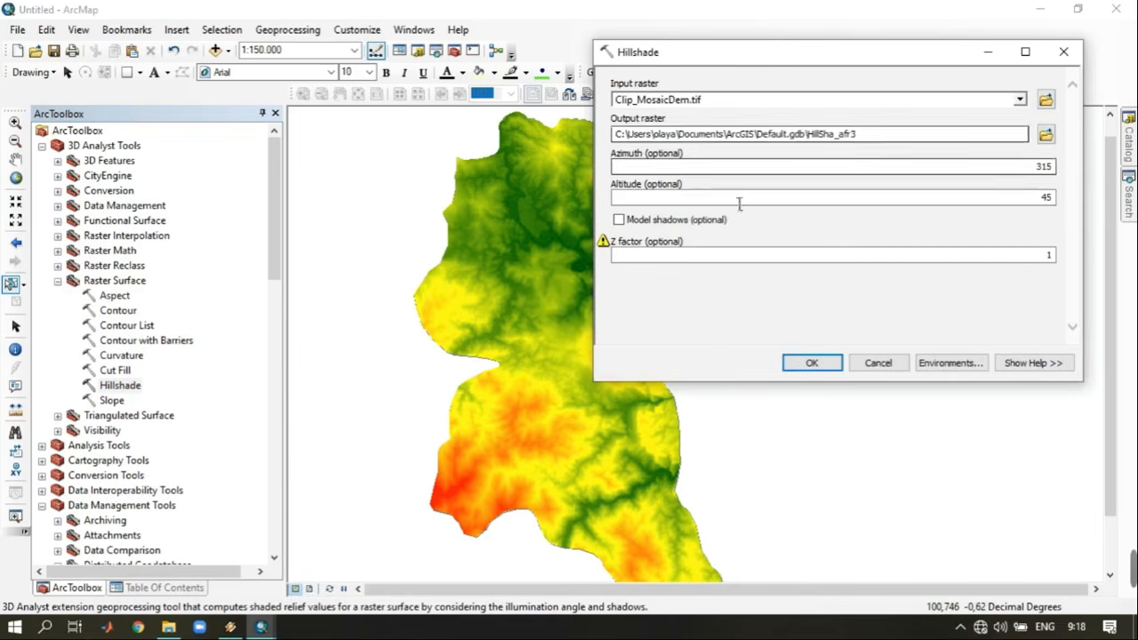
left_click(813, 364)
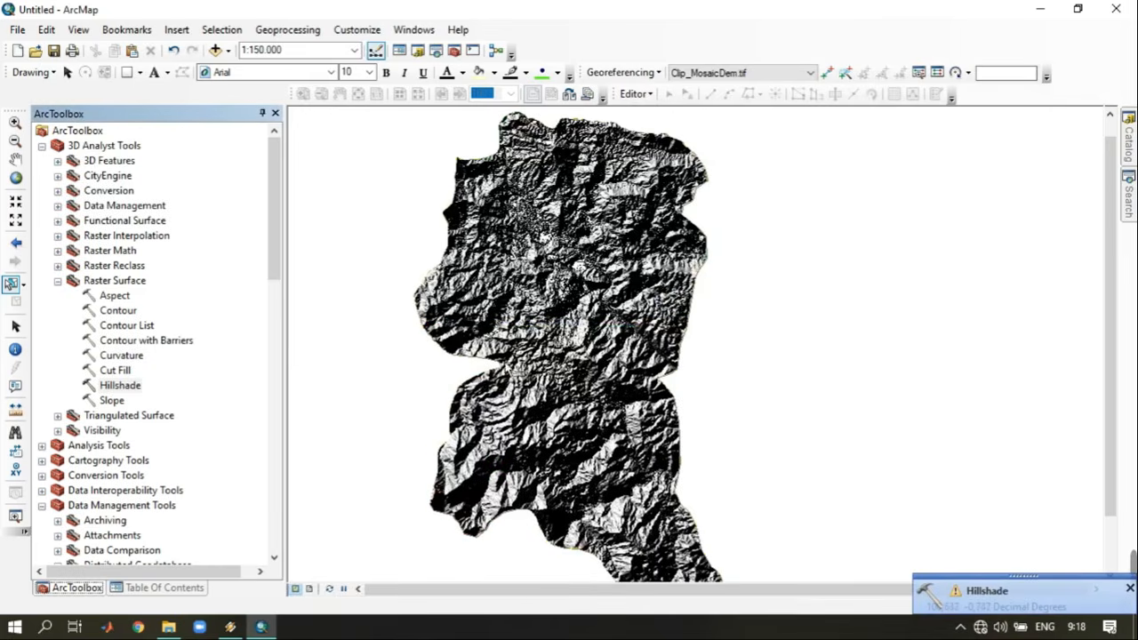
Move Clip_MosaicDem.tif above the hillshade layer and set its transparency to 15%.
left_click(158, 589)
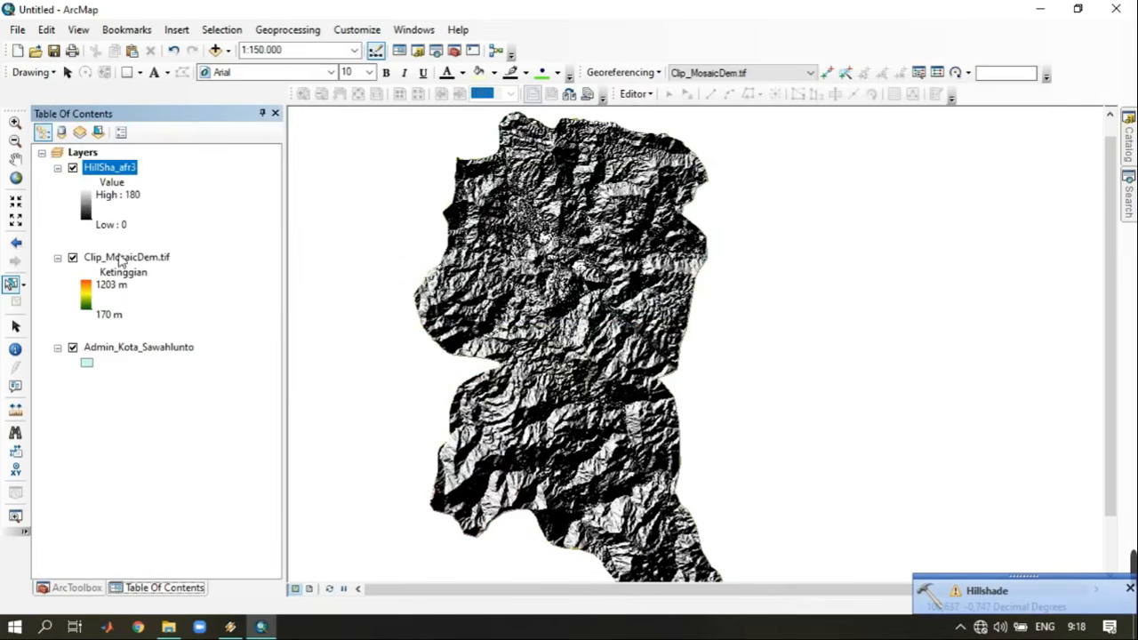
left_click_drag(119, 258, 115, 169)
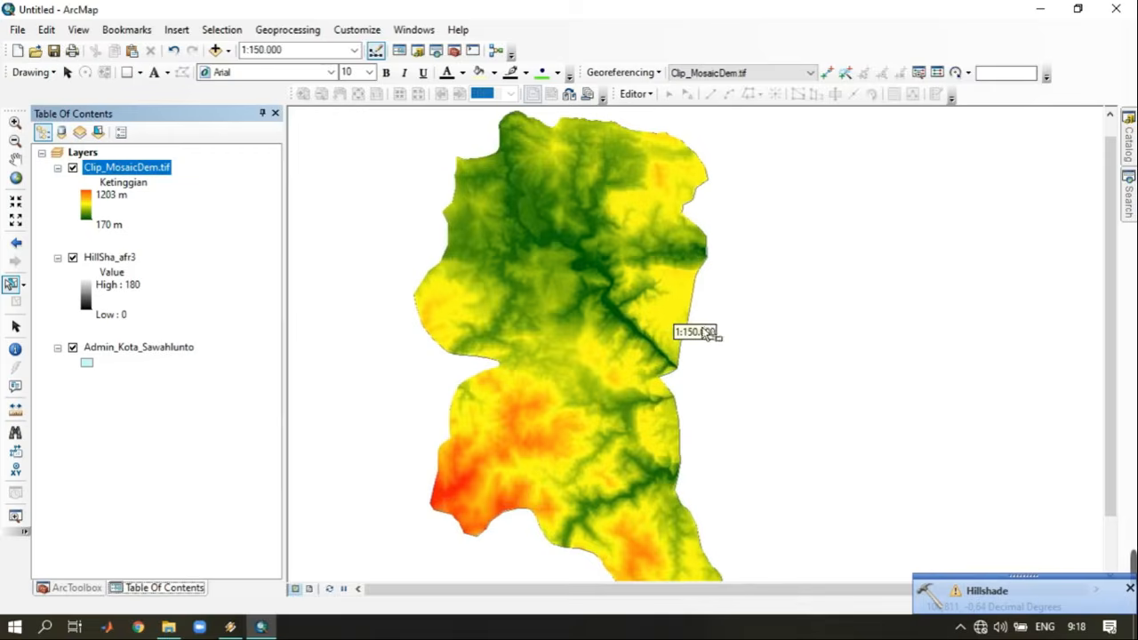
right_click(161, 167)
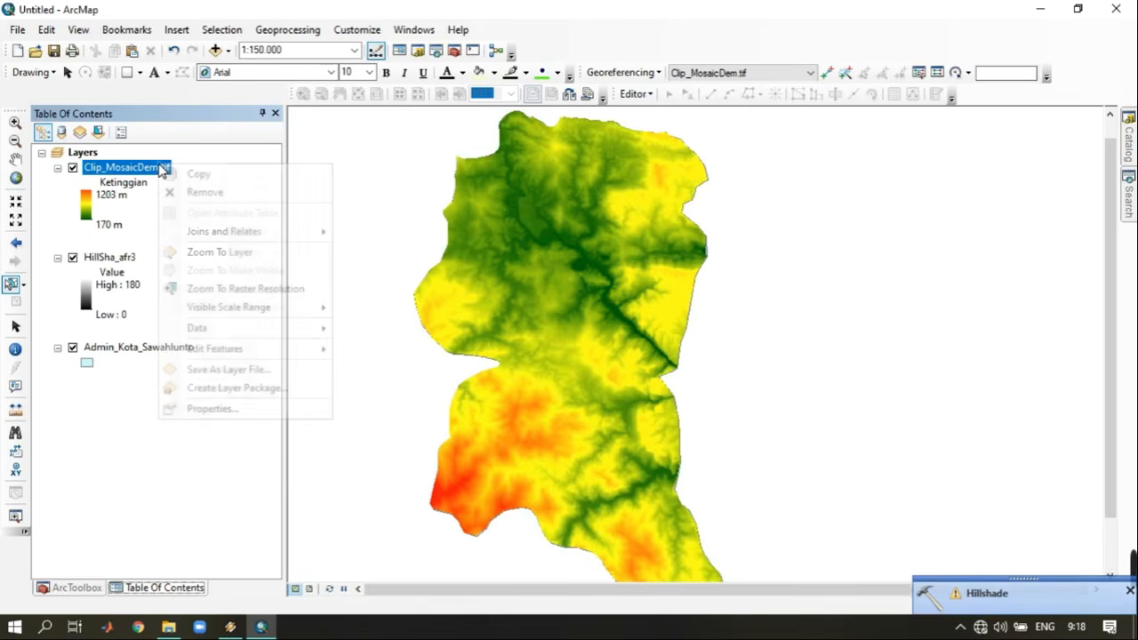
left_click(245, 410)
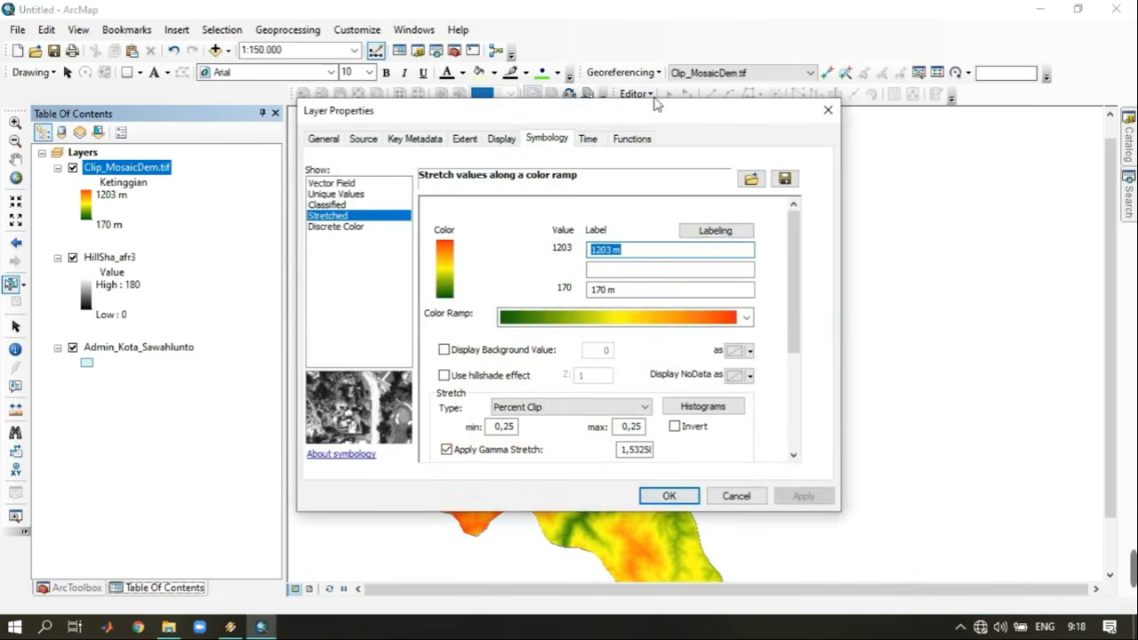
left_click(511, 141)
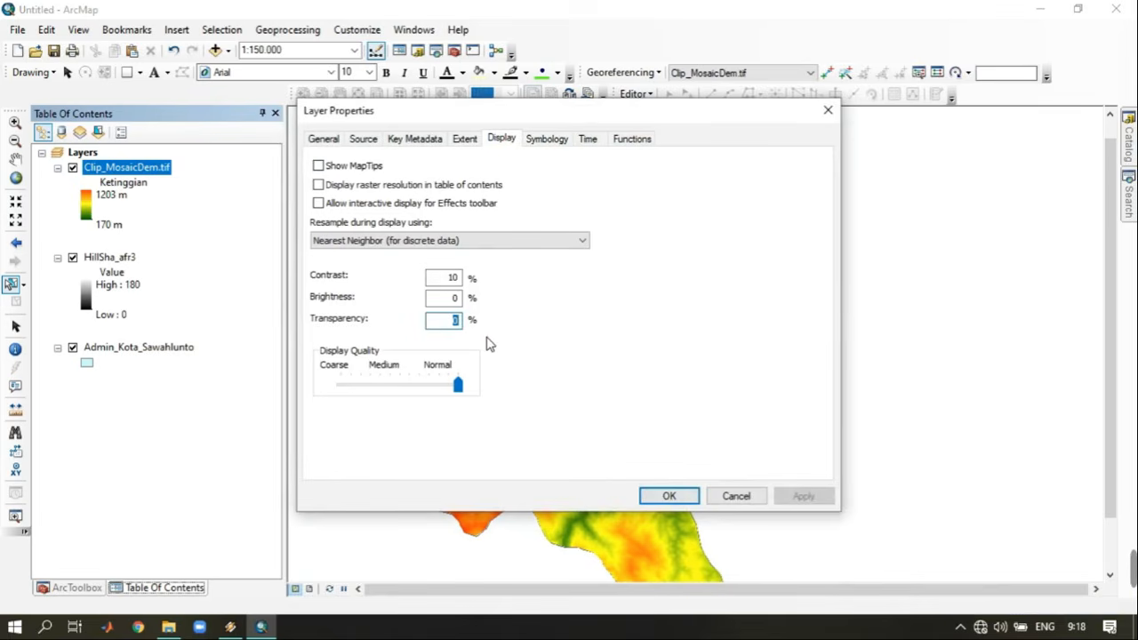
type("15")
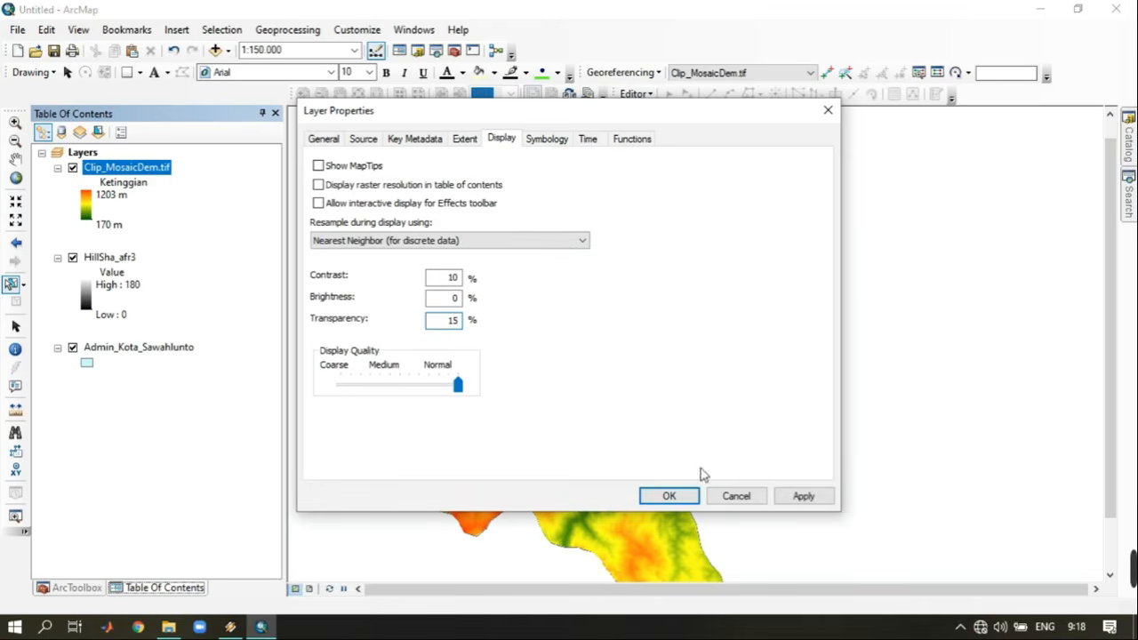
left_click(691, 496)
Examine the shaded relief beneath the elevation colors across the Sawahlunto area at several map scales.
scroll(478, 413, "up", 3)
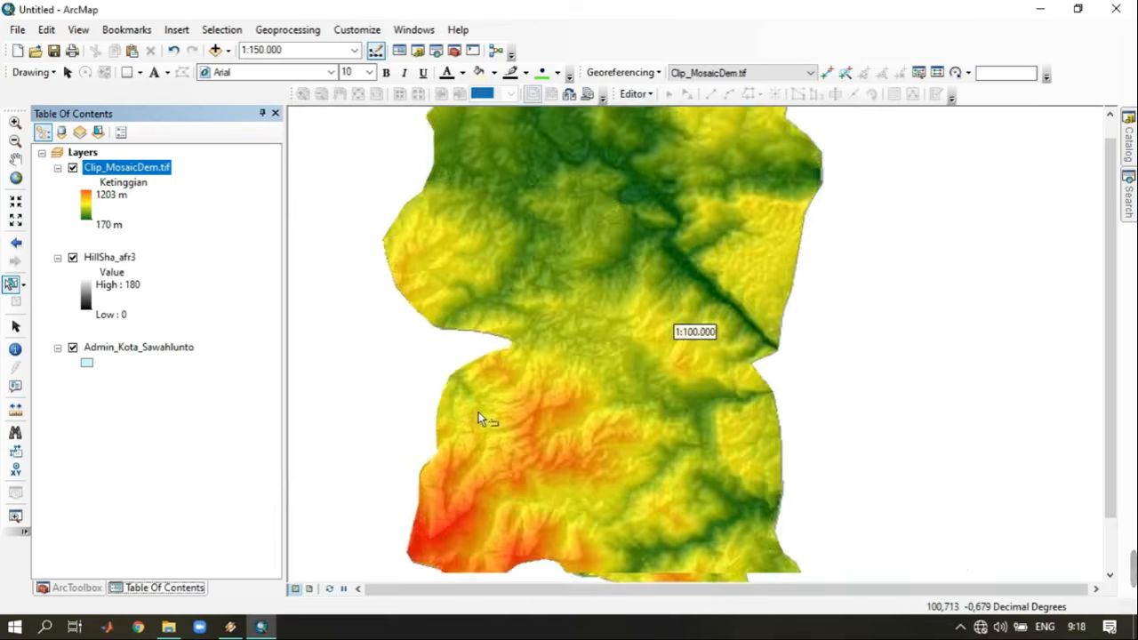
scroll(645, 533, "up", 2)
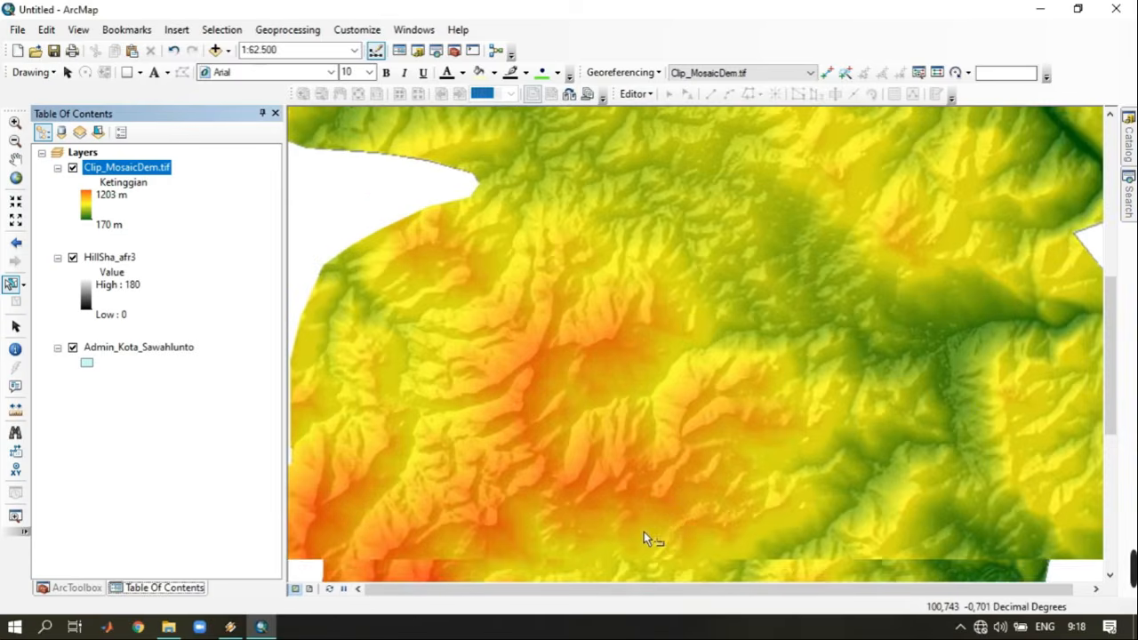
scroll(643, 532, "up", 1)
scroll(654, 511, "down", 1)
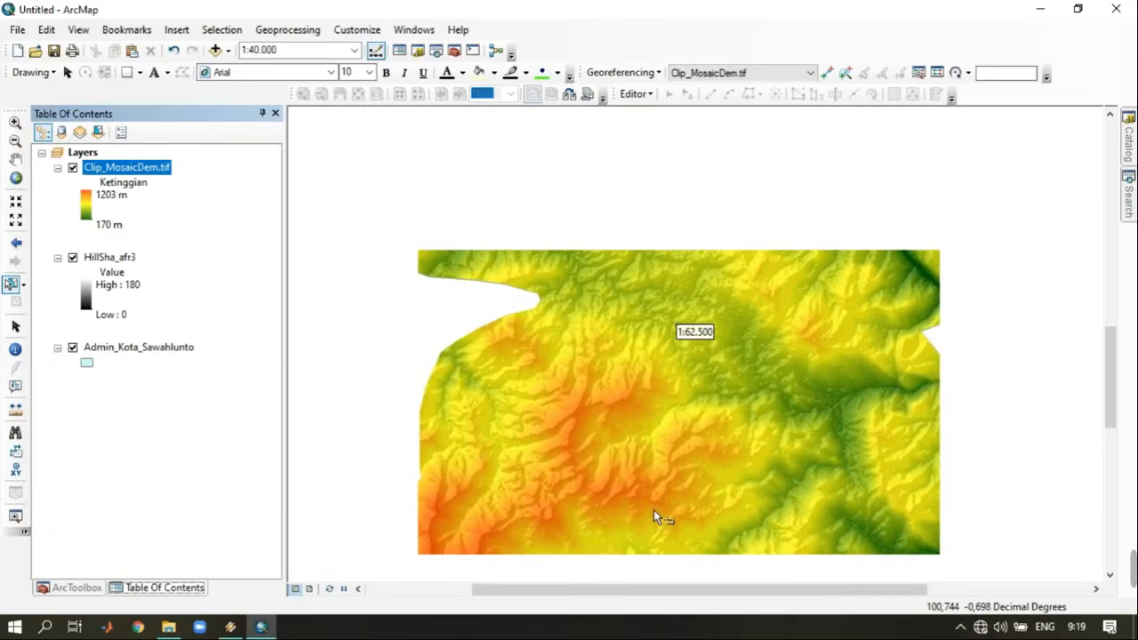
scroll(731, 437, "down", 1)
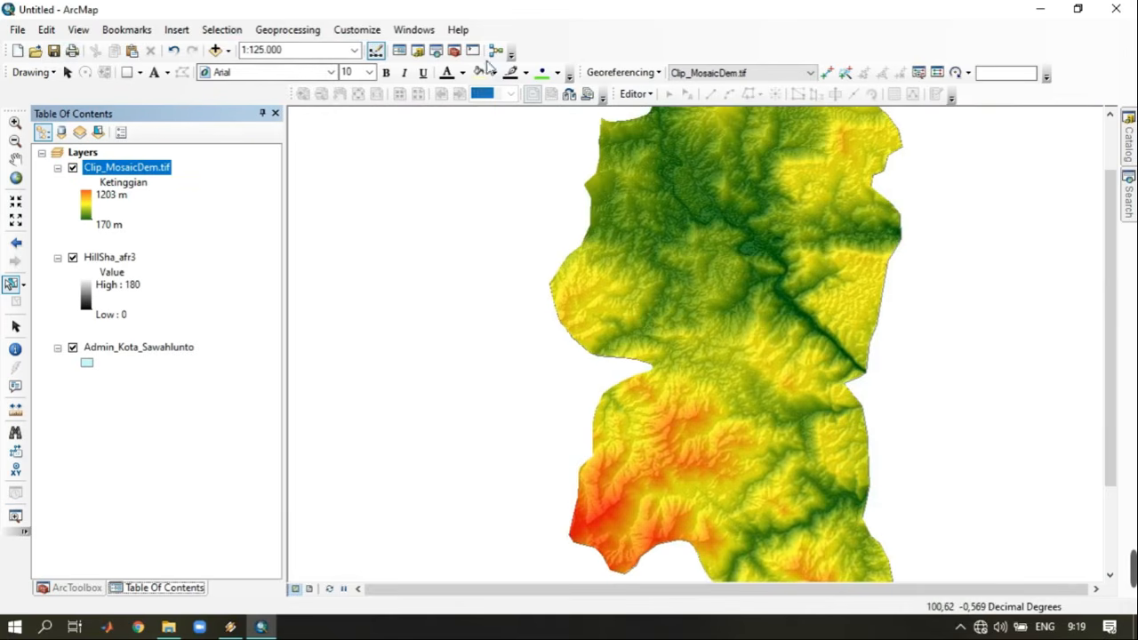
scroll(877, 347, "down", 1)
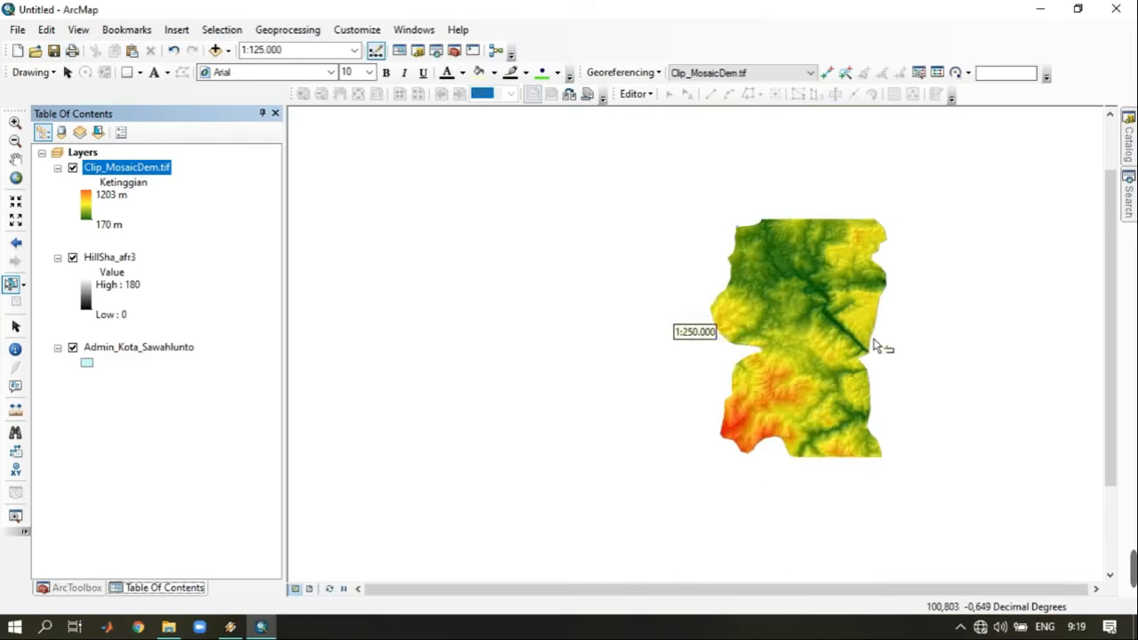
scroll(877, 347, "up", 1)
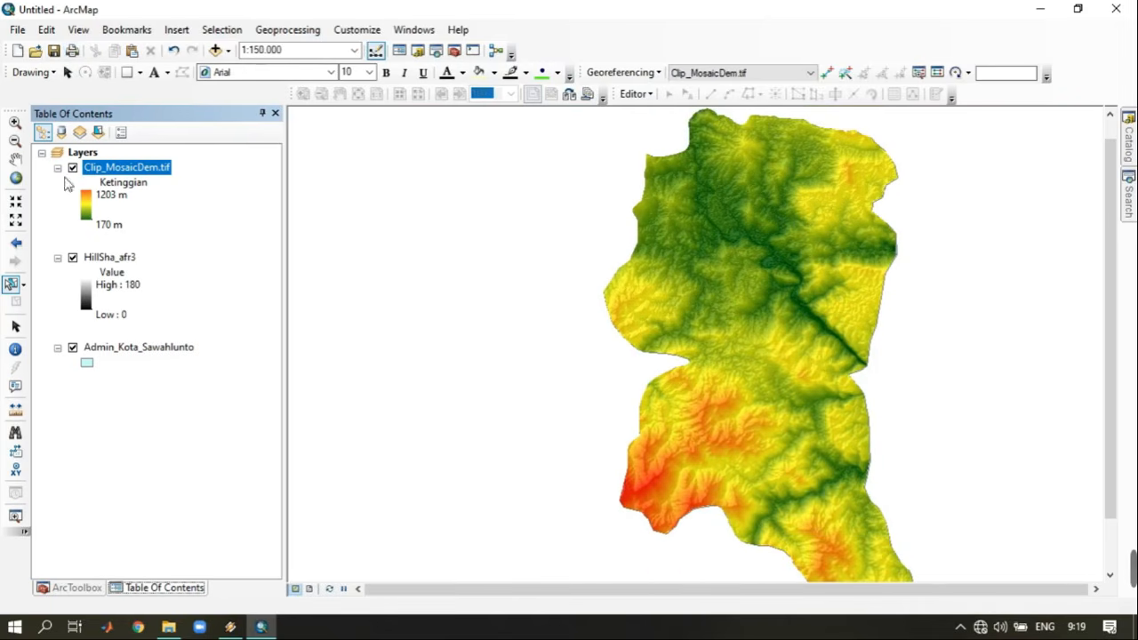
left_click(14, 179)
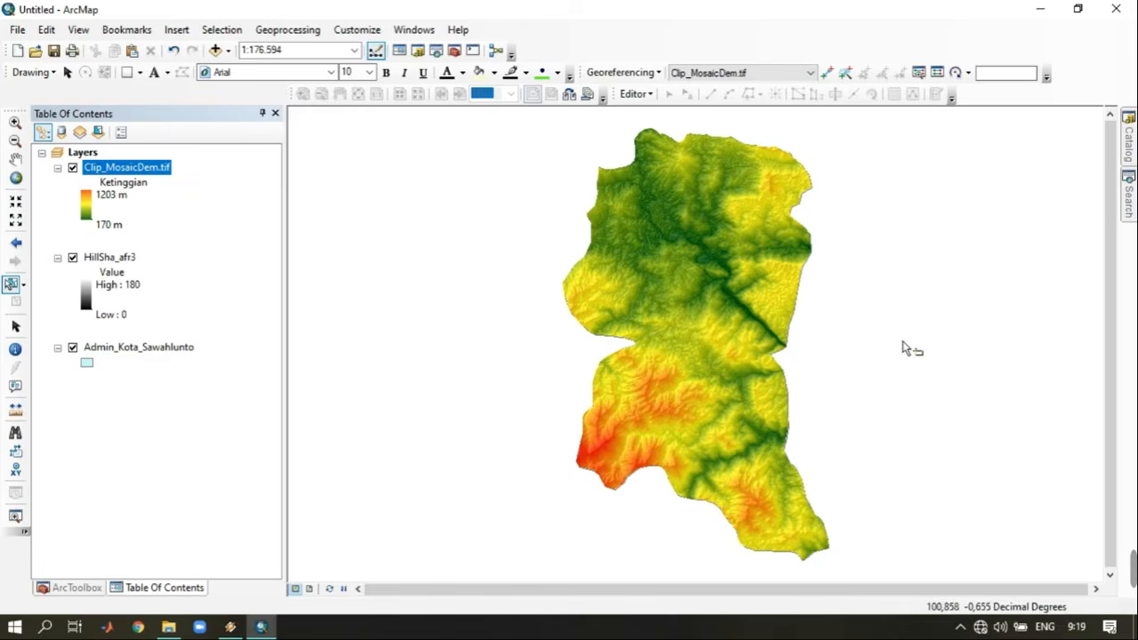
scroll(830, 389, "up", 3)
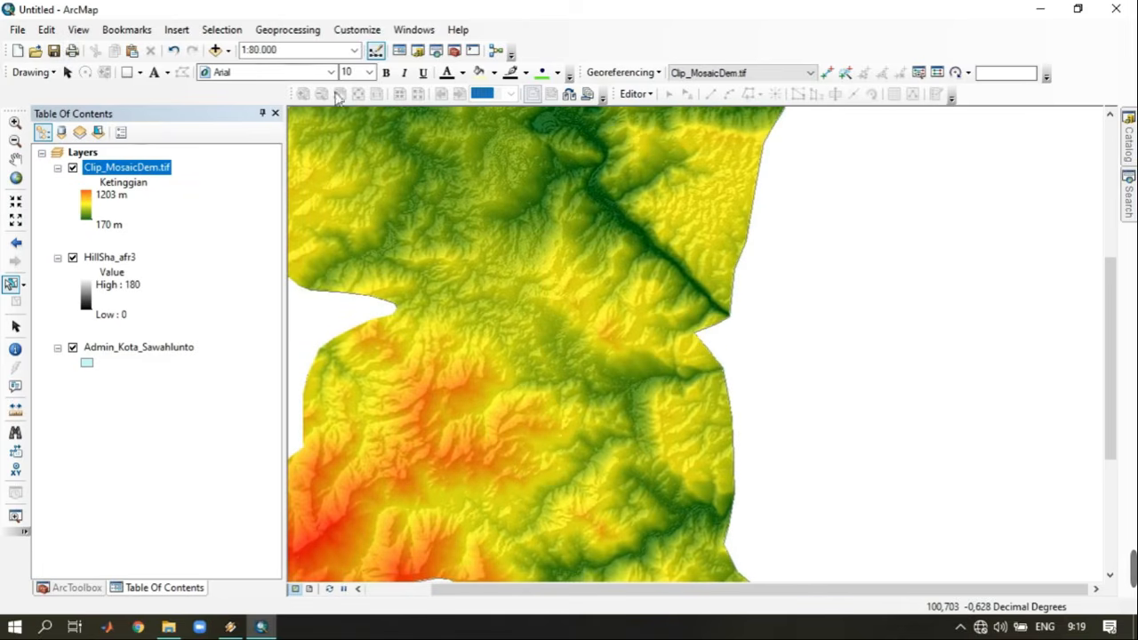
scroll(554, 300, "down", 2)
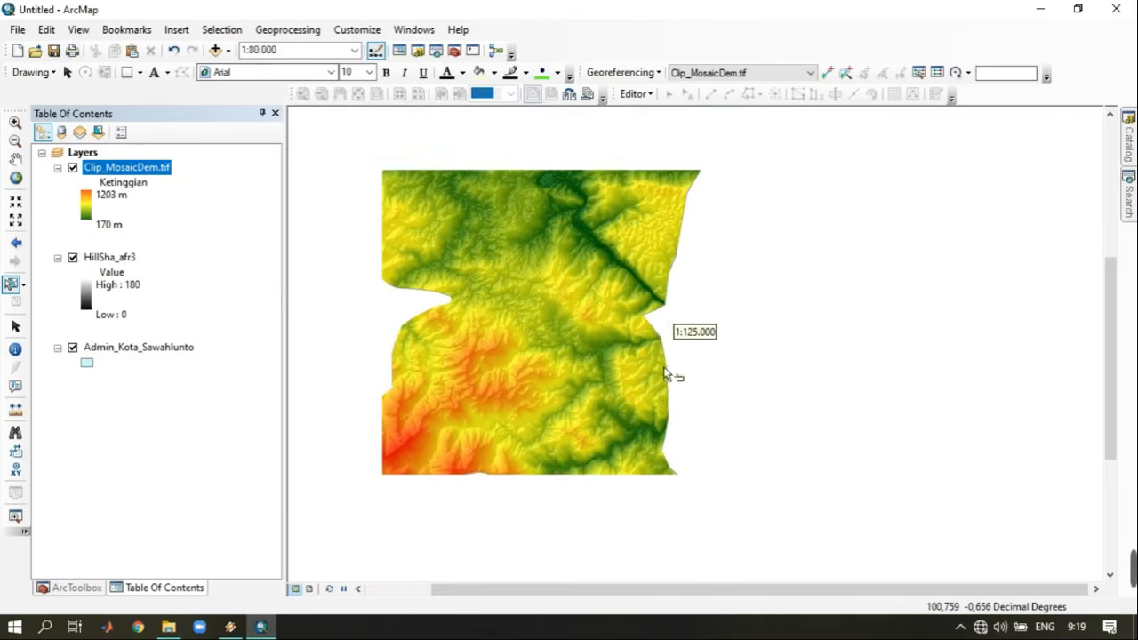
scroll(620, 313, "down", 1)
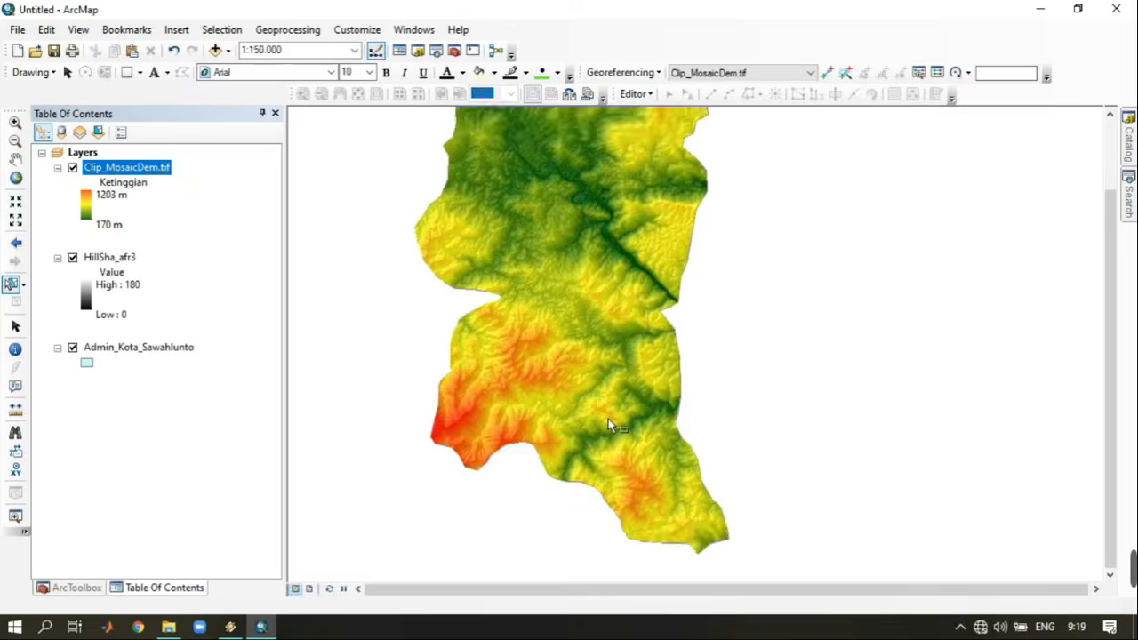
scroll(604, 355, "down", 1)
scroll(560, 424, "up", 3)
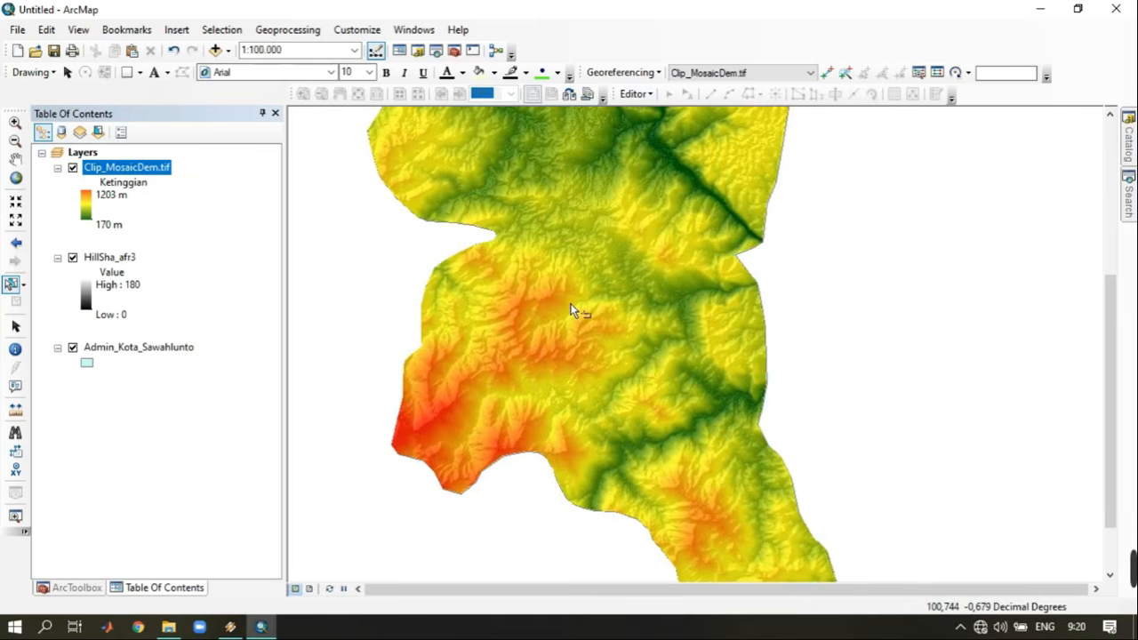
scroll(668, 356, "down", 2)
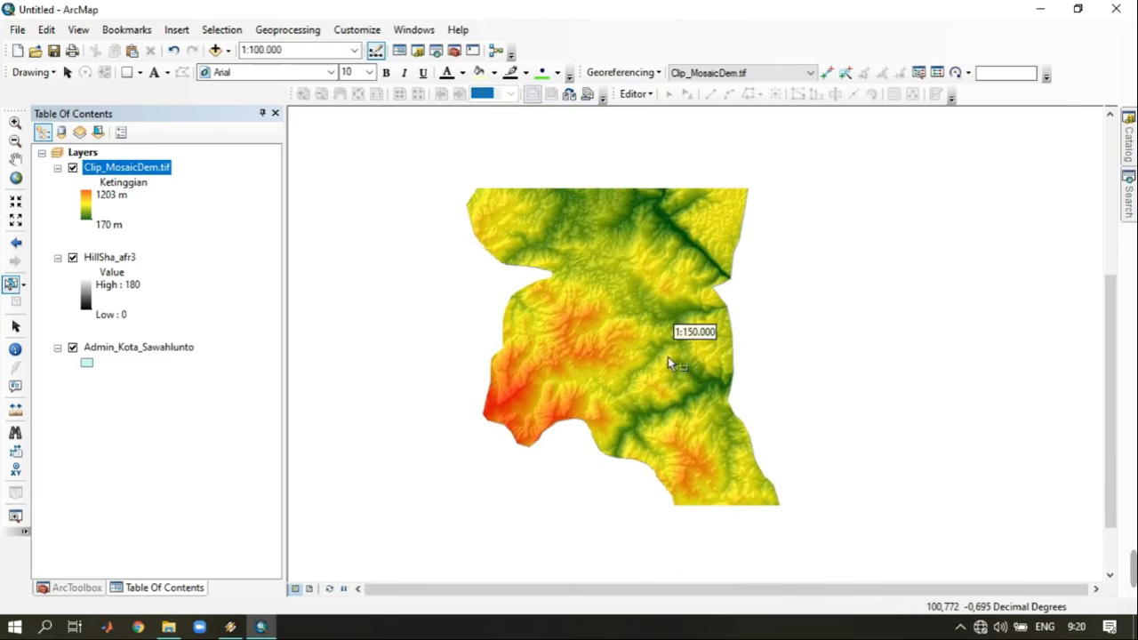
left_click(16, 159)
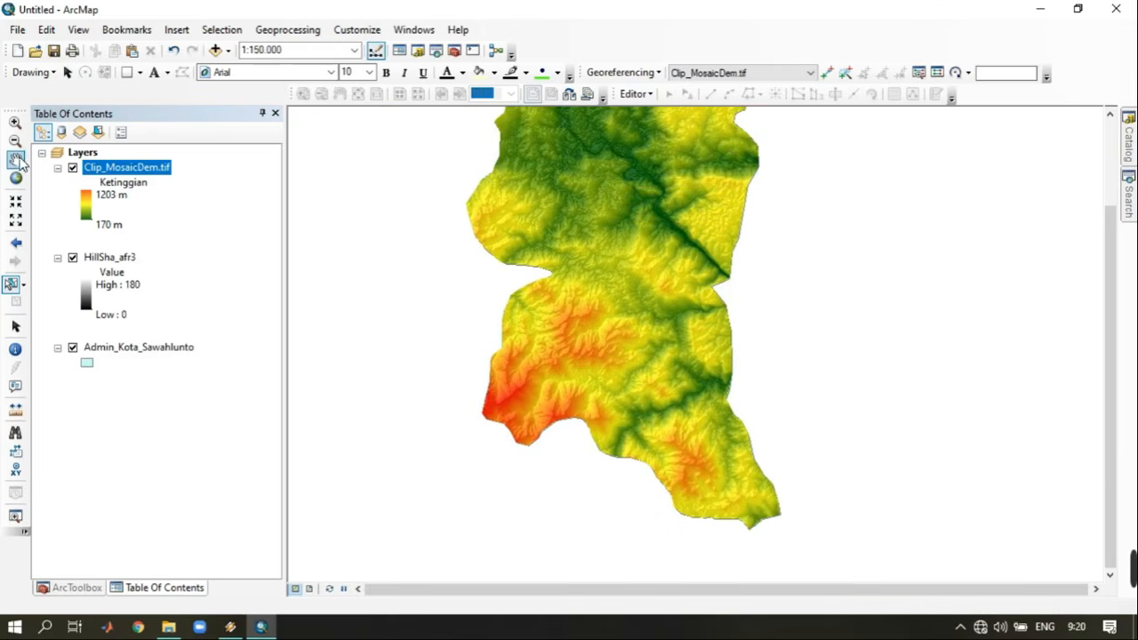
left_click_drag(666, 257, 677, 266)
scroll(685, 306, "down", 1)
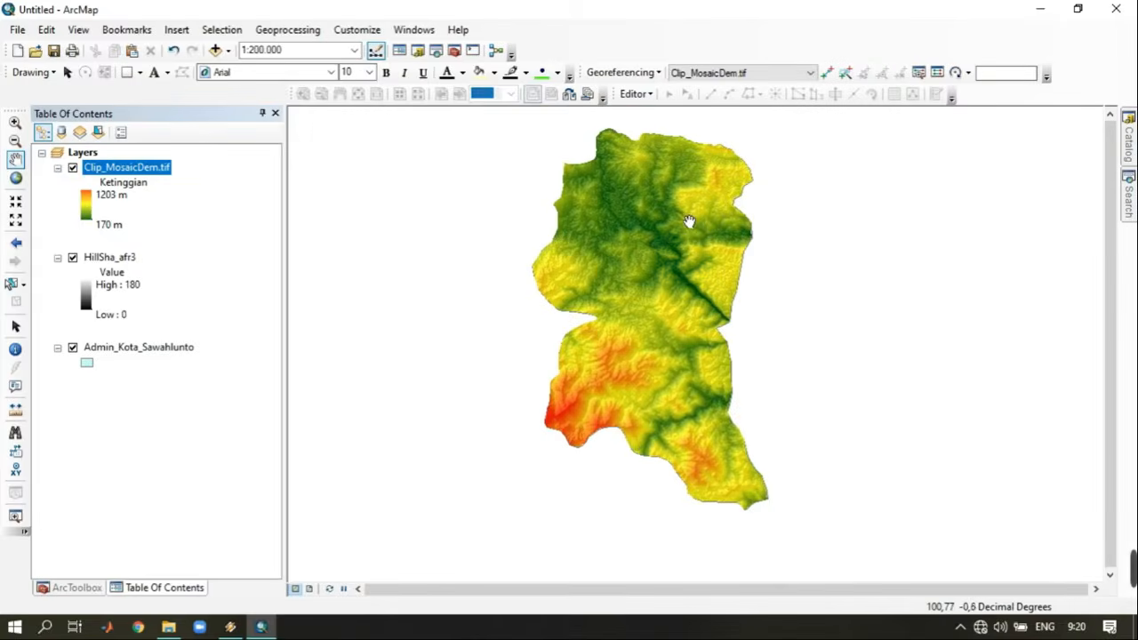
scroll(689, 222, "up", 1)
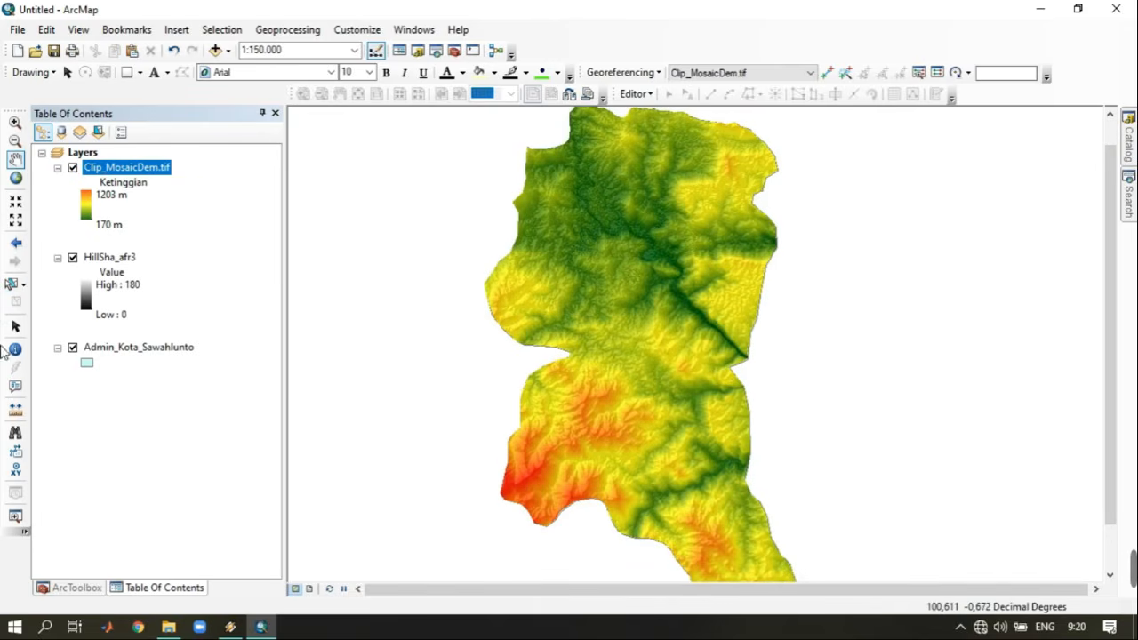
Start the 3D Analyst Reclassify tool with Clip_MosaicDem.tif as input raster and check its elevation range and break values in the classification settings.
left_click(78, 589)
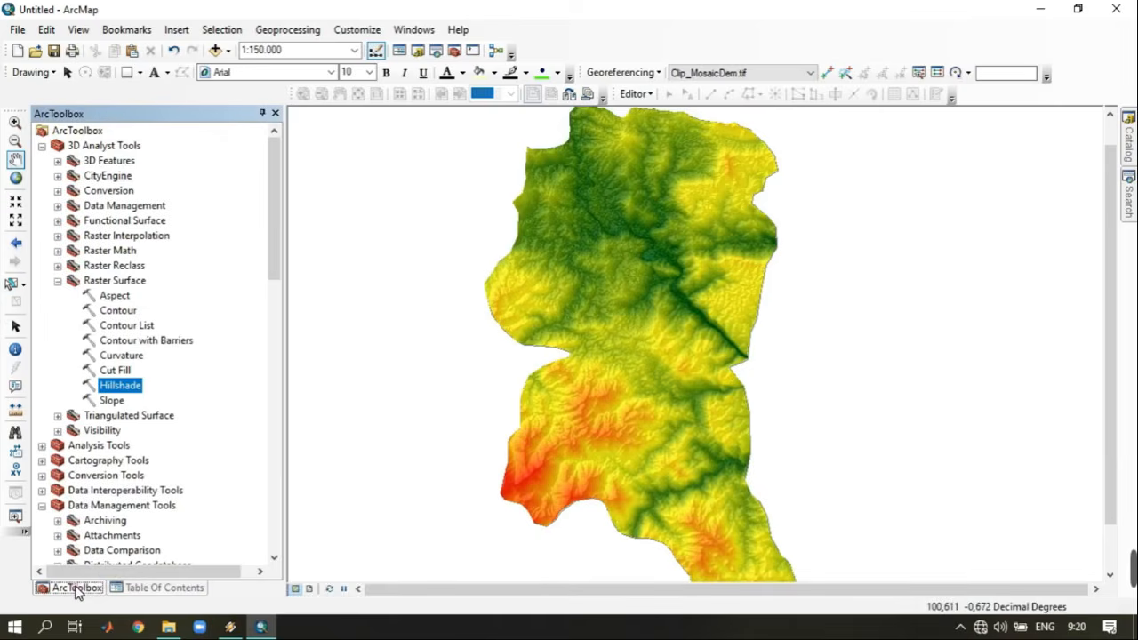
left_click(58, 265)
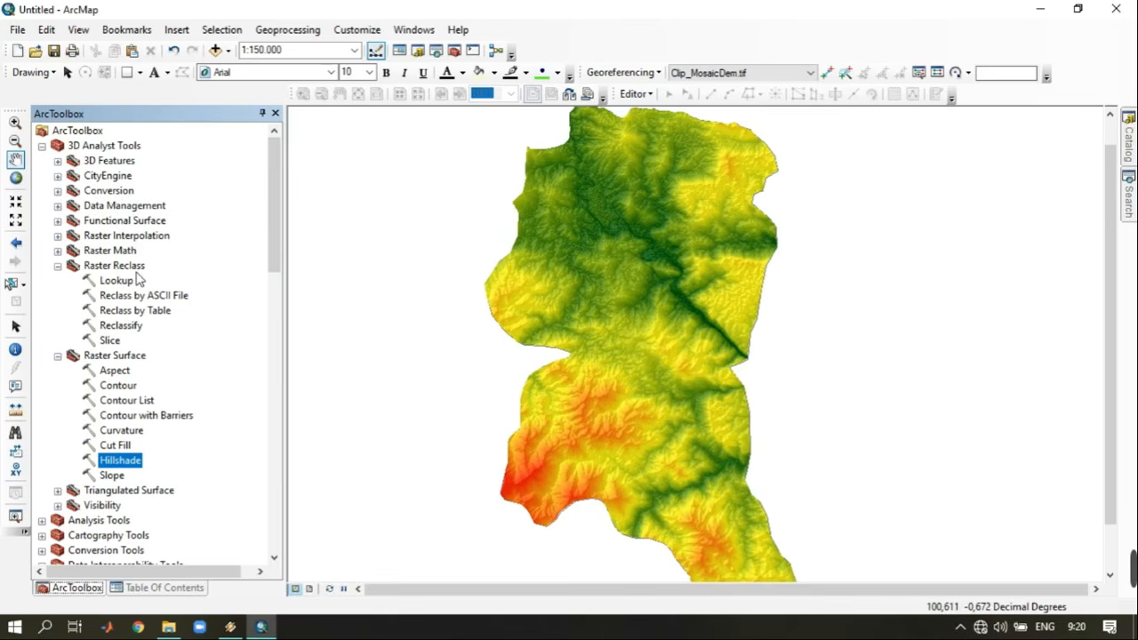
double_click(131, 326)
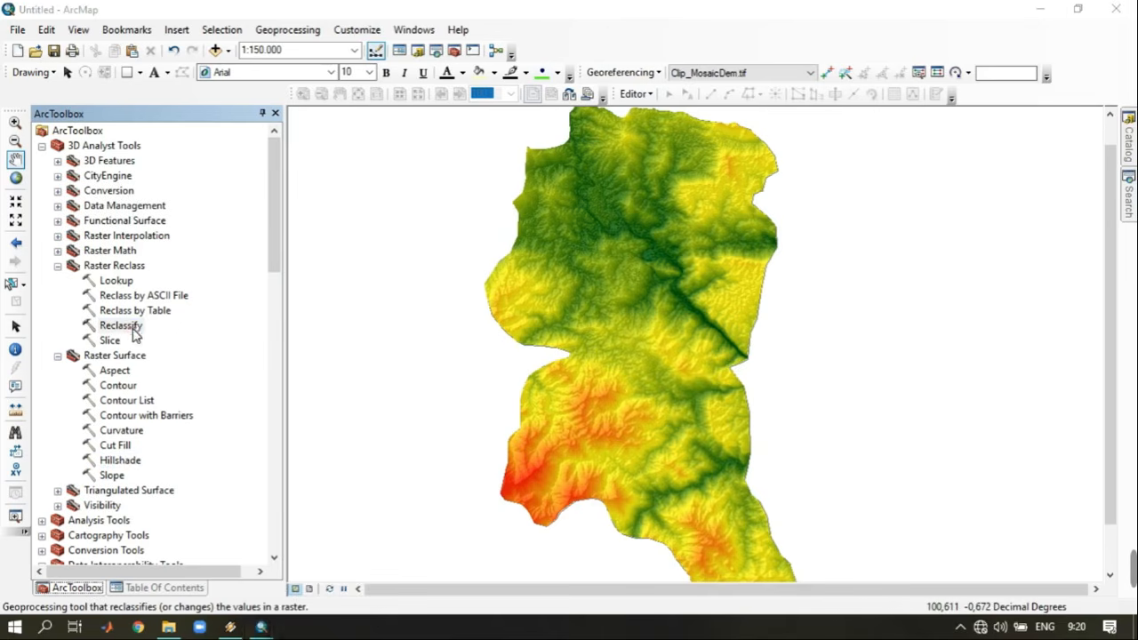
left_click(1020, 99)
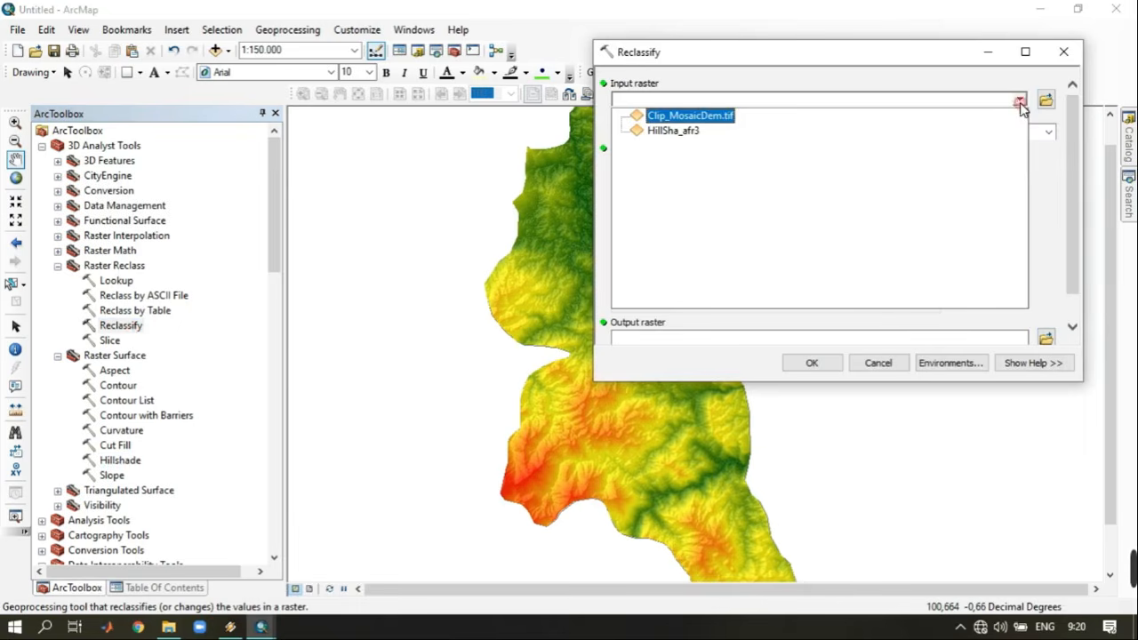
left_click(719, 117)
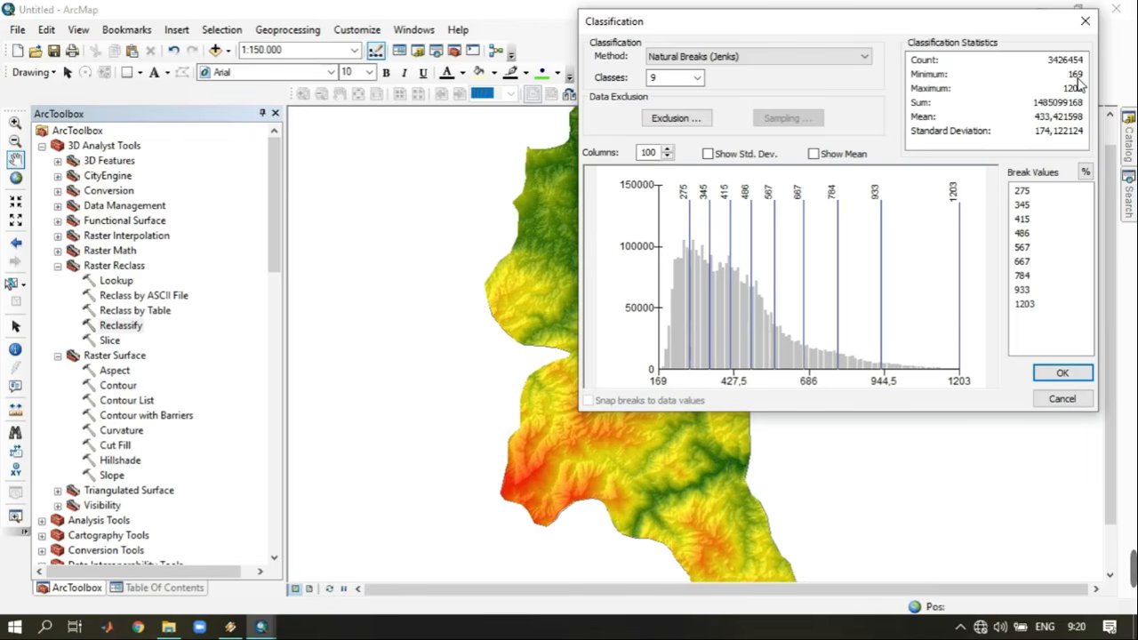
left_click(1032, 194)
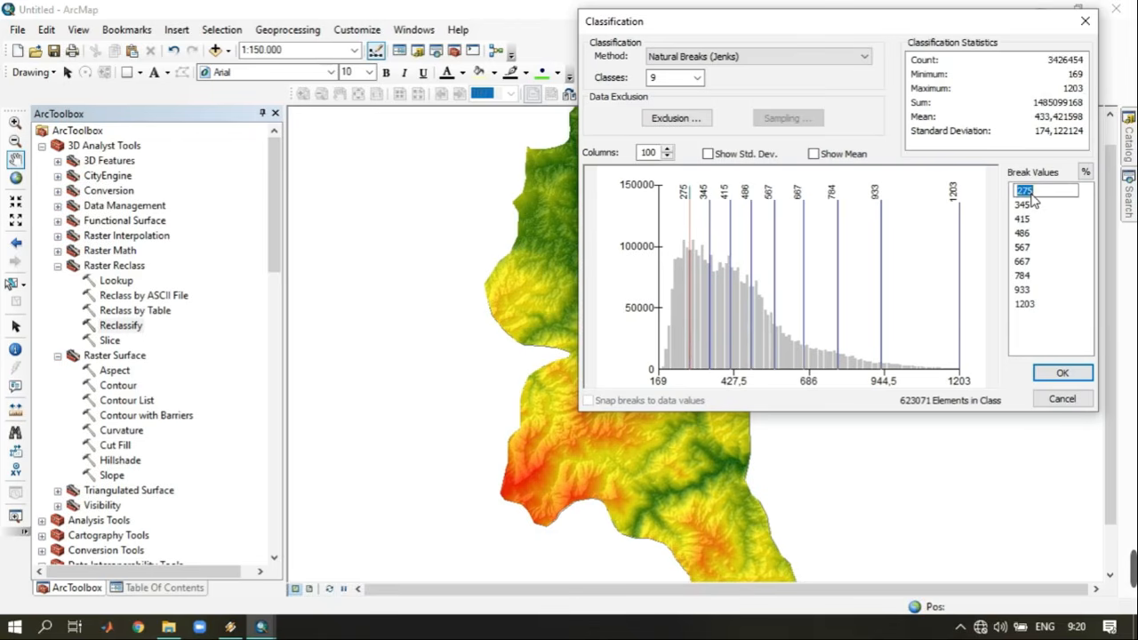
left_click(1059, 78)
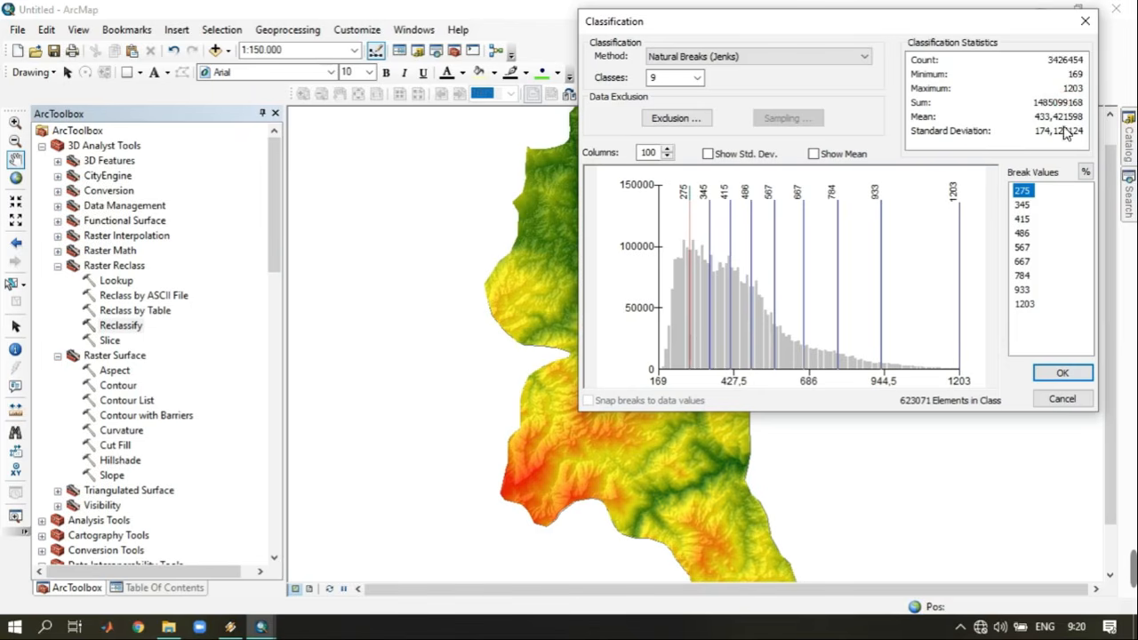
left_click(1064, 92)
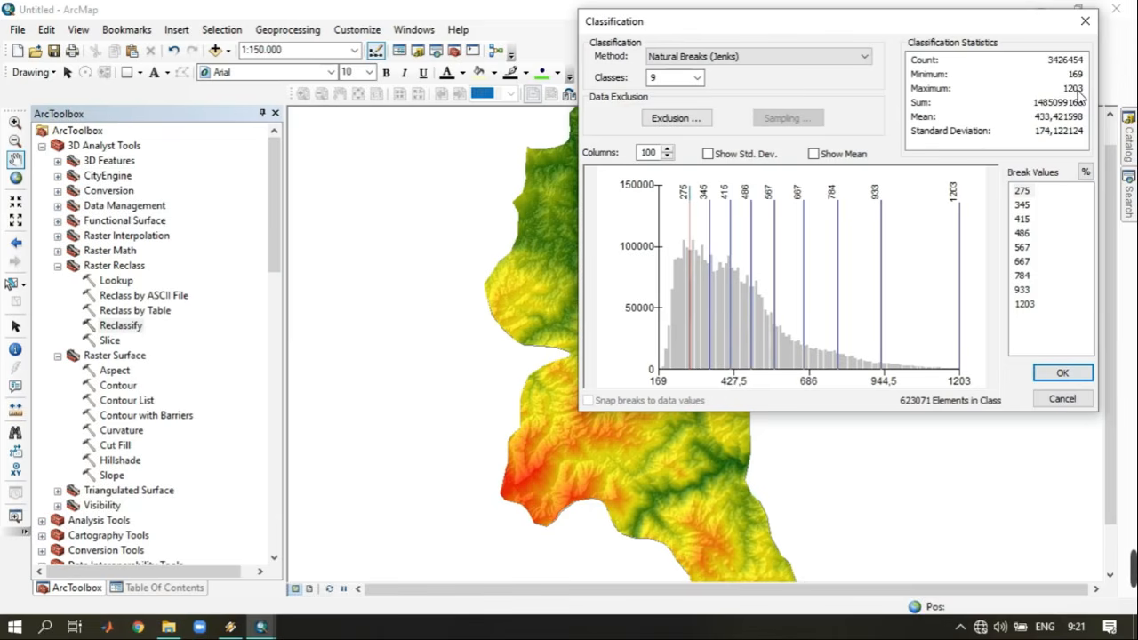
Set the reclassification method to Equal Interval with 12 classes.
left_click(866, 56)
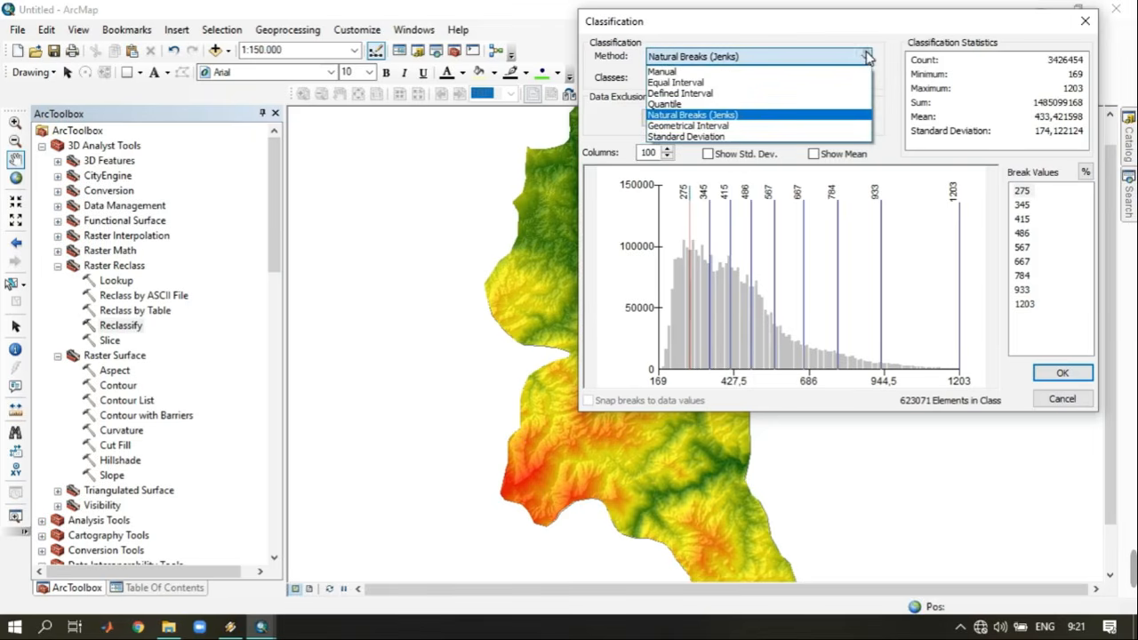
left_click(783, 81)
left_click(693, 80)
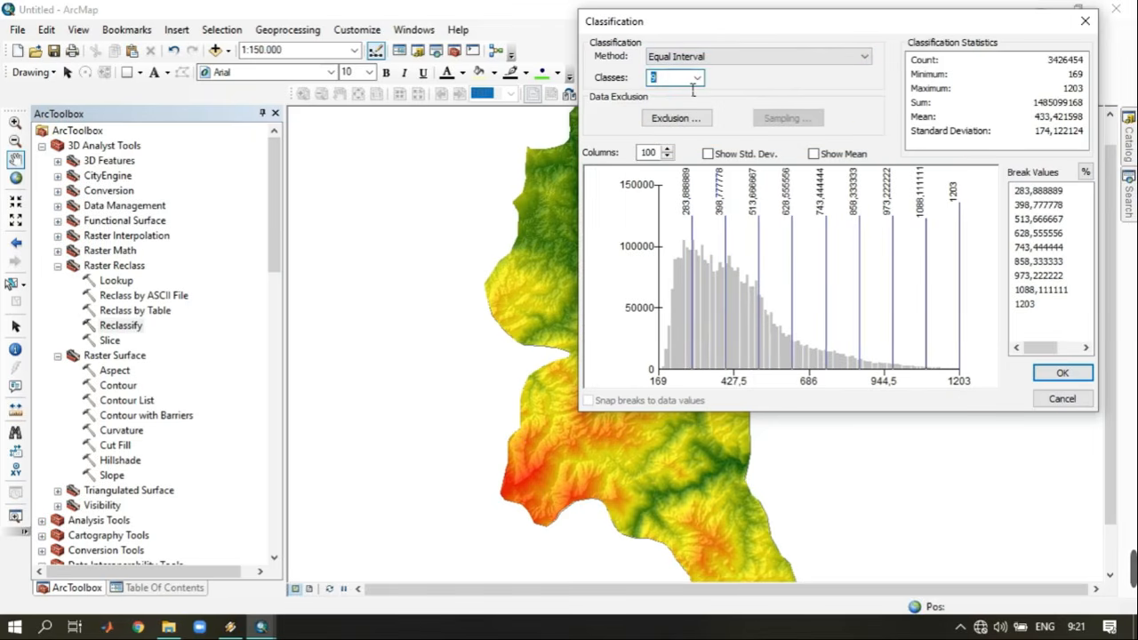
type("12")
key("Return")
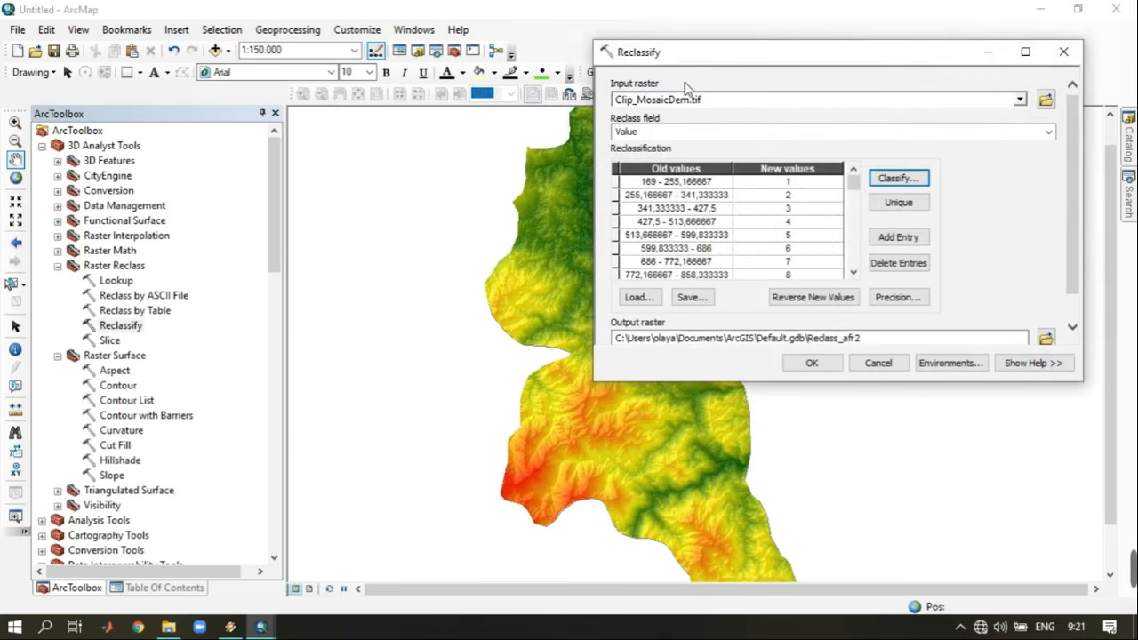
Reopen the classification settings and set the first four break values to 200, 300, 400 and 500.
left_click(897, 178)
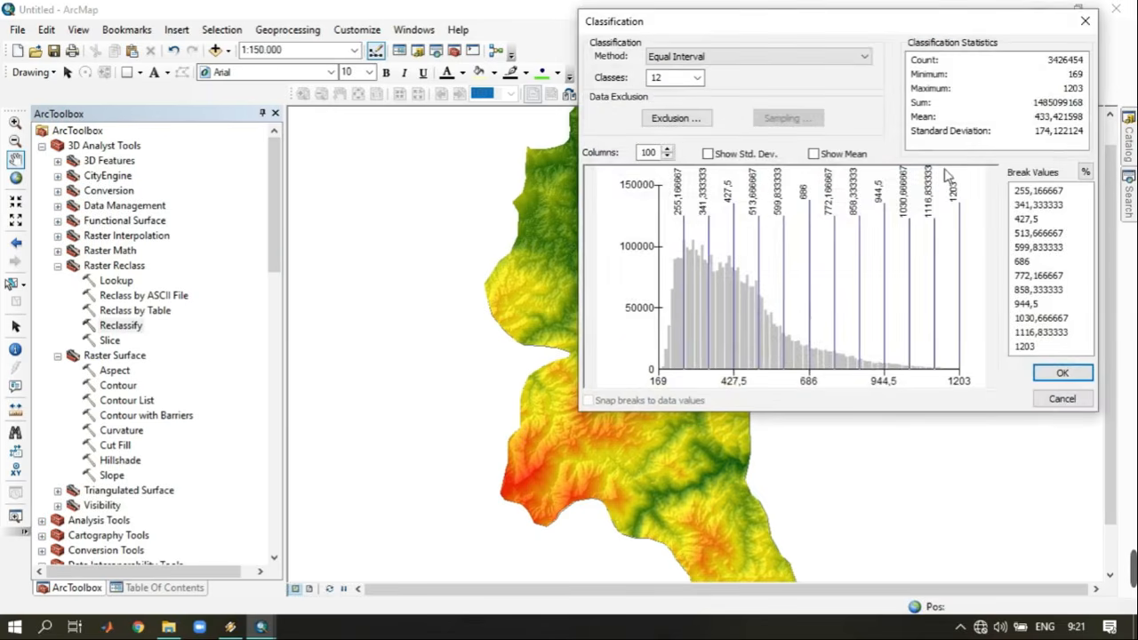
left_click(1062, 192)
type("2")
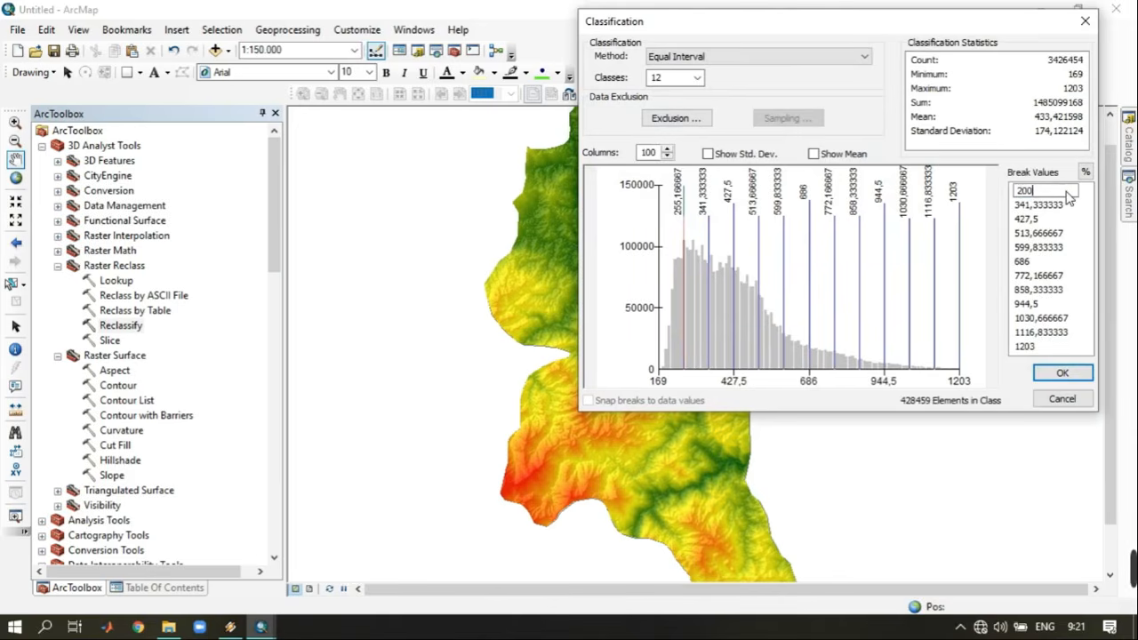
type("00")
key("Return")
type("300")
key("Return")
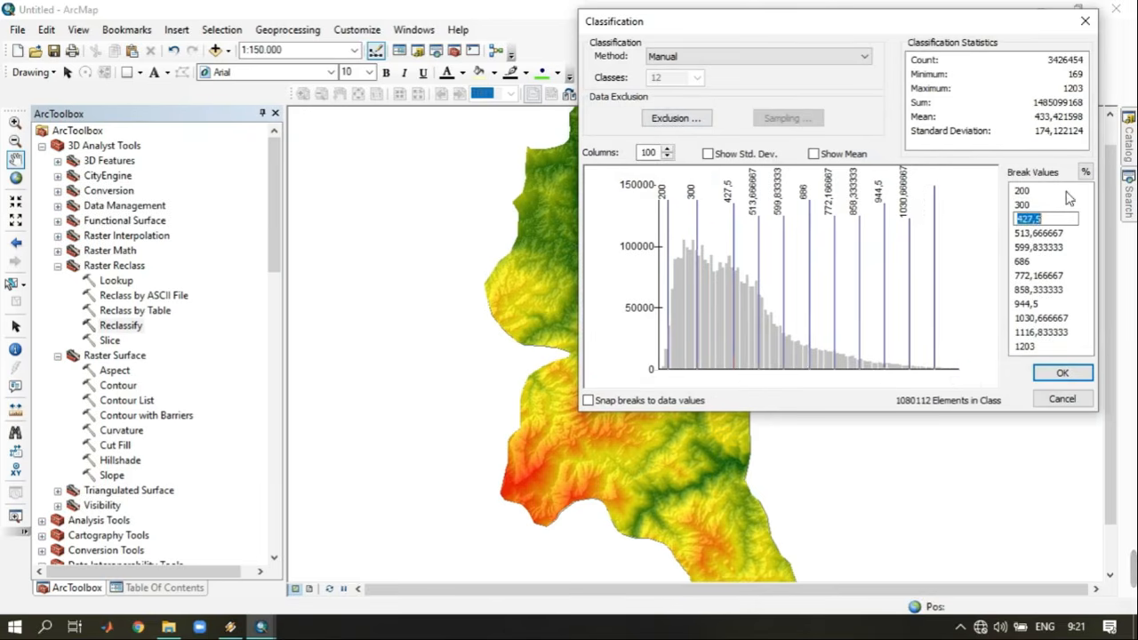
type("400")
key("Return")
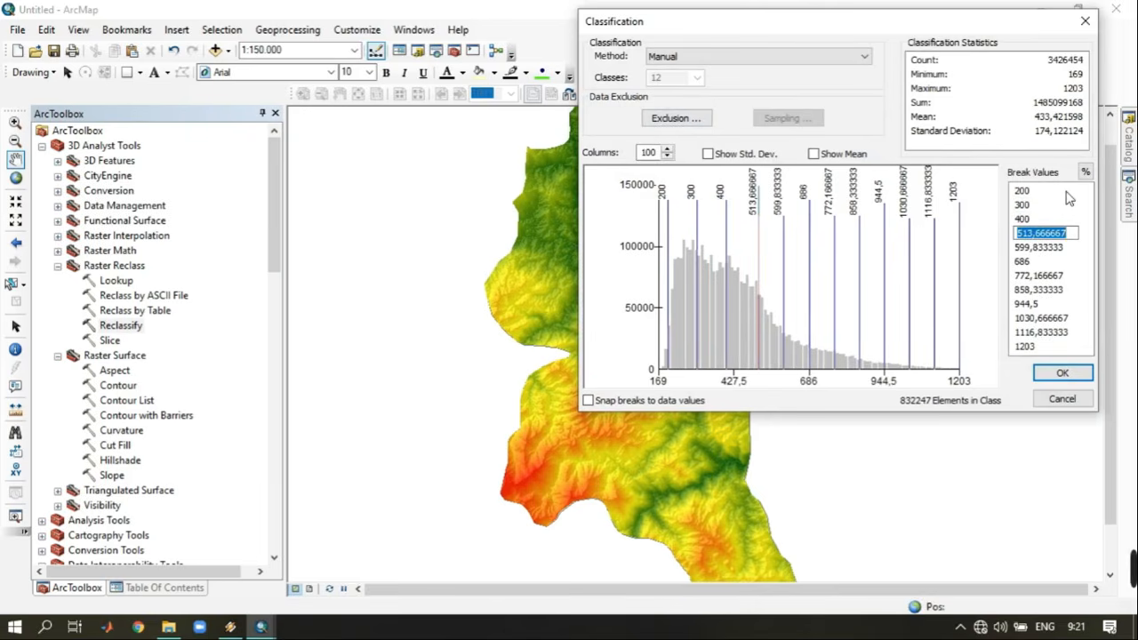
type("500")
key("Return")
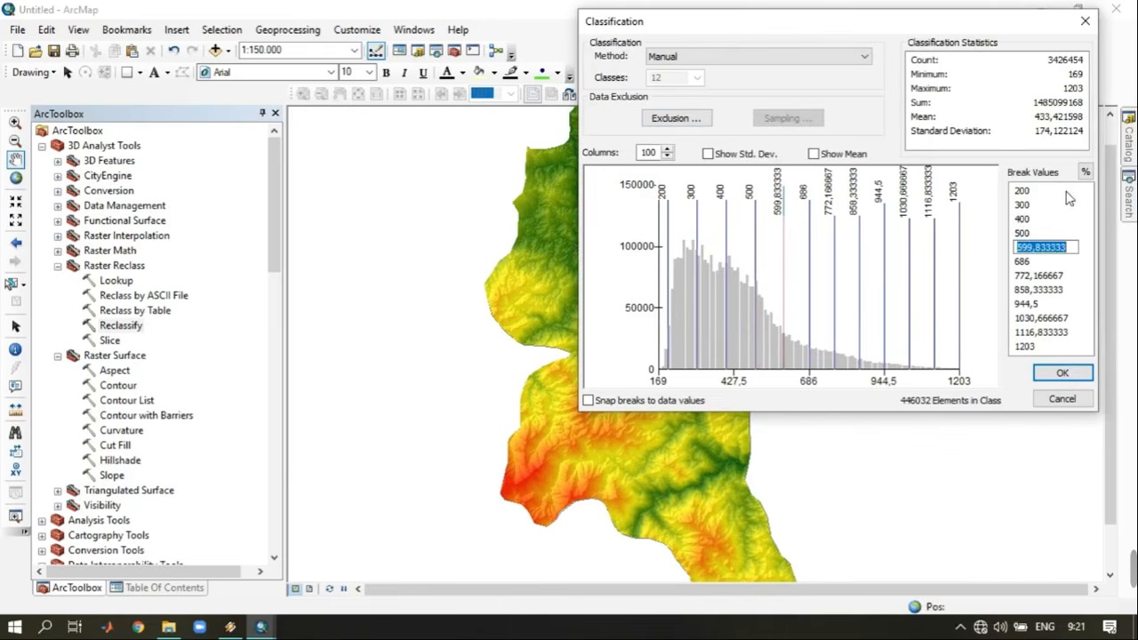
Continue the list of break values with 600, 700, 900 and 1000.
type("600")
key("Return")
type("700")
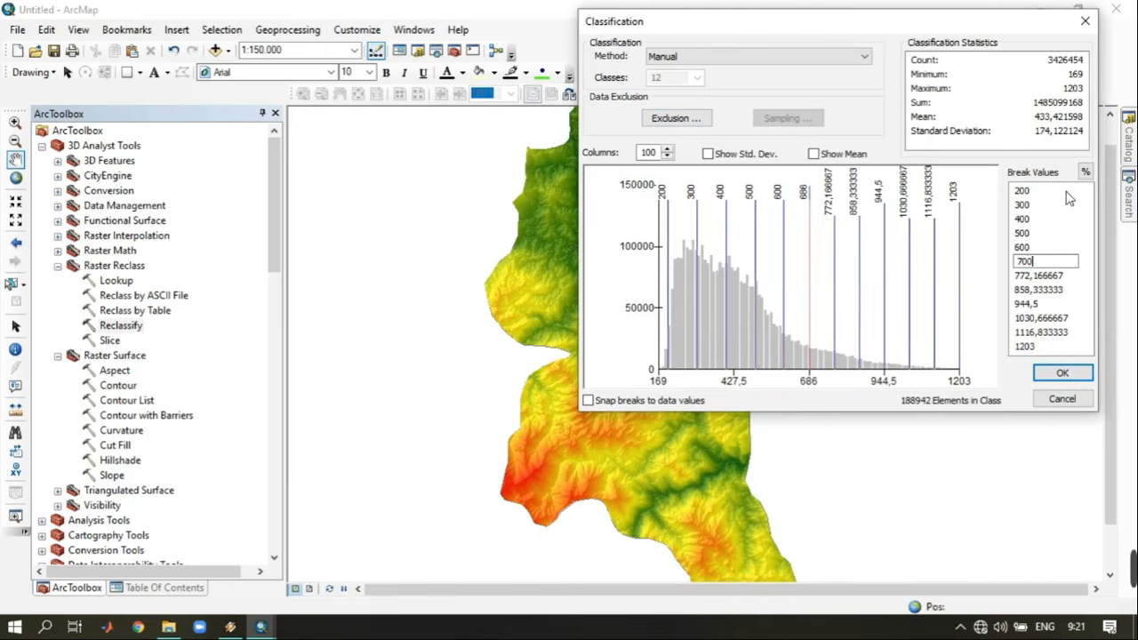
key("Return")
type("900")
key("Return")
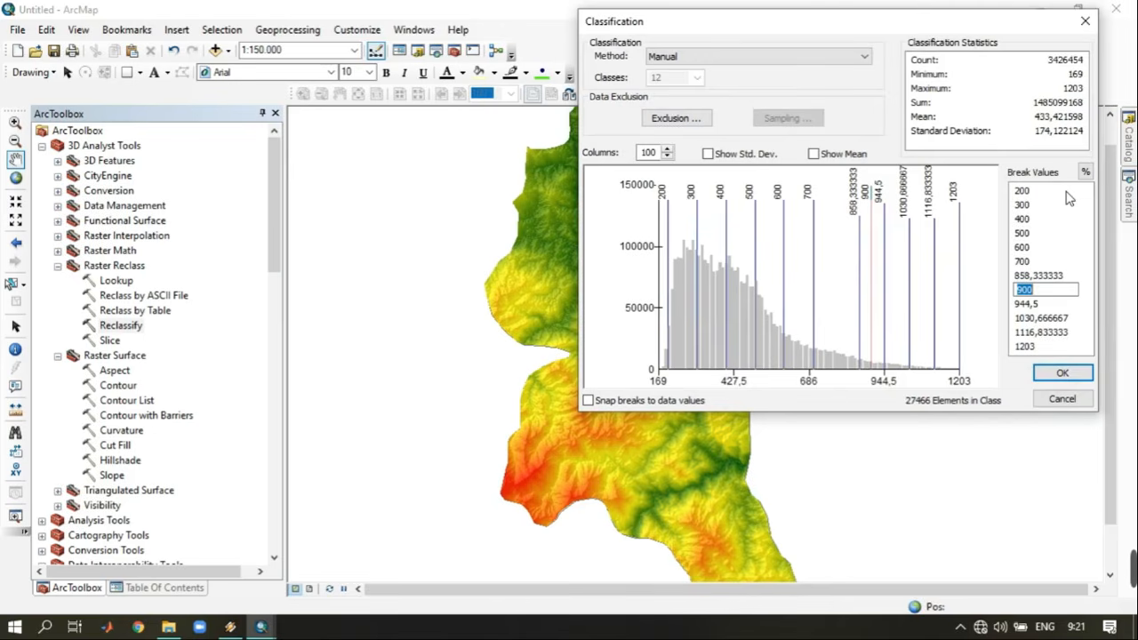
key("Up")
type("1000")
key("Return")
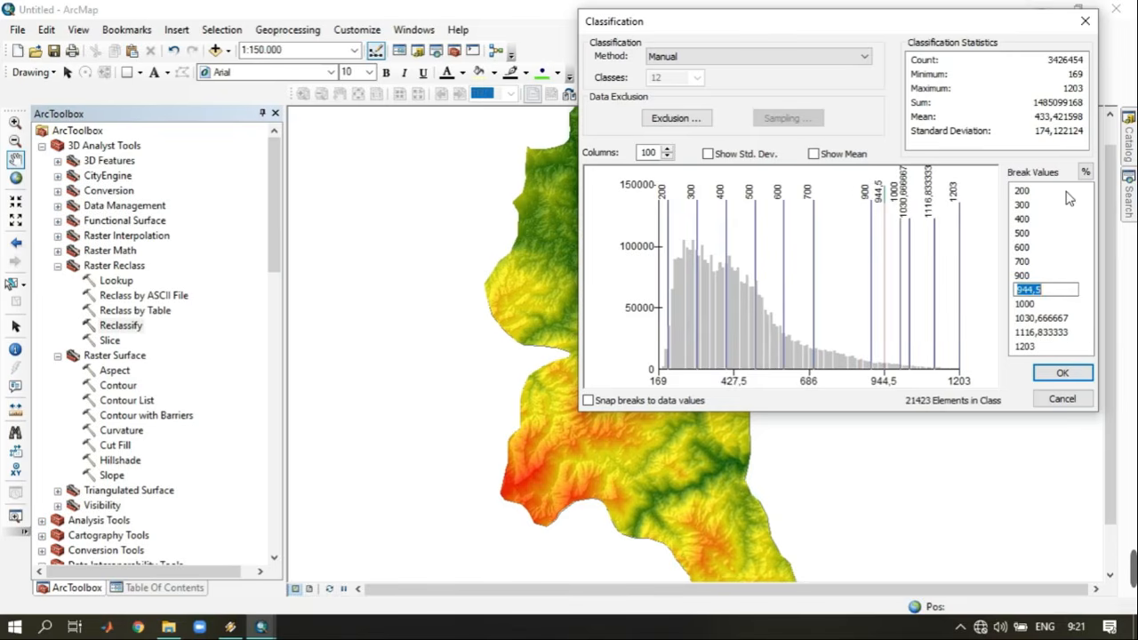
Replace the remaining fractional break values with 1100, 1200 and 1300.
type("1100")
key("Return")
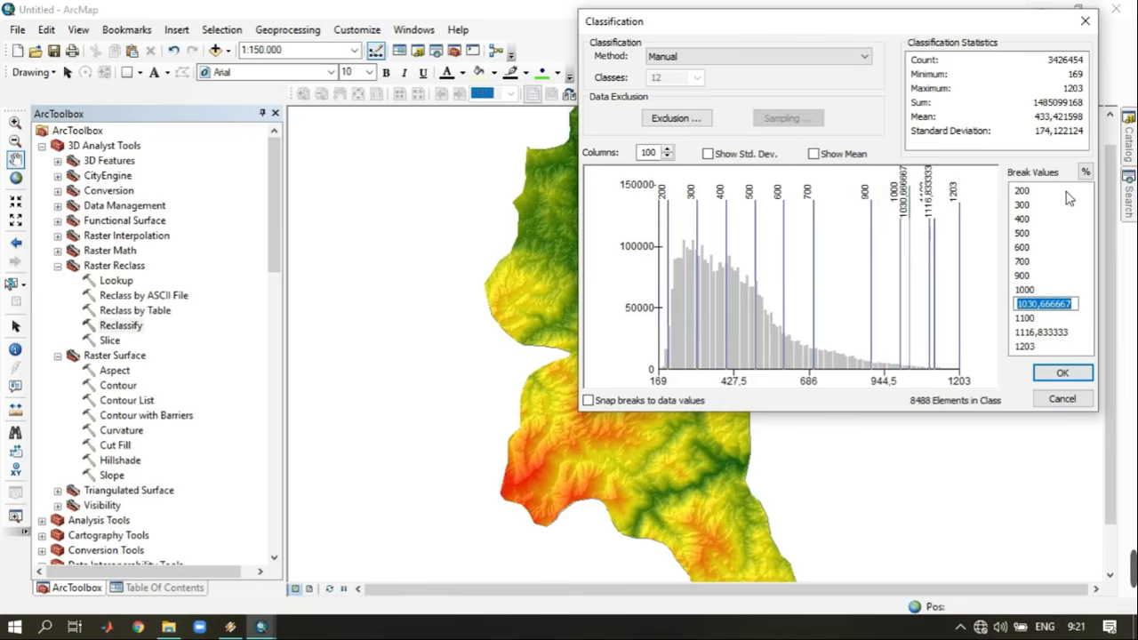
type("1200")
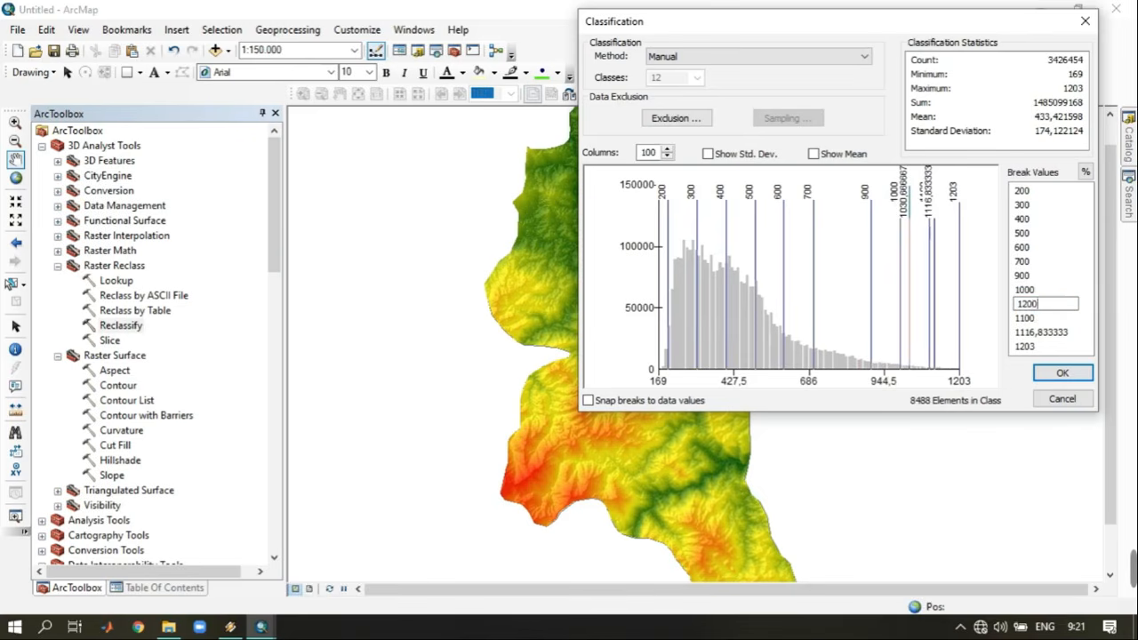
key("Return")
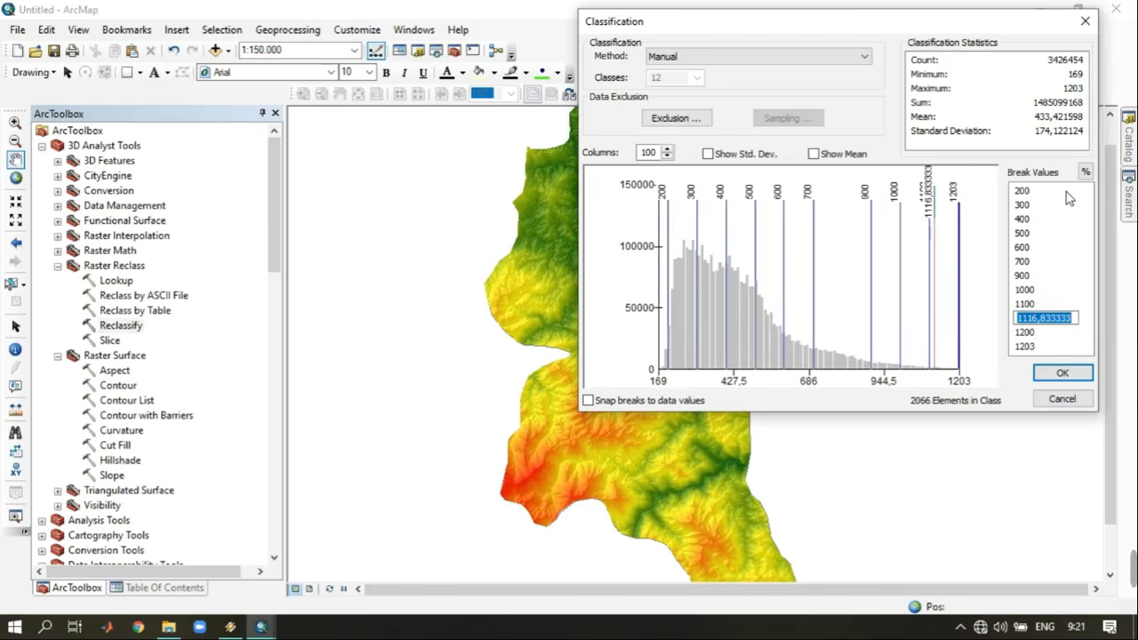
type("1")
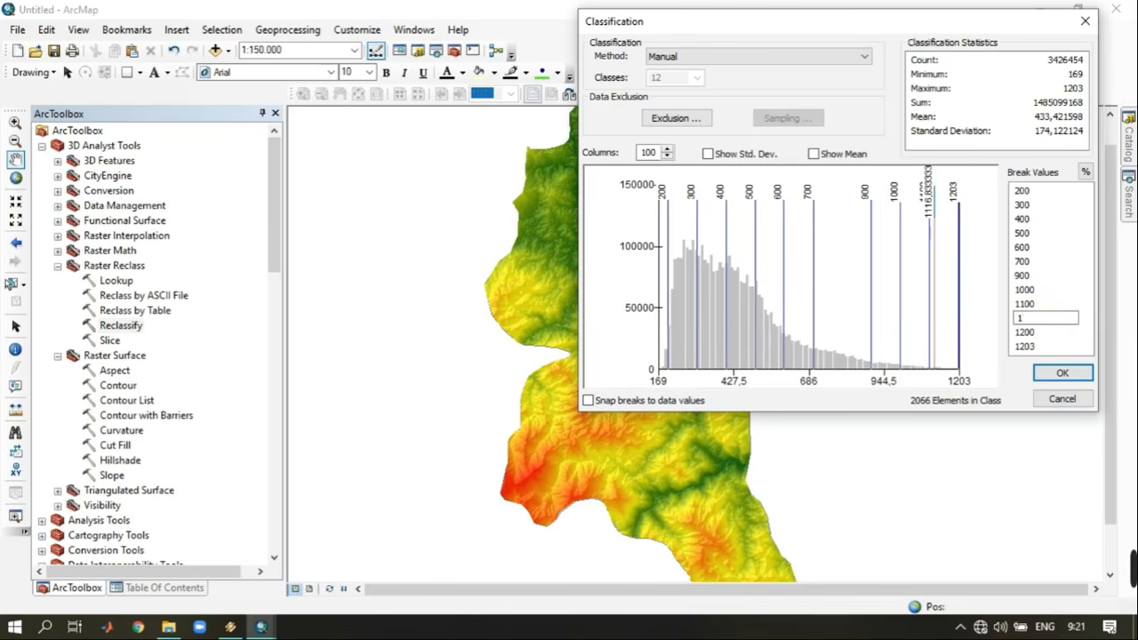
type("300")
key("Return")
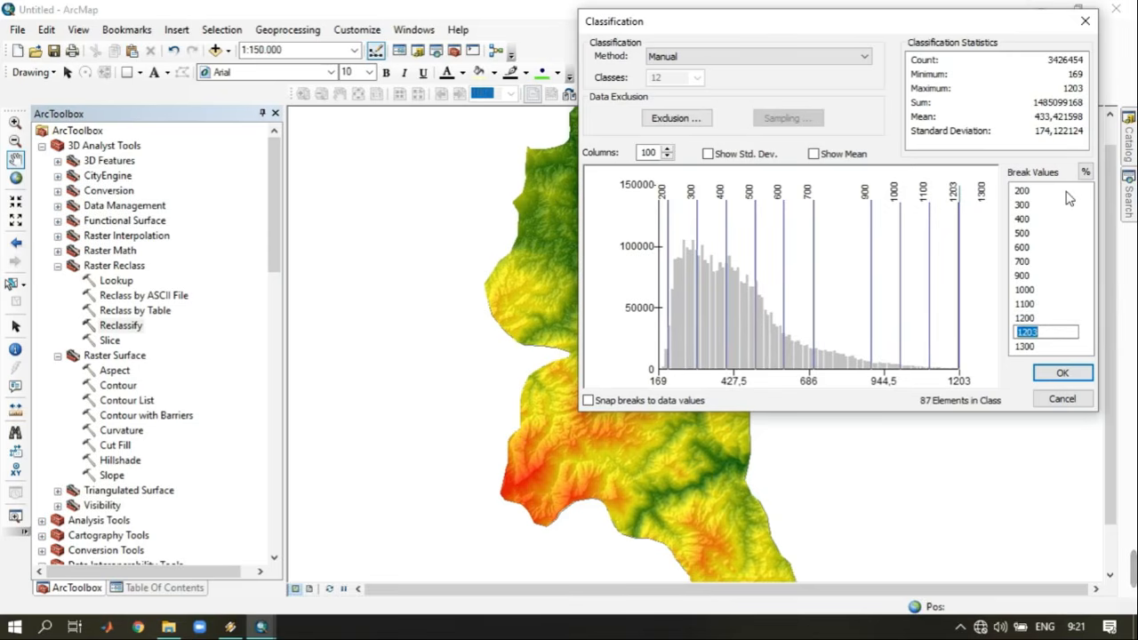
Examine the edited break values one by one for their order and surplus classes.
key("Up")
key("Up")
key("Up")
key("Up")
key("Up")
key("Up")
key("Up")
key("Up")
key("Up")
key("Up")
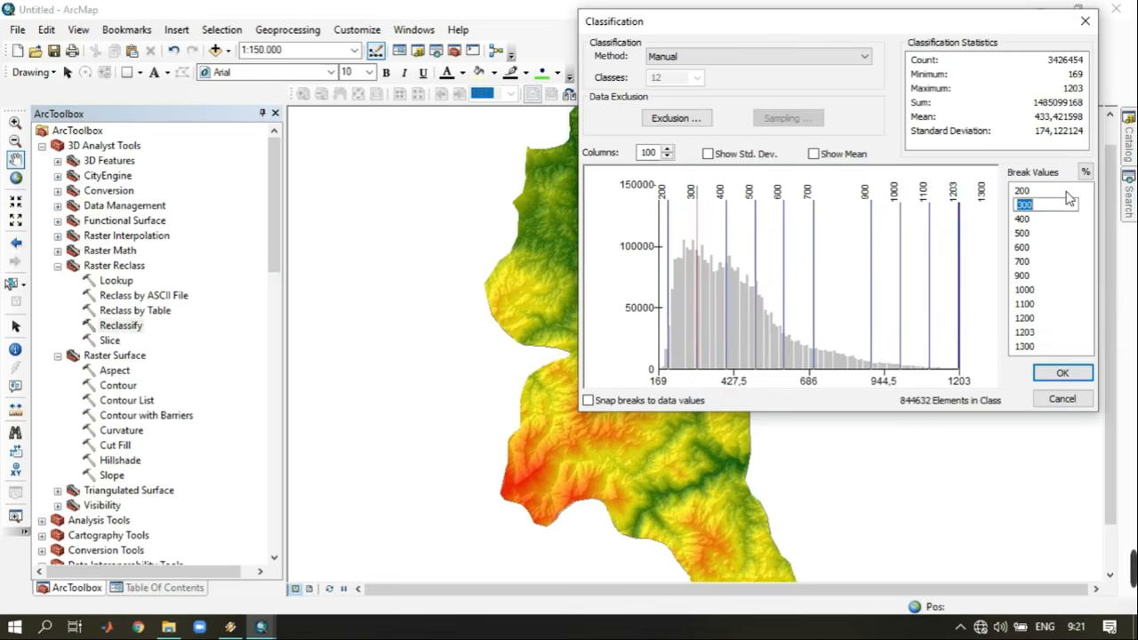
key("Down")
key("Down")
key("Down")
key("Down")
key("Down")
key("Down")
key("Down")
key("Down")
key("Down")
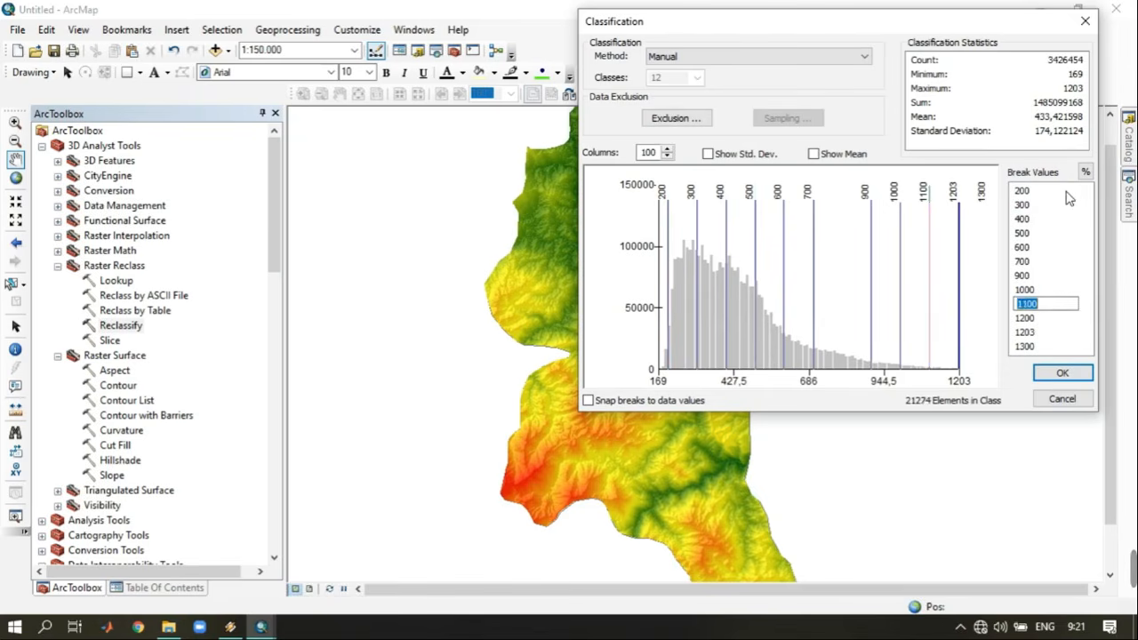
key("Up")
key("Down")
key("Down")
key("Down")
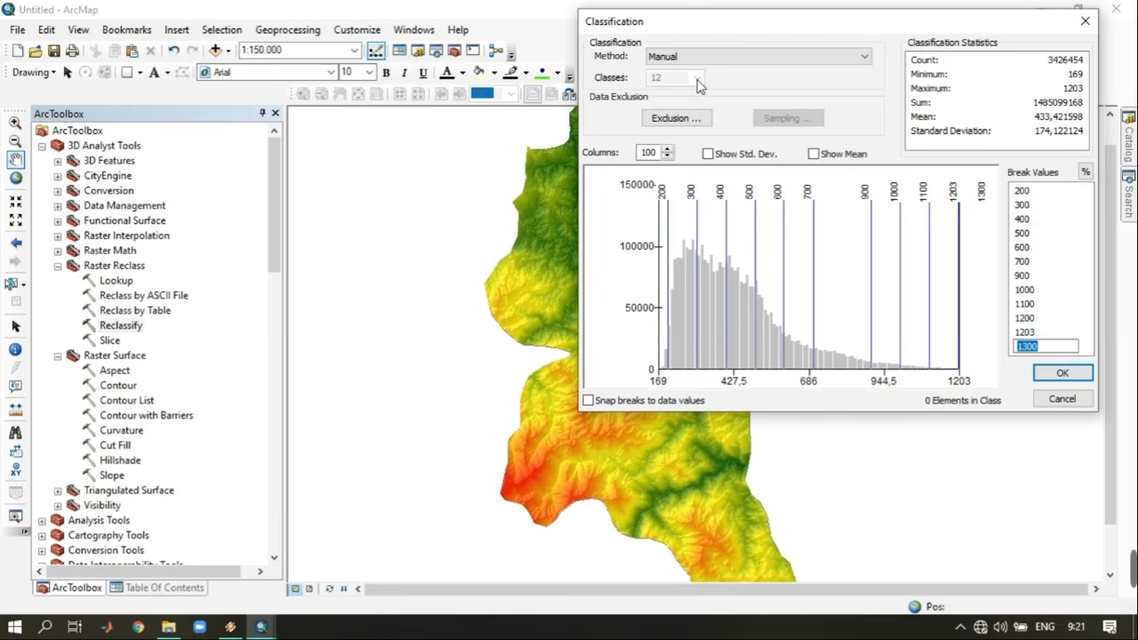
Reset the classification method to Equal Interval and reduce the number of classes to 11.
left_click(1041, 333)
left_click(814, 59)
left_click(776, 74)
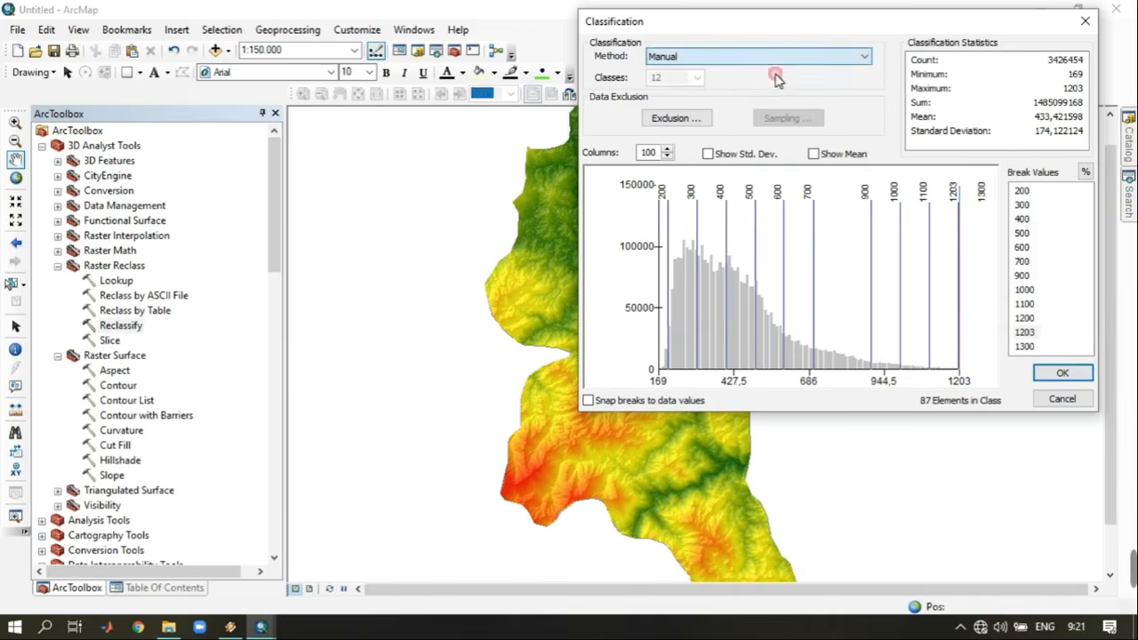
left_click(755, 56)
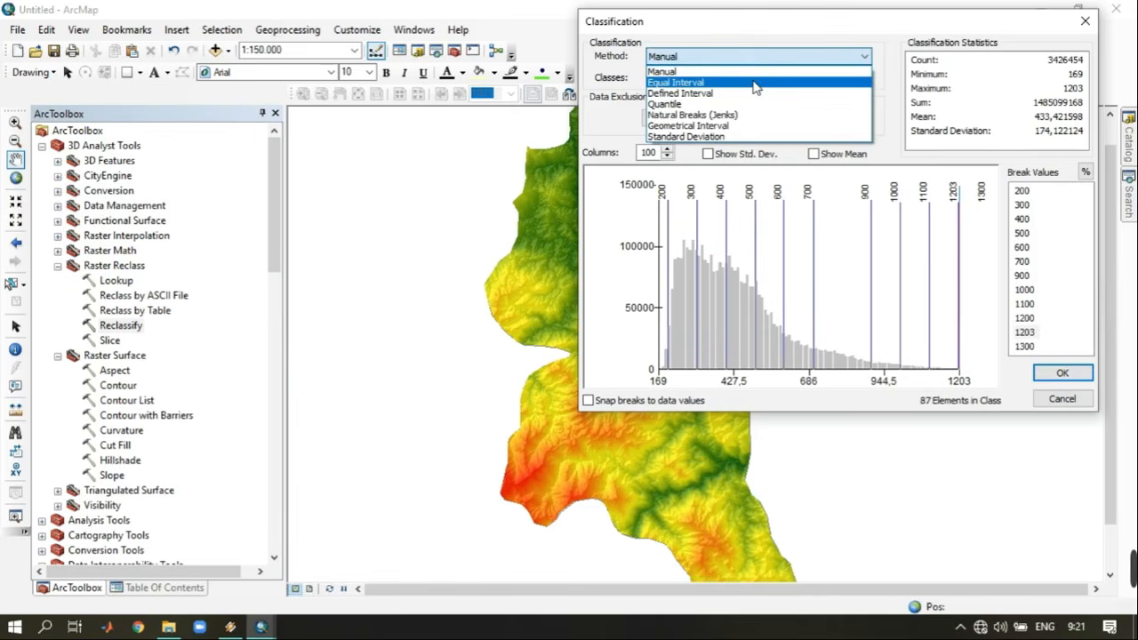
left_click(755, 82)
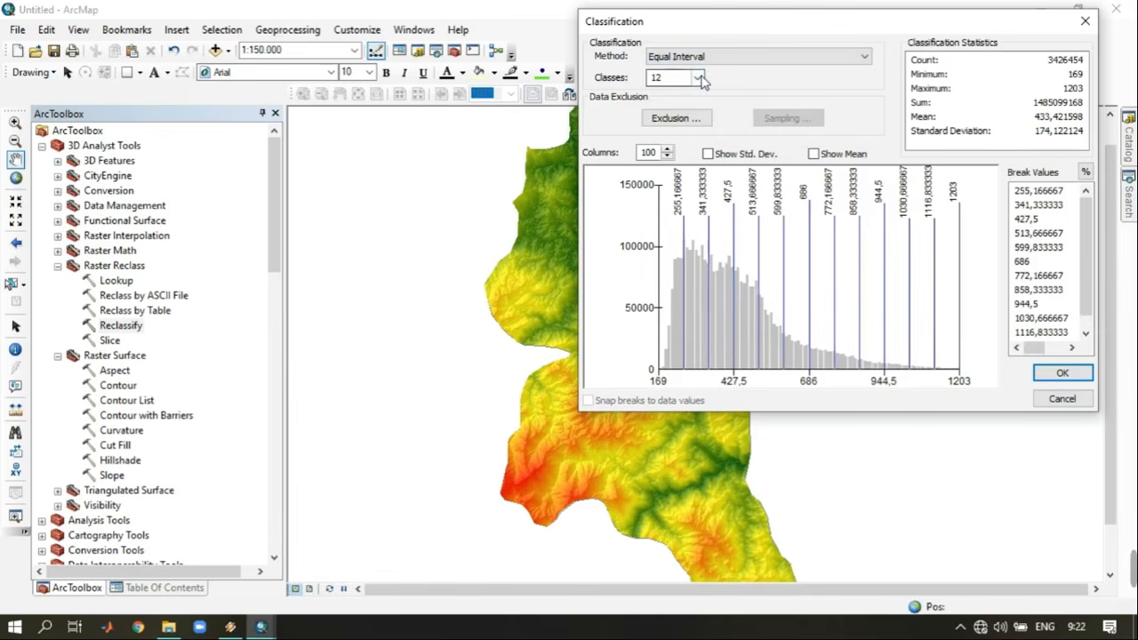
left_click(673, 77)
left_click(663, 180)
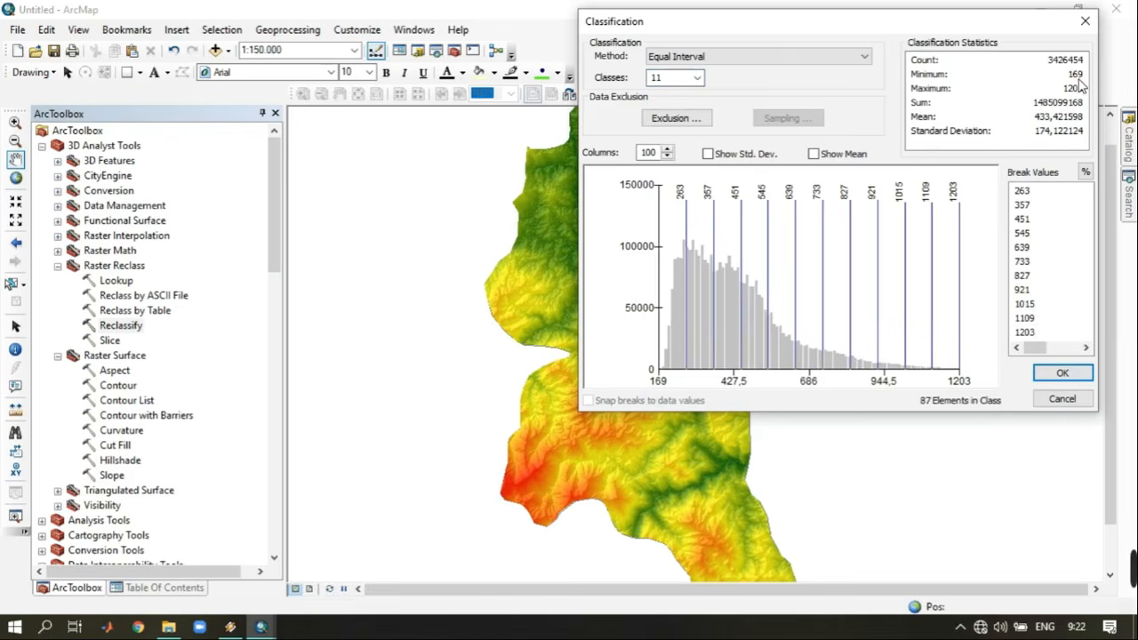
Set the first four break values of the classification to 200, 300, 400 and 500.
left_click(1026, 193)
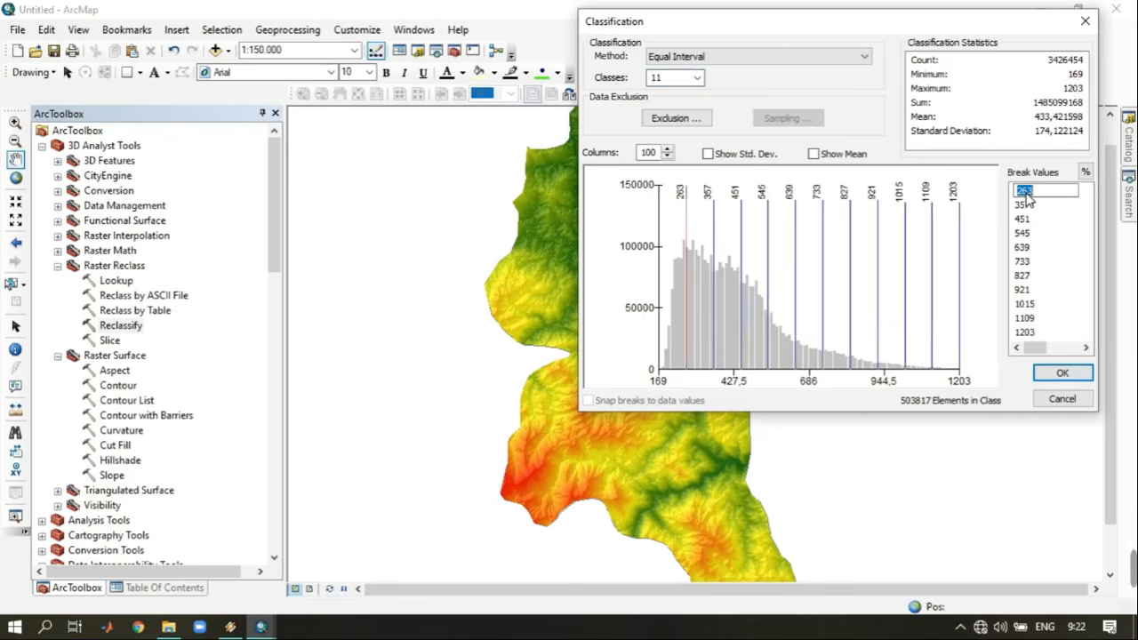
type("200")
left_click(1027, 204)
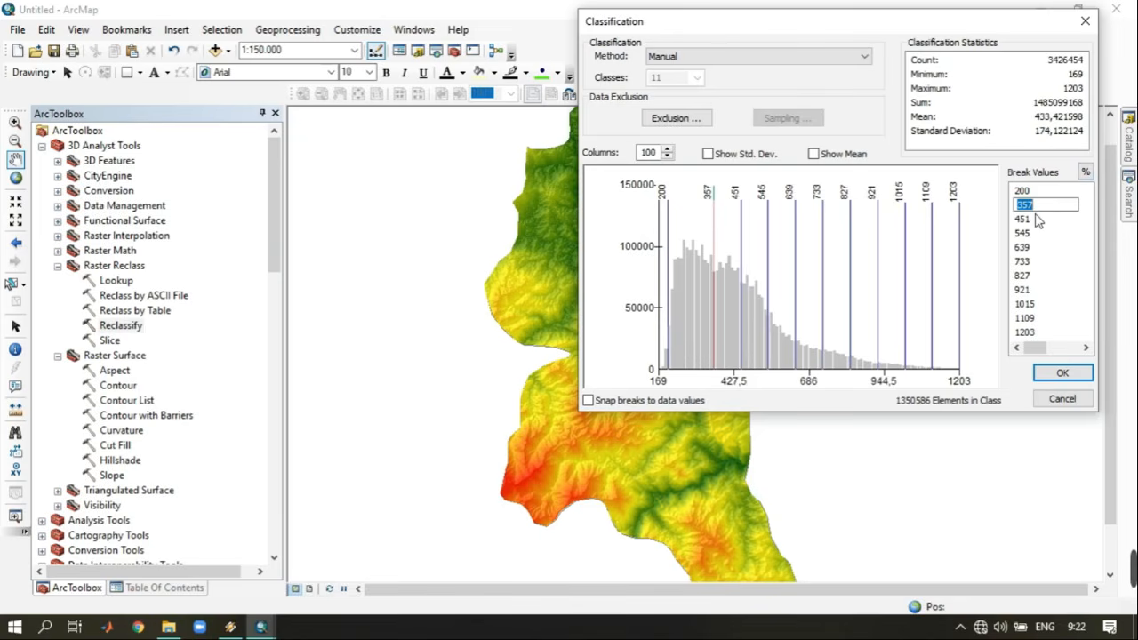
type("300")
key("Return")
type("400")
key("Return")
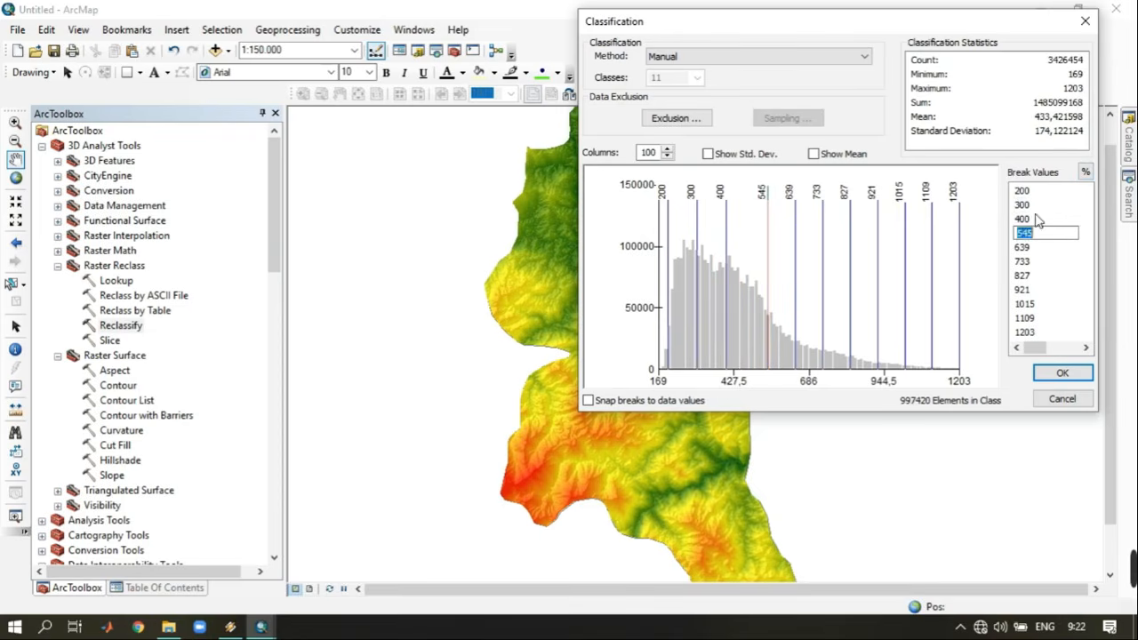
type("500")
key("Return")
Set the fifth to eighth break values to 600, 700, 800 and 900.
type("6")
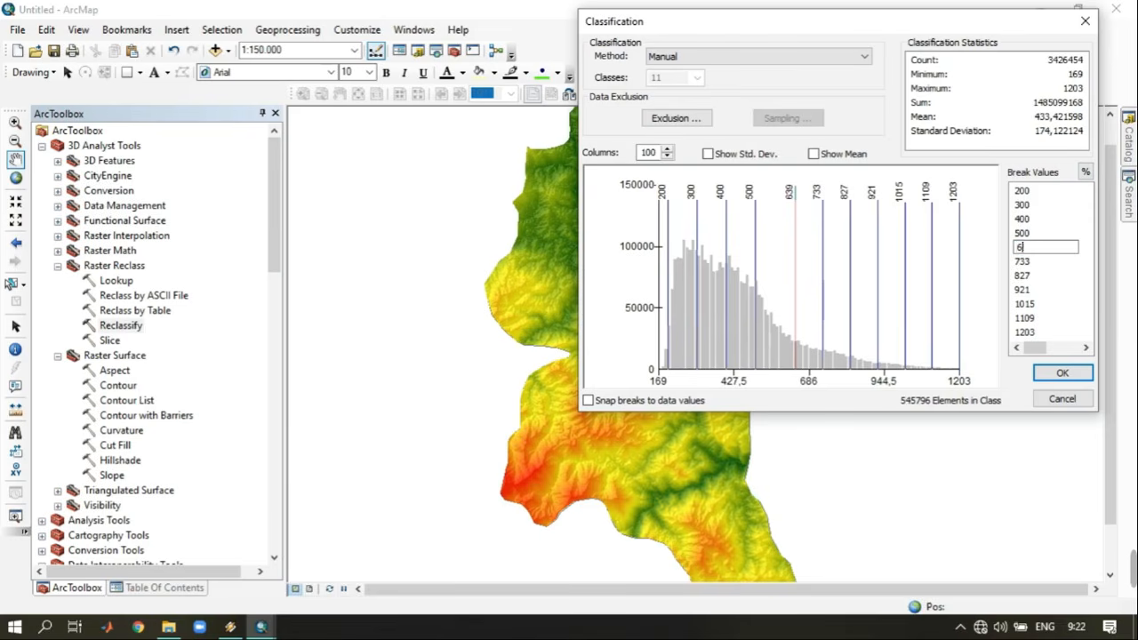
type("00")
key("Return")
type("700")
key("Return")
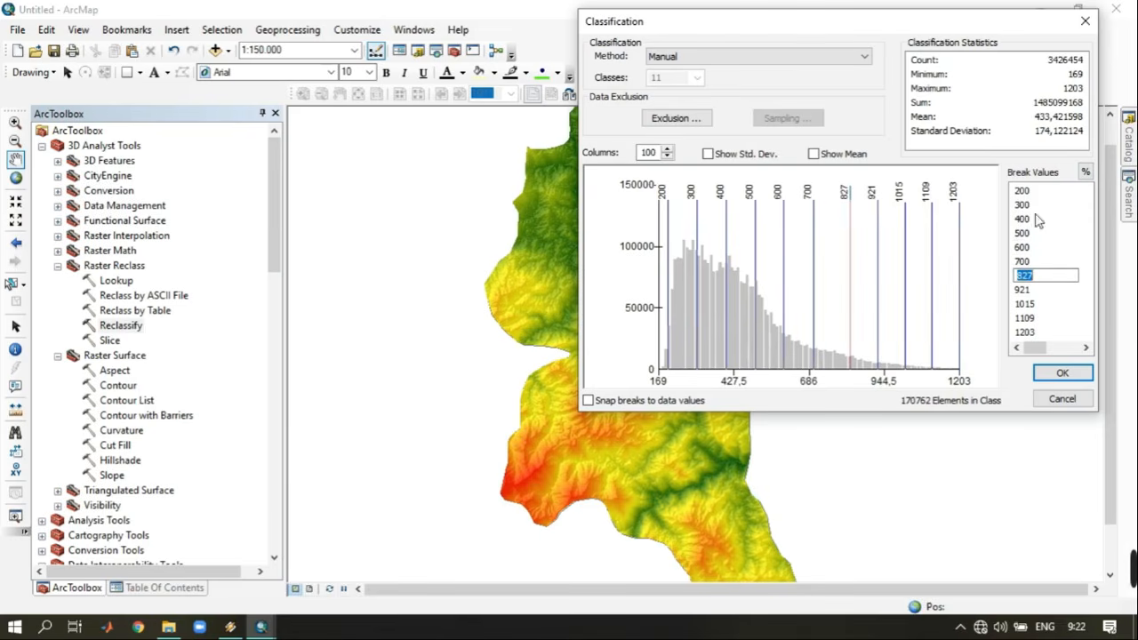
type("800")
key("Return")
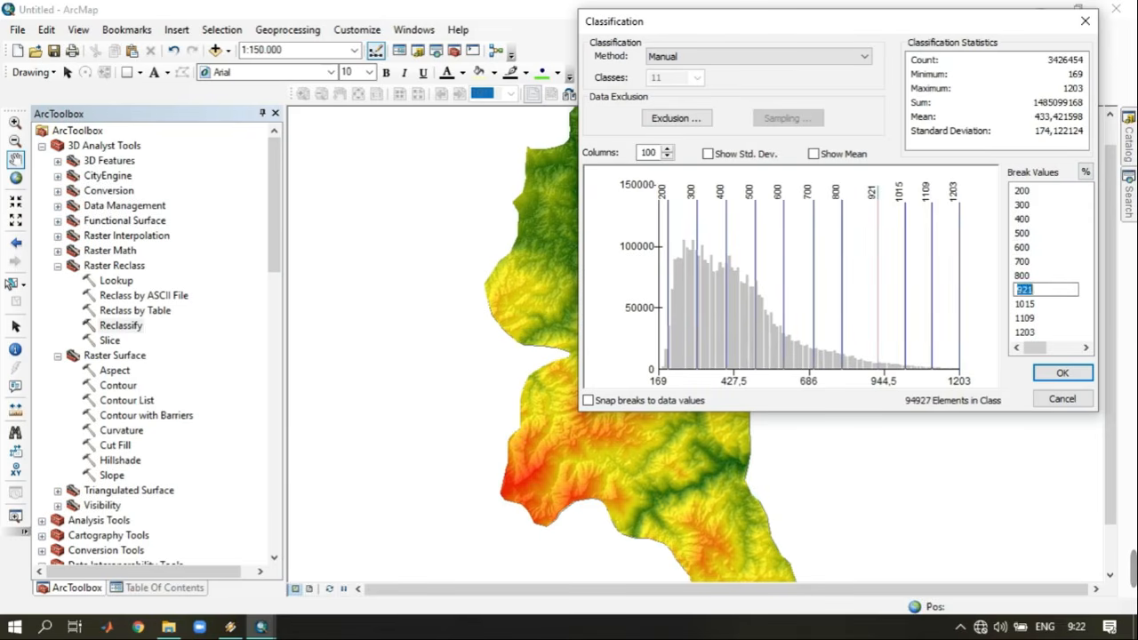
type("900")
key("Return")
Set the ninth and tenth break values to 1000 and 1100.
type("1")
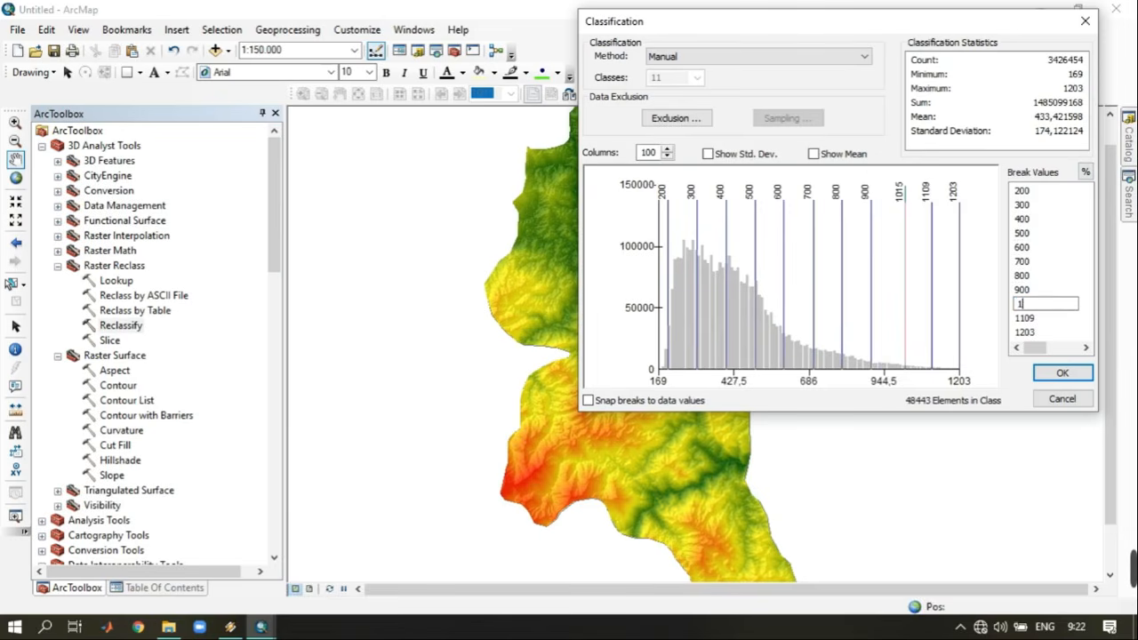
type("000")
key("Return")
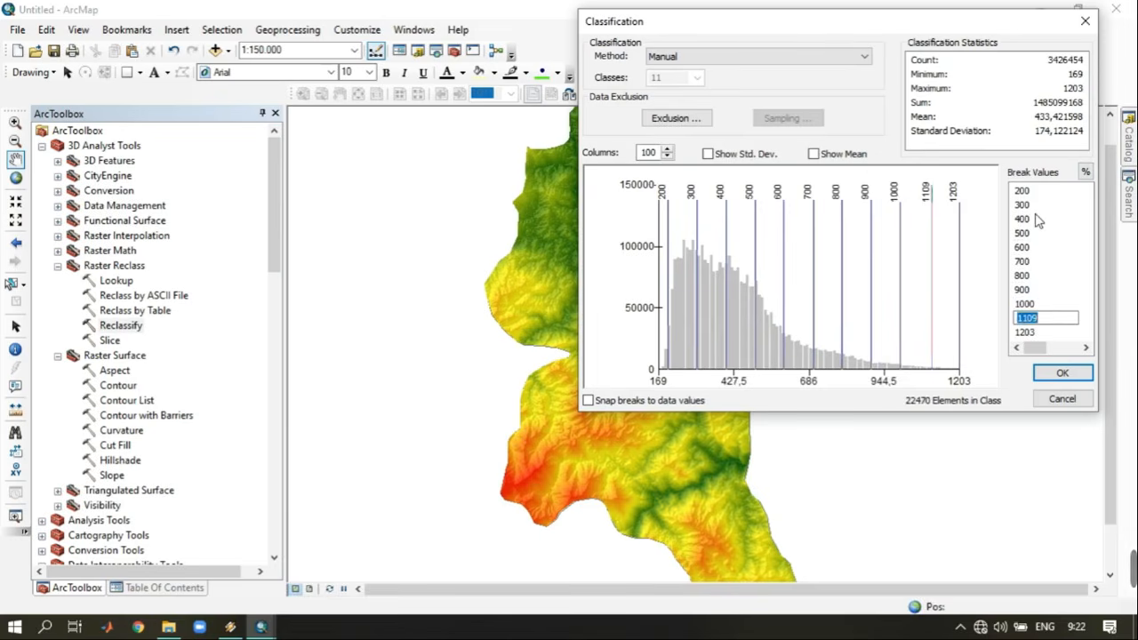
type("12")
type("00")
key("Return")
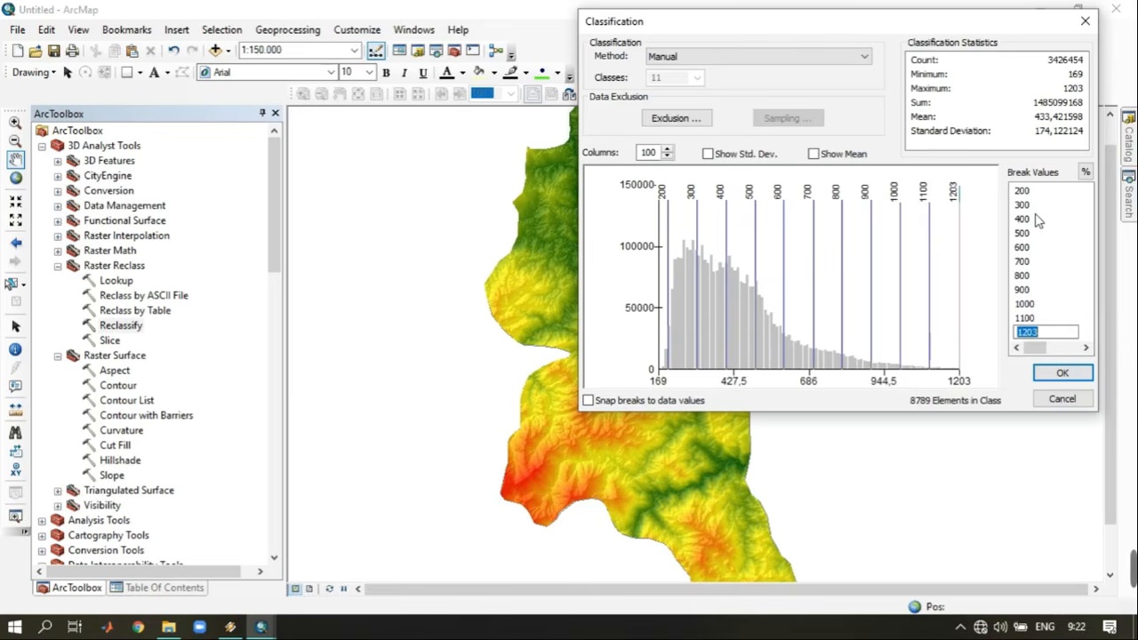
Go through the list of break values in both directions to check the entries and the classification method.
key("Up")
key("Up")
key("Up")
key("Up")
key("Up")
key("Up")
key("Up")
key("Up")
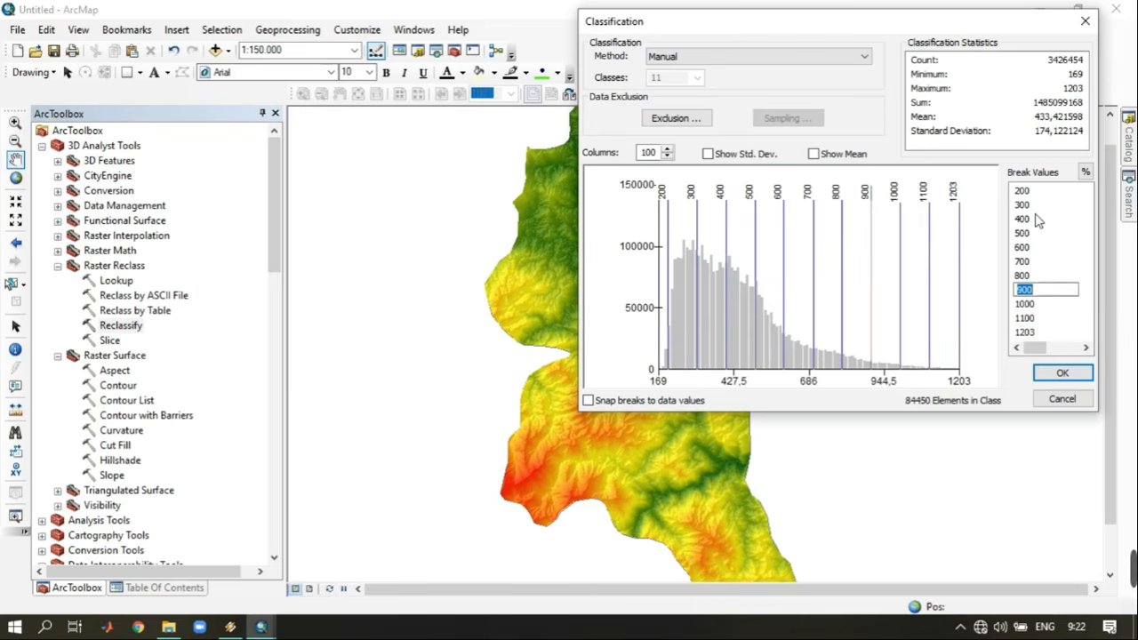
key("Up")
key("Up")
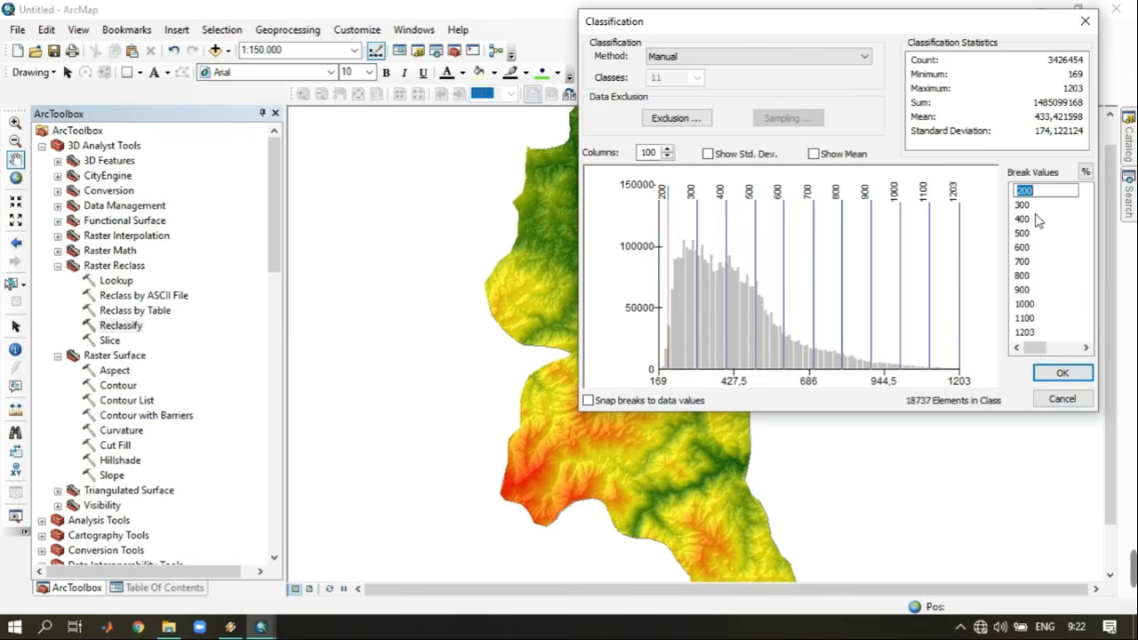
key("Down")
key("Down")
key("Down")
key("Down")
key("Down")
key("Down")
key("Down")
key("Down")
key("Down")
key("Down")
key("Up")
key("Up")
key("Up")
key("Up")
key("Up")
key("Up")
key("Up")
key("Up")
key("Up")
key("Up")
double_click(777, 60)
left_click(701, 60)
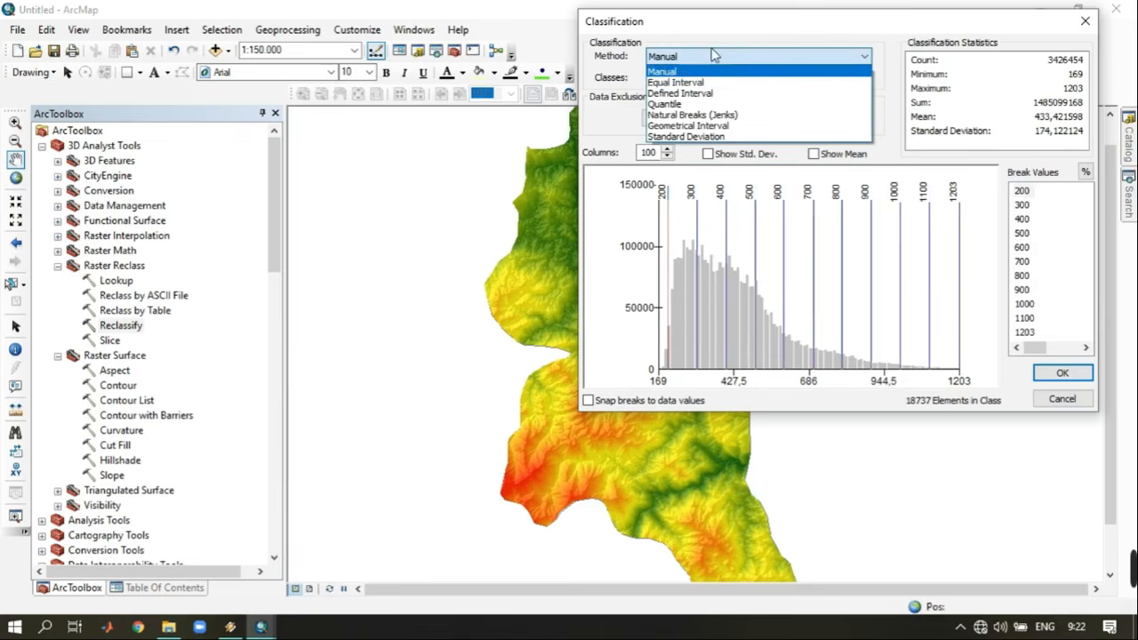
Accept the manual break values with 1203 kept as the last one and run the Reclassify tool.
left_click(1030, 334)
left_click(1044, 343)
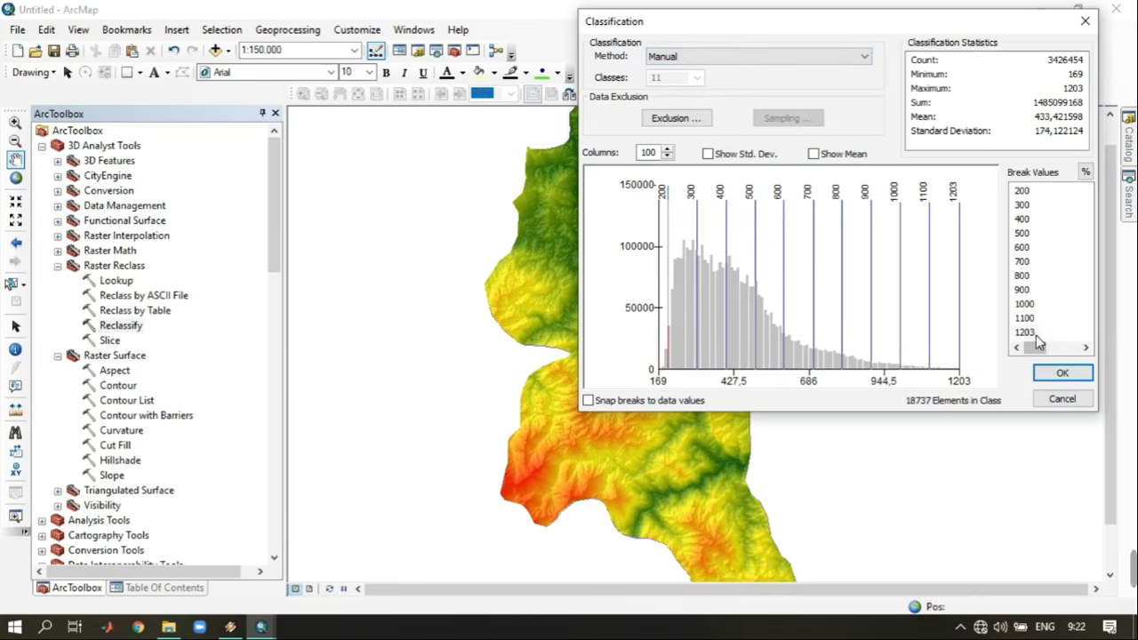
double_click(1036, 334)
left_click(1053, 320)
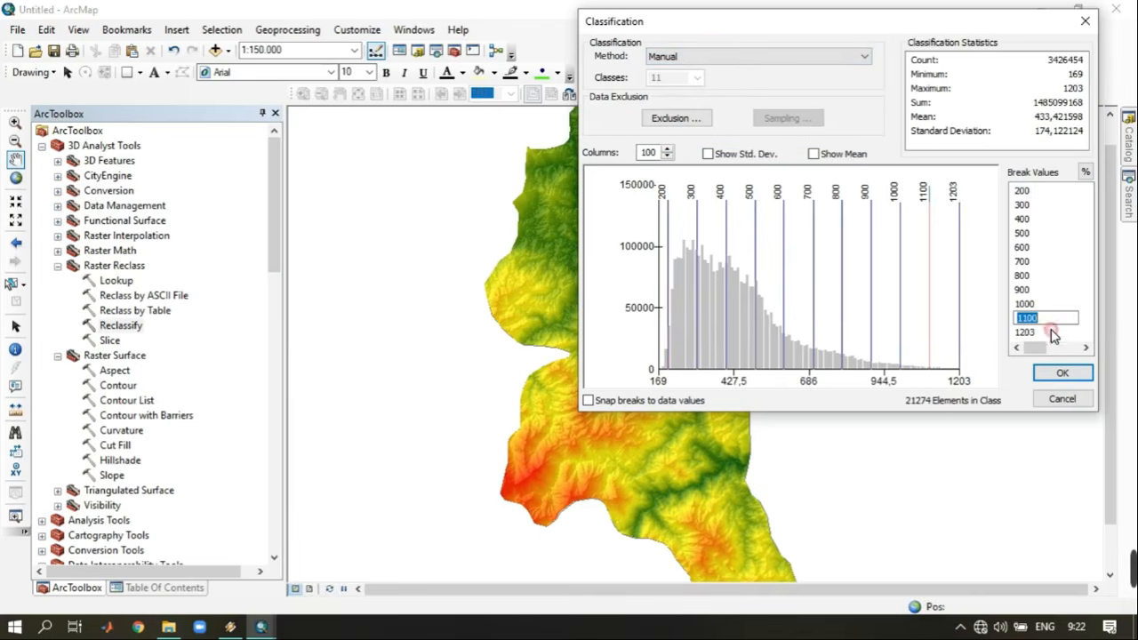
left_click(1052, 333)
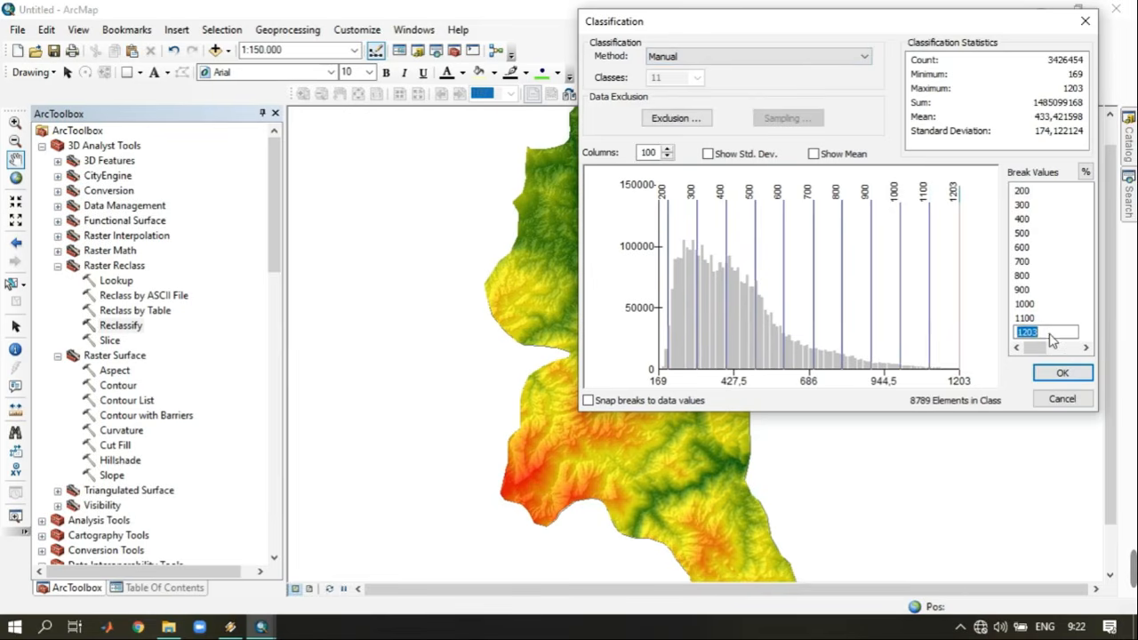
key("Return")
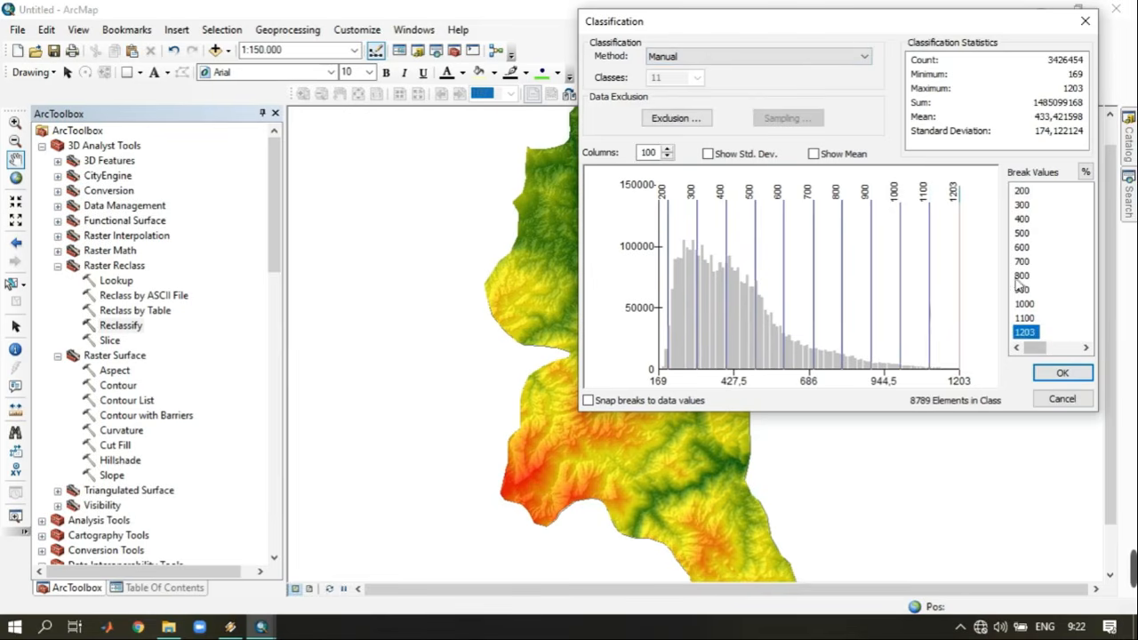
left_click(1063, 373)
left_click(810, 362)
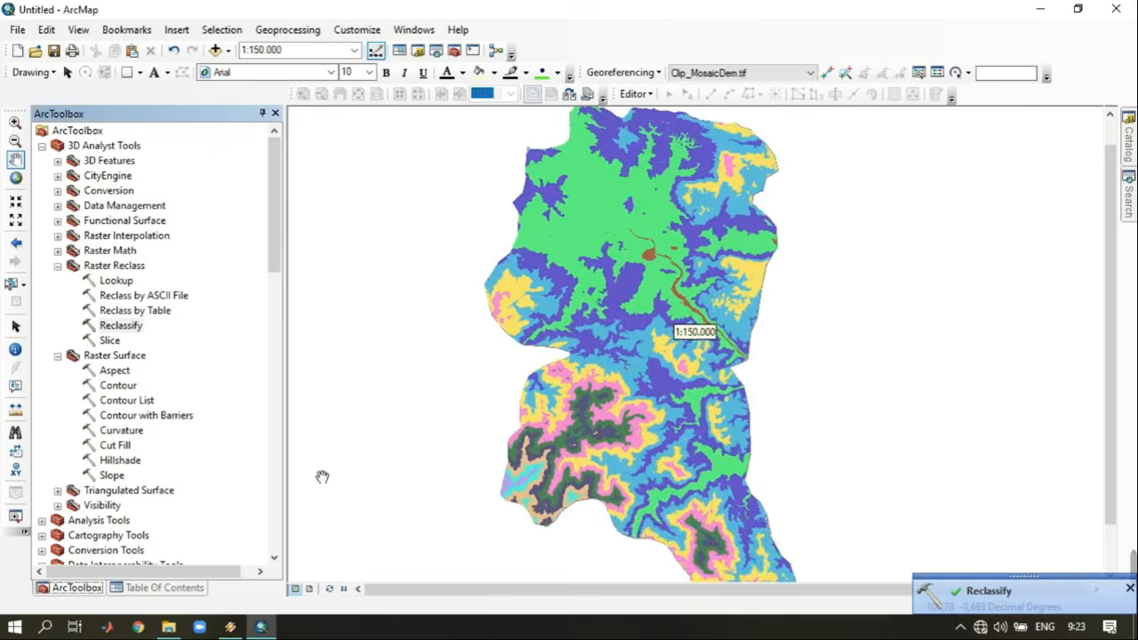
Convert the Reclass_afr2 raster to polygons with the Raster to Polygon tool, using the Value field and simplified polygons.
left_click(168, 589)
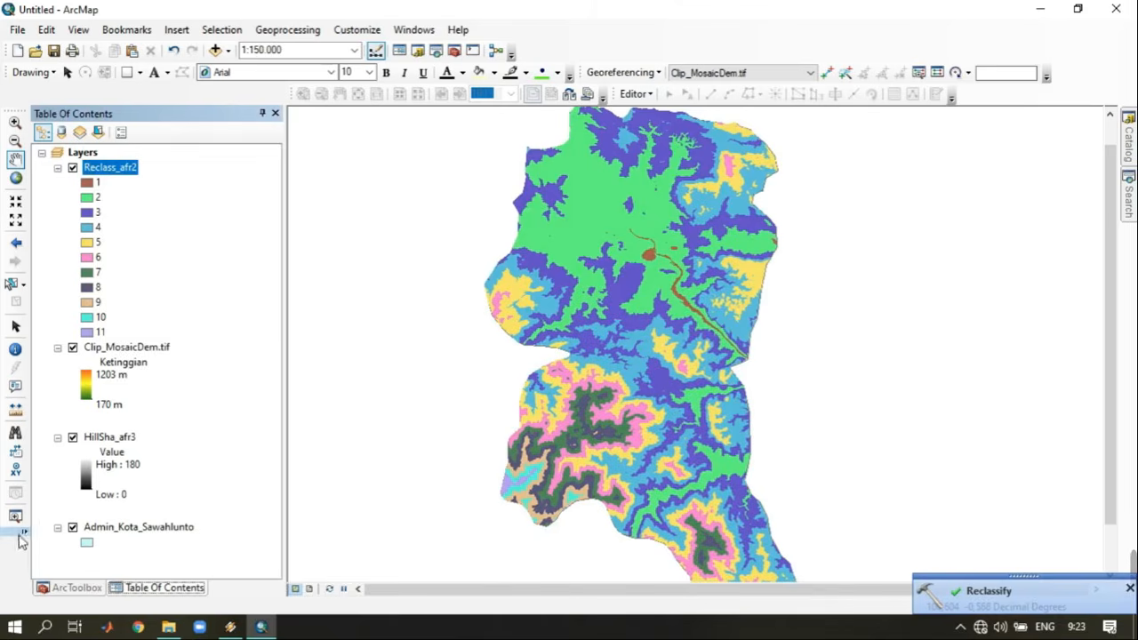
left_click(64, 589)
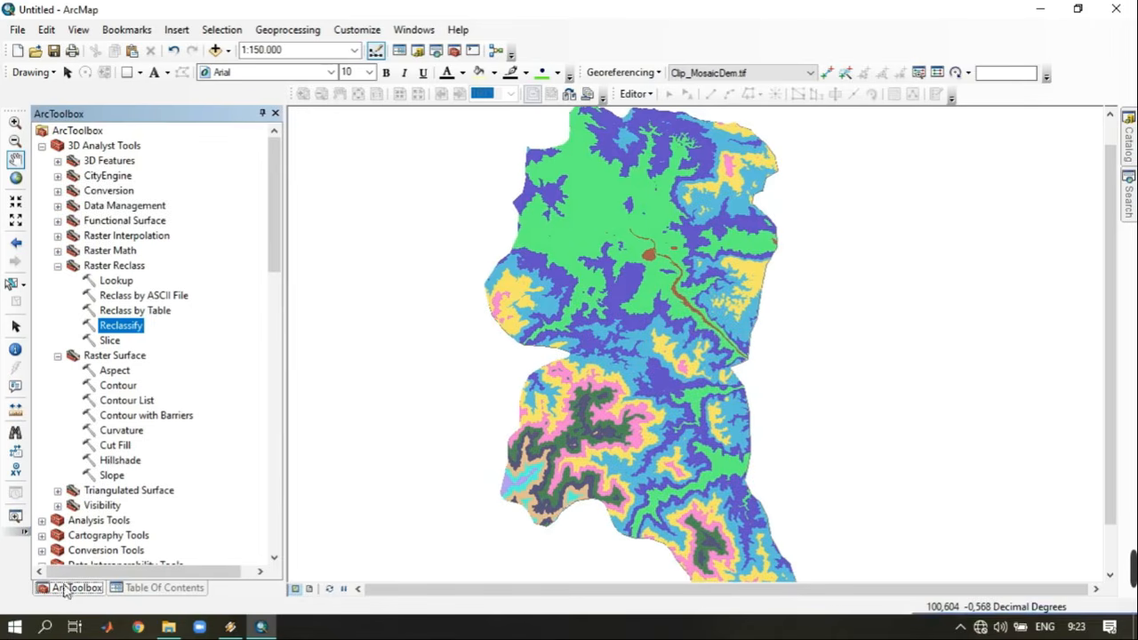
scroll(134, 338, "down", 2)
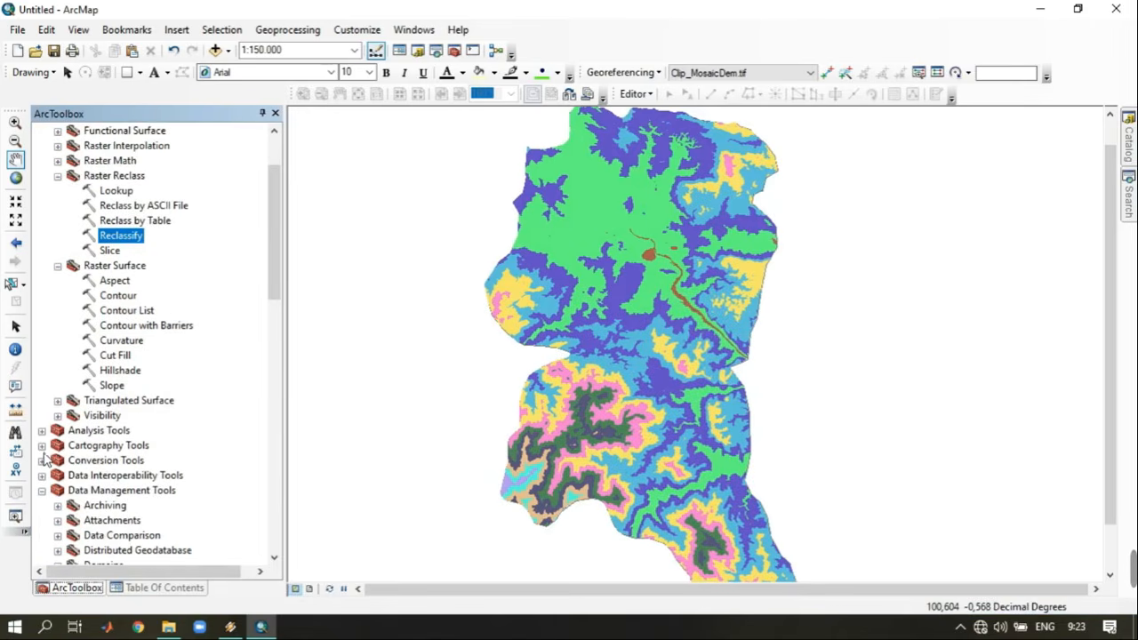
left_click(42, 468)
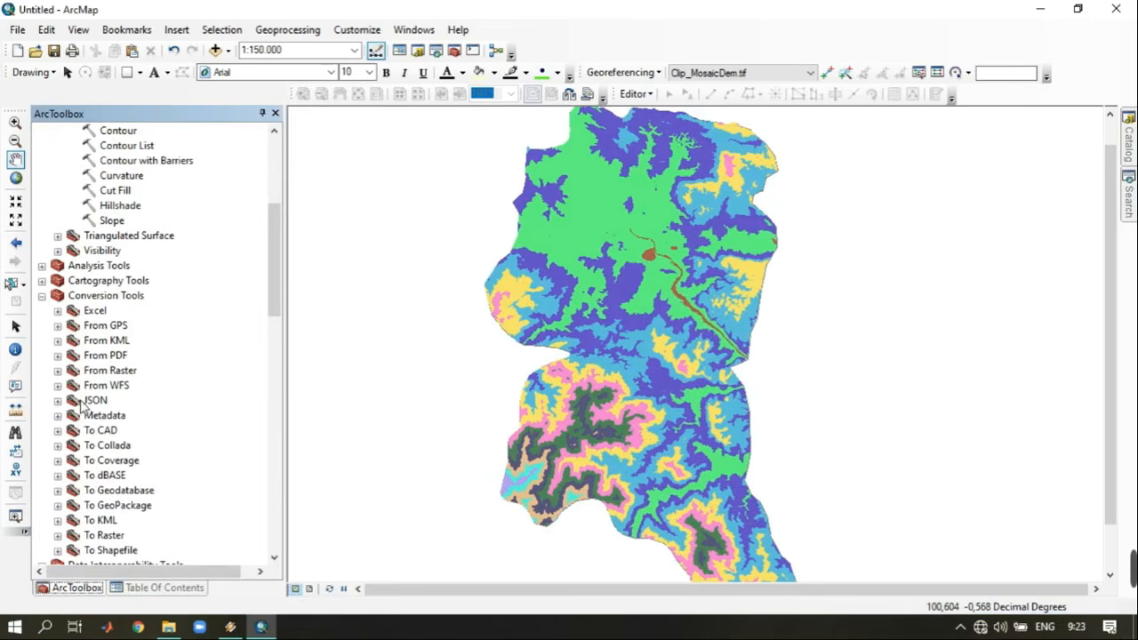
left_click(58, 370)
double_click(133, 431)
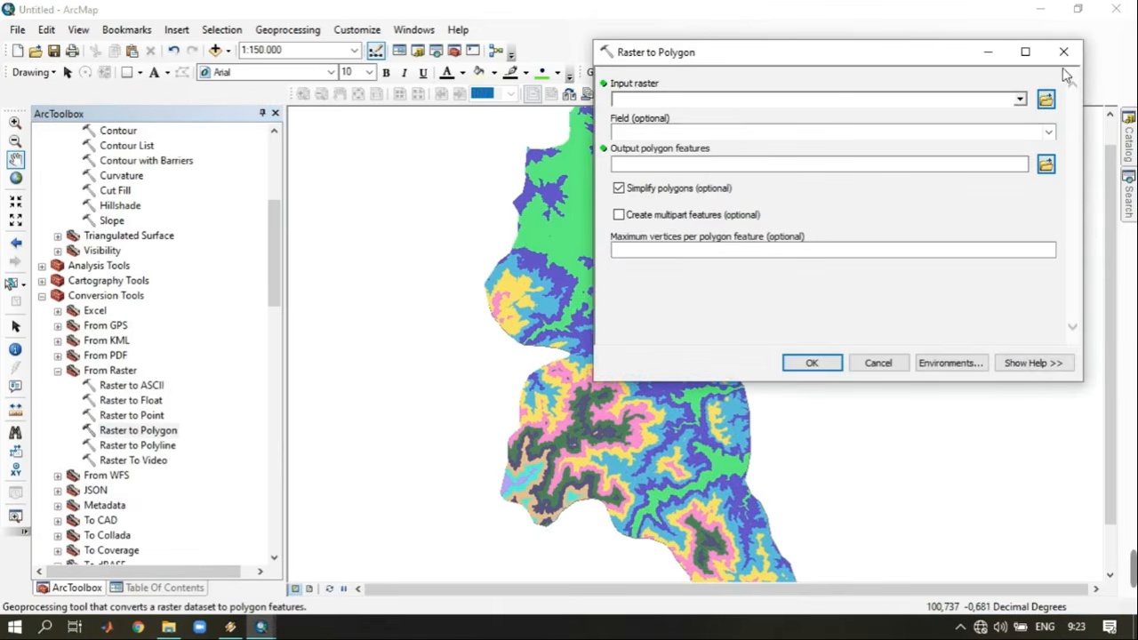
left_click(1020, 99)
left_click(697, 120)
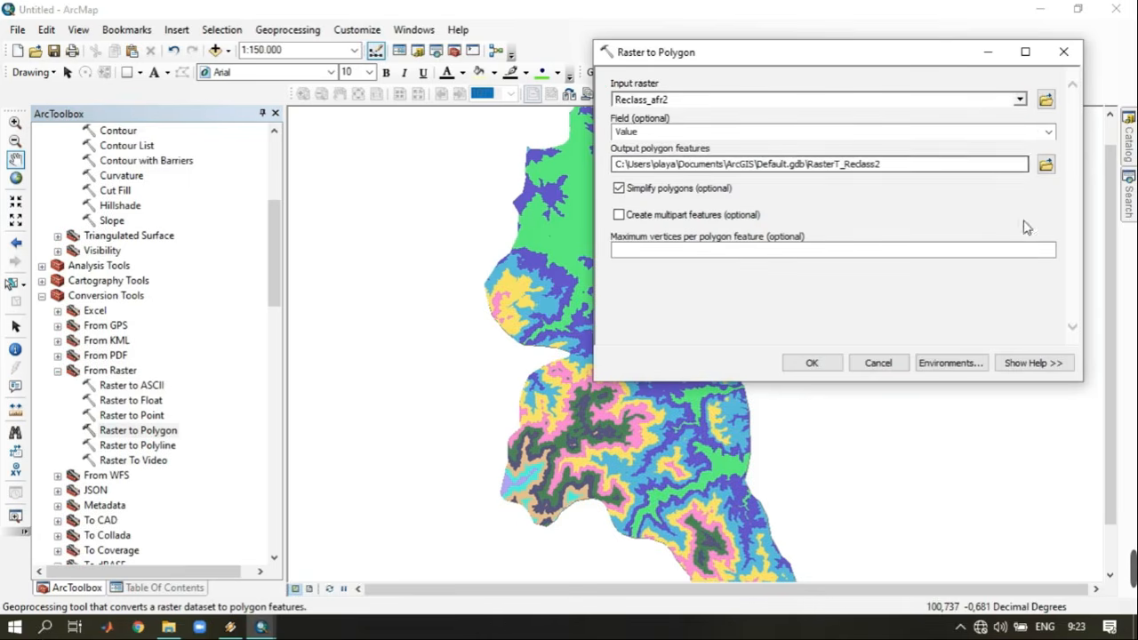
left_click(809, 362)
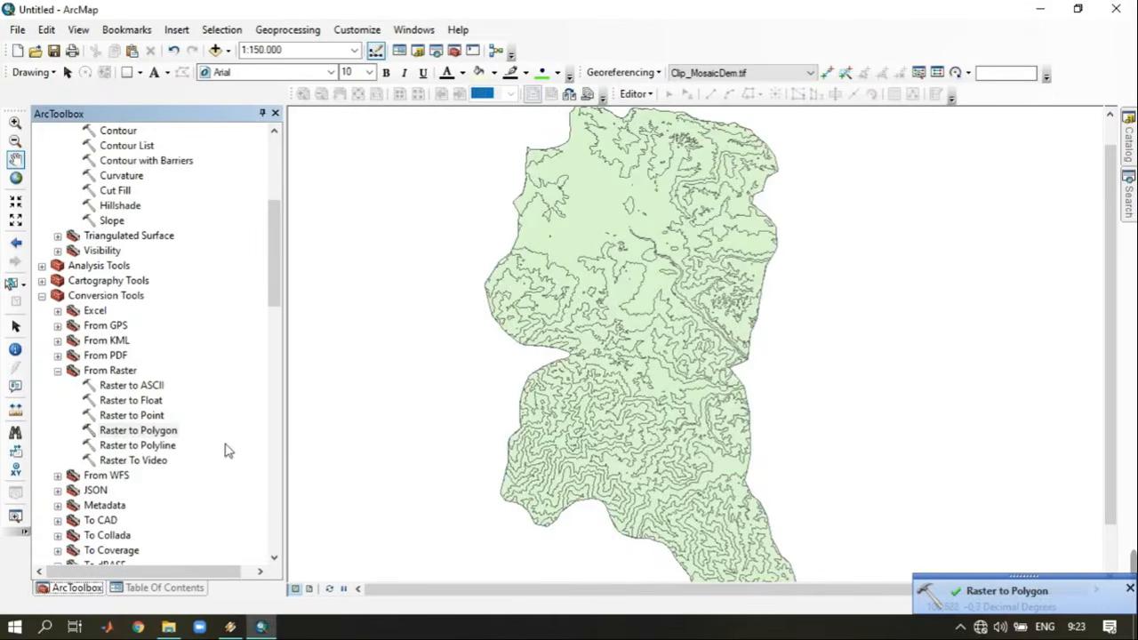
Collapse the legends of Reclass_afr2 and Clip_MosaicDem.tif in the layer list and hide both layers.
left_click(160, 587)
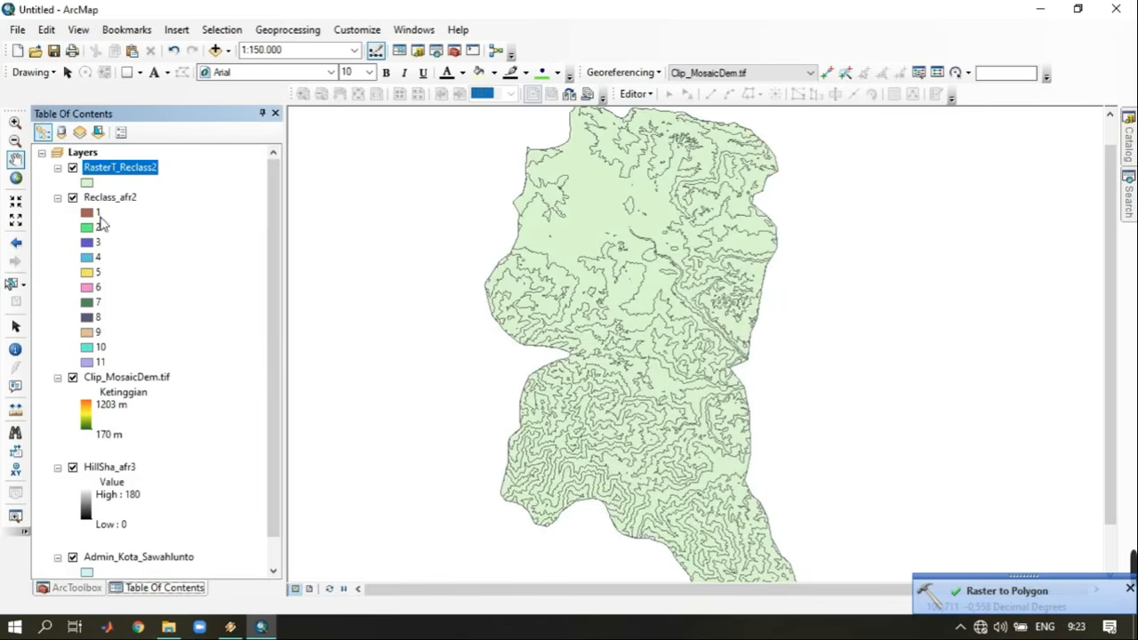
scroll(658, 294, "up", 1)
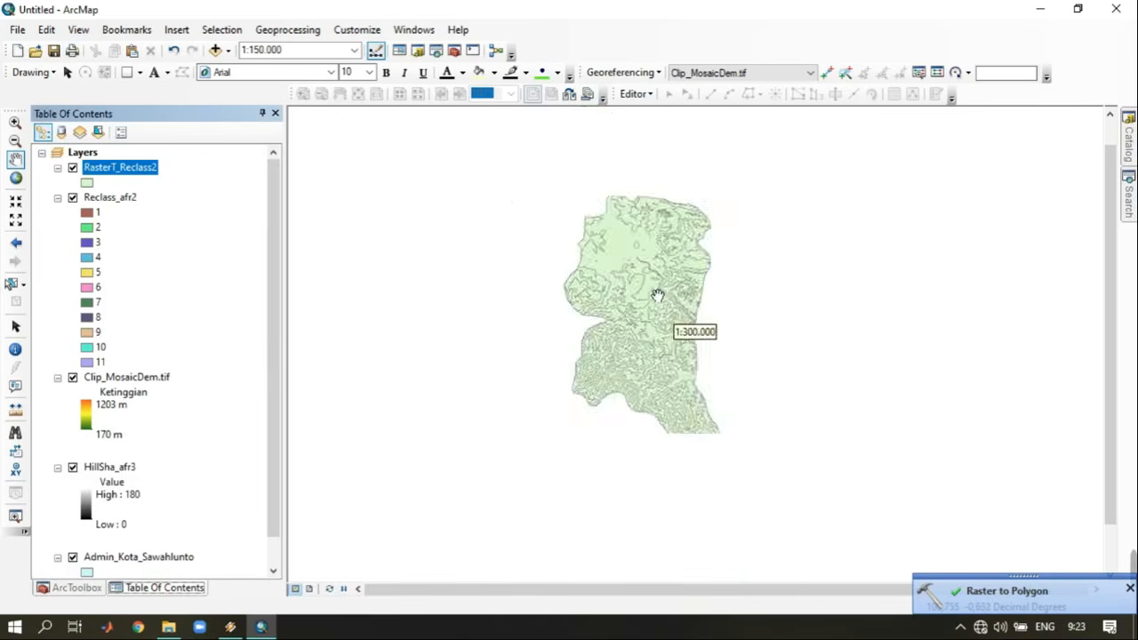
scroll(658, 294, "down", 1)
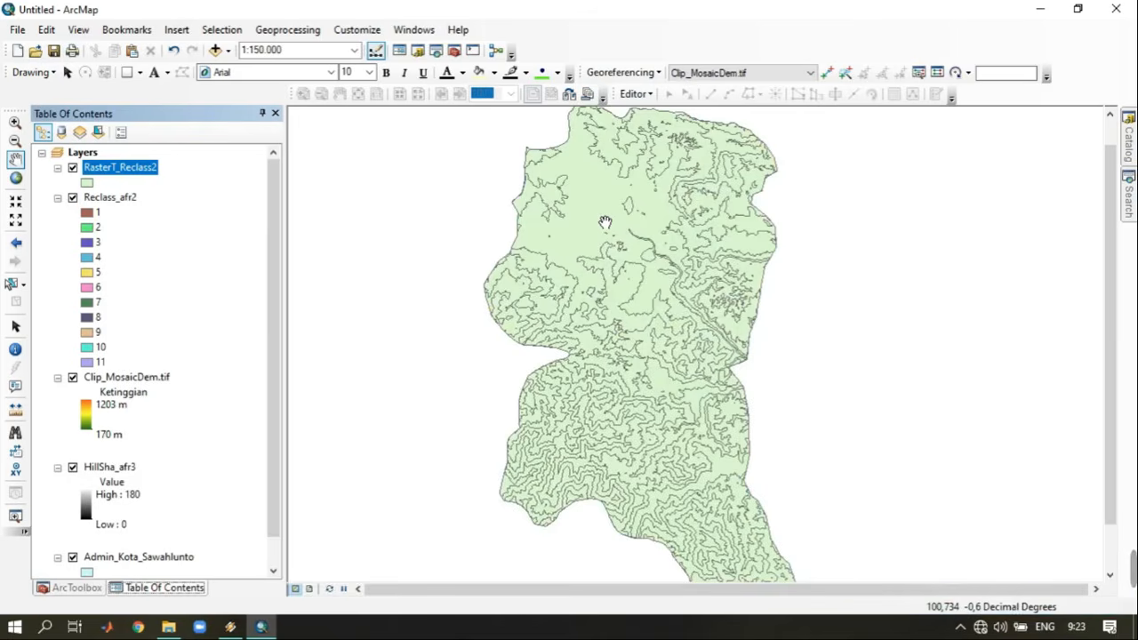
left_click(58, 197)
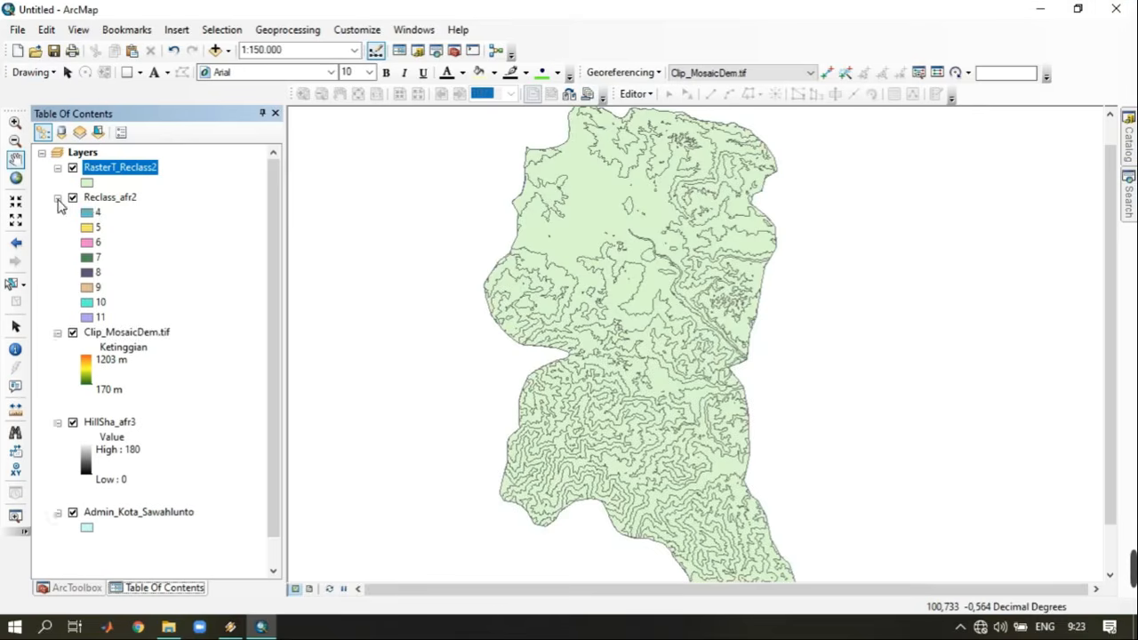
left_click(58, 213)
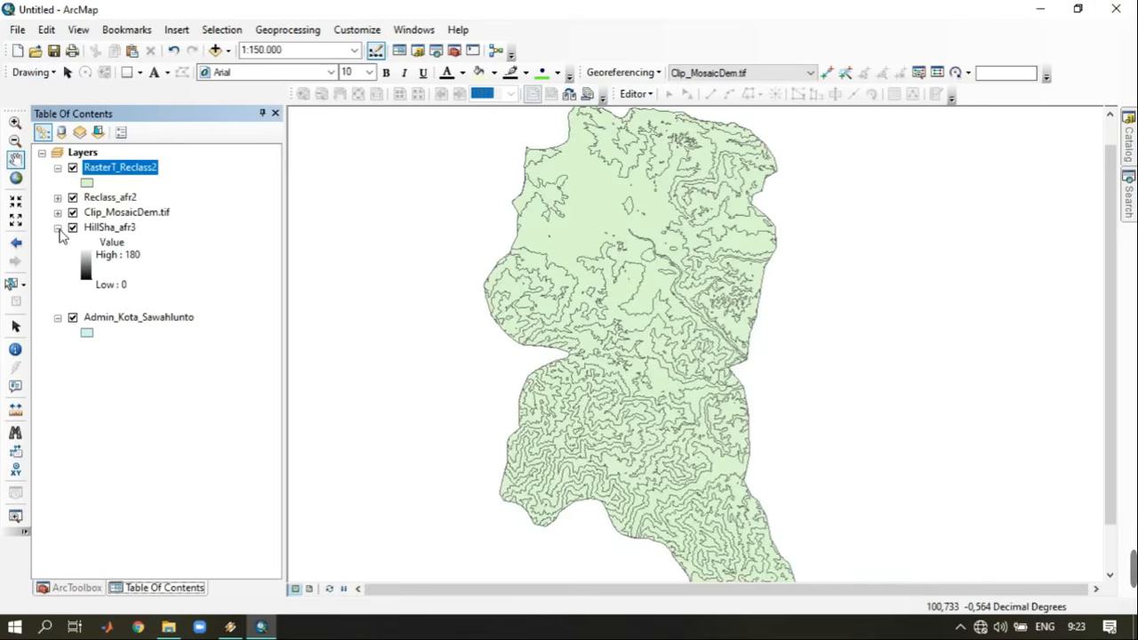
left_click(58, 213)
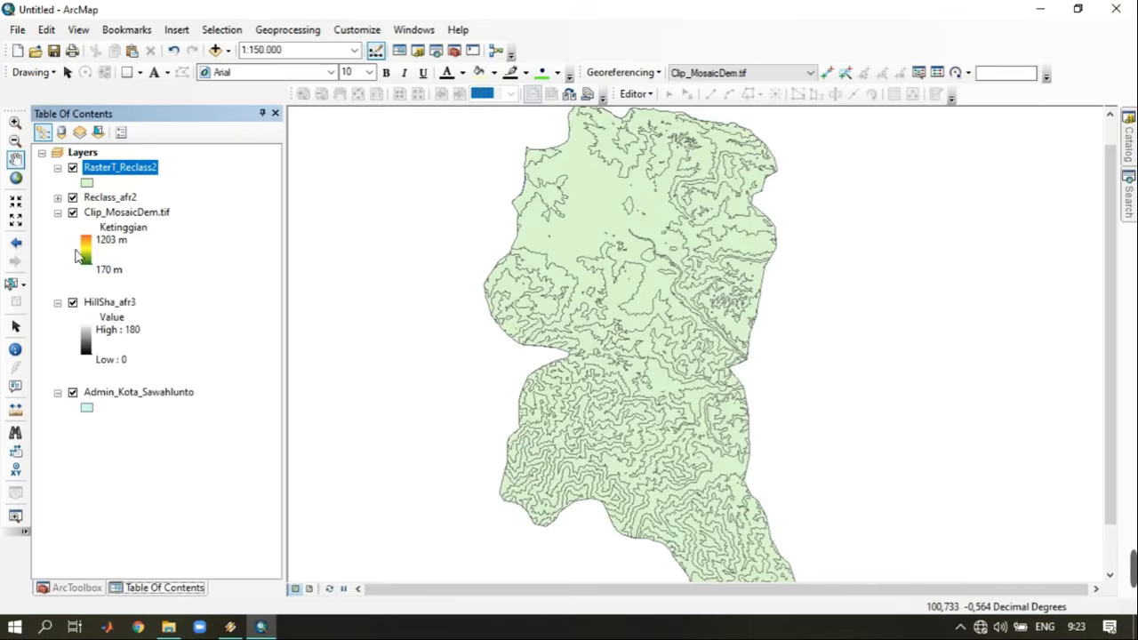
left_click(58, 212)
left_click(73, 213)
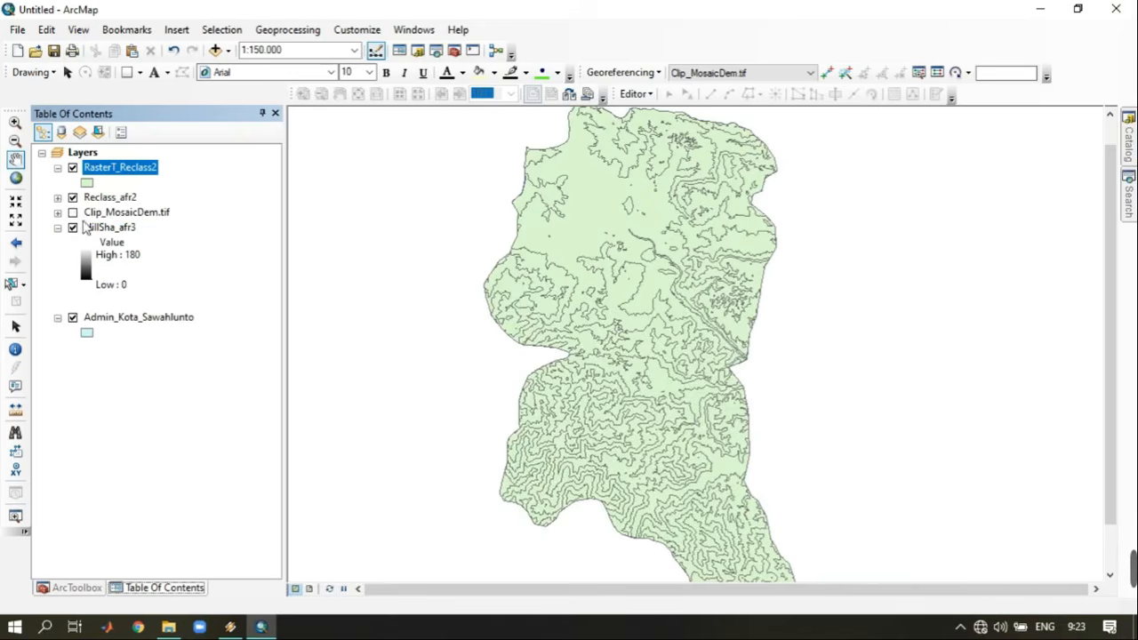
left_click(73, 198)
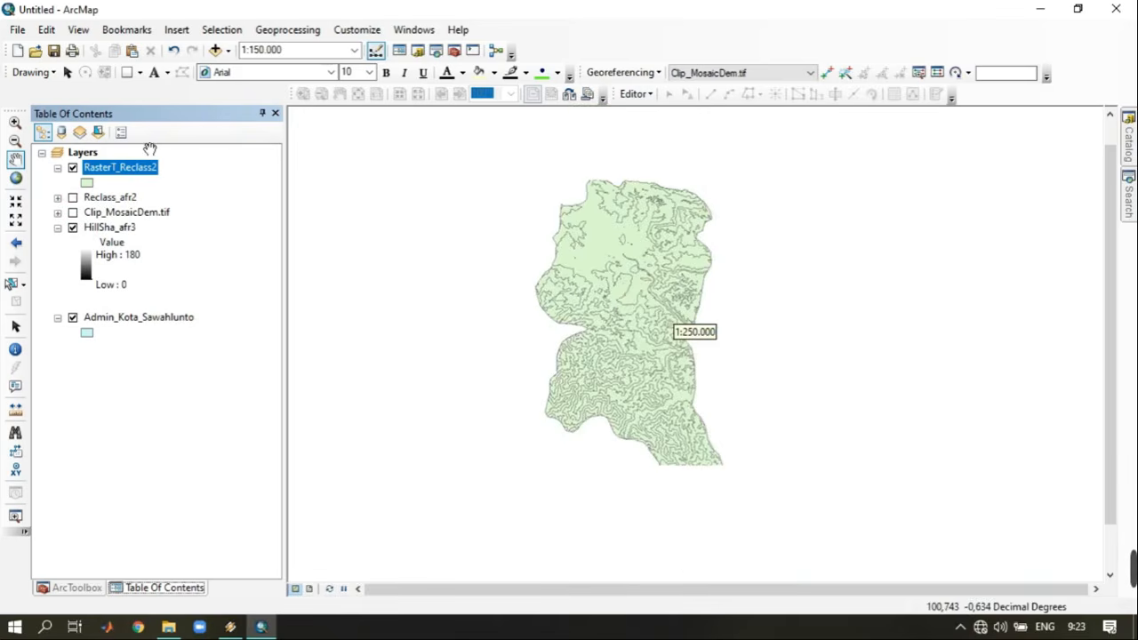
Open the attribute table of the RasterT_Reclass2 polygon layer and look through its records and gridcode values.
right_click(138, 176)
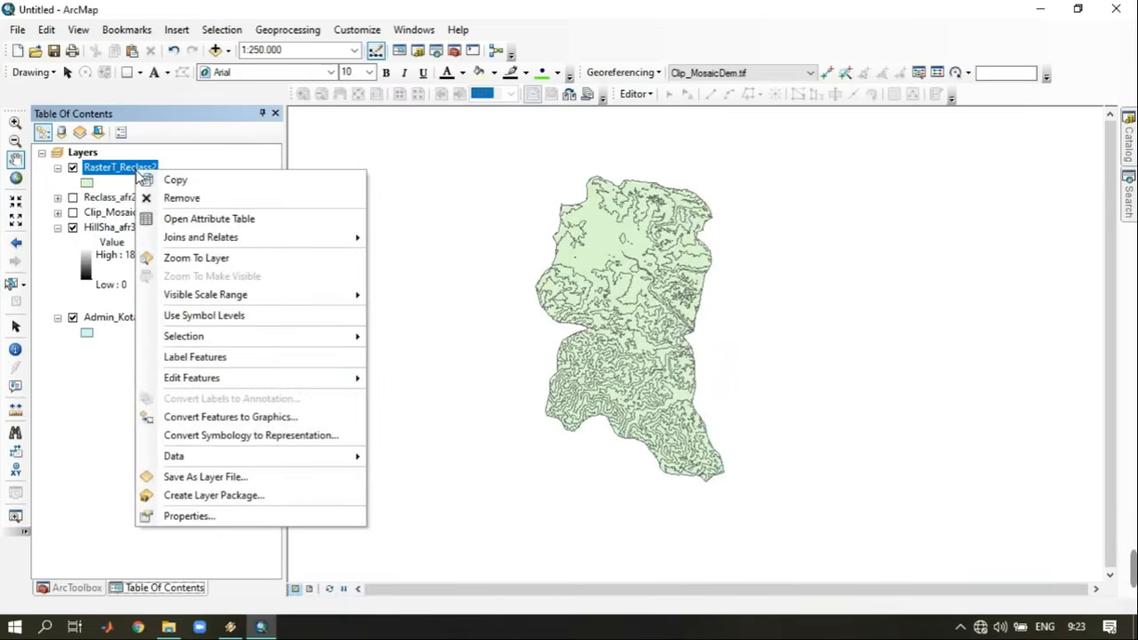
left_click(169, 218)
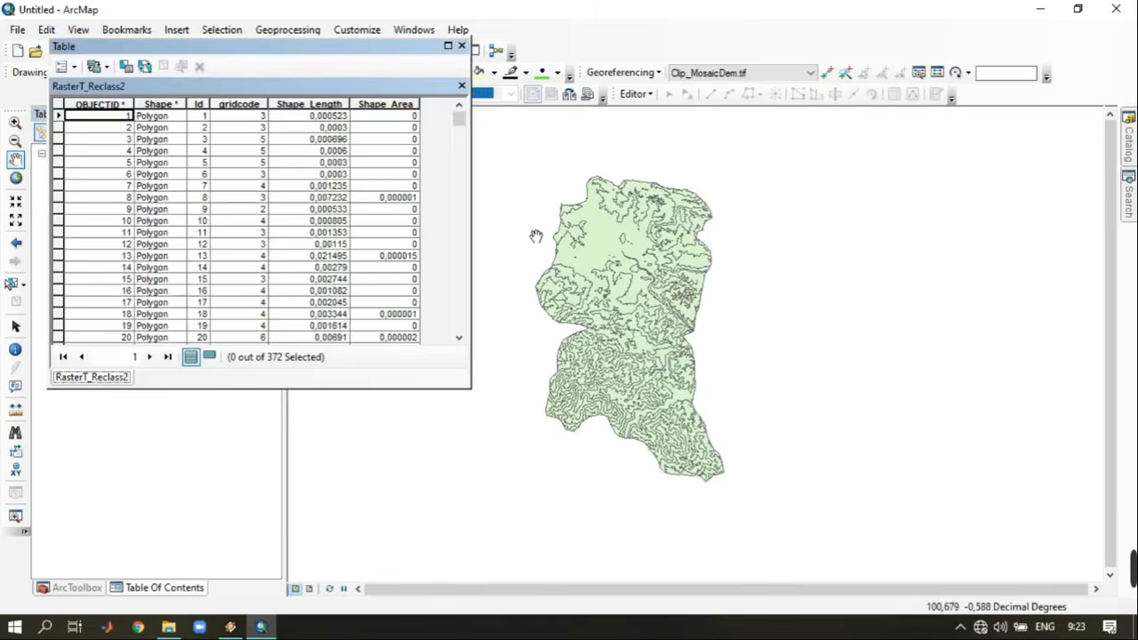
scroll(311, 250, "down", 11)
mouse_move(459, 138)
left_mouse_down()
mouse_move(464, 354)
mouse_move(459, 120)
left_mouse_up()
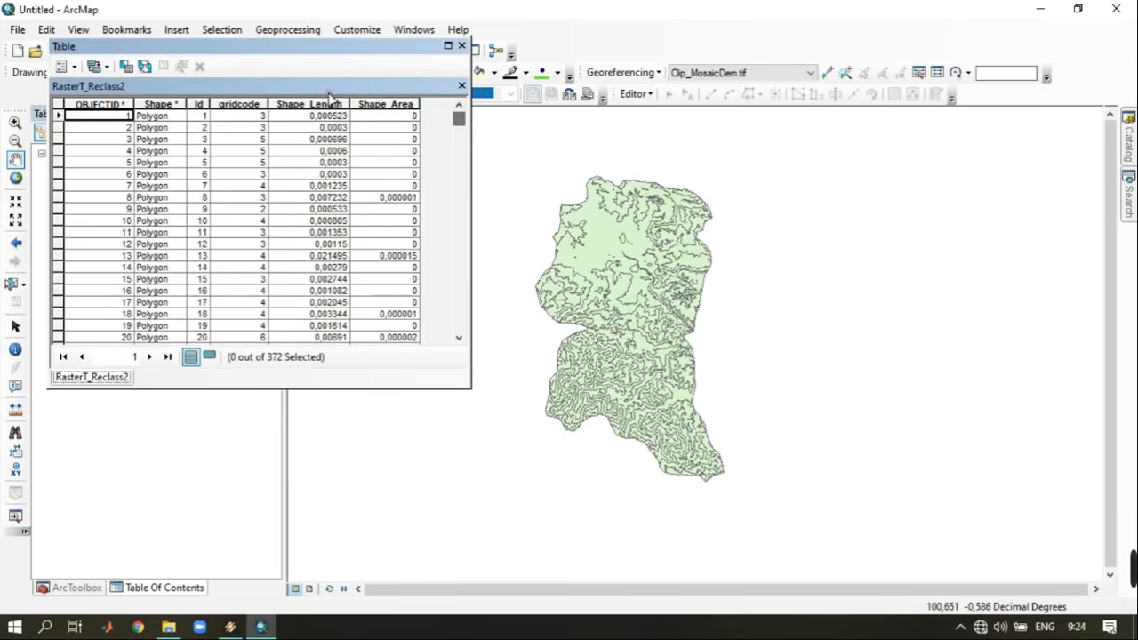
Sort the RasterT_Reclass2 attribute table by gridcode, look through the records of each class and close the table.
double_click(250, 107)
scroll(284, 231, "down", 15)
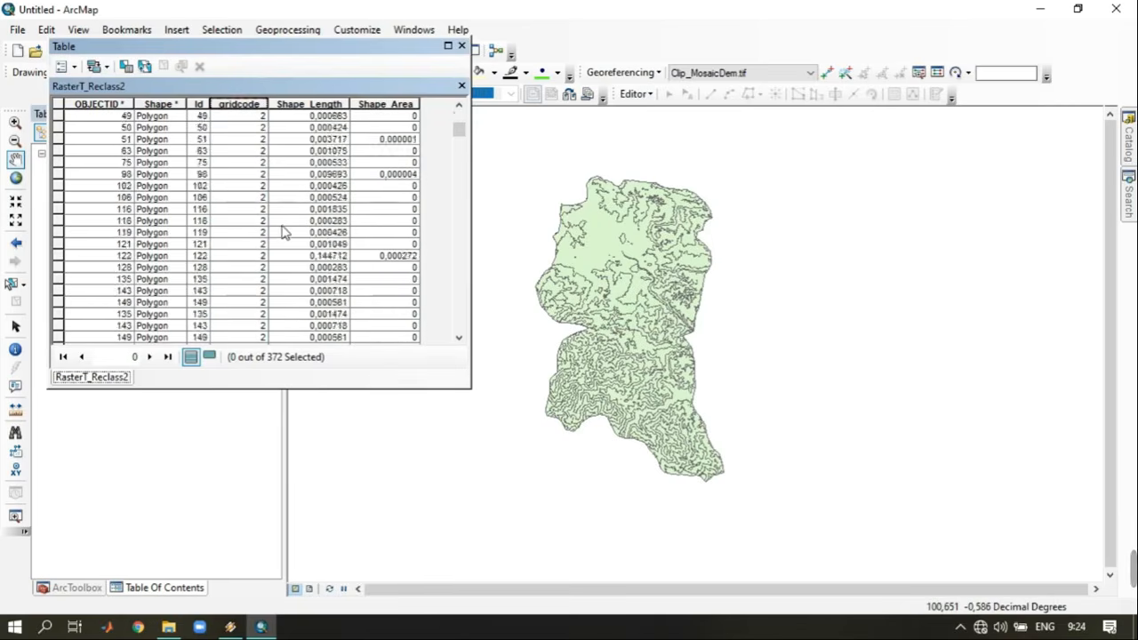
left_click_drag(459, 147, 459, 118)
left_click(461, 45)
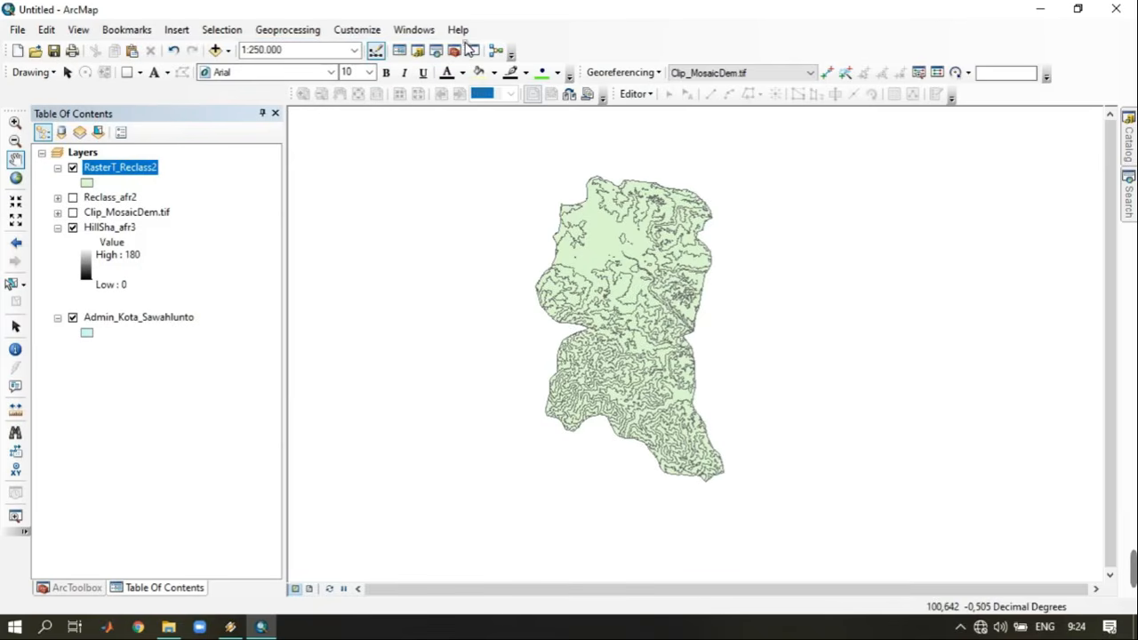
Dissolve the RasterT_Reclass2 polygons on the gridcode field into the RasterT_Reclass2_Dissolve feature class.
left_click(16, 159)
left_click_drag(597, 343, 579, 316)
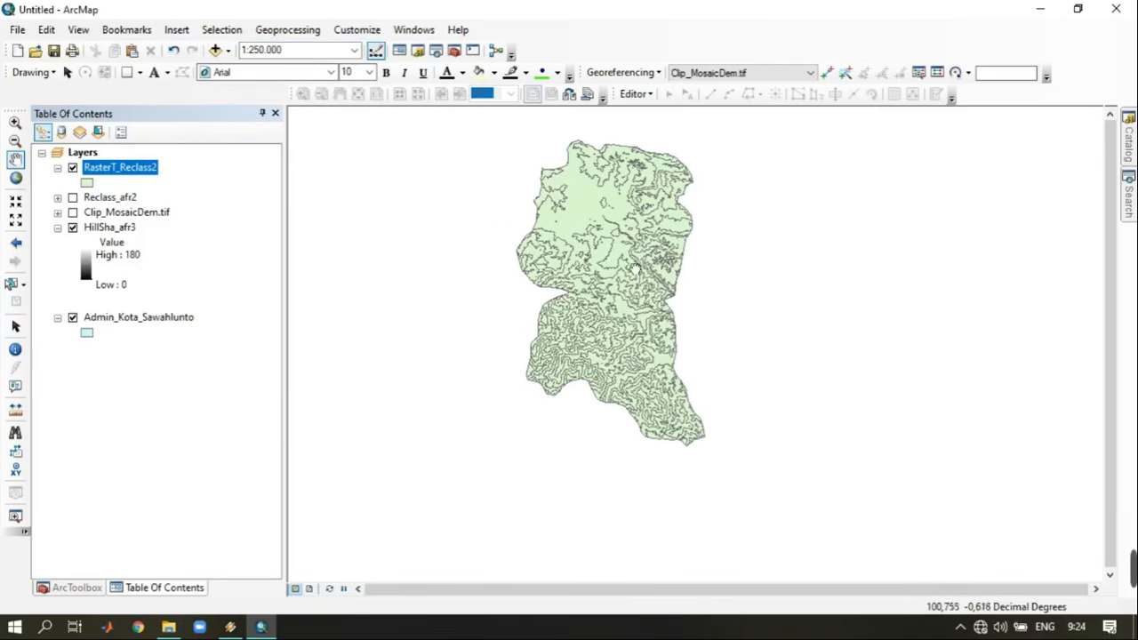
scroll(578, 315, "up", 1)
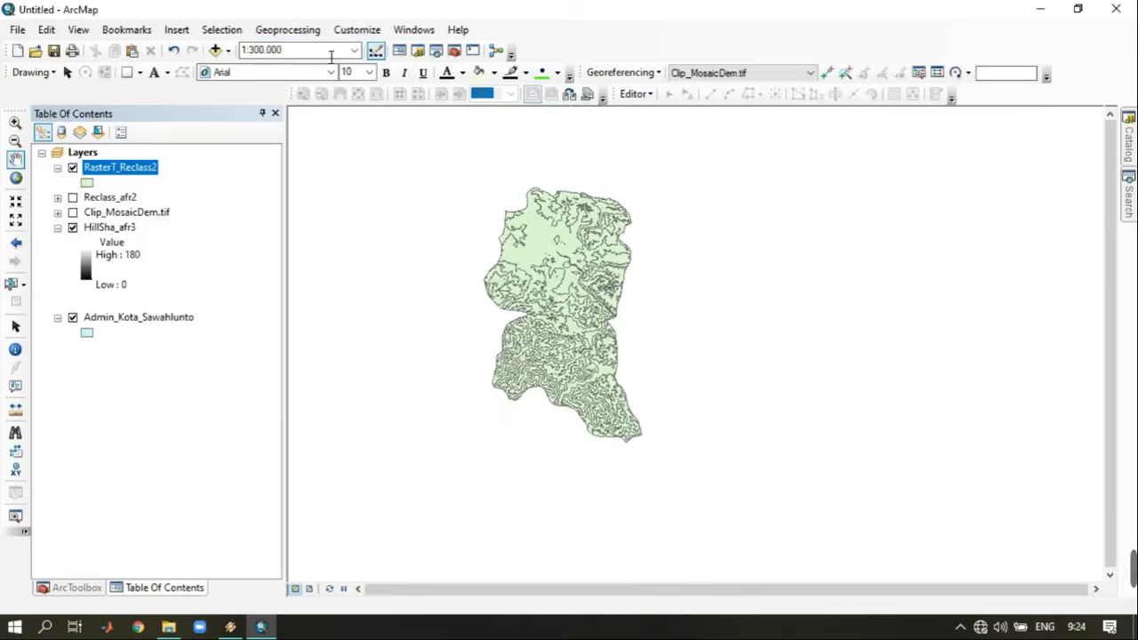
left_click(287, 29)
left_click(336, 140)
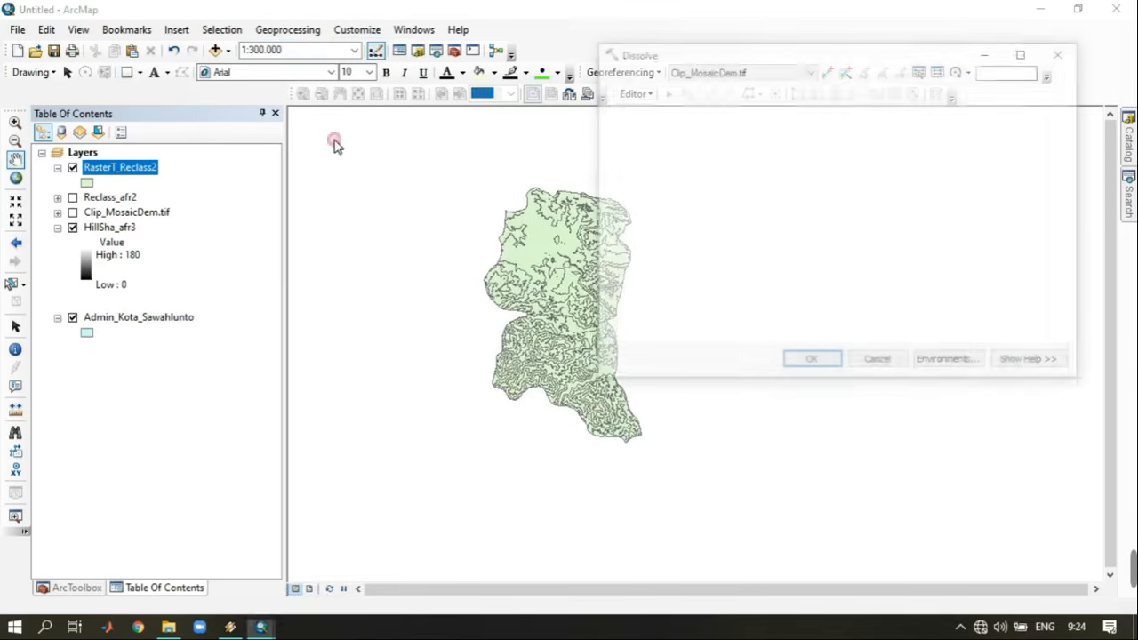
left_click(1018, 100)
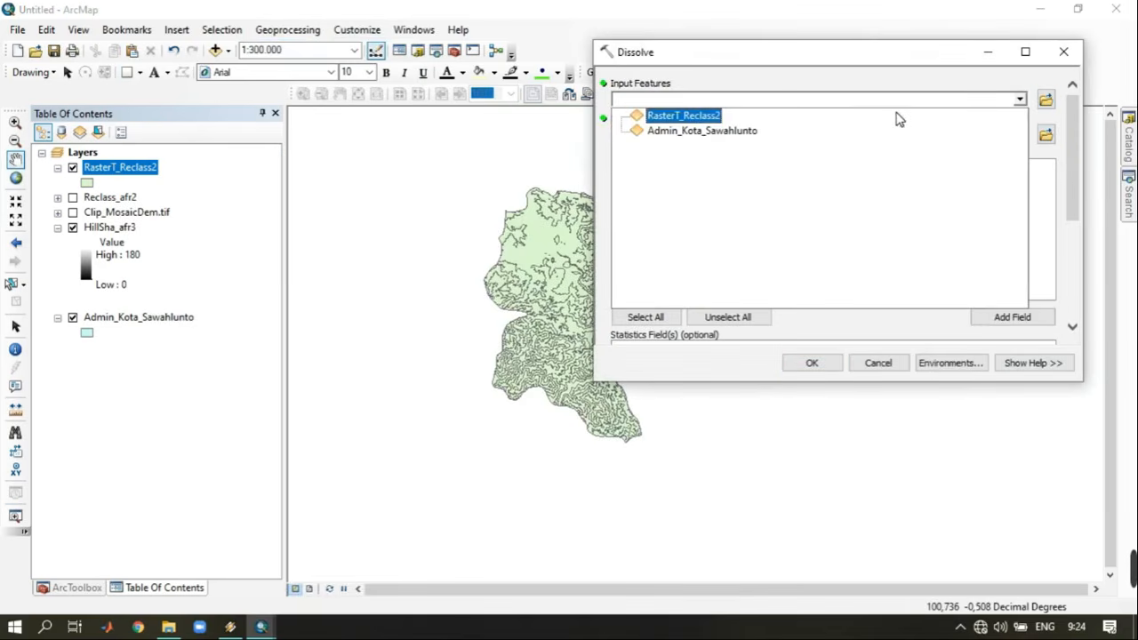
left_click(709, 121)
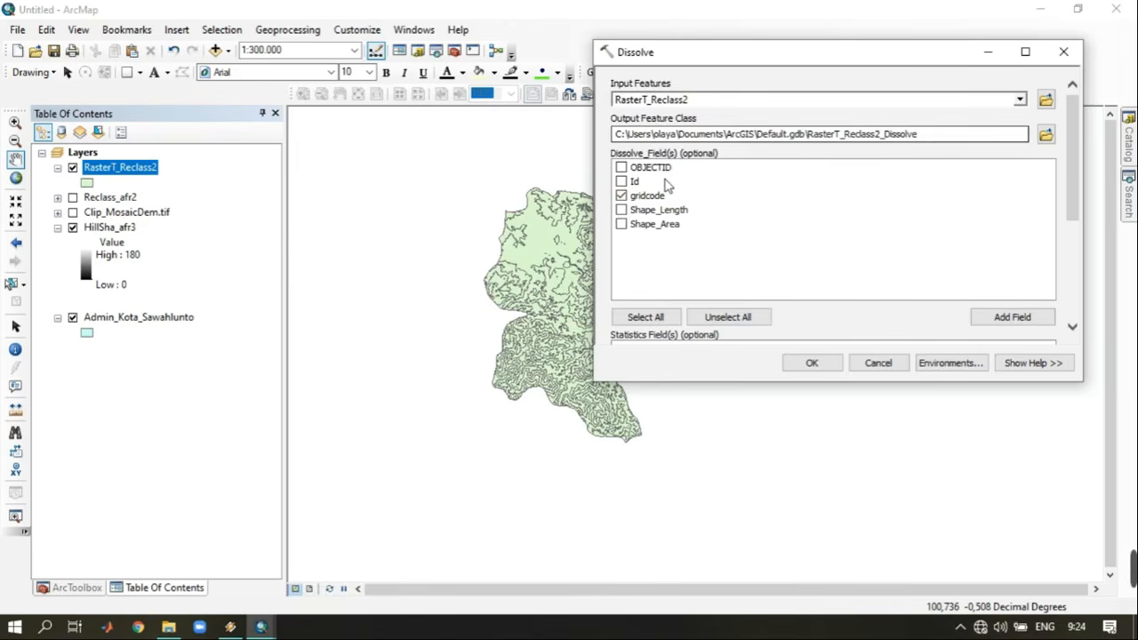
left_click(810, 363)
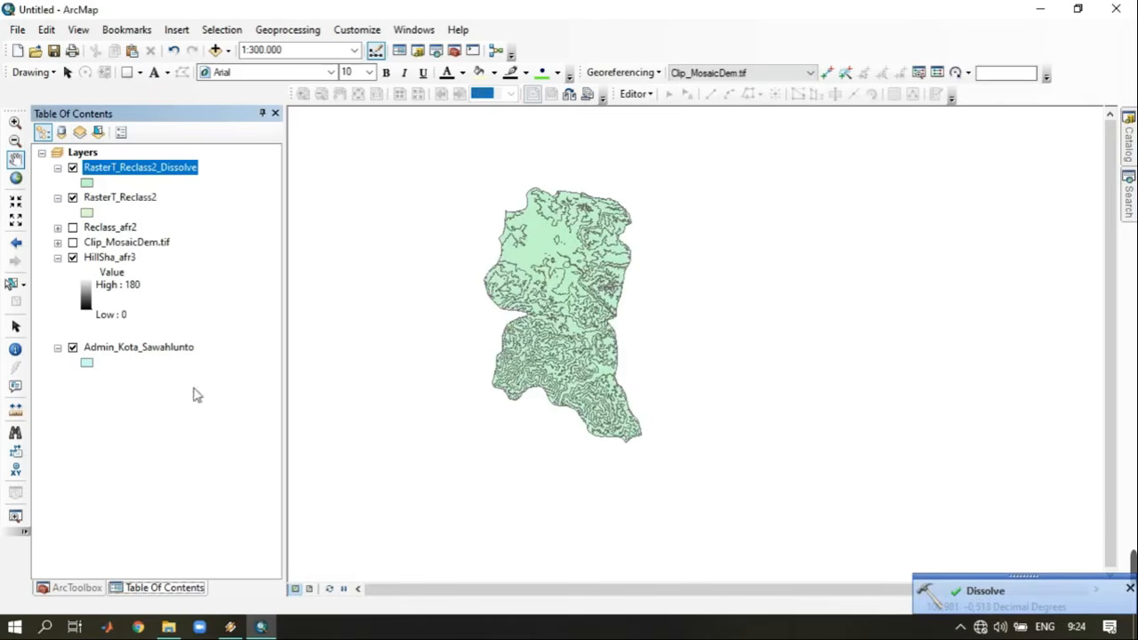
Examine the gridcode values in the attribute table of the RasterT_Reclass2_Dissolve layer and close the table.
right_click(129, 174)
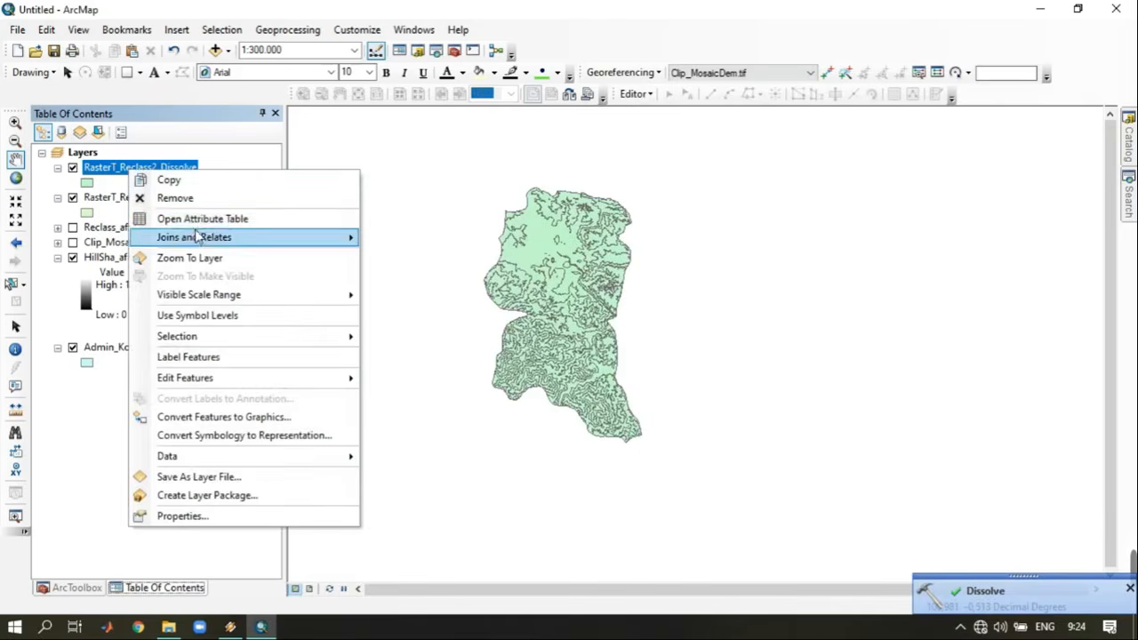
left_click(206, 218)
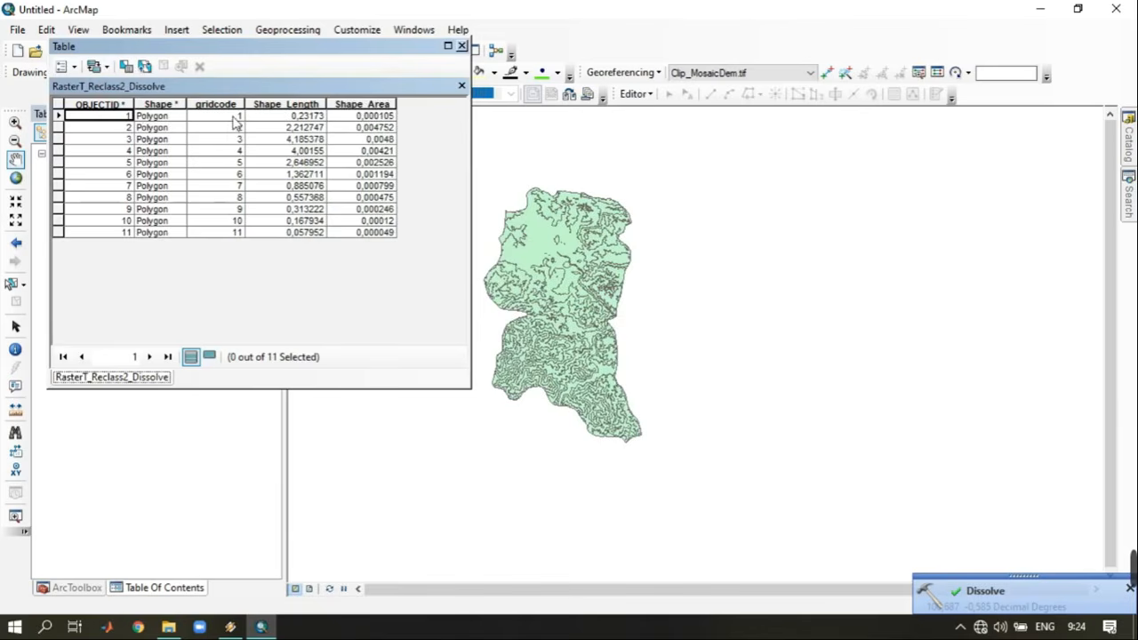
left_click(247, 110)
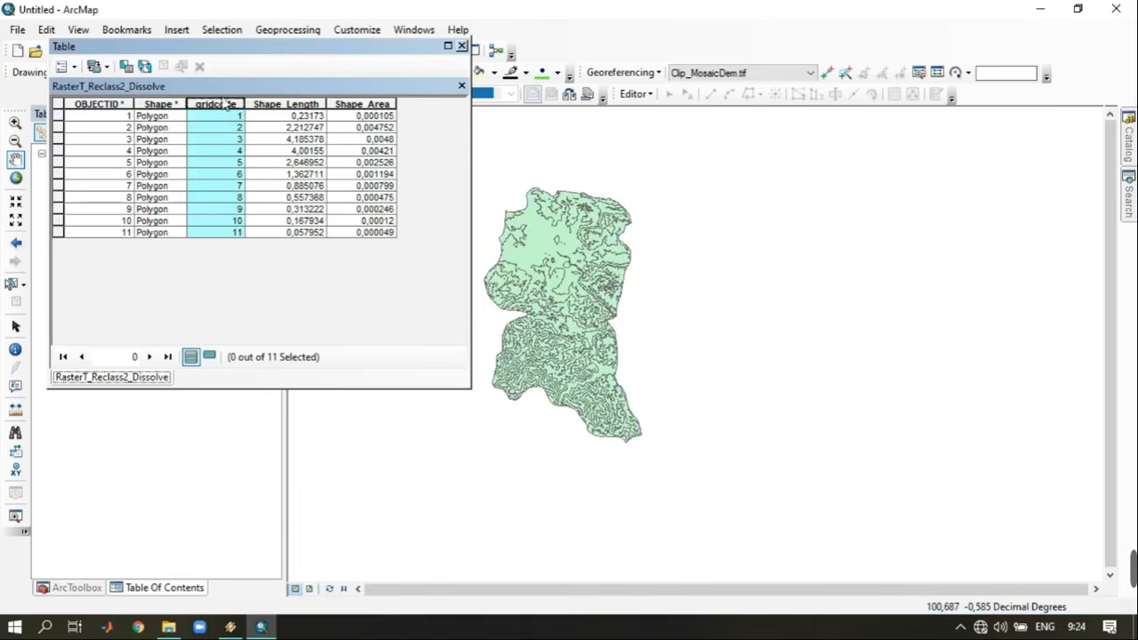
left_click(462, 45)
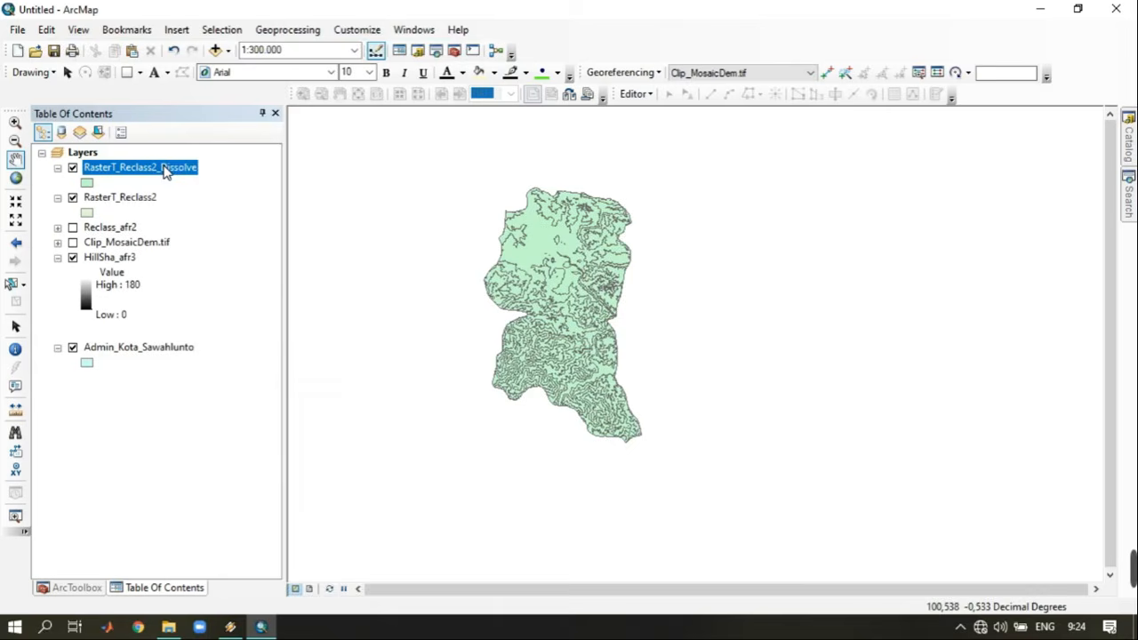
Start exporting all features of RasterT_Reclass2_Dissolve and choose D:\People\09 Head as the output folder.
right_click(165, 172)
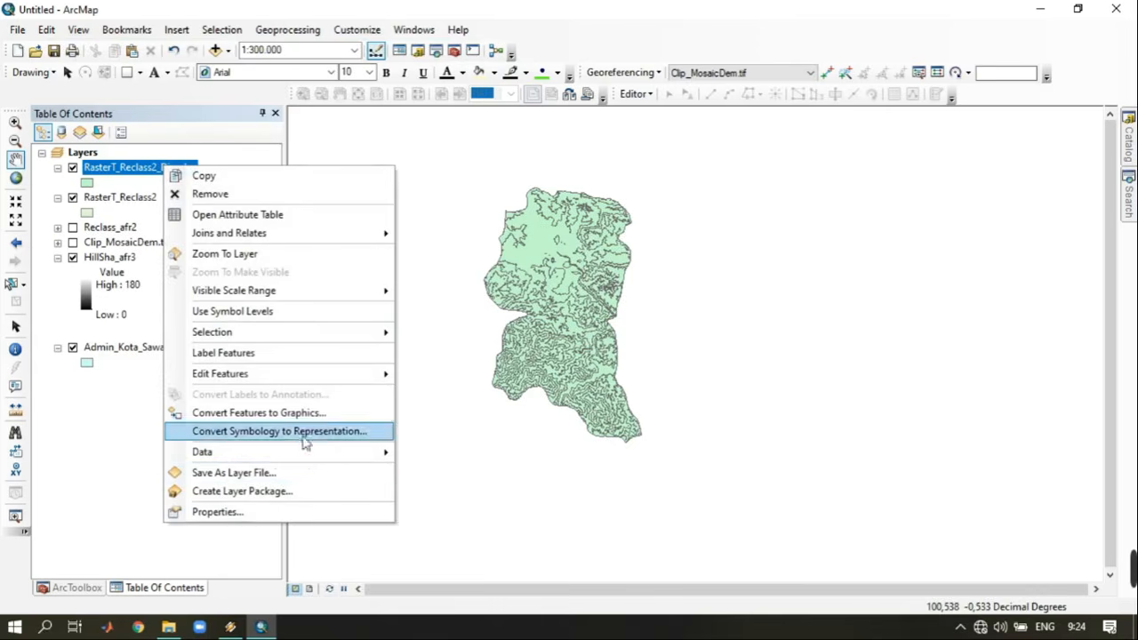
mouse_move(307, 452)
left_click(514, 489)
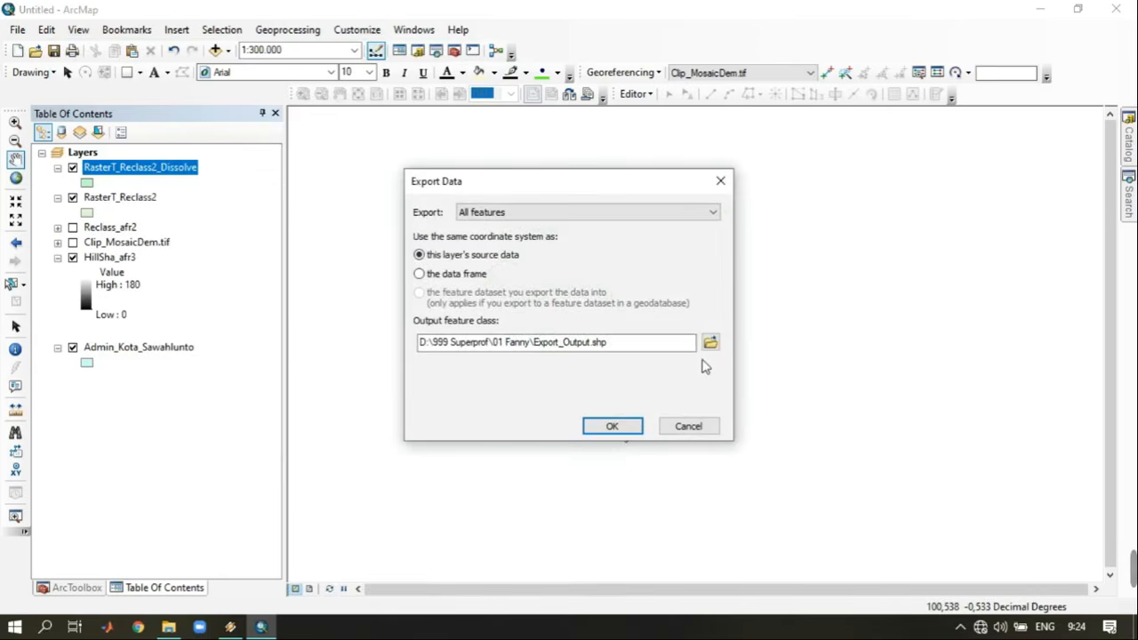
left_click(710, 342)
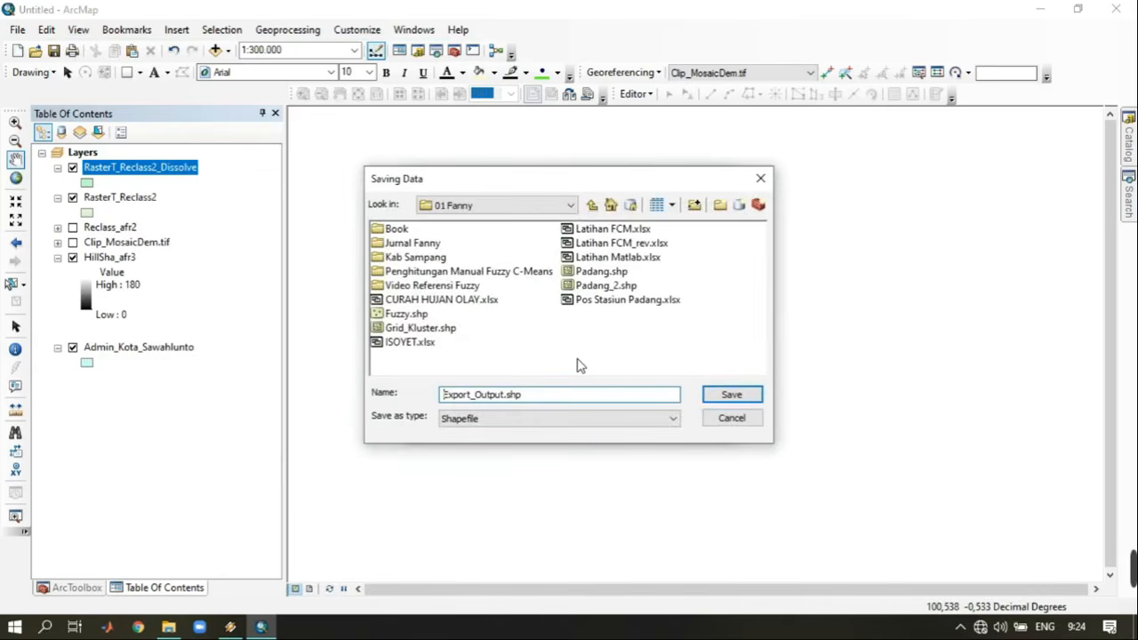
left_click(528, 210)
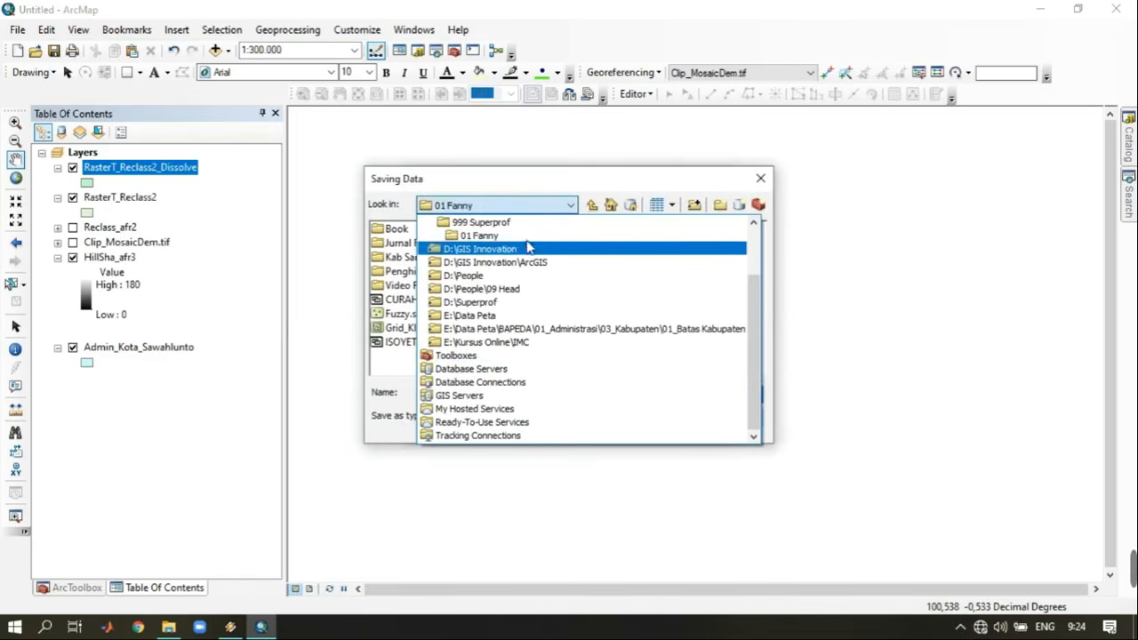
scroll(510, 273, "up", 2)
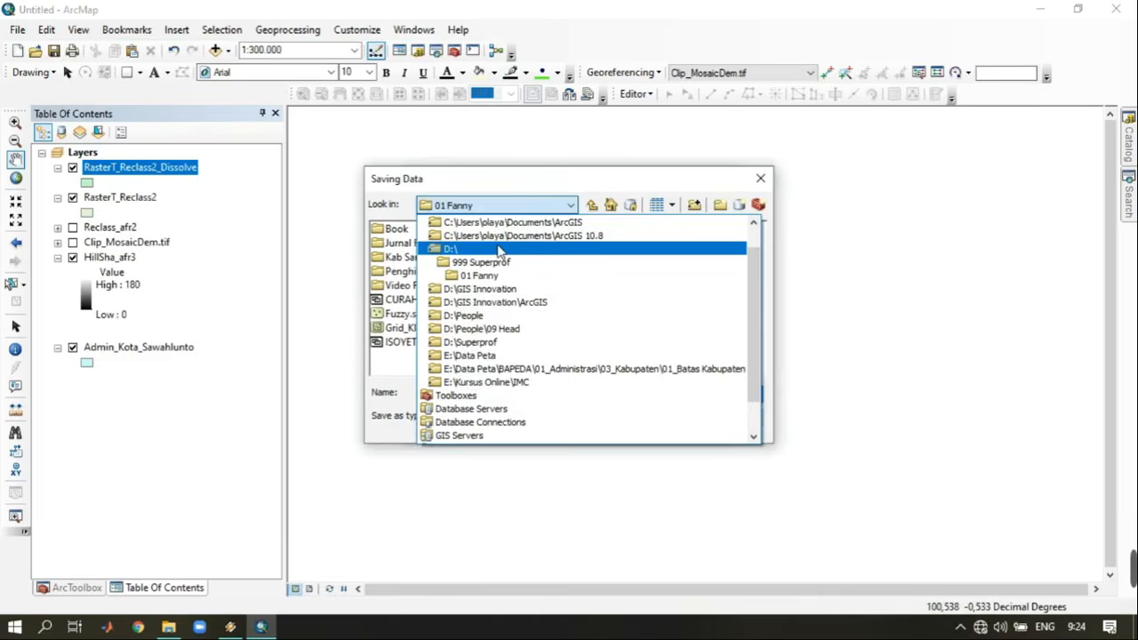
left_click(498, 247)
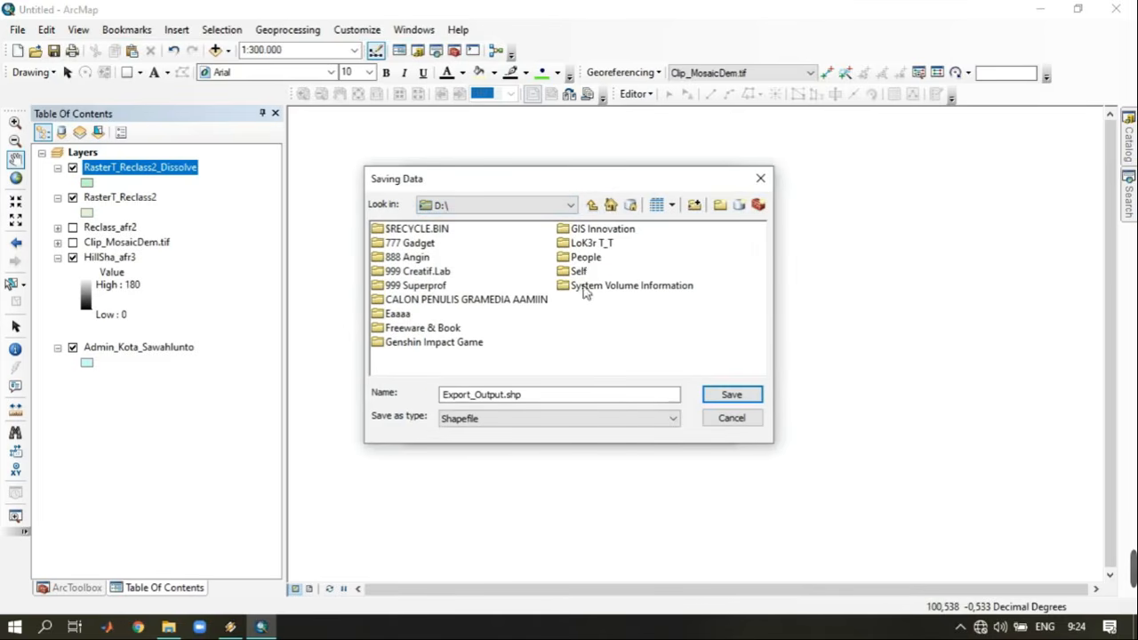
double_click(580, 258)
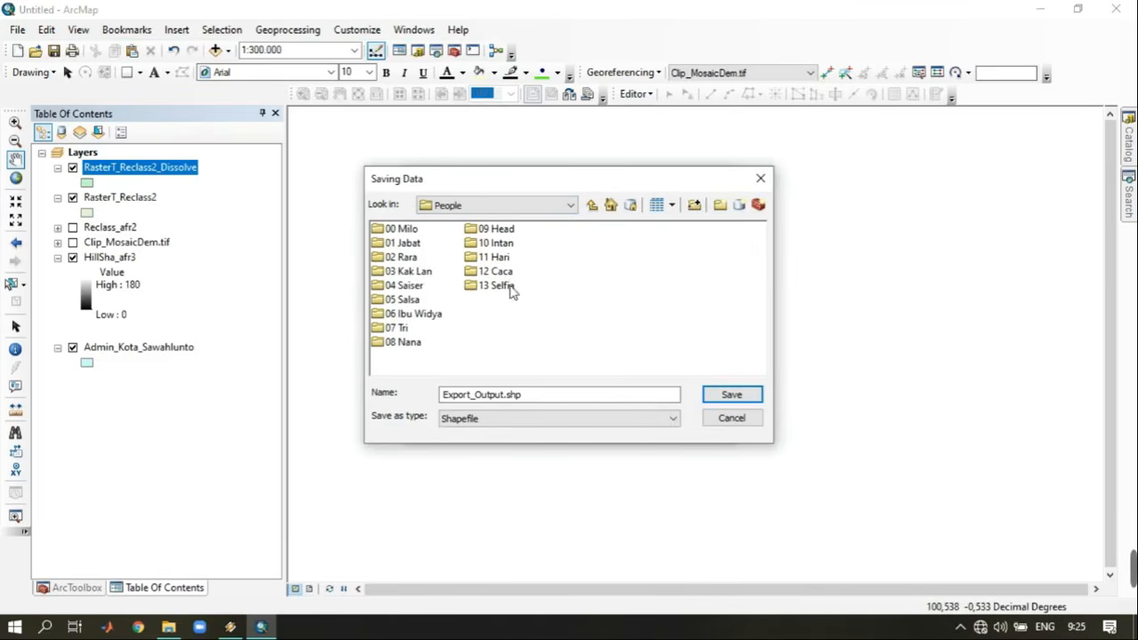
double_click(498, 231)
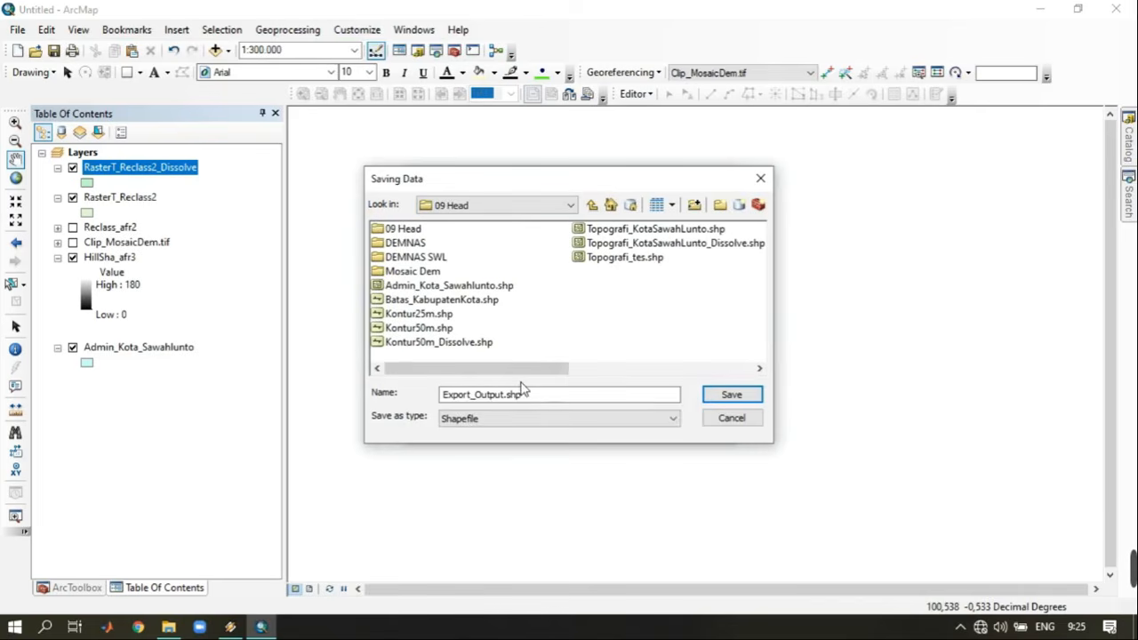
Export the data as the shapefile Ketinggian Interval 100.shp and add it to the map as a layer.
double_click(559, 398)
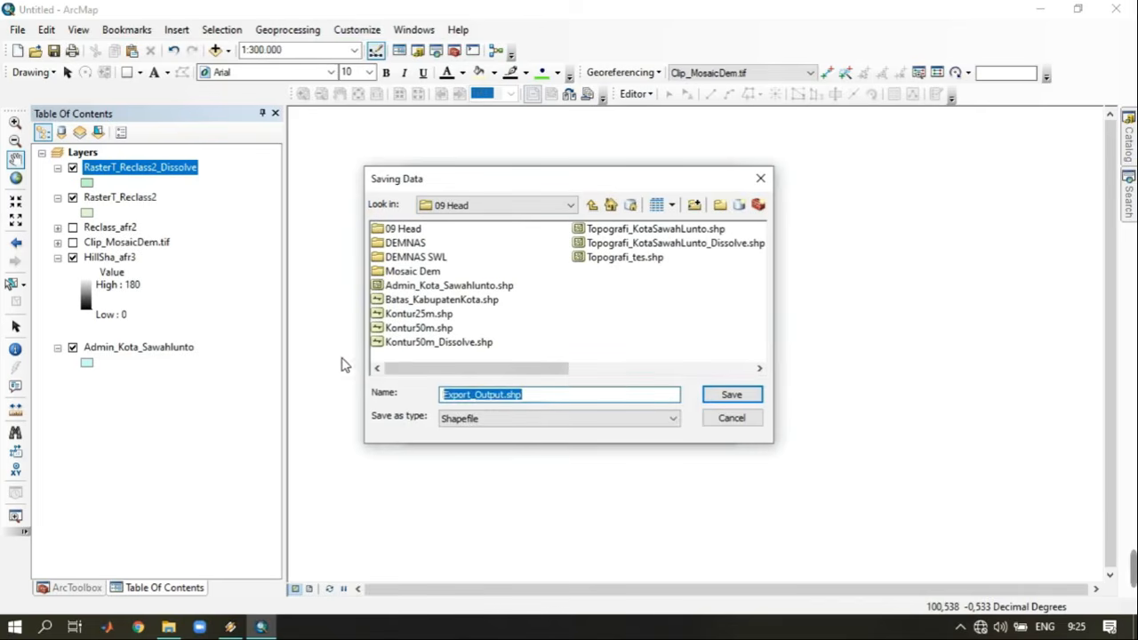
type("Ketinggian Interval 100.shp")
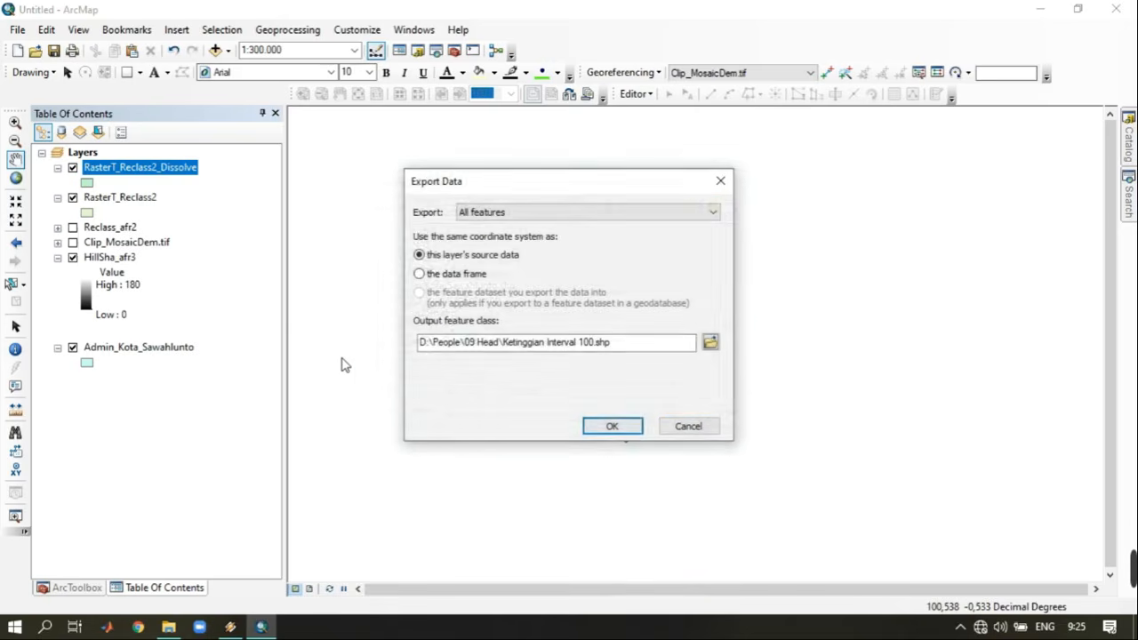
key("Return")
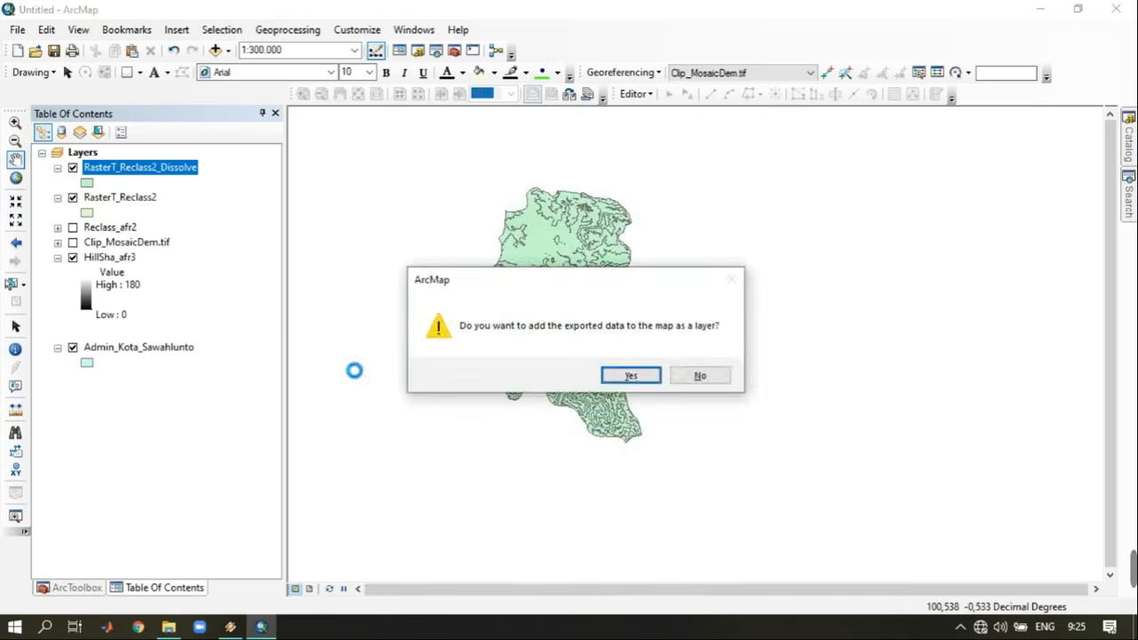
key("Return")
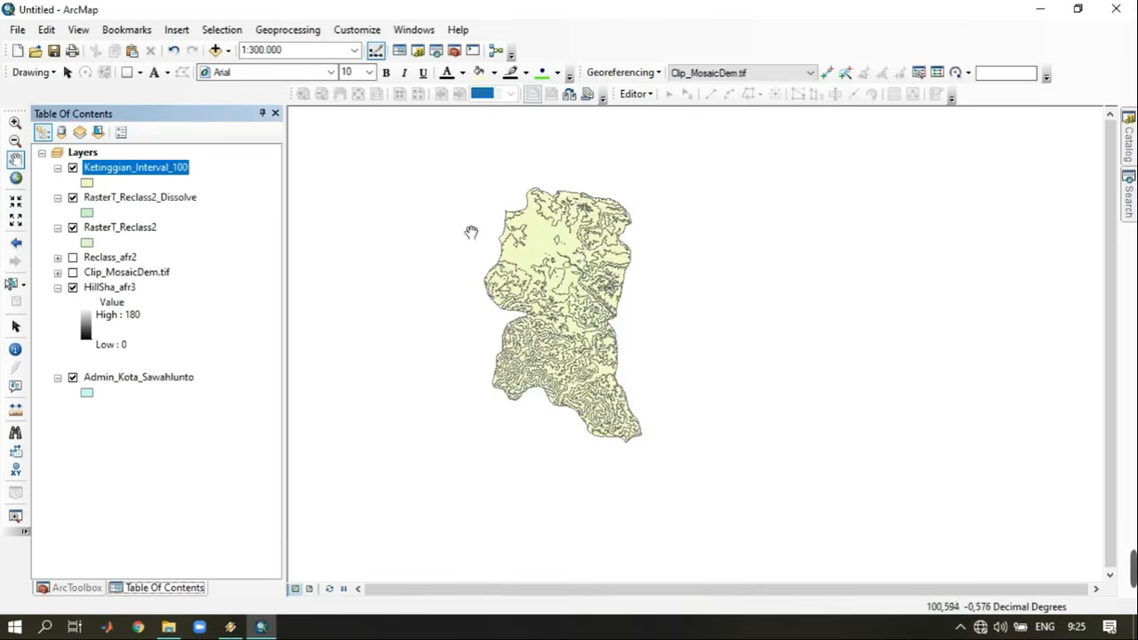
Remove the RasterT_Reclass2_Dissolve and RasterT_Reclass2 layers from the map.
scroll(513, 315, "down", 2)
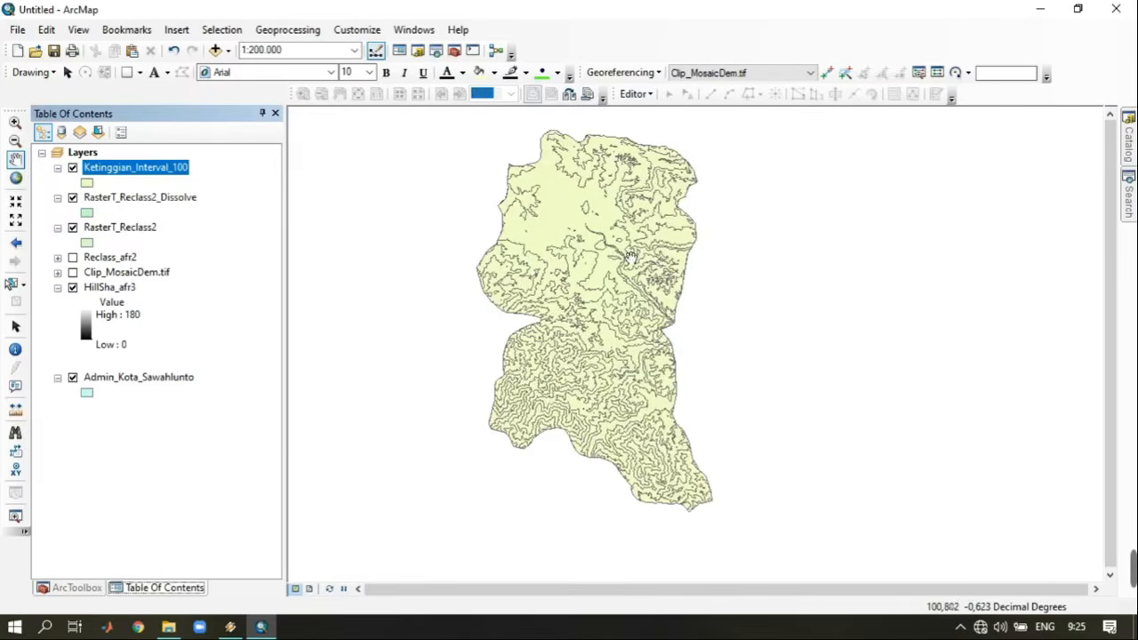
right_click(135, 197)
left_click(175, 225)
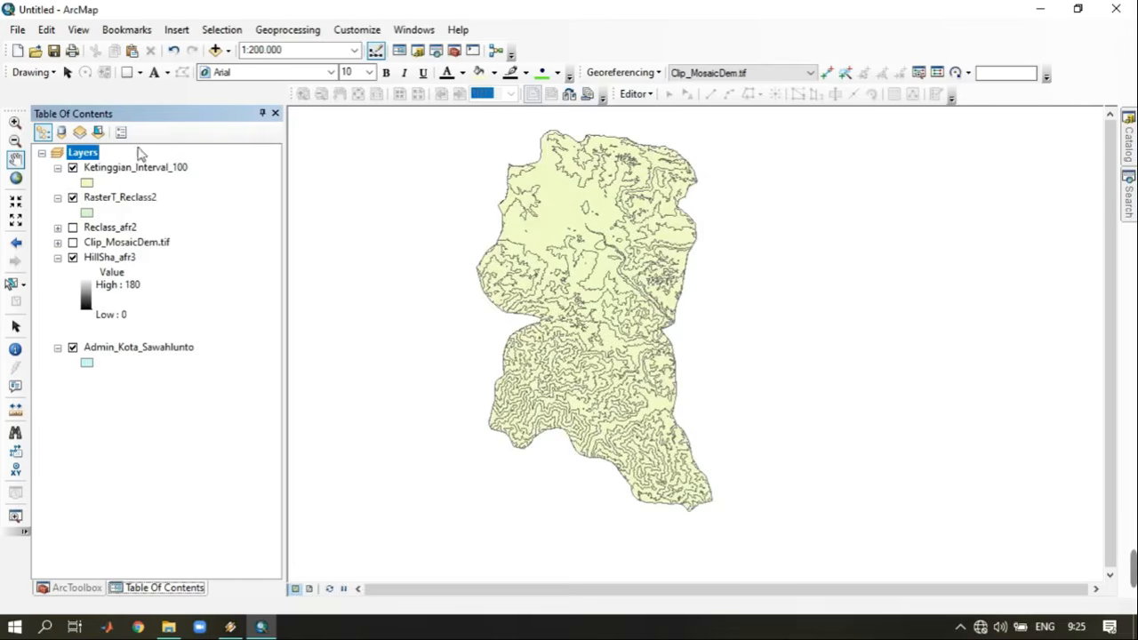
right_click(108, 199)
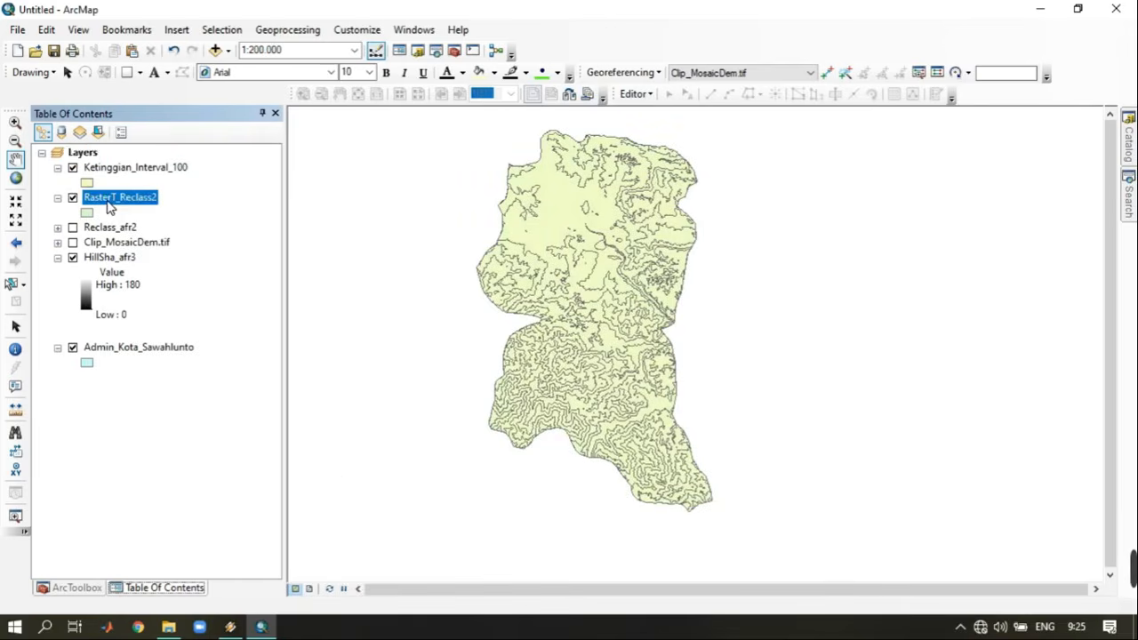
left_click(142, 229)
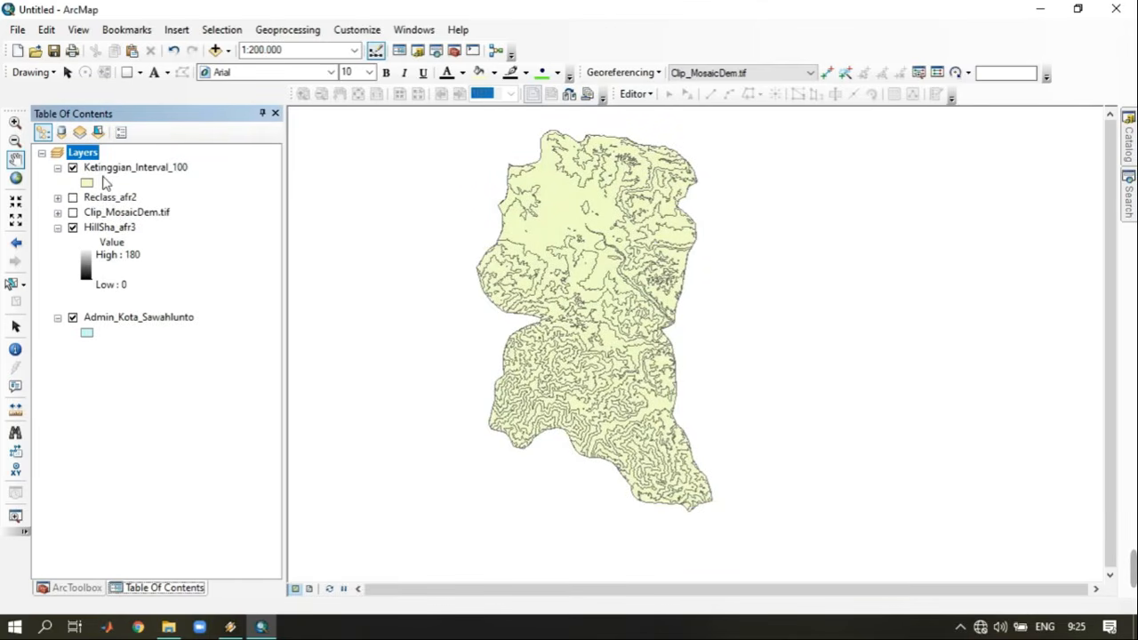
Add a Double field named Ketinggian to the attribute table of the Ketinggian_Interval_100 layer.
right_click(151, 171)
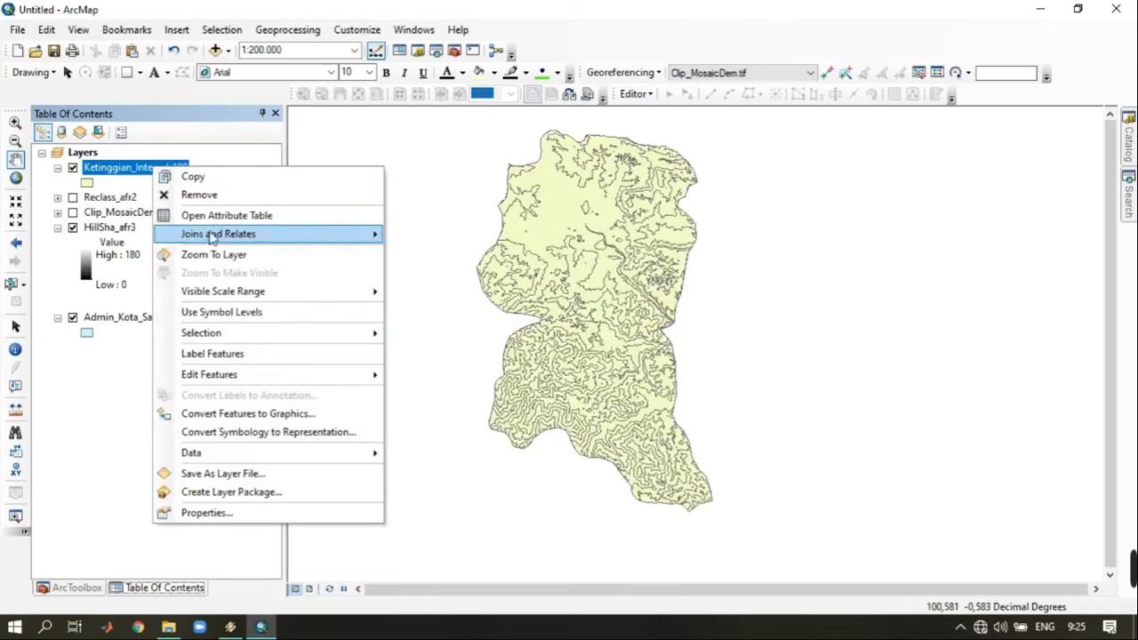
left_click(219, 216)
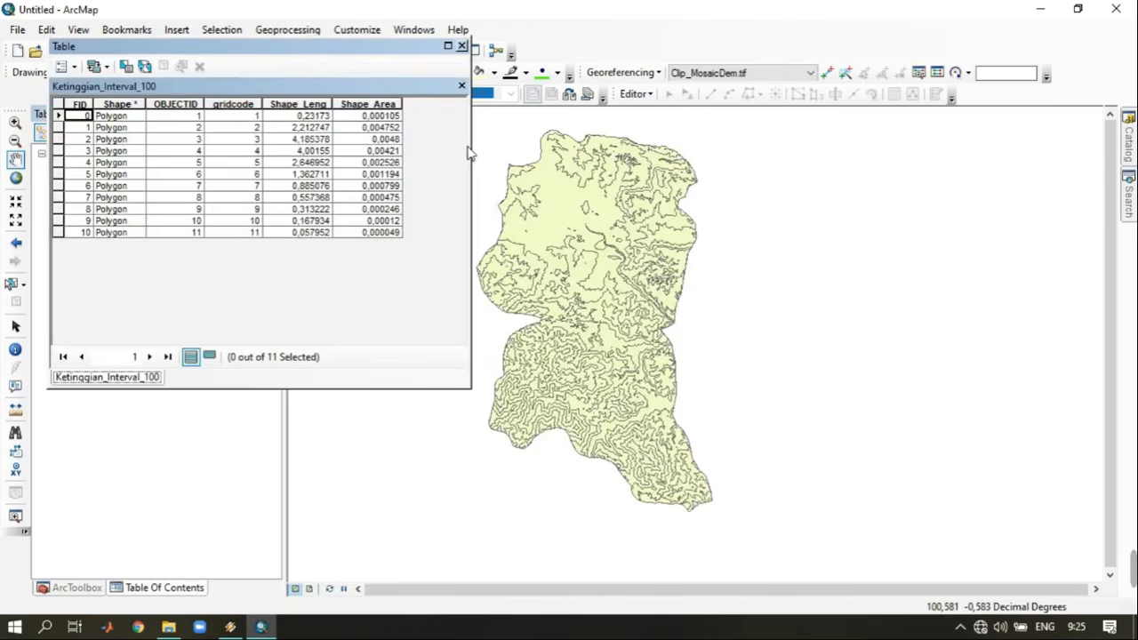
left_click_drag(480, 153, 731, 193)
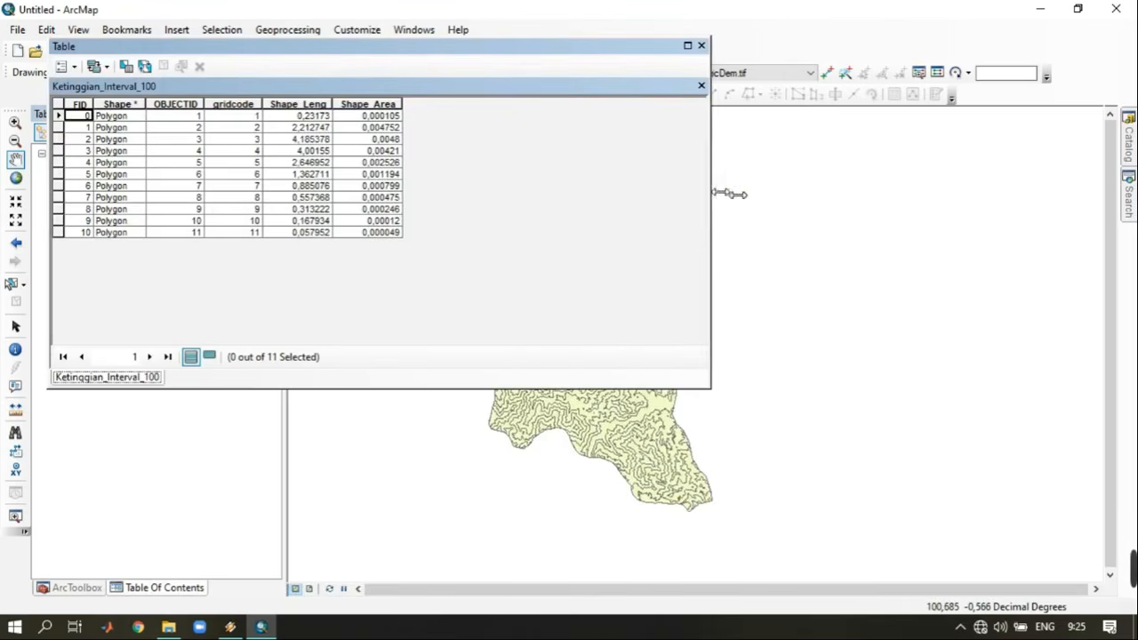
left_click(74, 70)
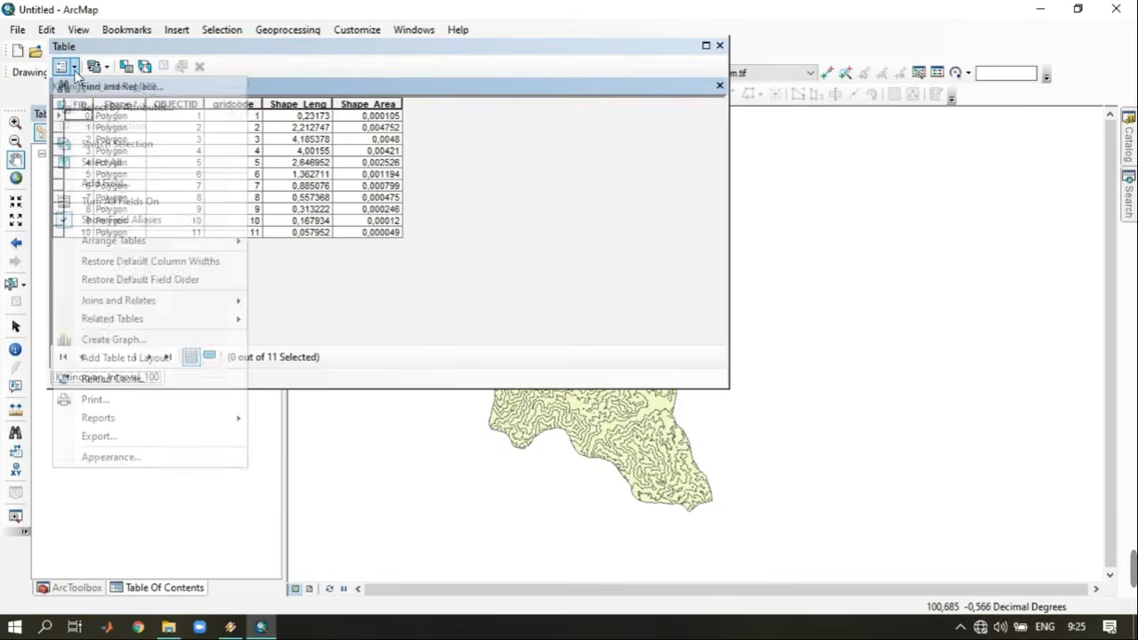
left_click(125, 182)
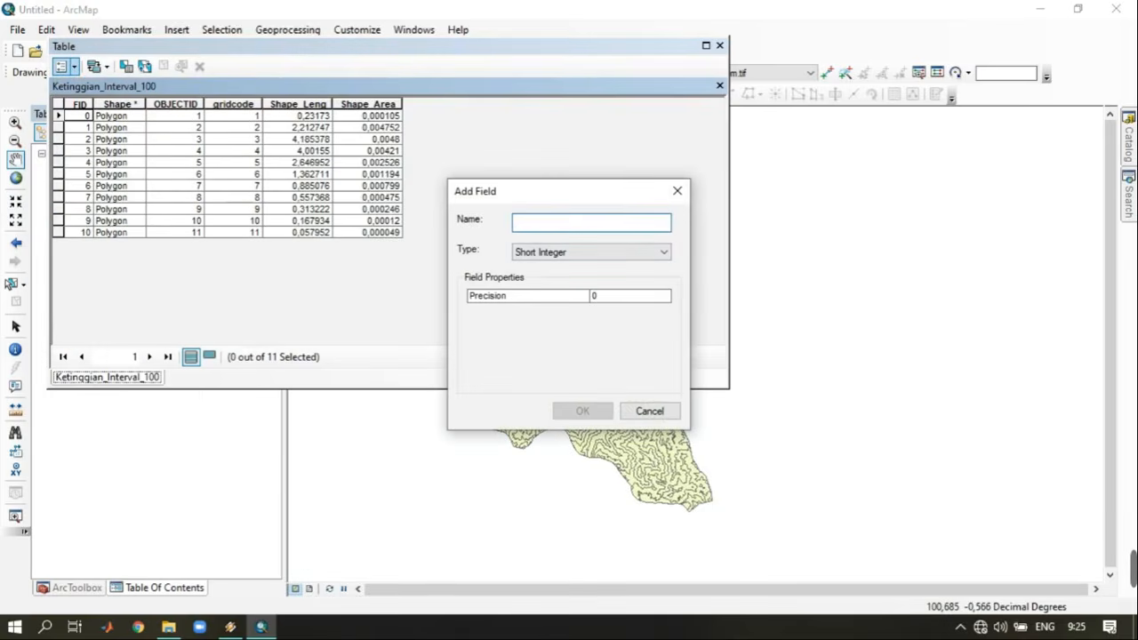
type("Ketinggian")
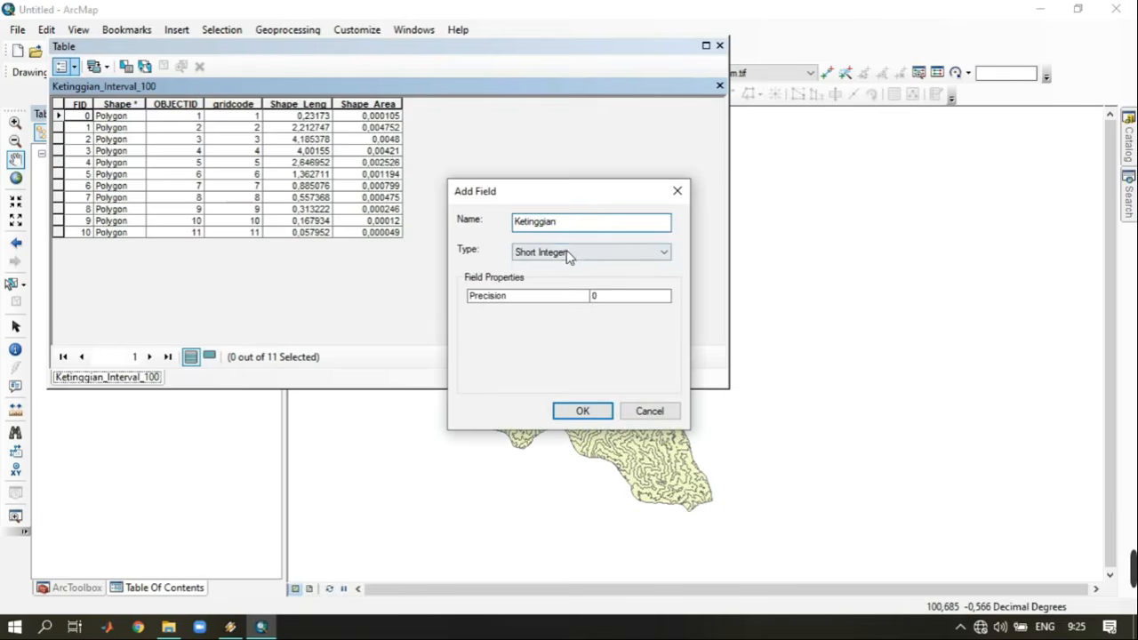
left_click(567, 252)
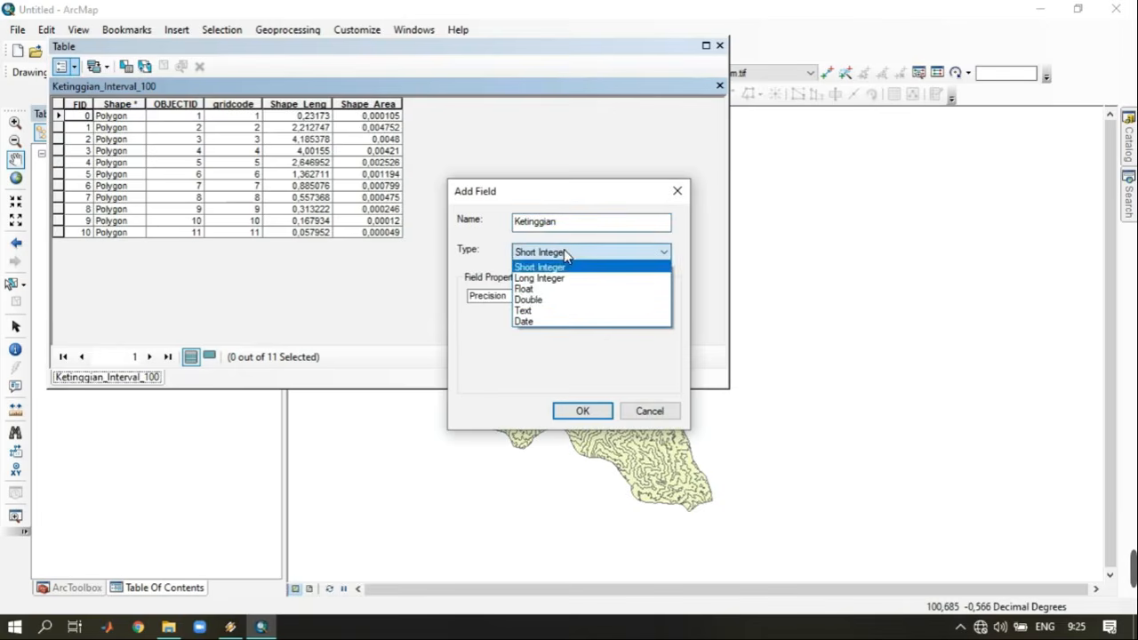
left_click(569, 299)
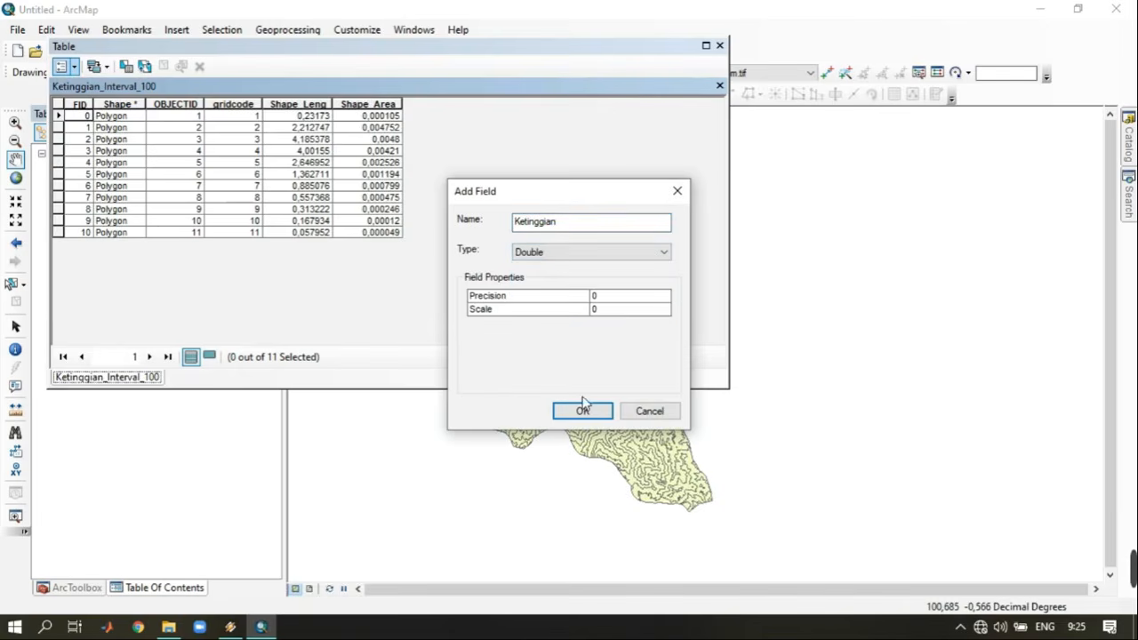
left_click(582, 410)
left_click_drag(544, 110, 469, 103)
left_click_drag(487, 49, 528, 148)
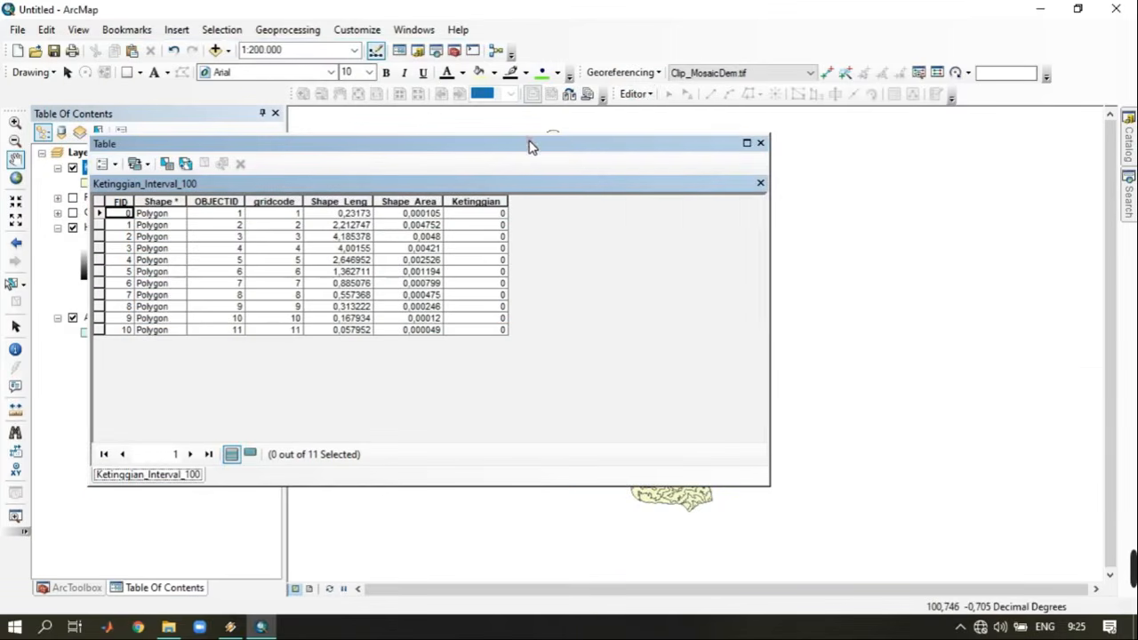
Start an edit session on the Ketinggian_Interval_100 layer.
left_click(636, 94)
left_click(665, 114)
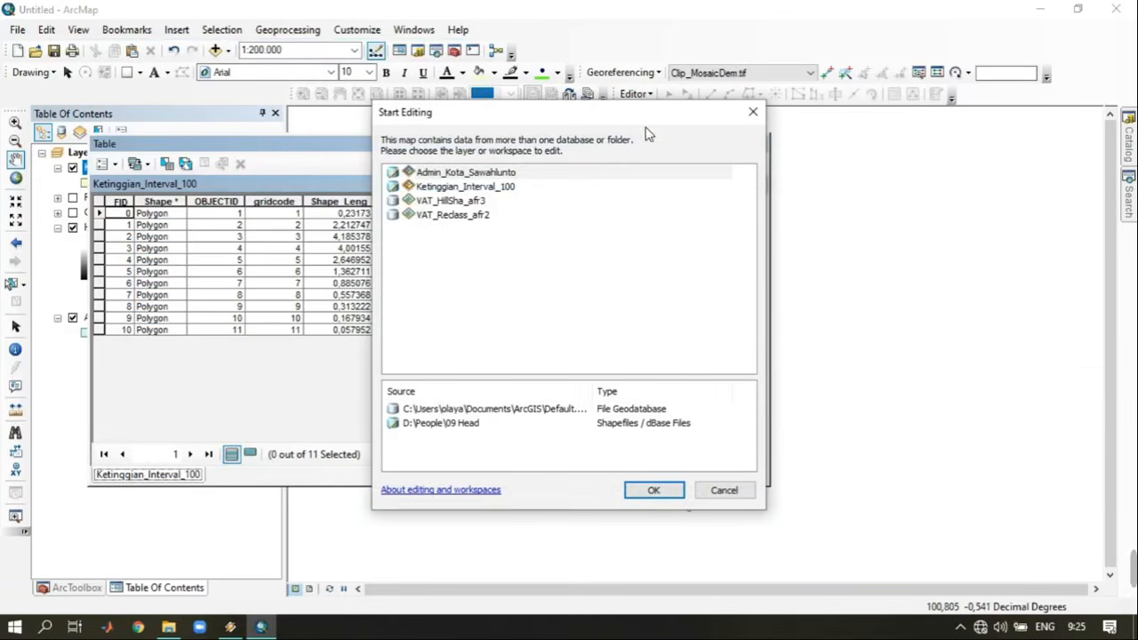
left_click(479, 188)
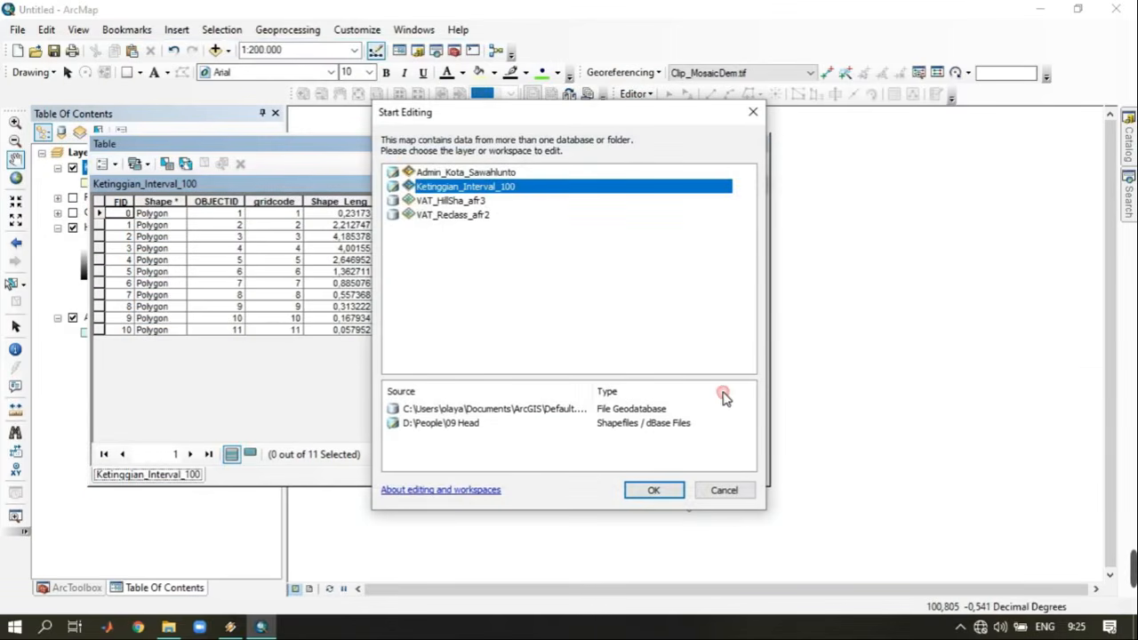
left_click(654, 489)
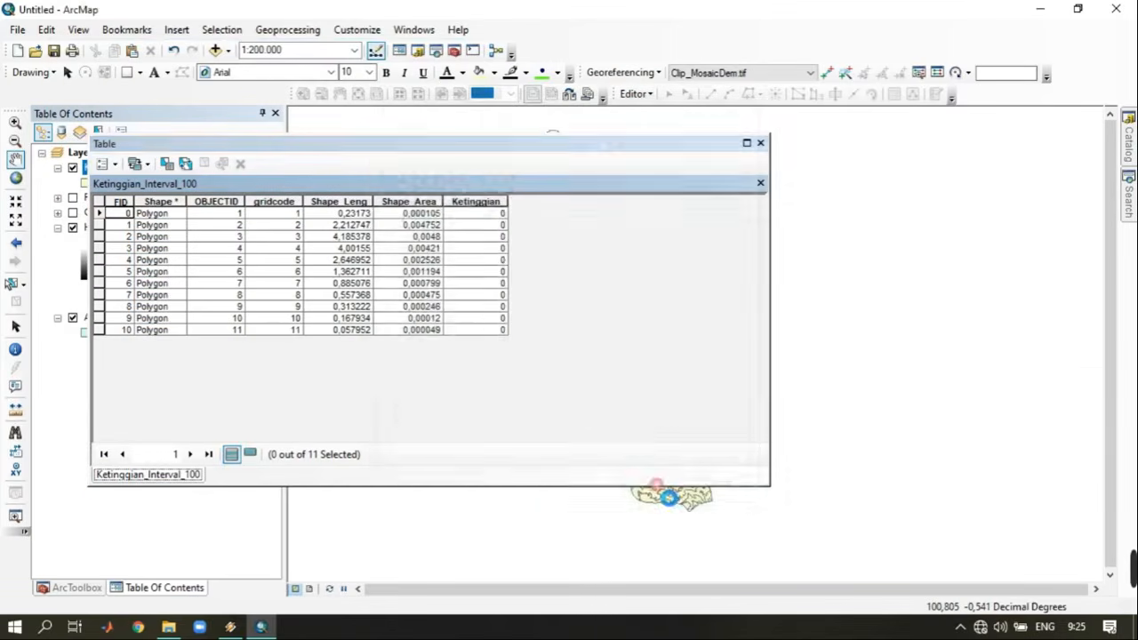
Fill the Ketinggian field for gridcodes 1 to 11 with 200 to 1200, increasing by 100 per row.
left_click(485, 214)
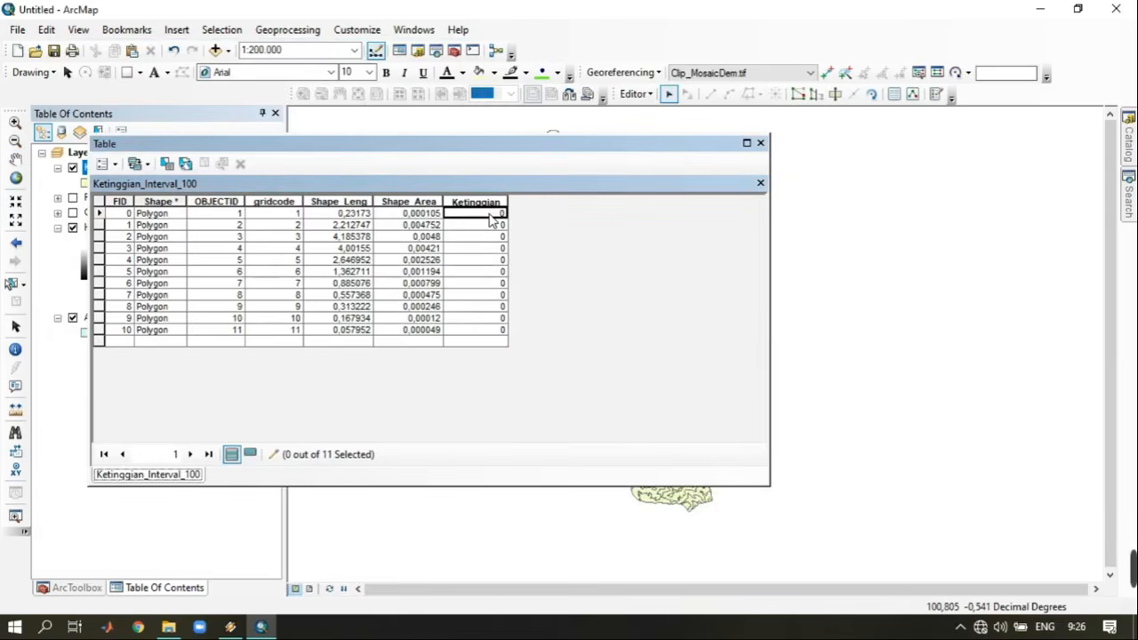
double_click(293, 214)
left_click(476, 215)
type("2")
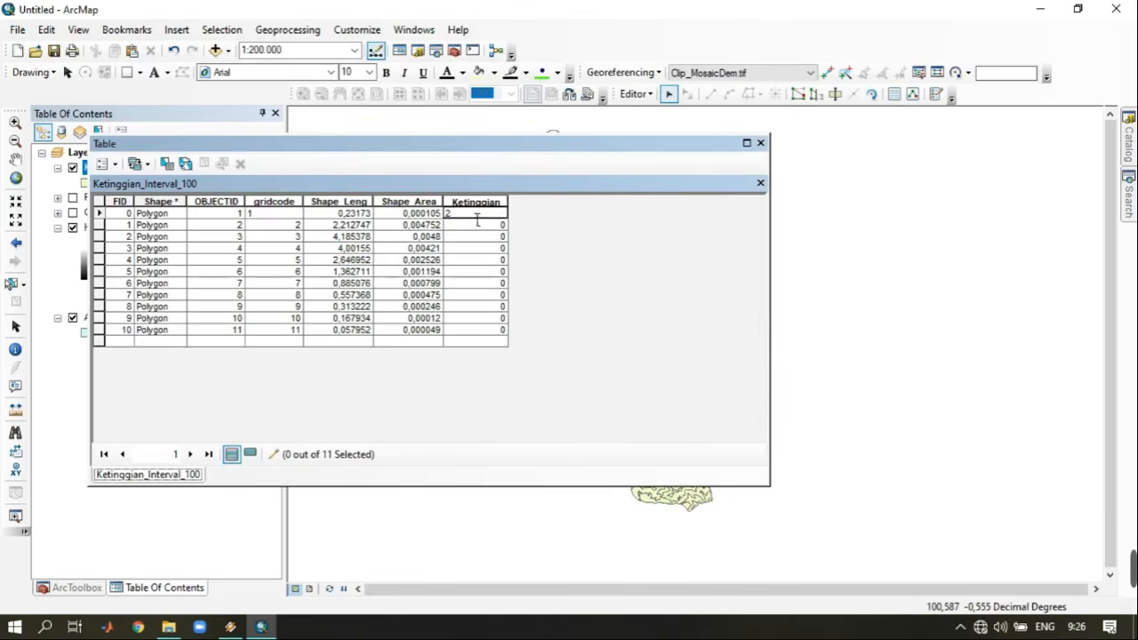
type("00")
key("Return")
type("200")
key("Return")
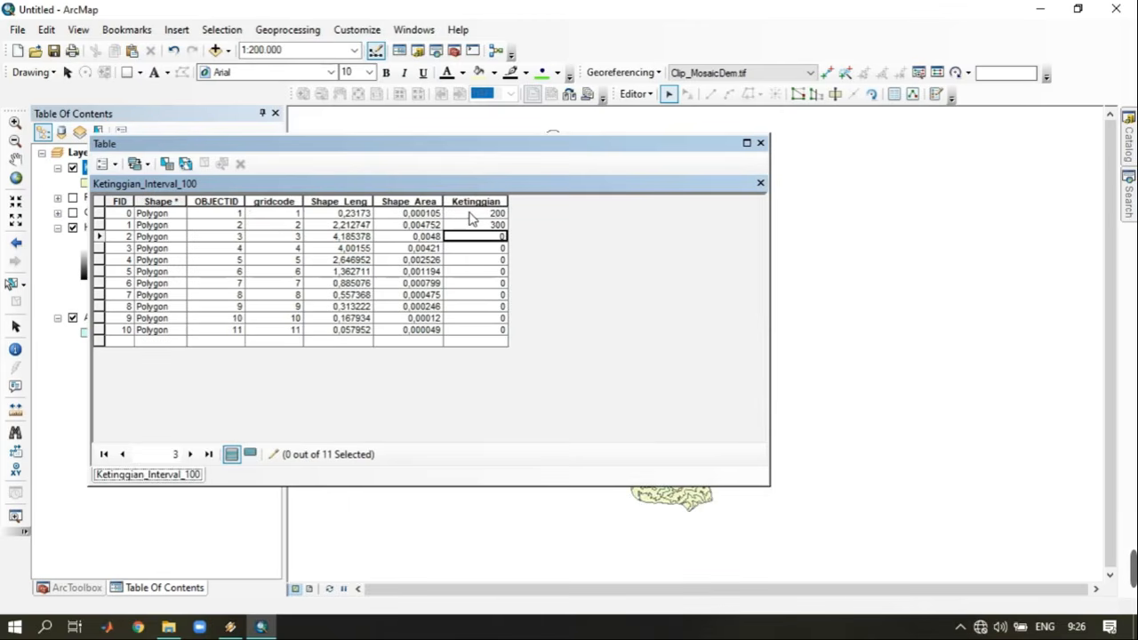
type("400")
key("Return")
type("500")
key("Return")
type("600")
key("Return")
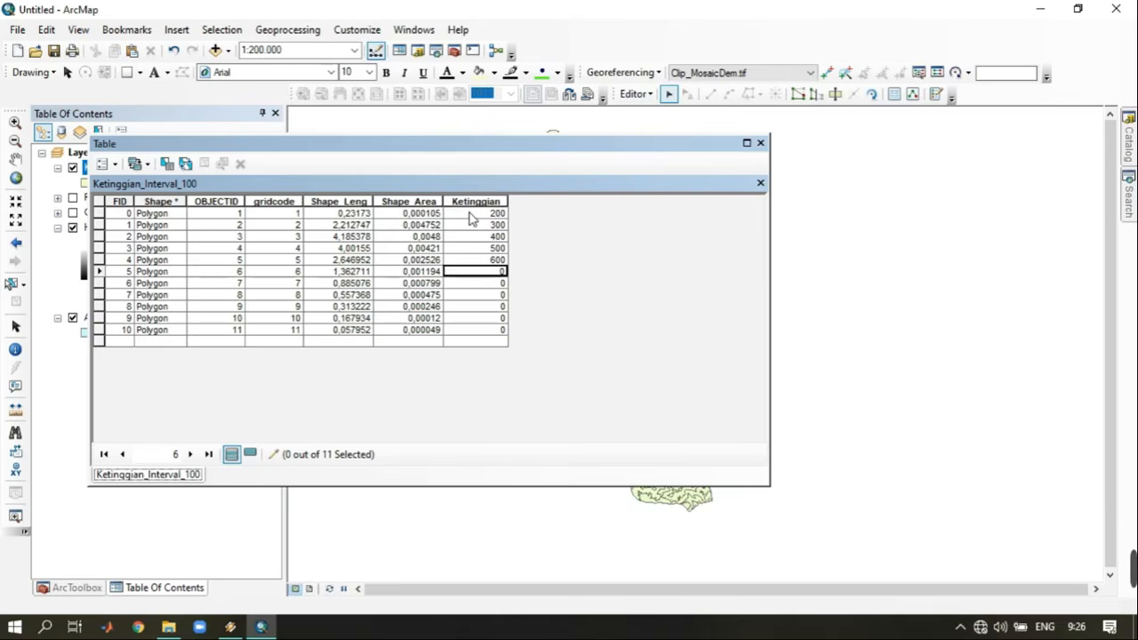
type("700")
key("Return")
type("8")
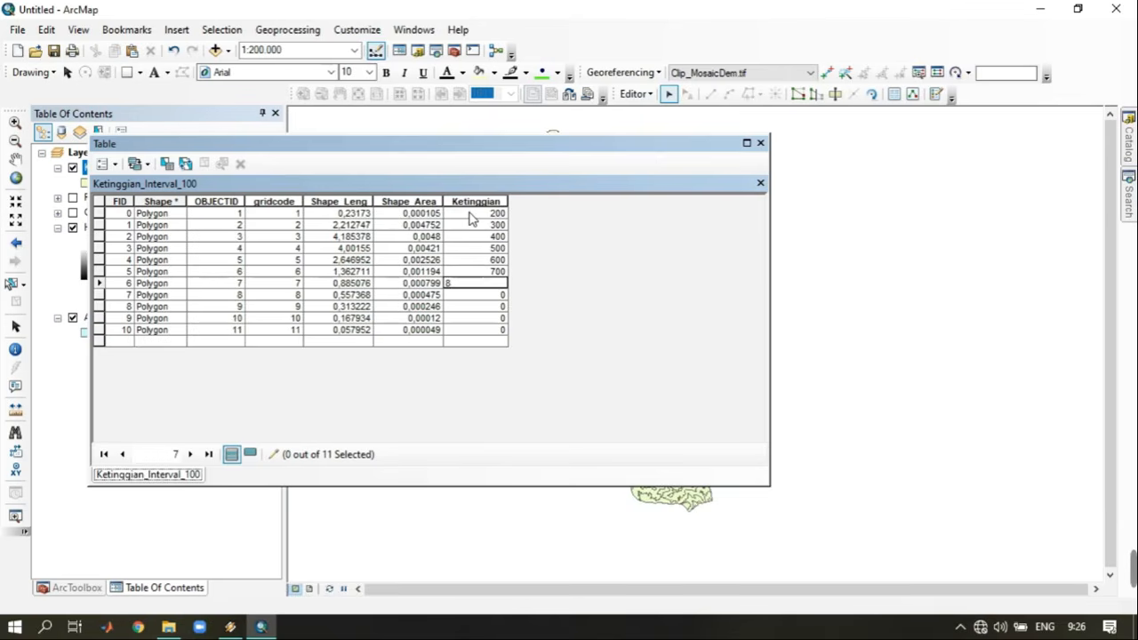
type("00")
key("Return")
type("900")
key("Return")
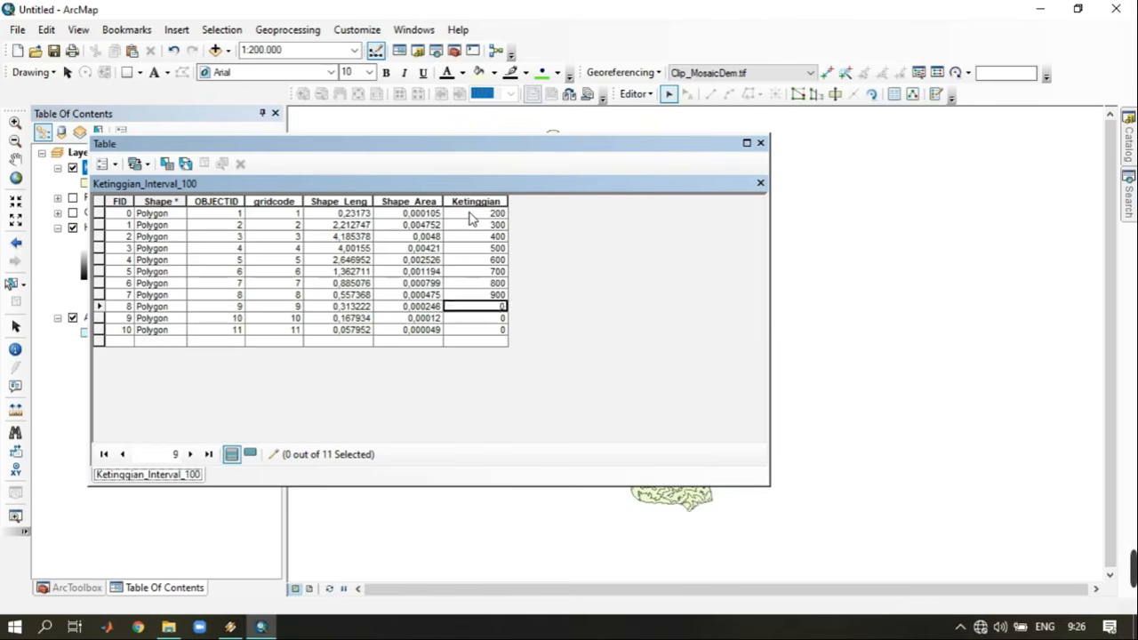
type("1000")
key("Return")
type("1100")
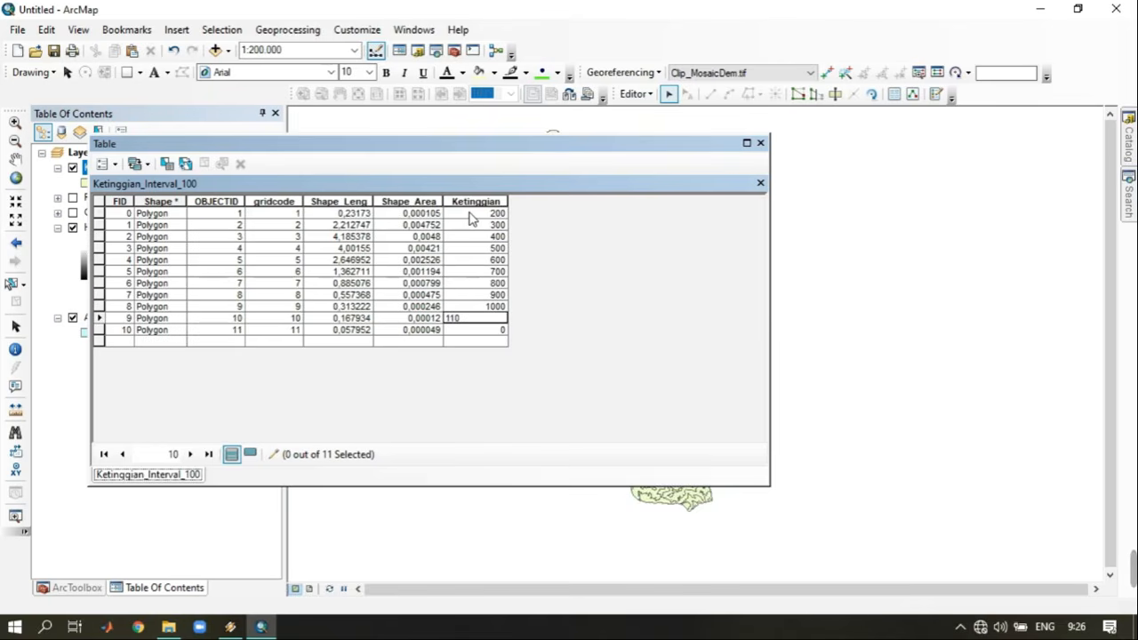
key("Return")
type("1200")
key("Return")
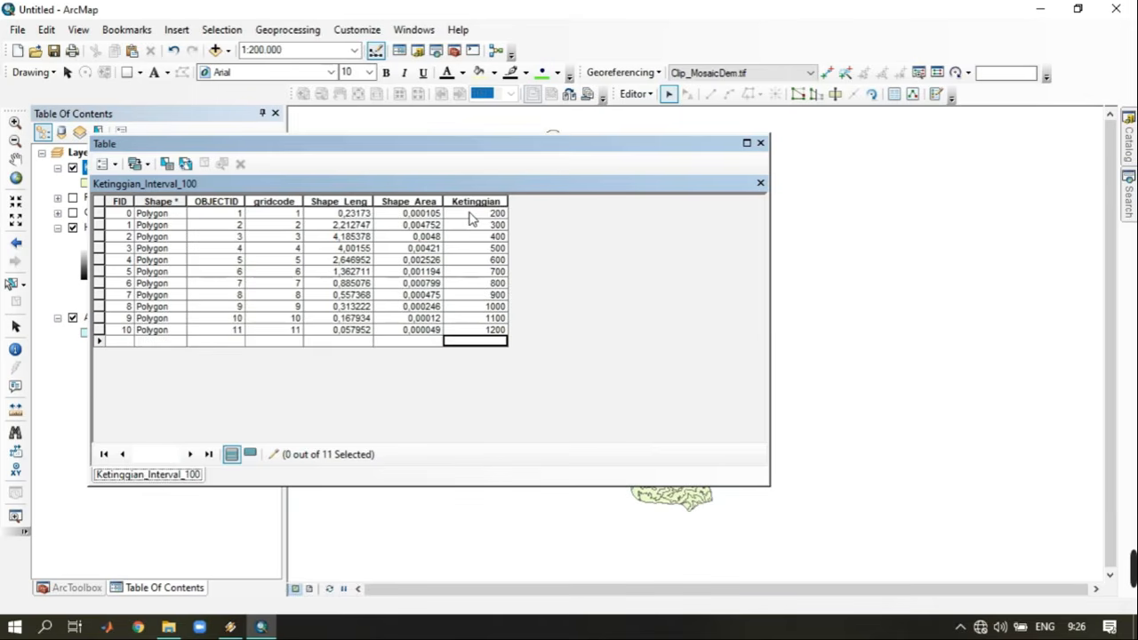
Stop editing, save the edits and close the attribute table.
left_click(635, 94)
left_click(658, 131)
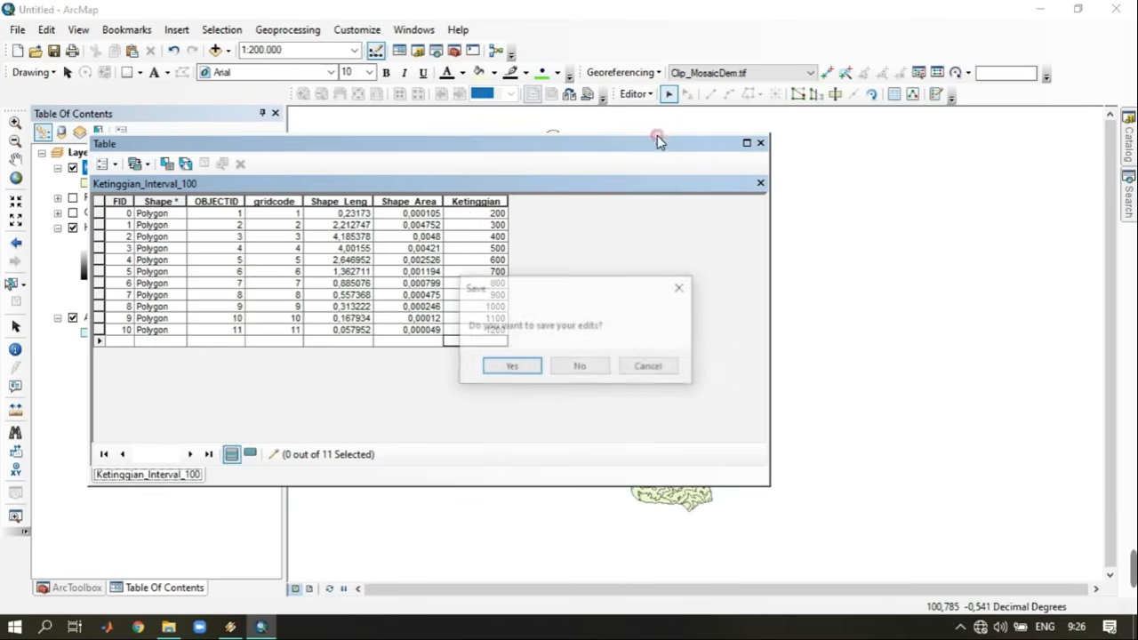
left_click(523, 369)
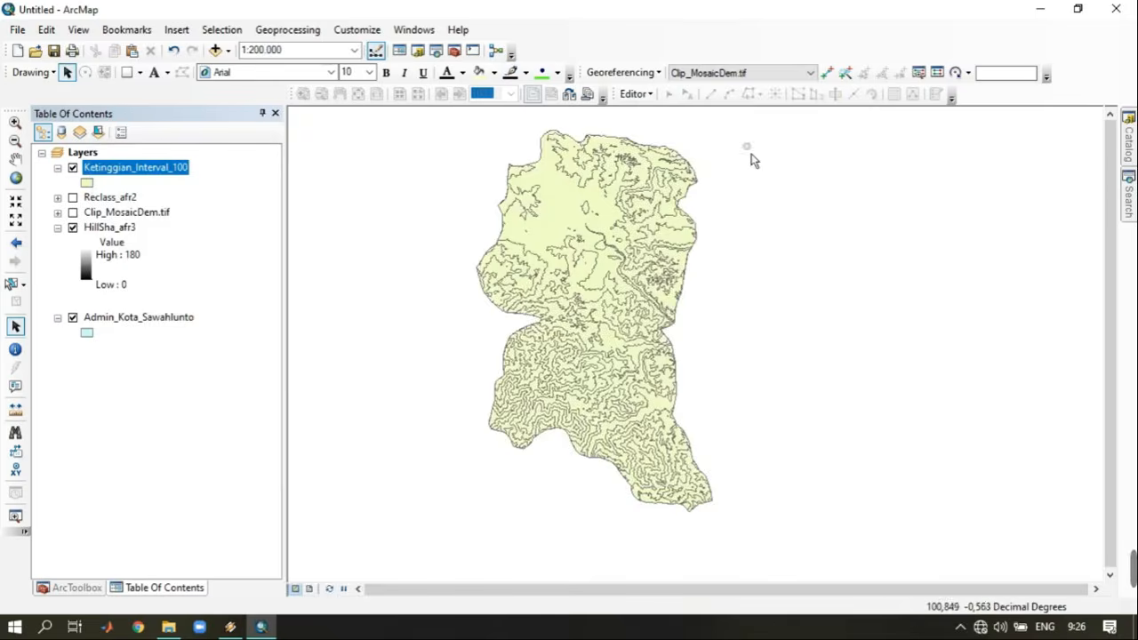
left_click(760, 143)
scroll(607, 345, "down", 1)
scroll(607, 345, "up", 1)
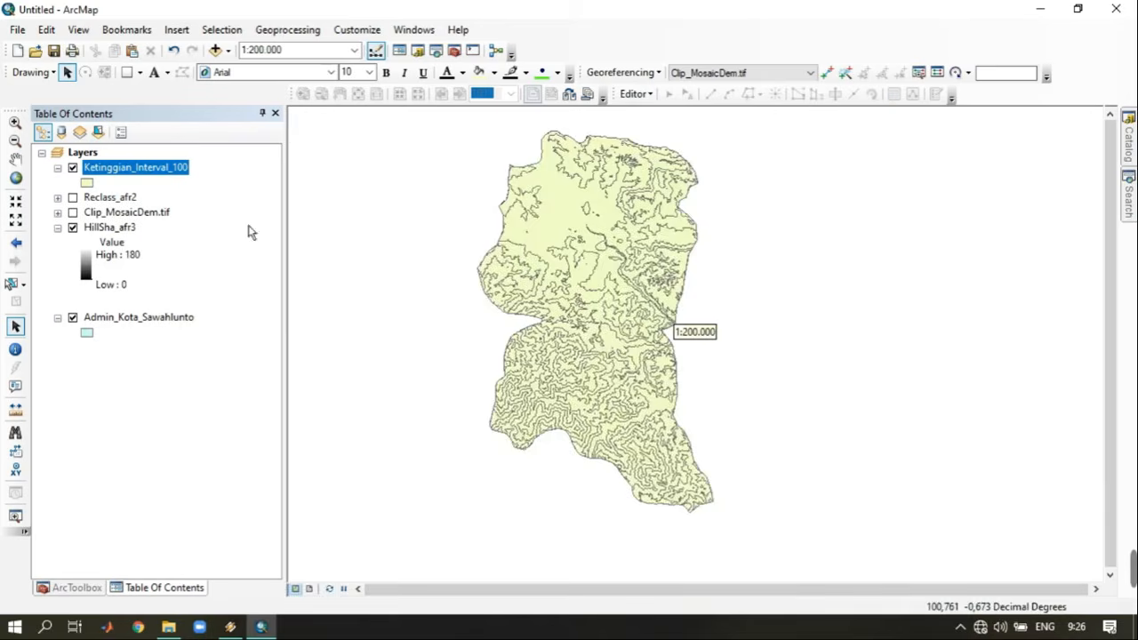
Set the Ketinggian_Interval_100 symbology to unique values of the Ketinggian field, with the default symbol's outline width at 0.
right_click(142, 169)
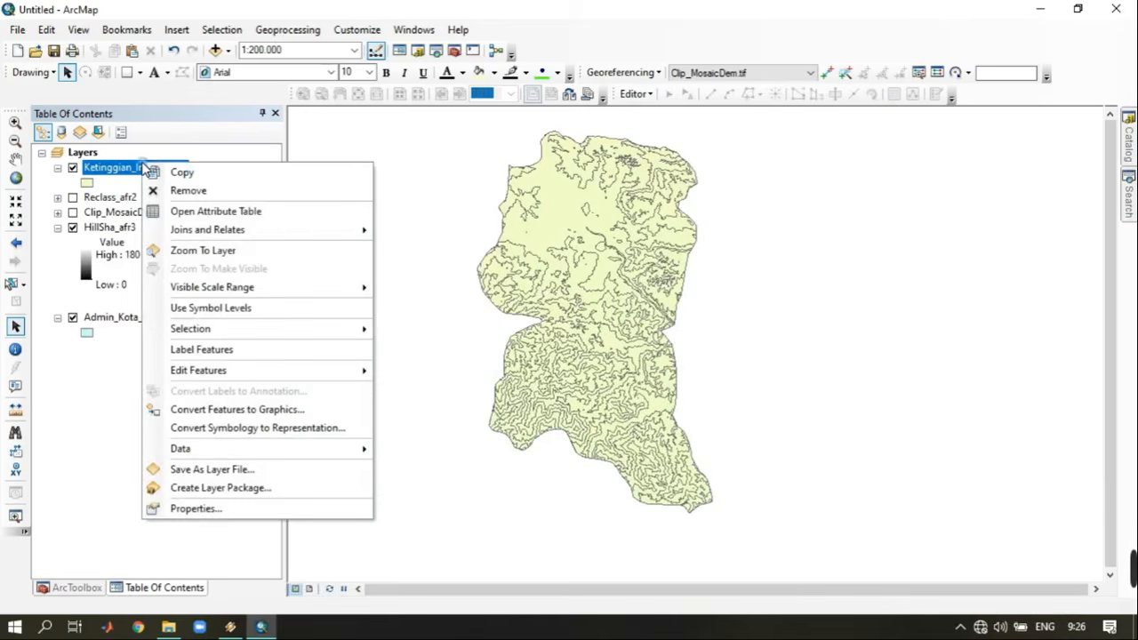
left_click(196, 509)
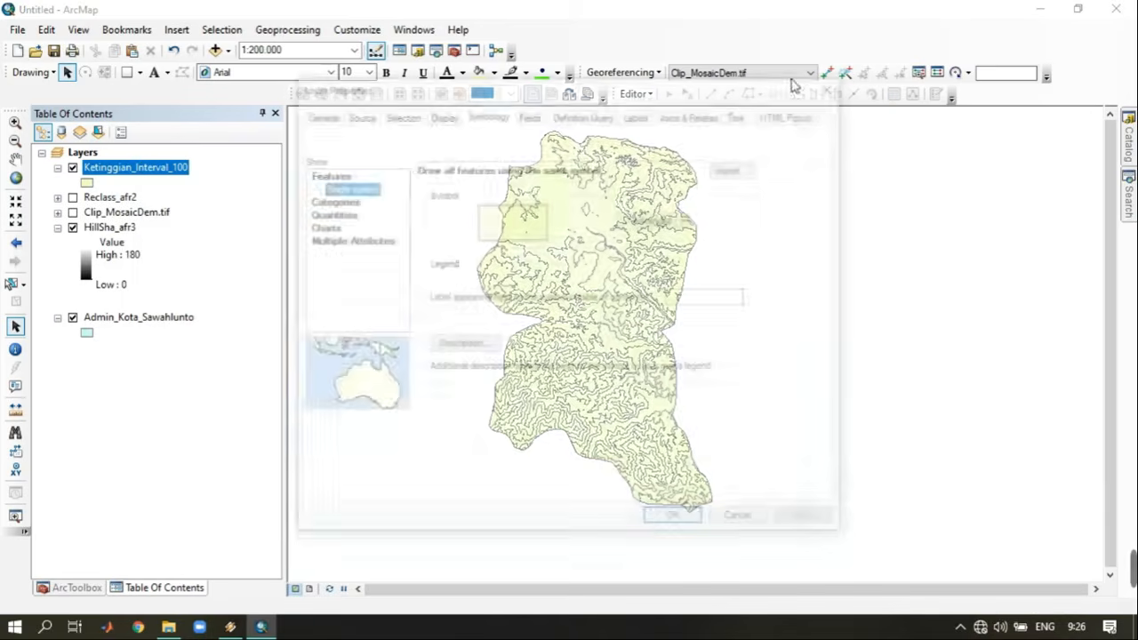
left_click(329, 200)
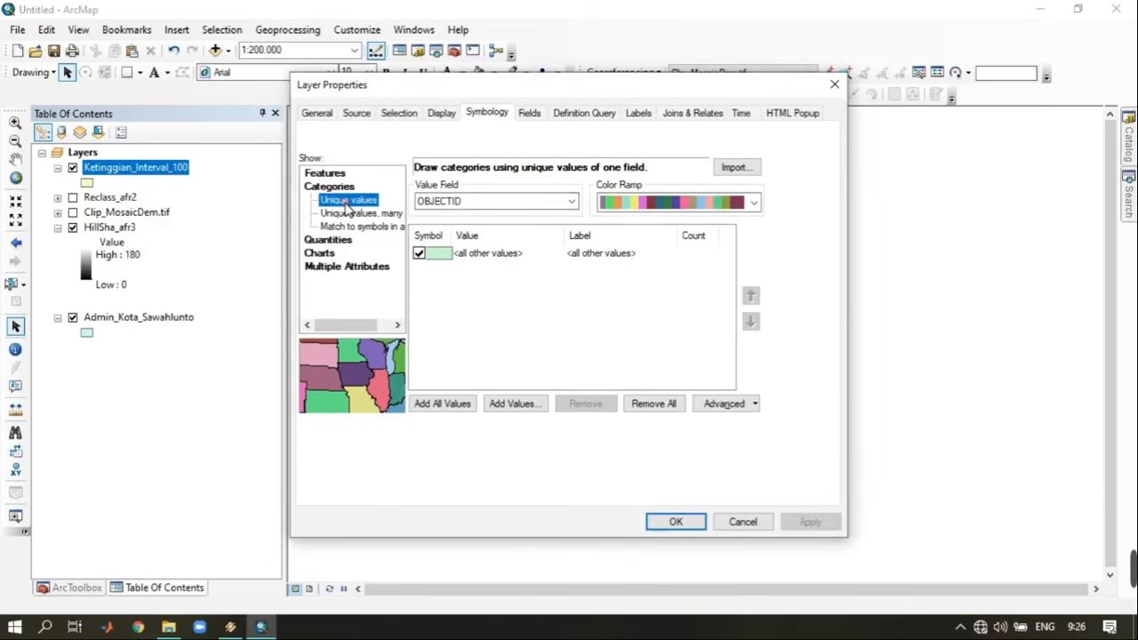
left_click(498, 203)
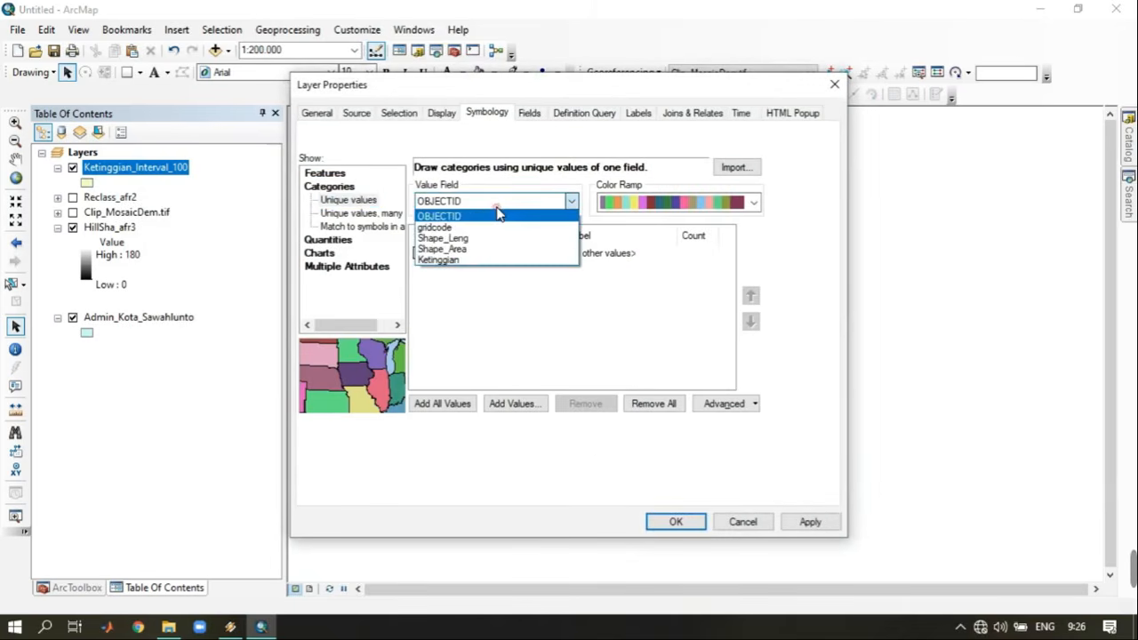
left_click(485, 260)
double_click(437, 253)
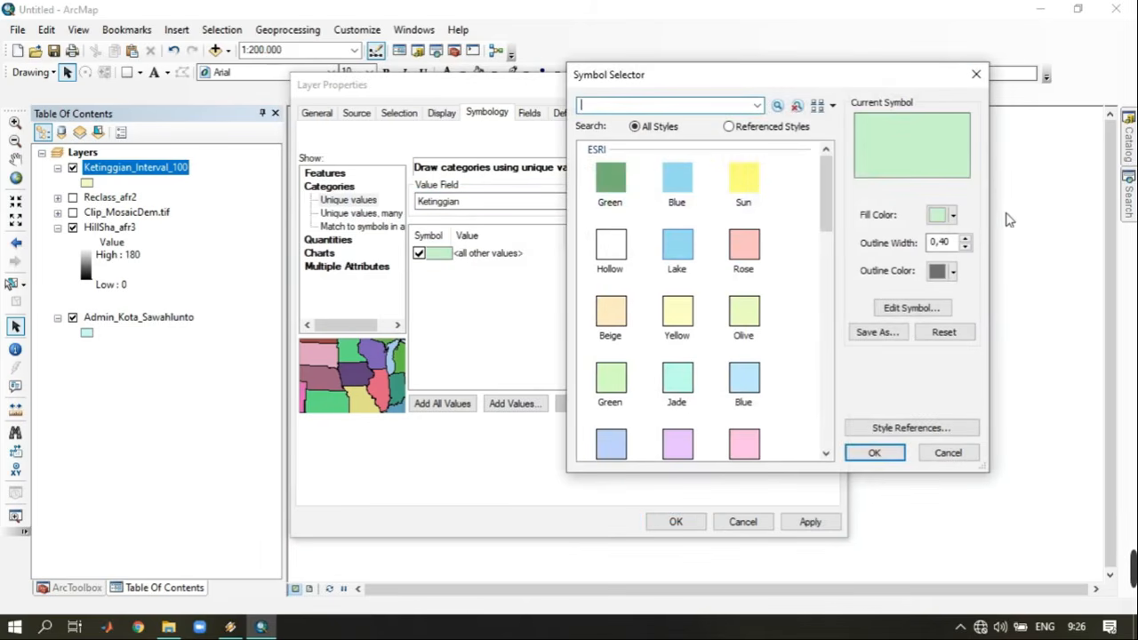
left_click(965, 248)
left_click(890, 452)
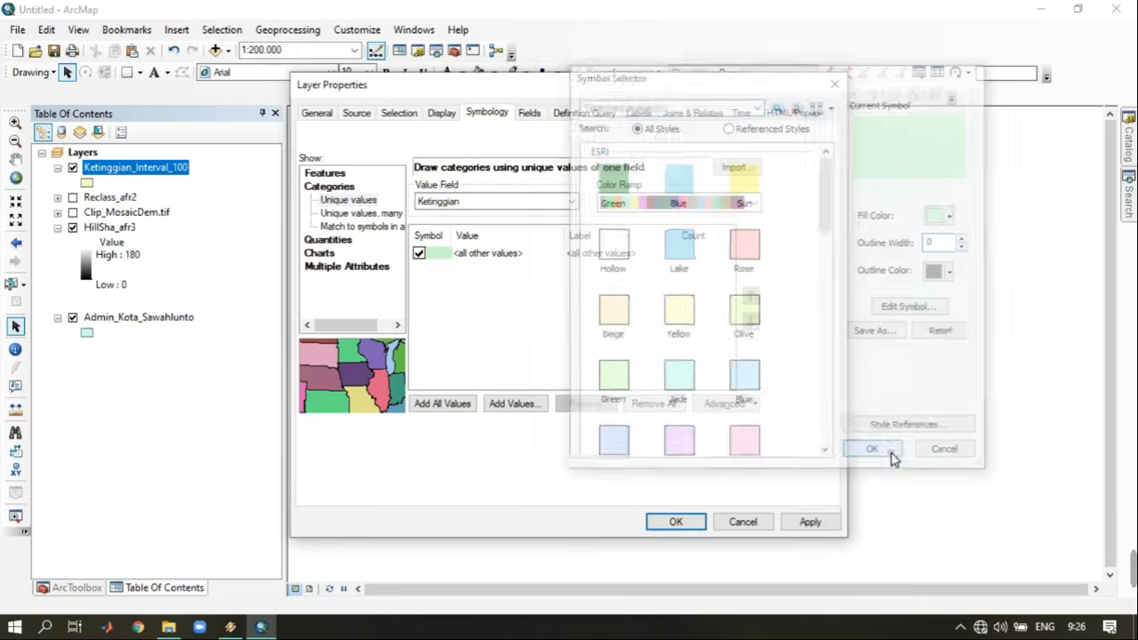
Add all Ketinggian values to the symbology, colour them with the dark green-yellow-red ramp and apply it to the layer.
left_click(455, 405)
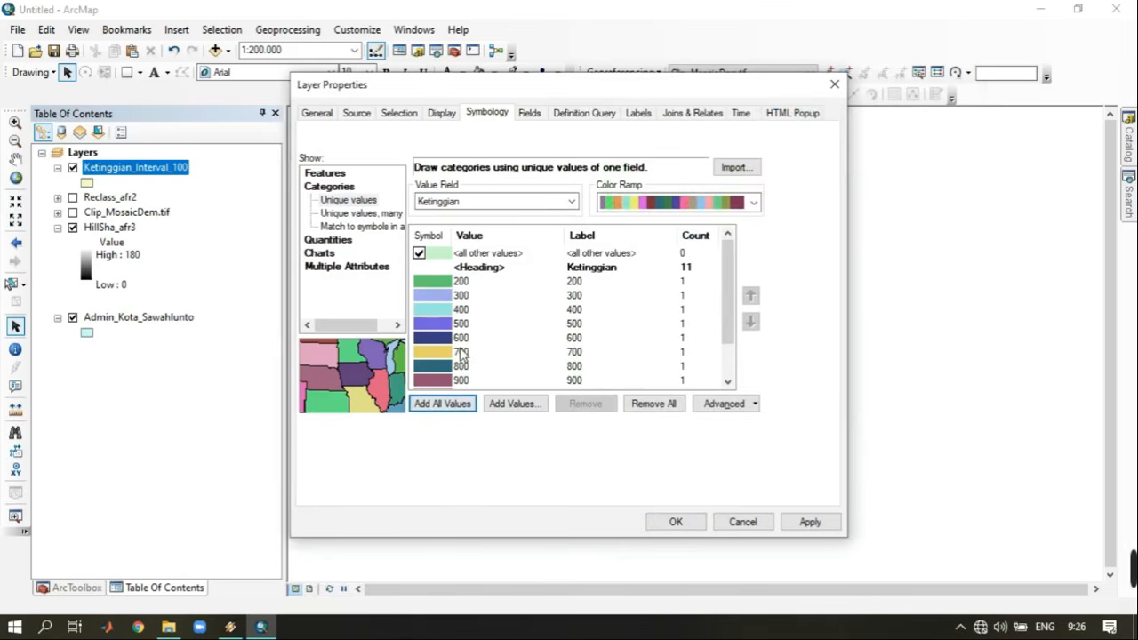
left_click(753, 203)
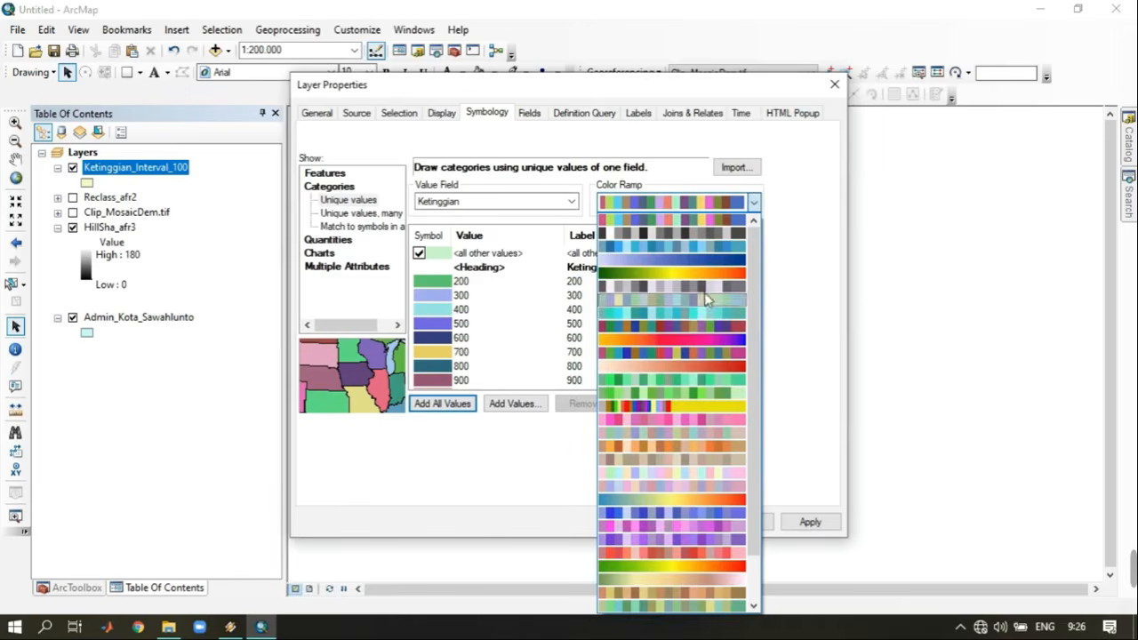
left_click(704, 276)
scroll(454, 331, "down", 1)
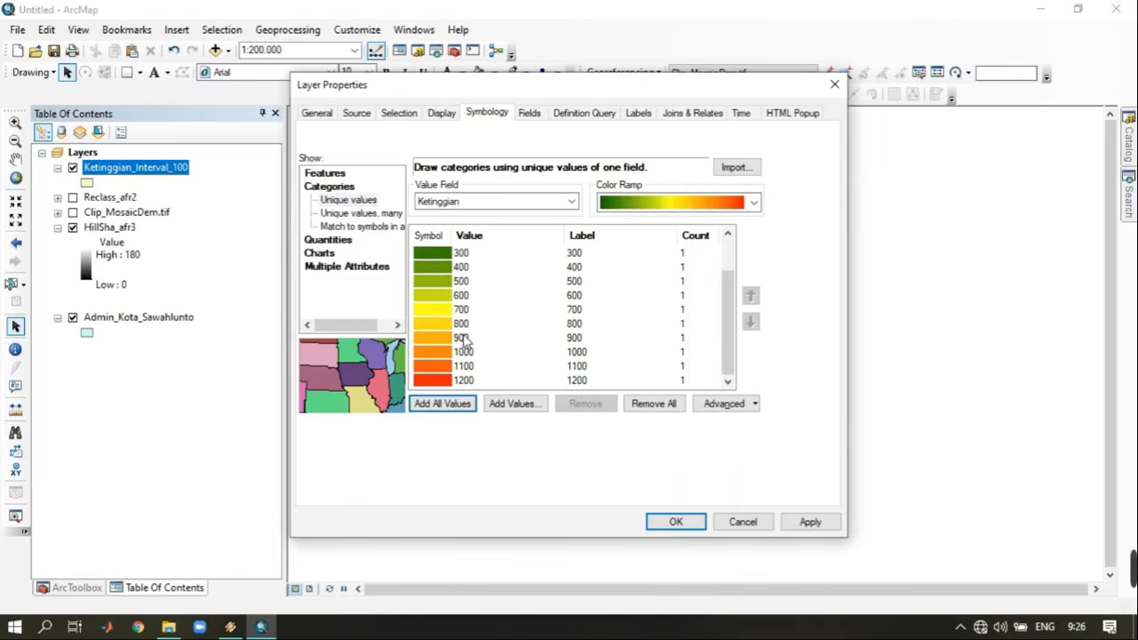
scroll(462, 341, "up", 1)
scroll(462, 341, "down", 1)
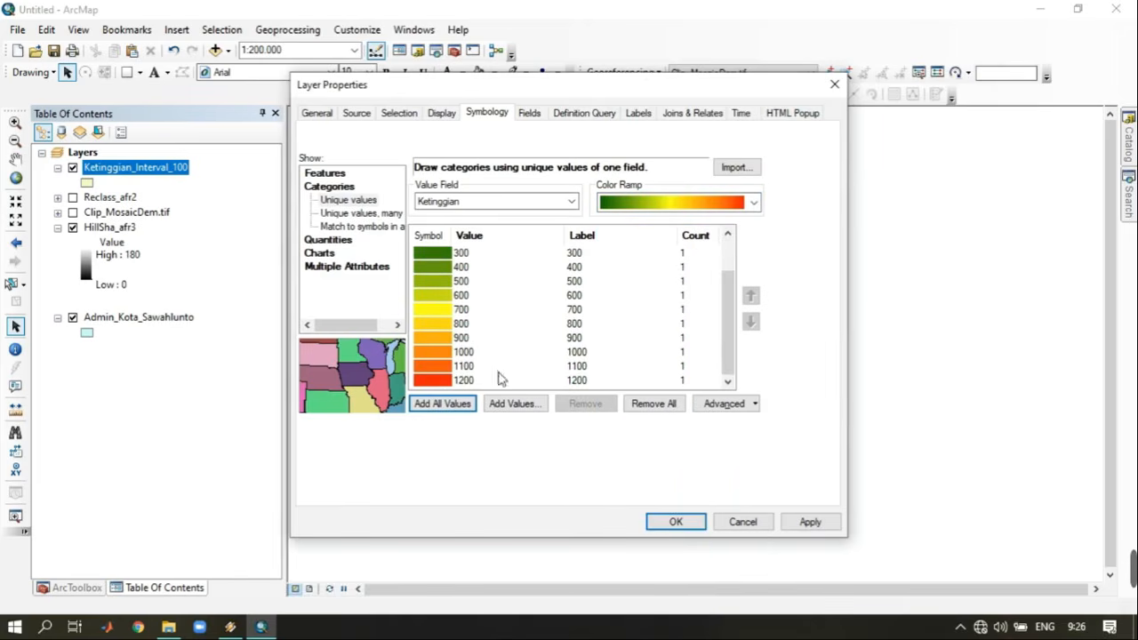
left_click(676, 524)
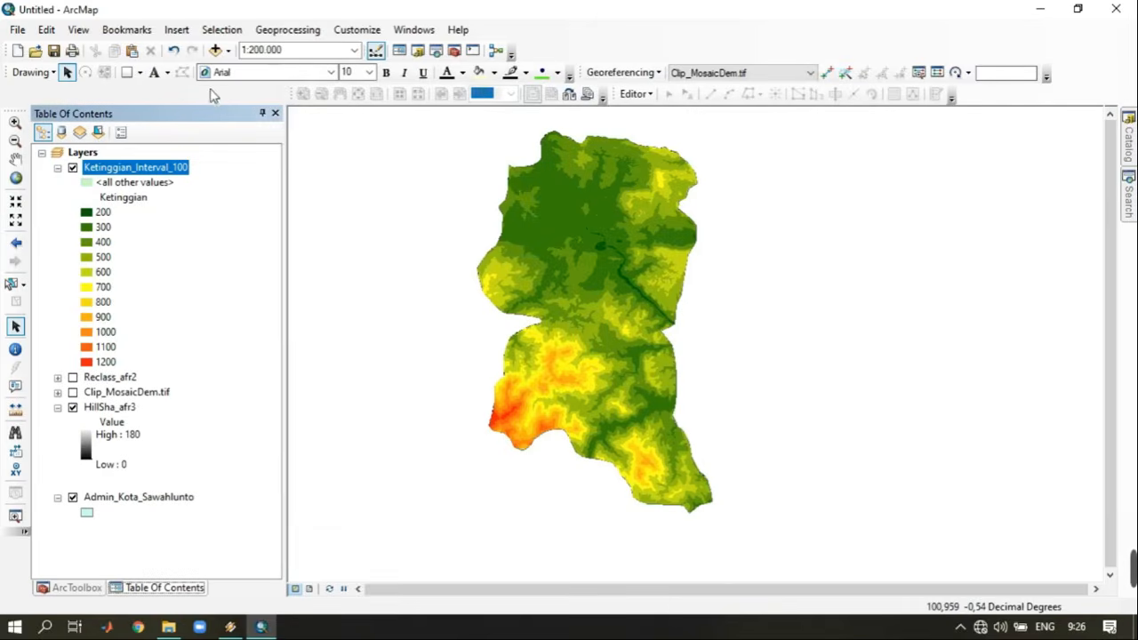
Expand the Clip_MosaicDem.tif legend, display that raster and hide the HillSha_afr3 layer.
left_click(57, 392)
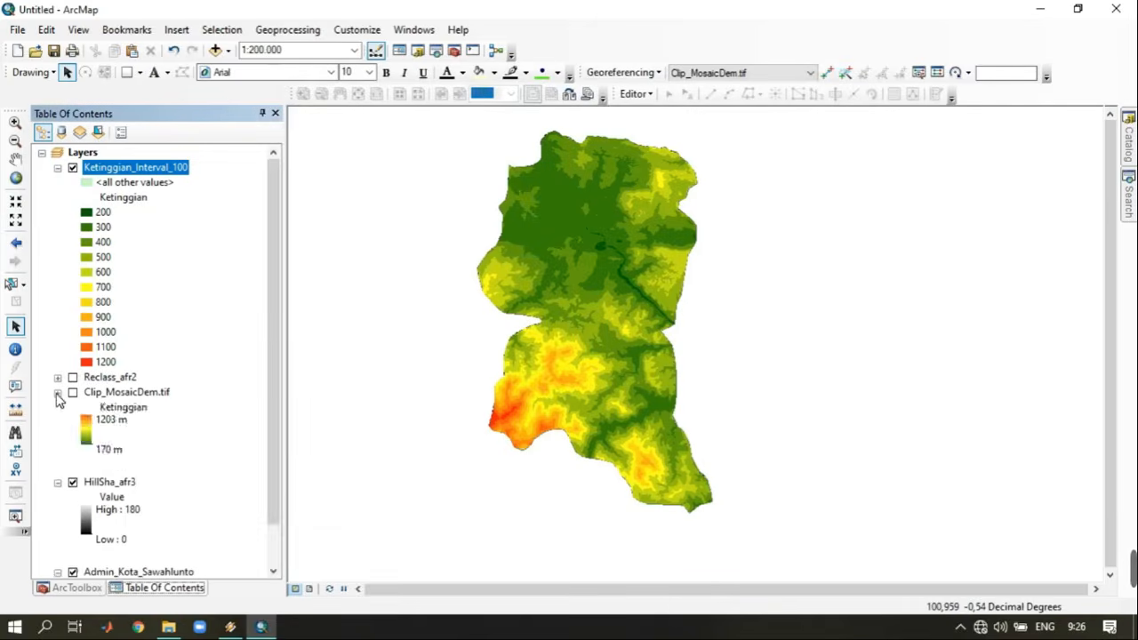
left_click(57, 392)
left_click(57, 392)
left_click(73, 392)
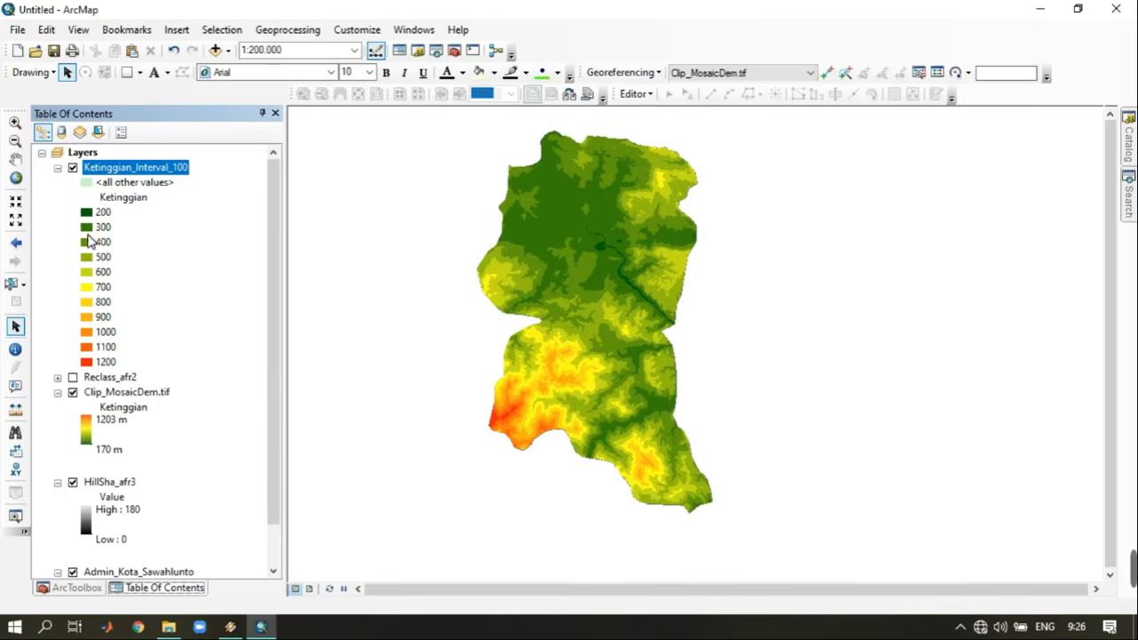
left_click(72, 168)
left_click(72, 168)
left_click(72, 481)
Compare the 100 m elevation classes with the continuous DEM by repeatedly hiding and showing Ketinggian_Interval_100, and inspect the class boundaries up close.
left_click(72, 168)
left_click(72, 168)
left_click(72, 168)
left_click(72, 168)
left_click(72, 168)
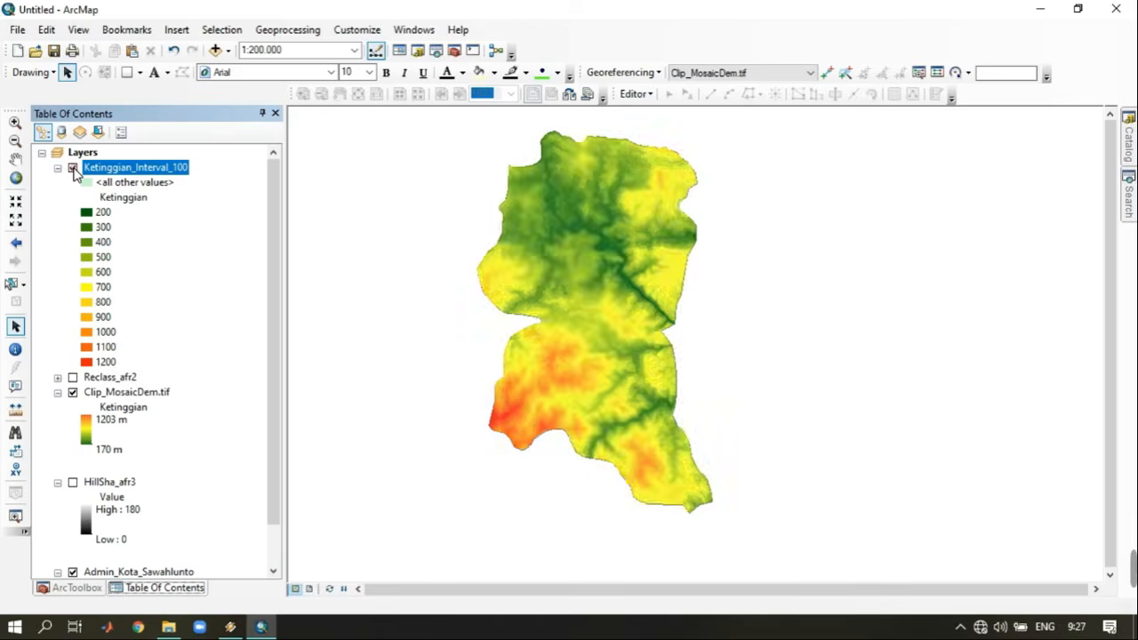
left_click(72, 168)
left_click(72, 168)
left_click(72, 168)
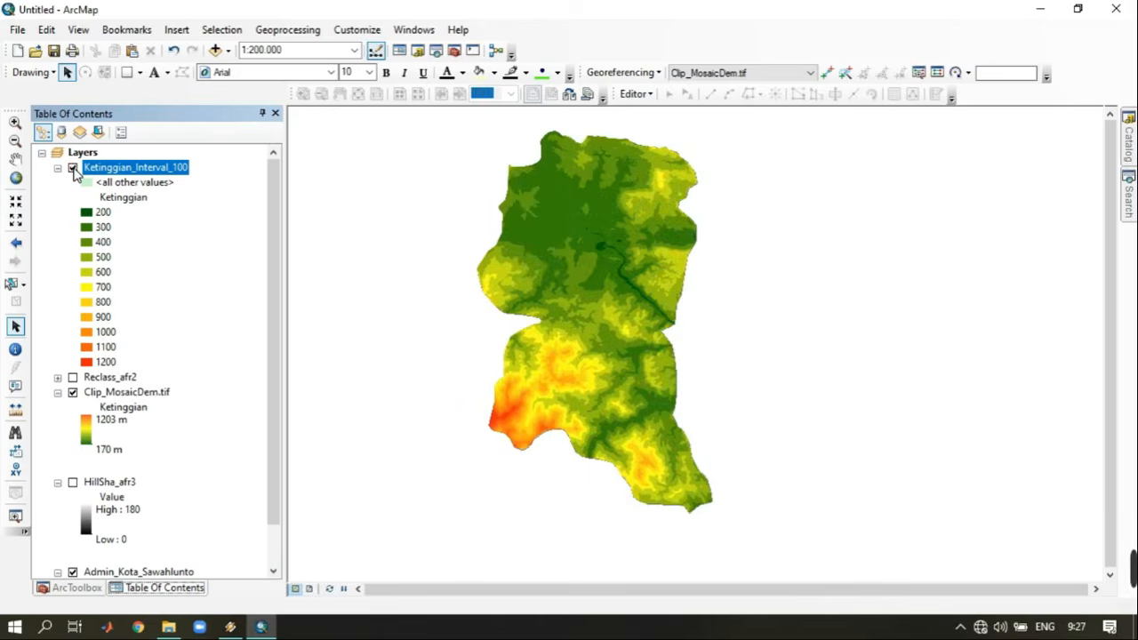
left_click(72, 168)
left_click(73, 169)
scroll(592, 293, "up", 2)
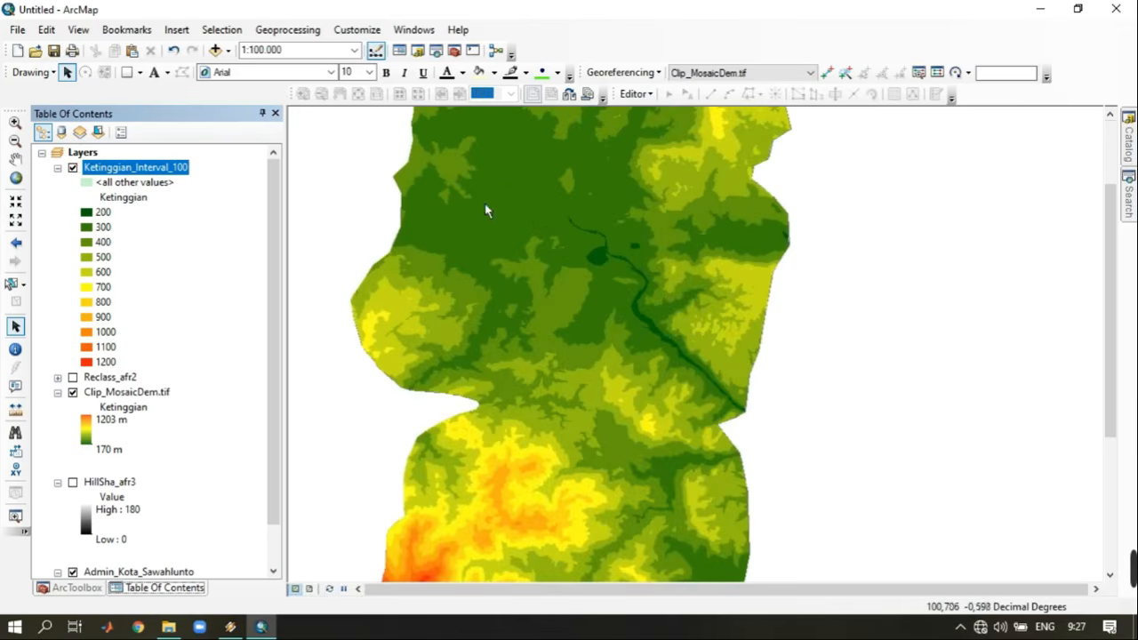
scroll(557, 311, "down", 2)
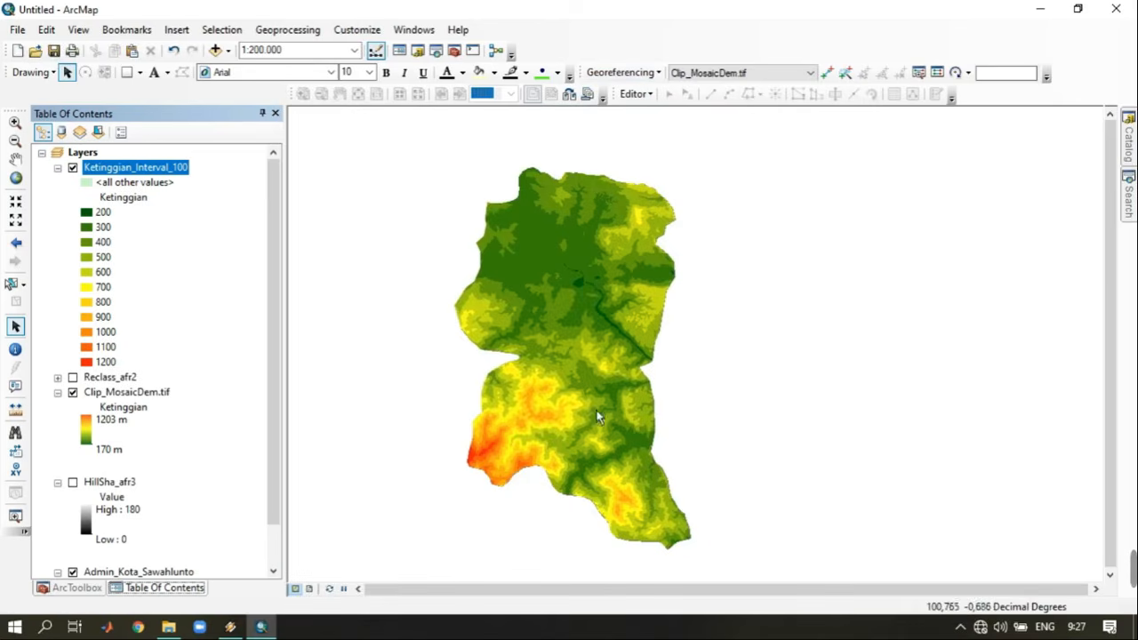
scroll(561, 457, "up", 2)
scroll(578, 491, "down", 3)
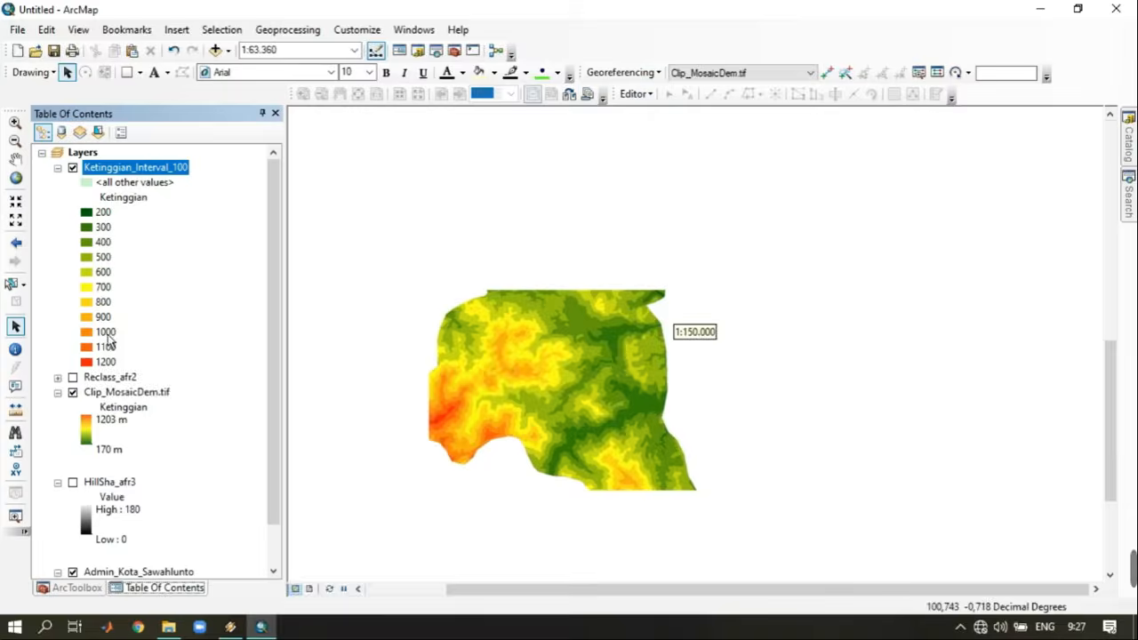
Set the Ketinggian_Interval_100 layer's transparency to 15%.
right_click(157, 170)
left_click(212, 510)
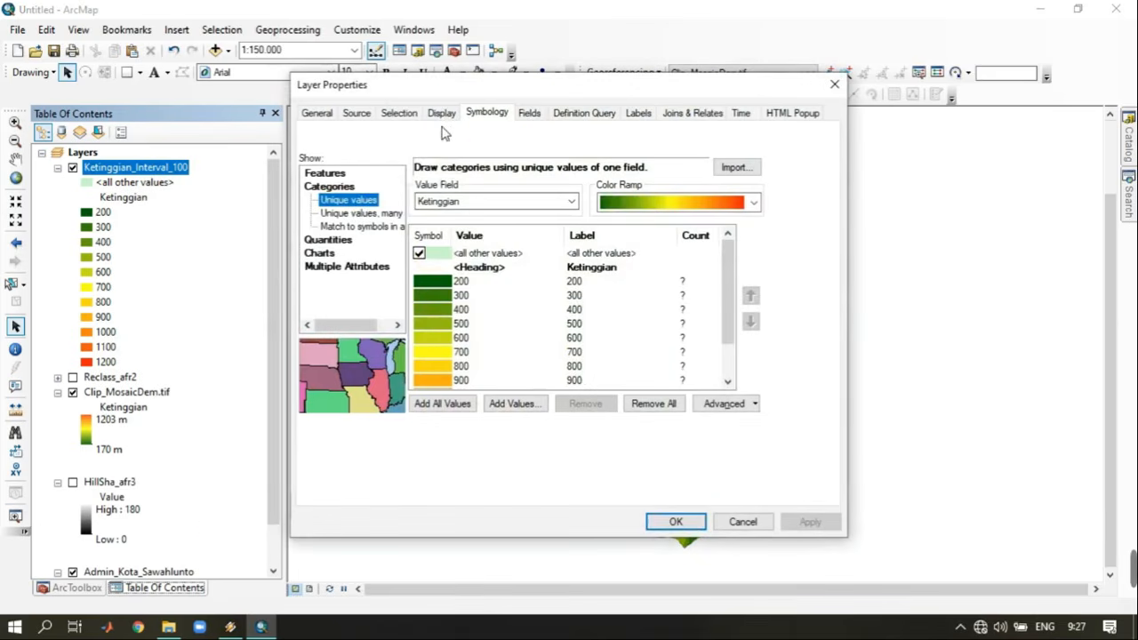
left_click(442, 113)
double_click(443, 149)
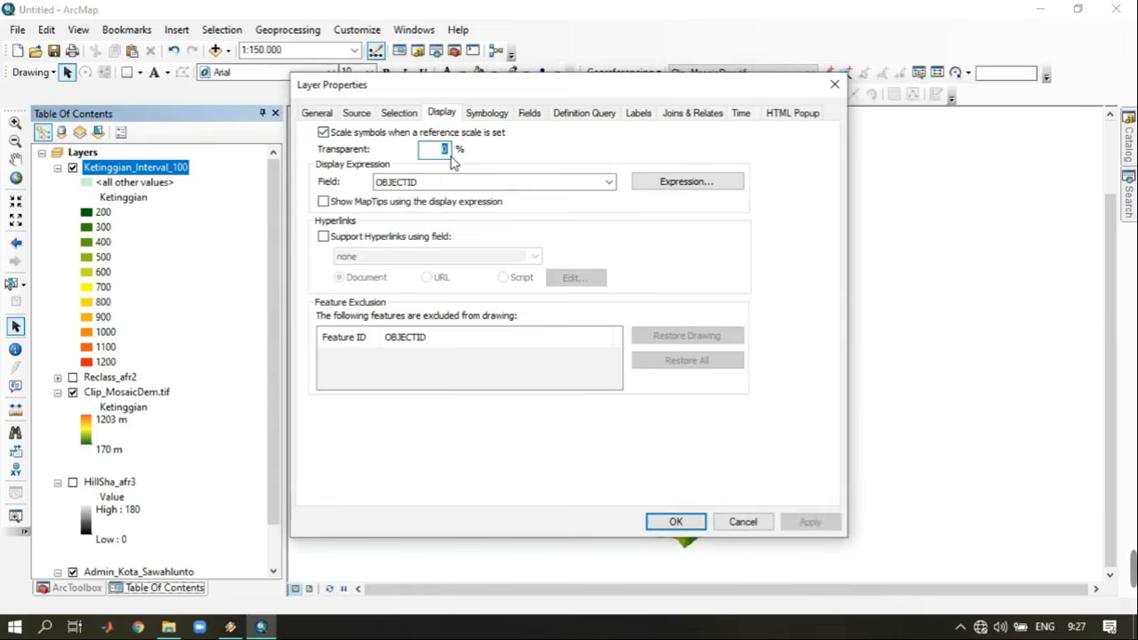
type("20")
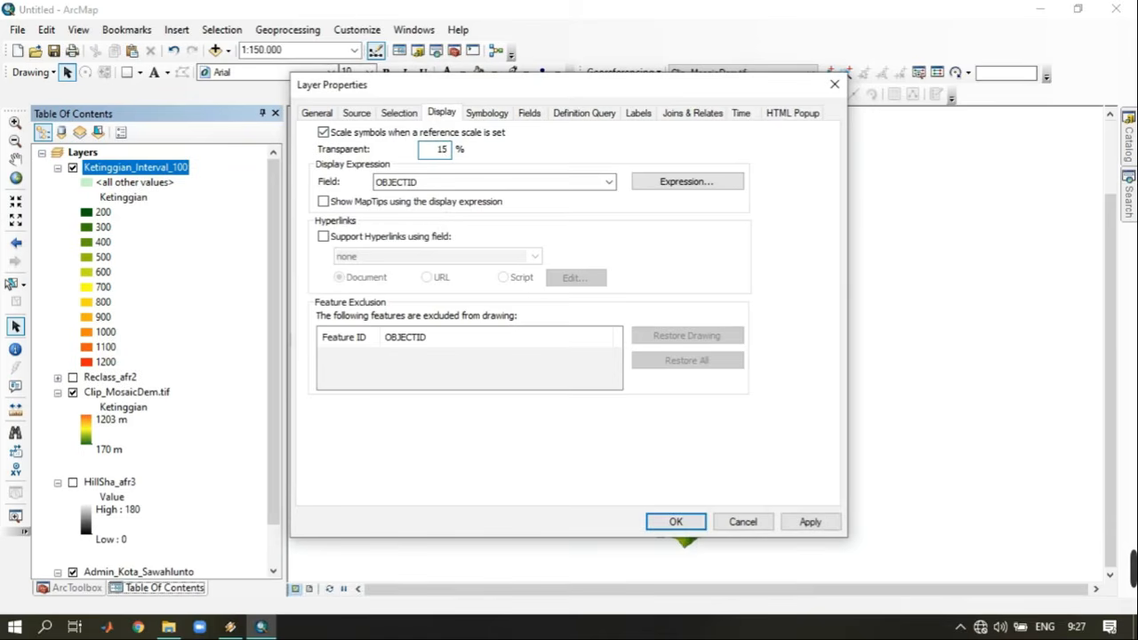
left_click(668, 522)
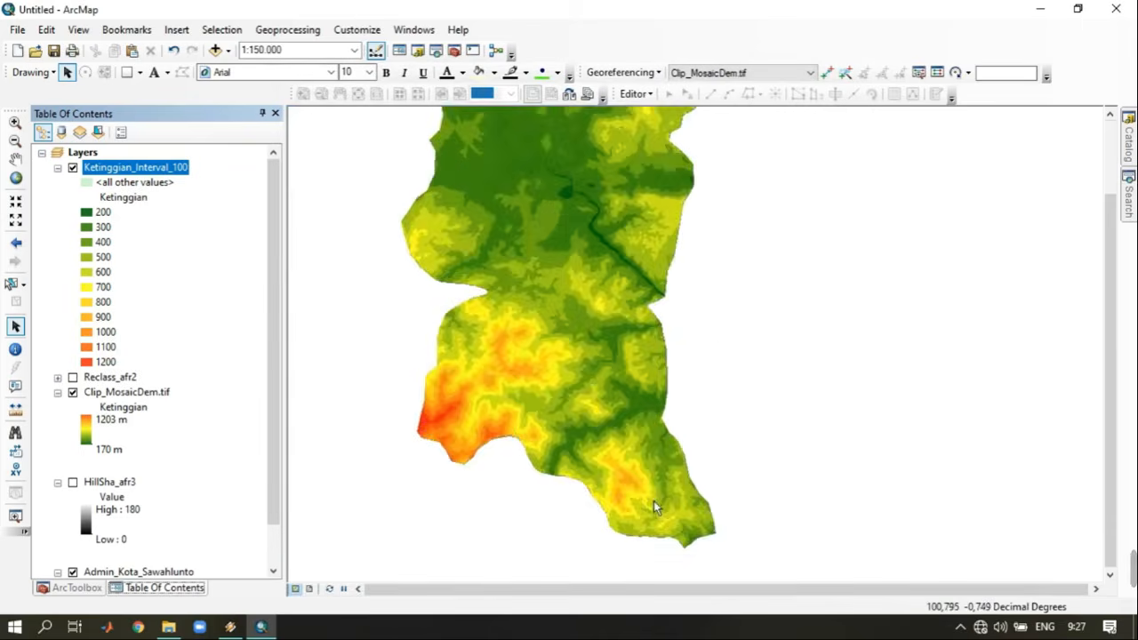
Hide the Clip_MosaicDem.tif raster and show the HillSha_afr3 hillshade beneath the elevation classes.
scroll(635, 469, "up", 3)
left_click(73, 392)
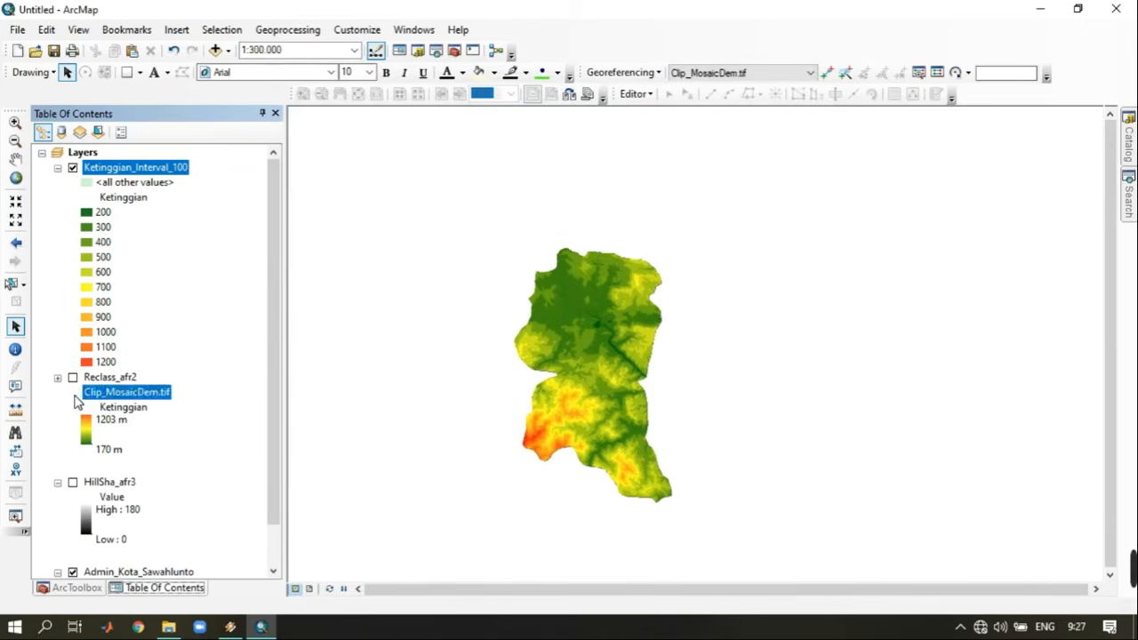
left_click(73, 482)
scroll(487, 453, "down", 3)
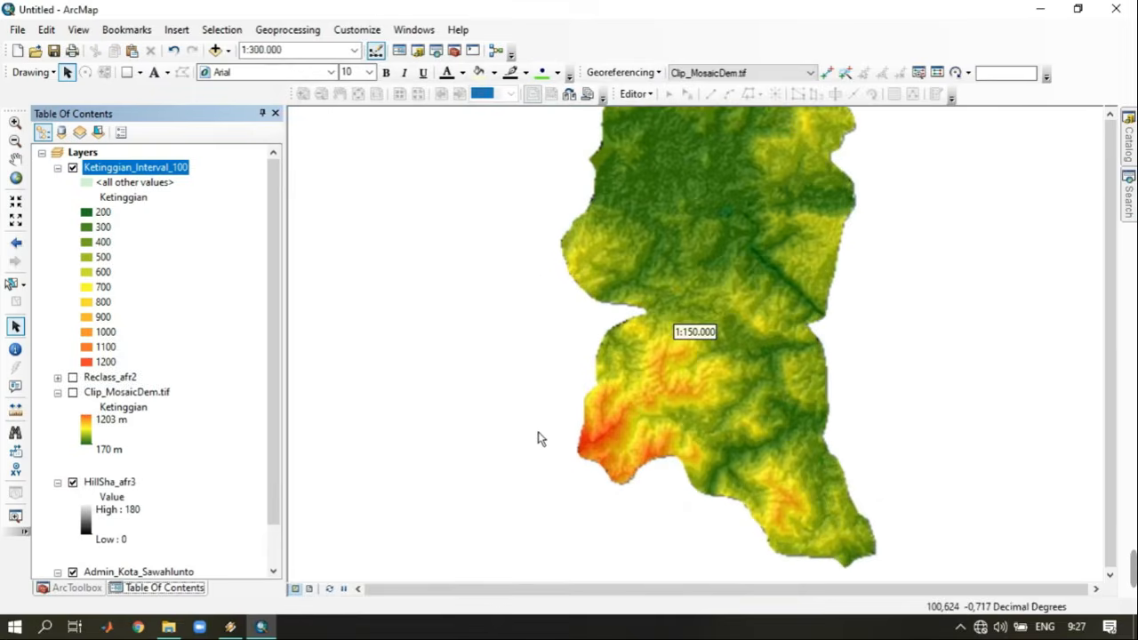
Examine the hillshaded elevation classes across the southern, western and northern parts of the map, and return to the full extent.
scroll(893, 473, "down", 1)
scroll(894, 473, "down", 2)
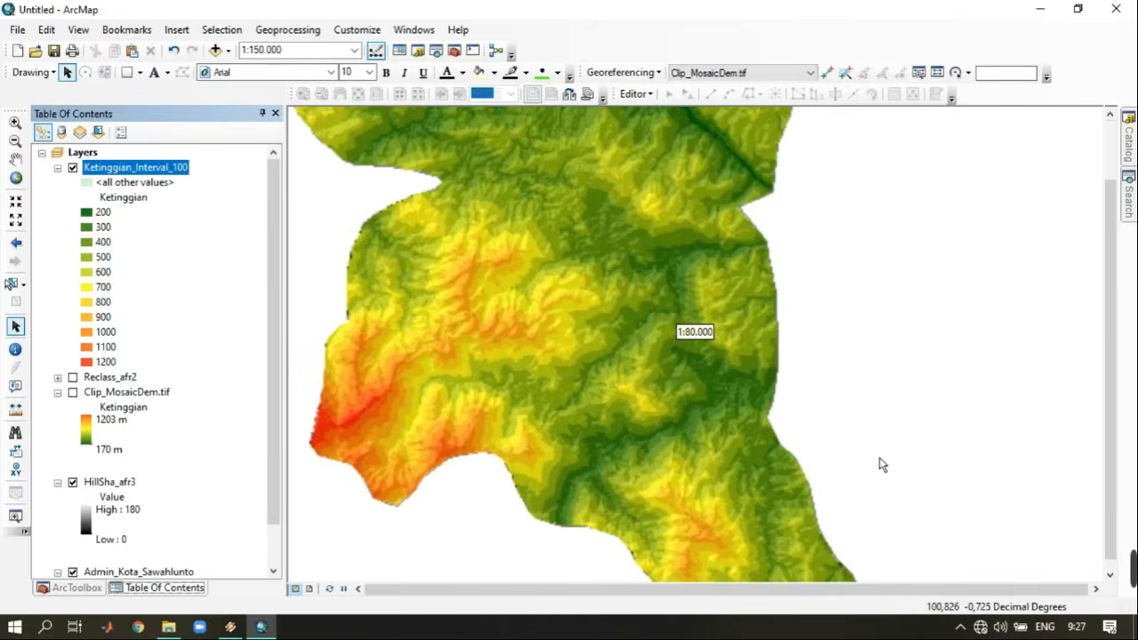
scroll(540, 411, "up", 3)
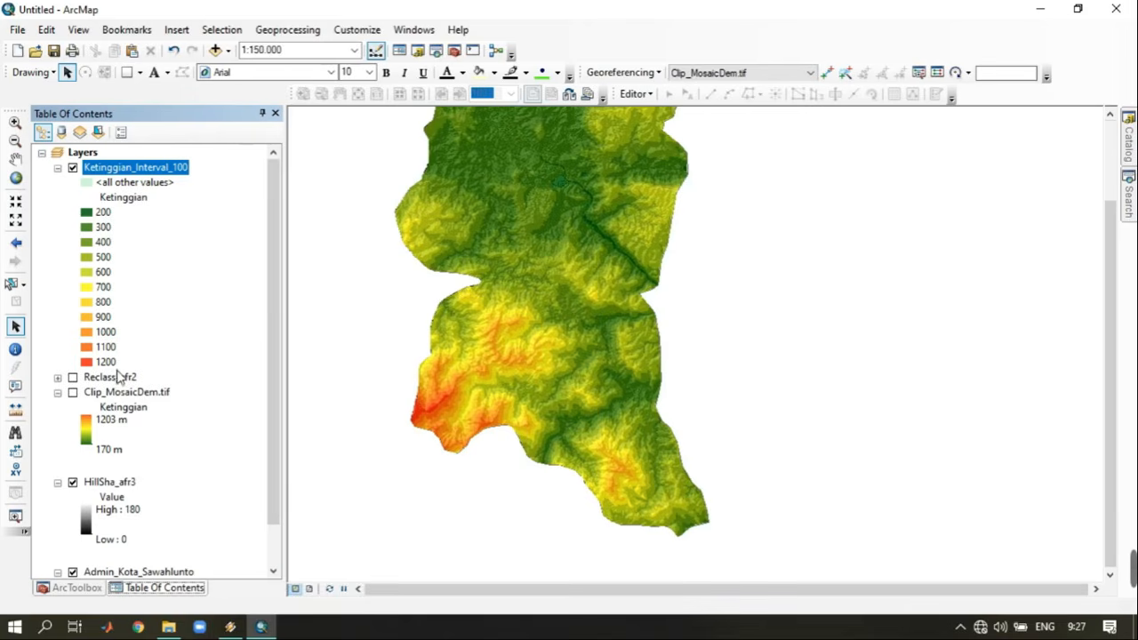
scroll(631, 278, "up", 2)
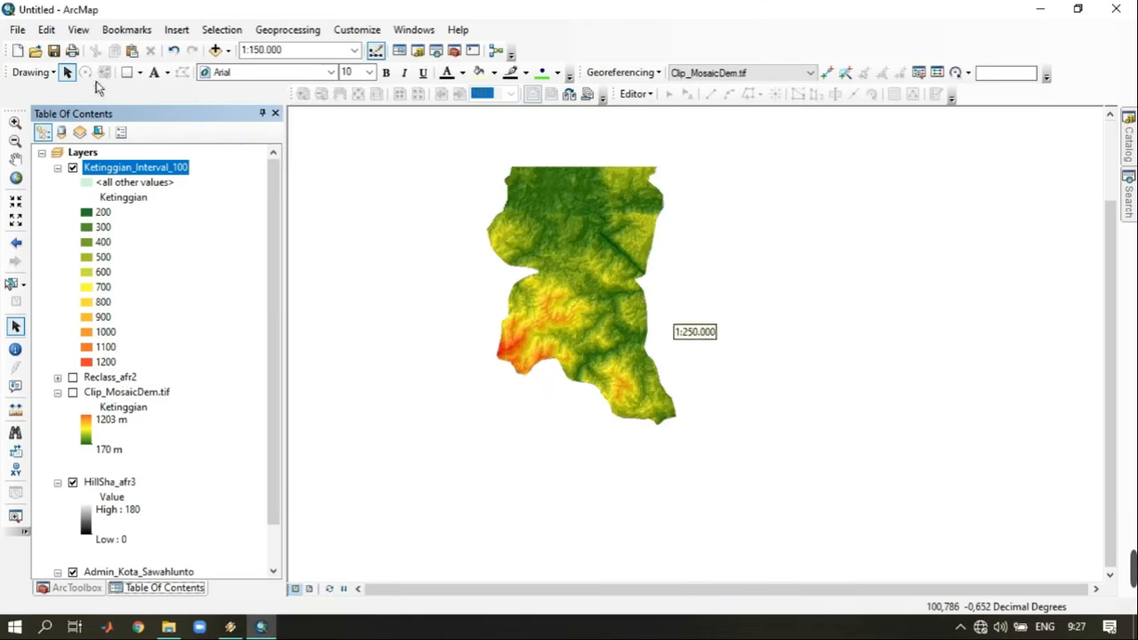
left_click(15, 159)
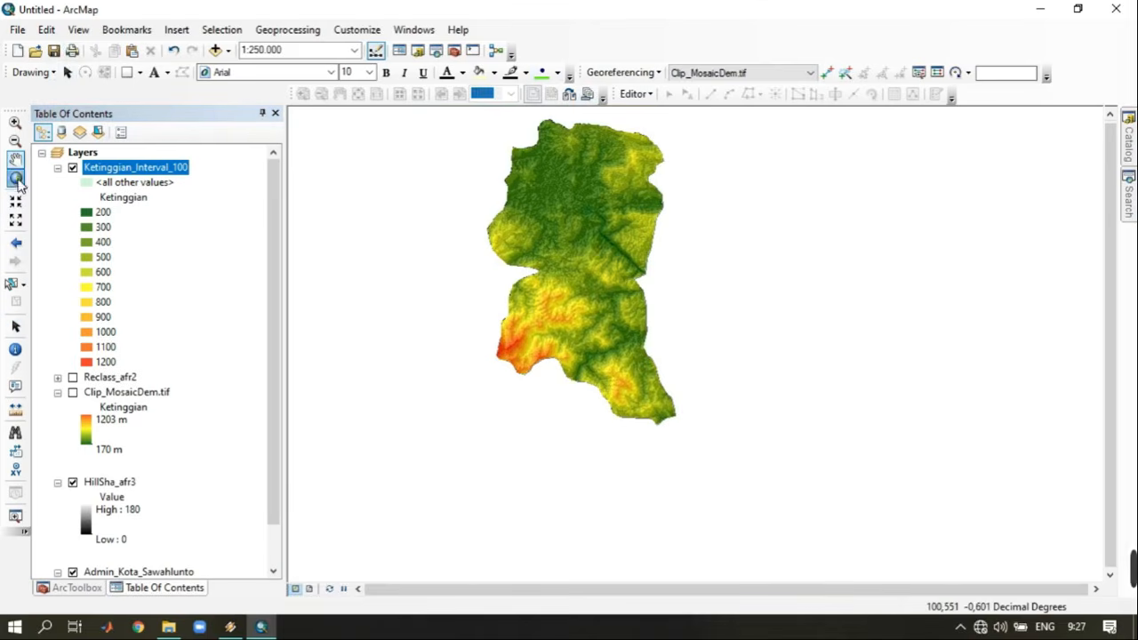
left_click(17, 179)
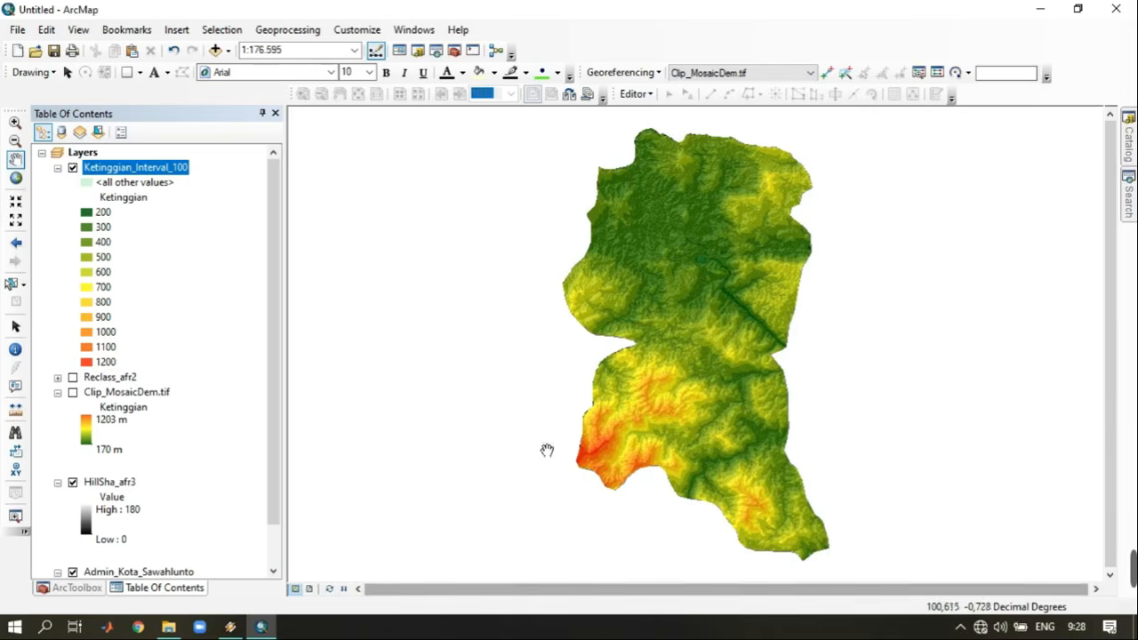
scroll(792, 263, "up", 3)
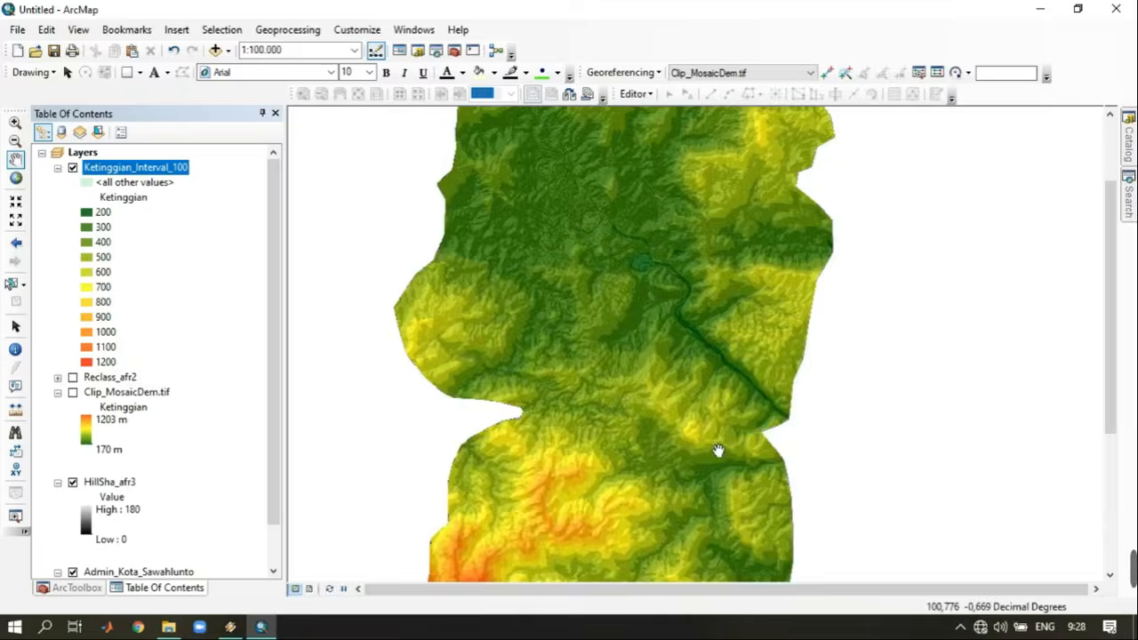
scroll(707, 448, "up", 2)
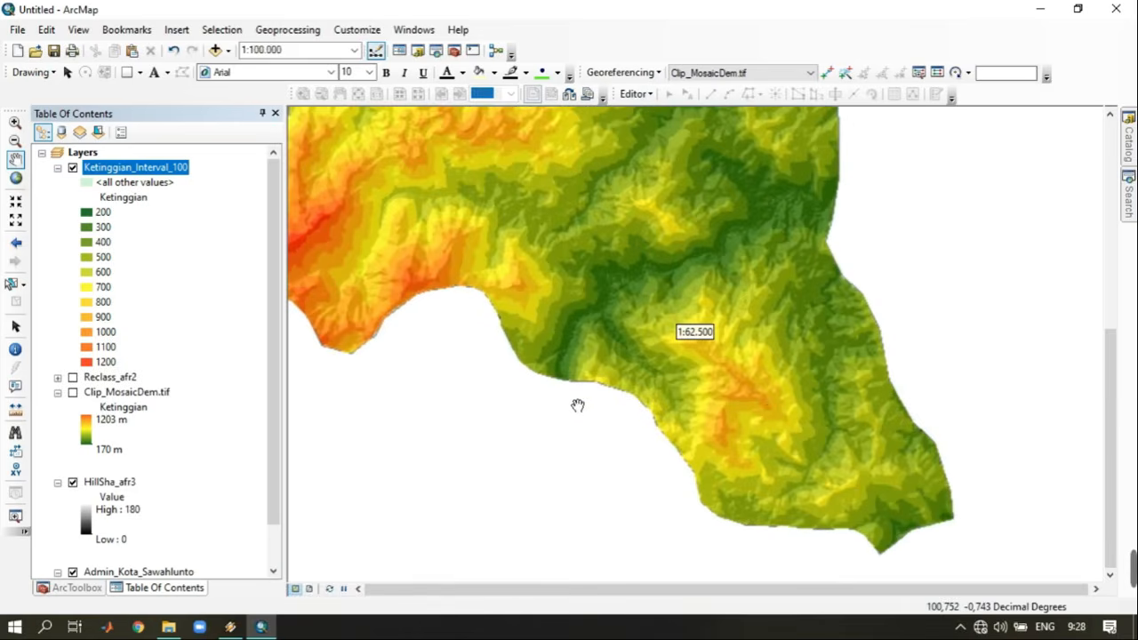
left_click_drag(739, 457, 783, 409)
left_click_drag(589, 247, 735, 488)
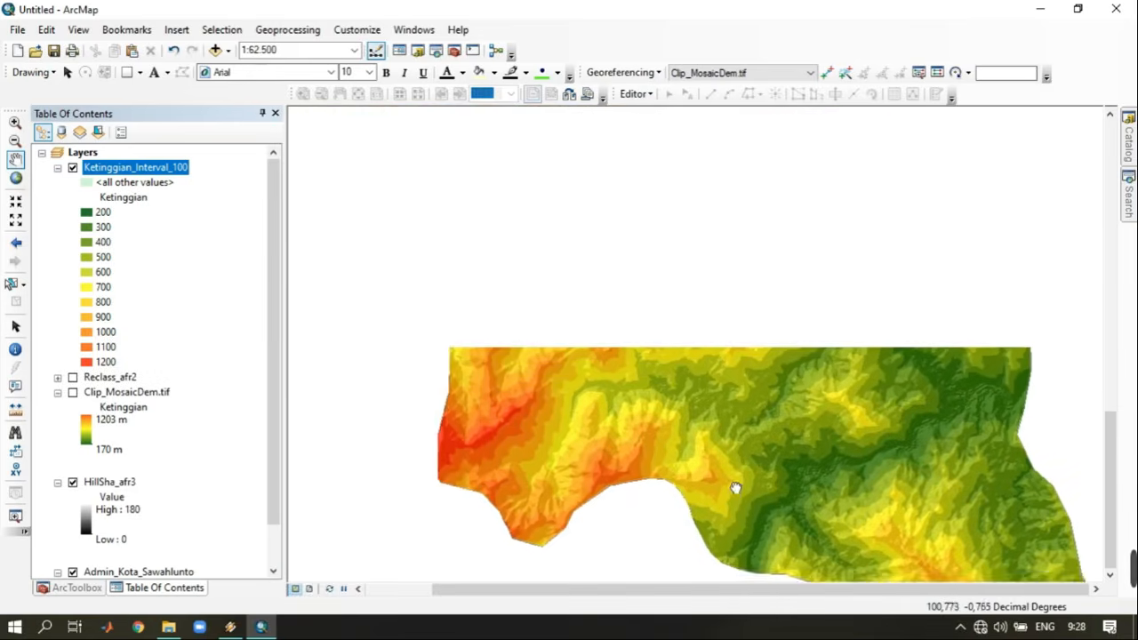
left_click_drag(767, 329, 675, 395)
left_click_drag(693, 294, 683, 521)
left_click_drag(681, 326, 680, 420)
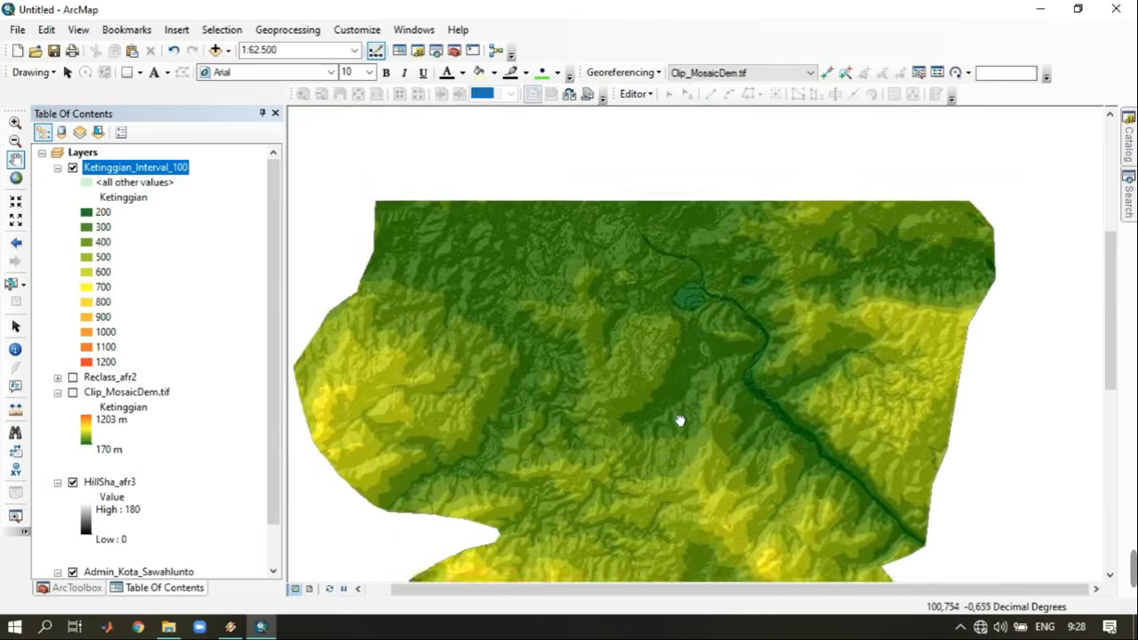
scroll(679, 445, "down", 3)
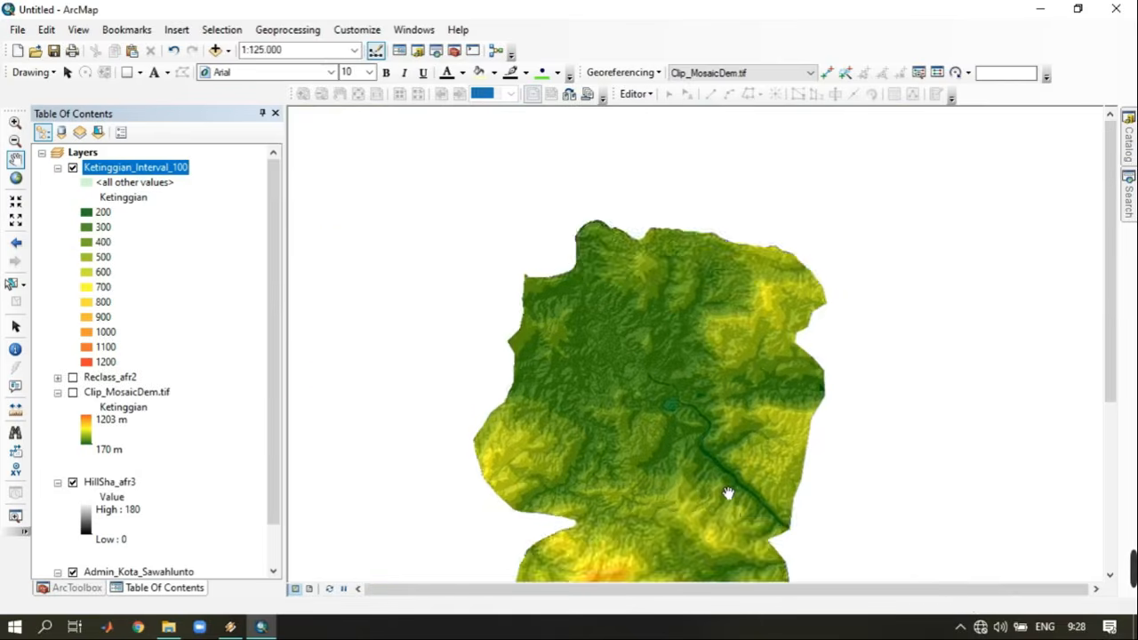
left_click(15, 178)
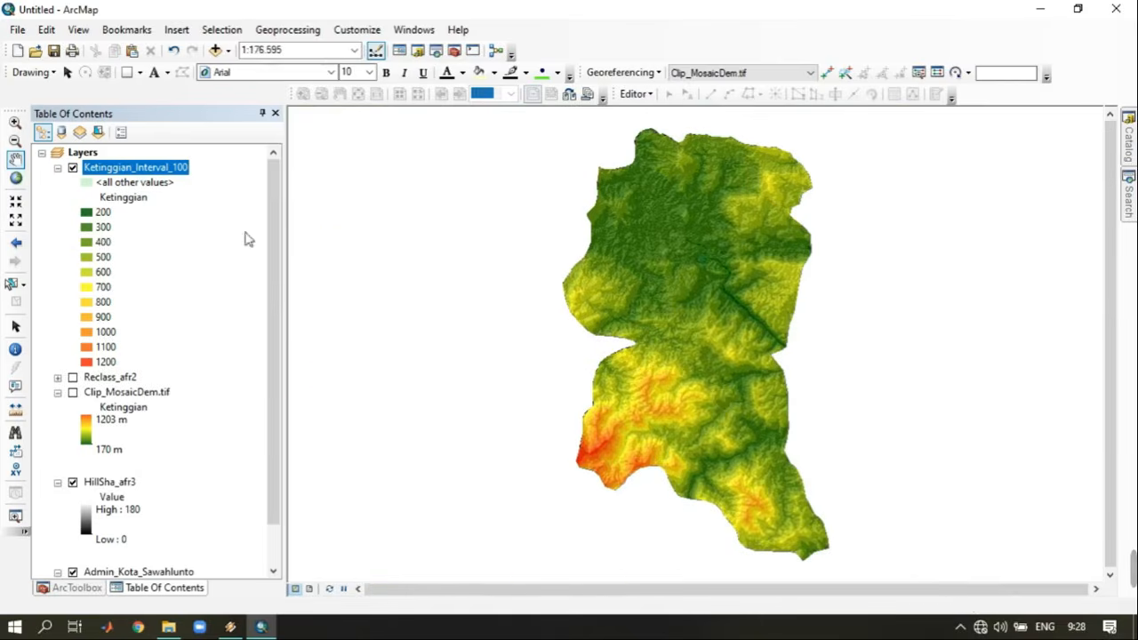